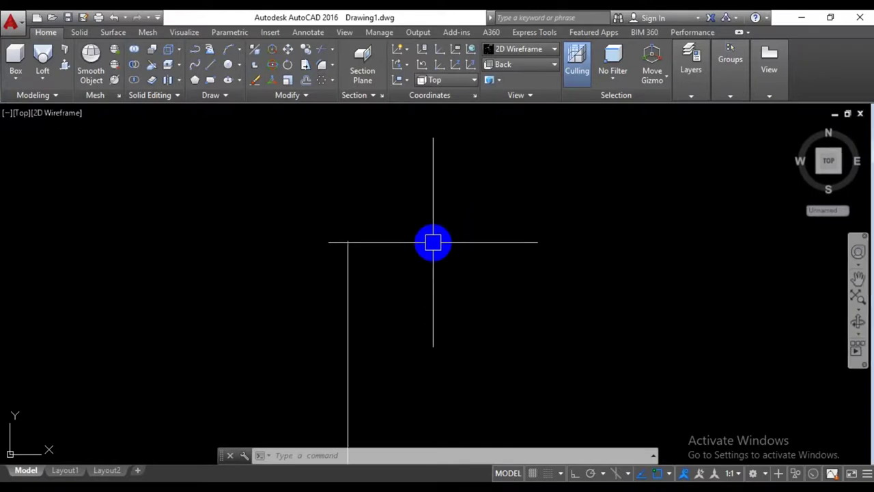
- Draw a closed 10 × 10 square from four Ortho lines, then recentre it in view
{"action": "scroll", "coordinate": [431, 237], "scroll_direction": "up", "scroll_amount": 2}
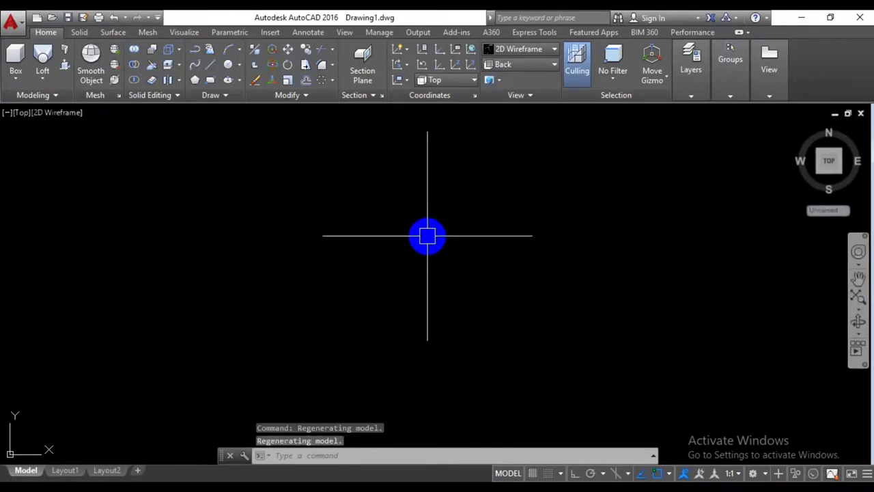
{"action": "type", "text": "L"}
{"action": "key", "text": "Return"}
{"action": "left_click", "coordinate": [340, 237]}
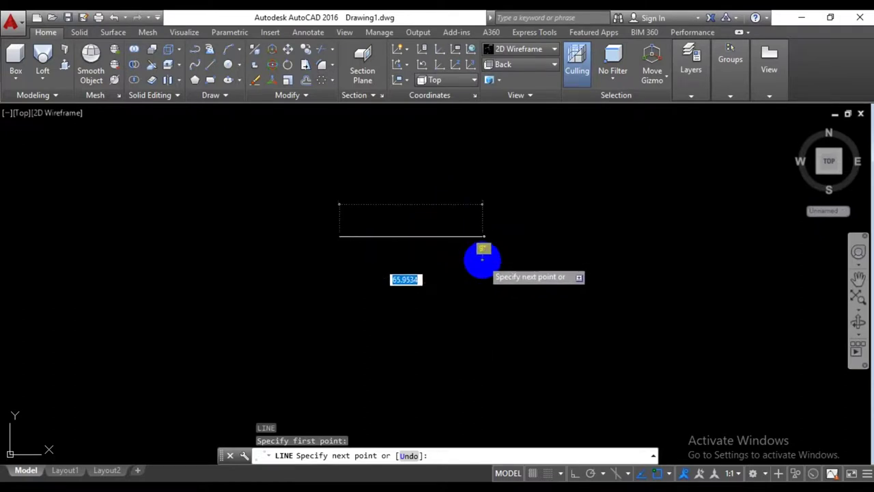
{"action": "key", "text": "F8"}
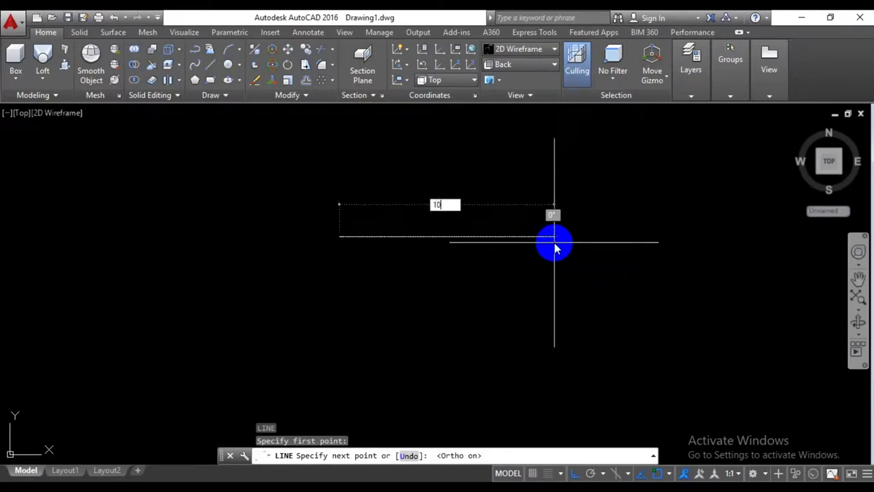
{"action": "type", "text": "10"}
{"action": "key", "text": "Return"}
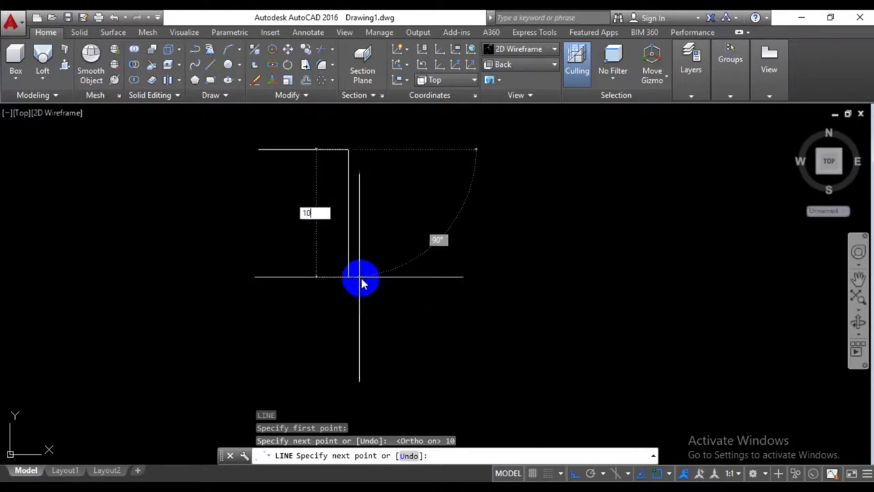
{"action": "key", "text": "Return"}
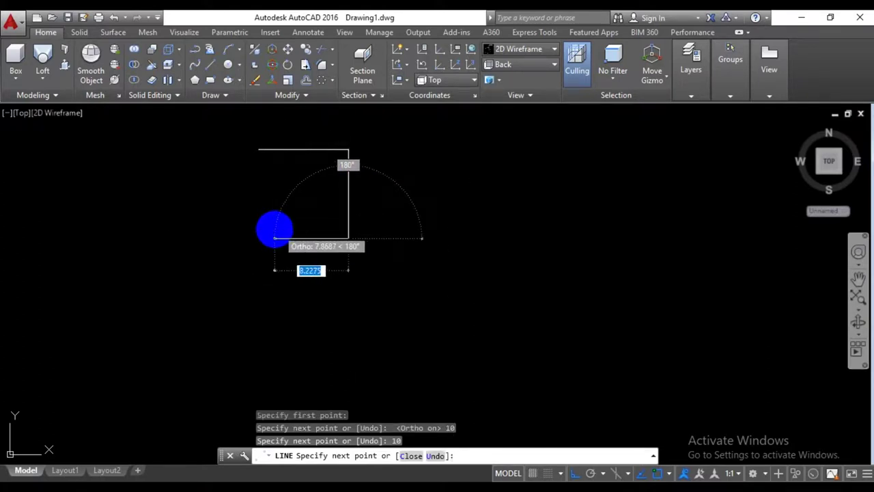
{"action": "key", "text": "Return"}
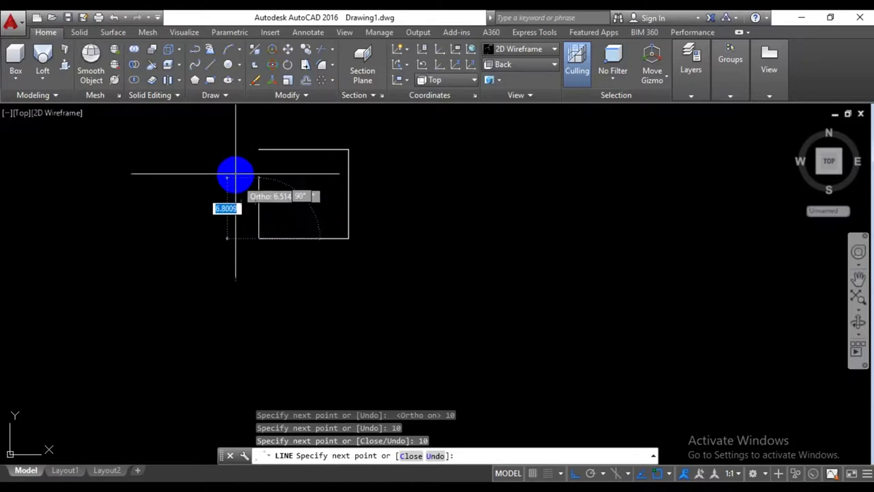
{"action": "left_click", "coordinate": [258, 149]}
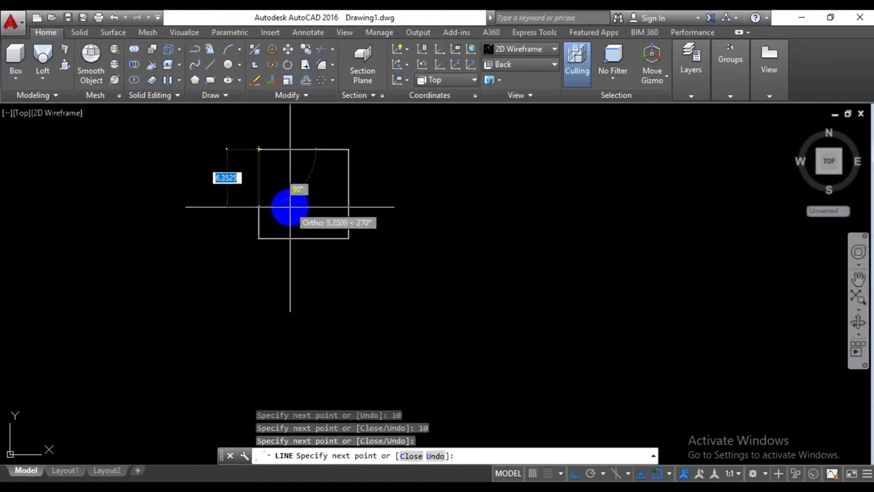
{"action": "key", "text": "Return"}
{"action": "scroll", "coordinate": [301, 205], "scroll_direction": "down", "scroll_amount": 4}
{"action": "middle_click_drag", "start_coordinate": [300, 205], "coordinate": [408, 246]}
{"action": "scroll", "coordinate": [415, 237], "scroll_direction": "up", "scroll_amount": 2}
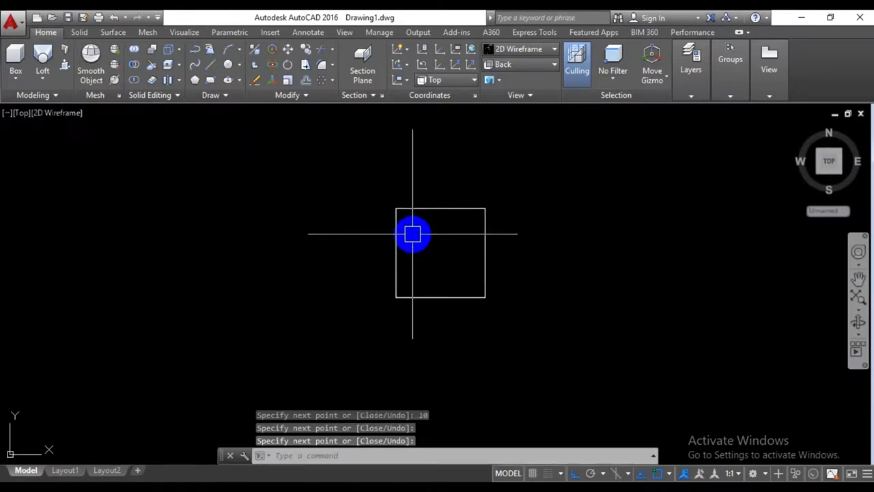
{"action": "type", "text": "c"}
- Offset the square's left edge 2 units inward
{"action": "key", "text": "Return"}
{"action": "key", "text": "Return"}
{"action": "left_click", "coordinate": [397, 243]}
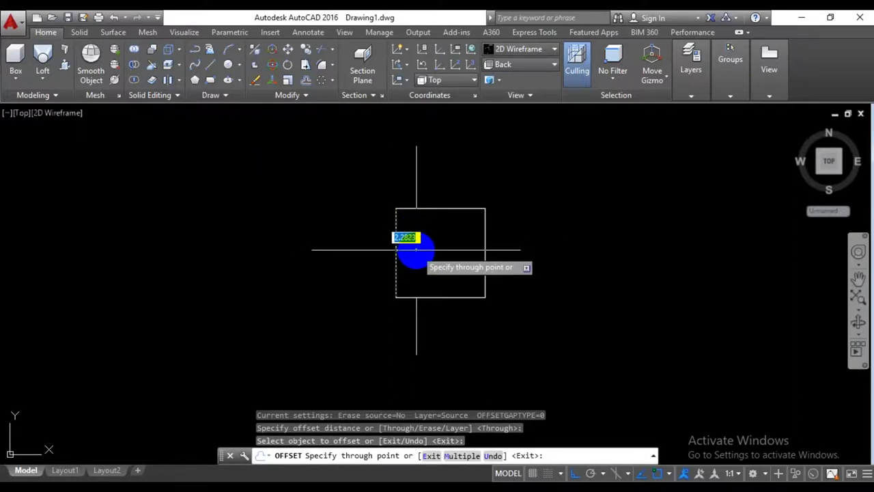
{"action": "type", "text": "2"}
{"action": "key", "text": "Return"}
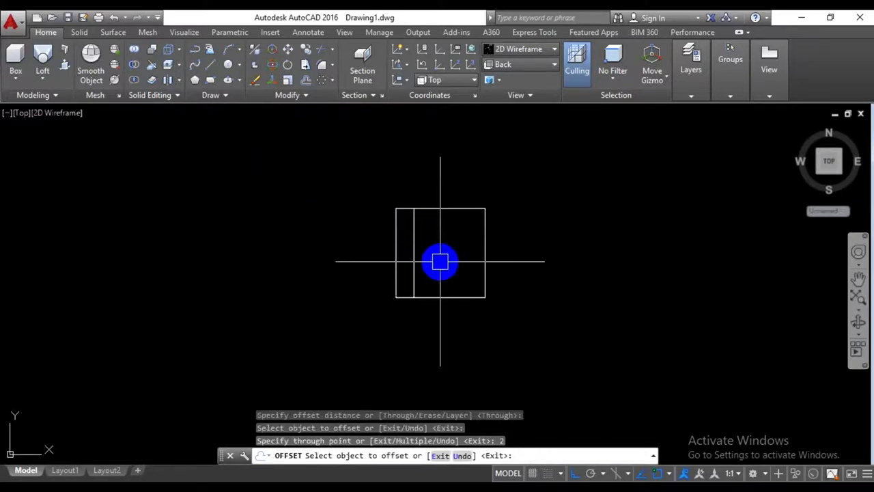
{"action": "key", "text": "Return"}
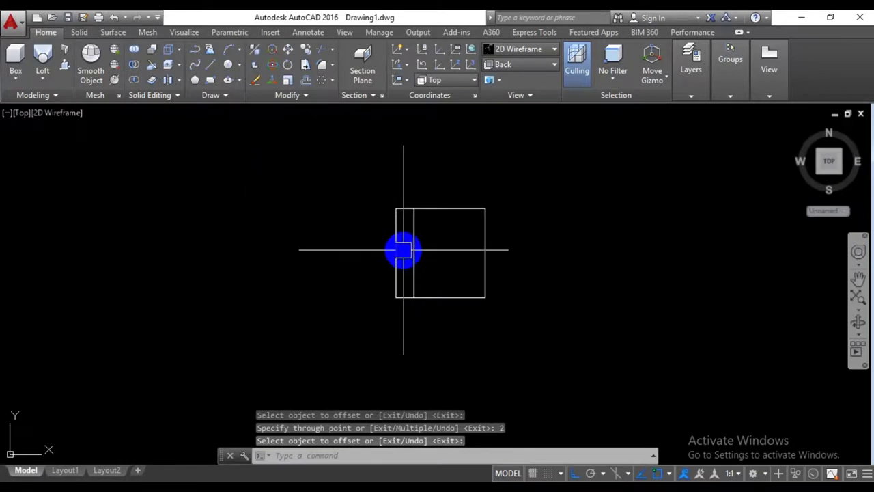
- Draw a short horizontal line from the left edge to the offset line
{"action": "type", "text": "l"}
{"action": "key", "text": "Return"}
{"action": "left_click", "coordinate": [396, 253]}
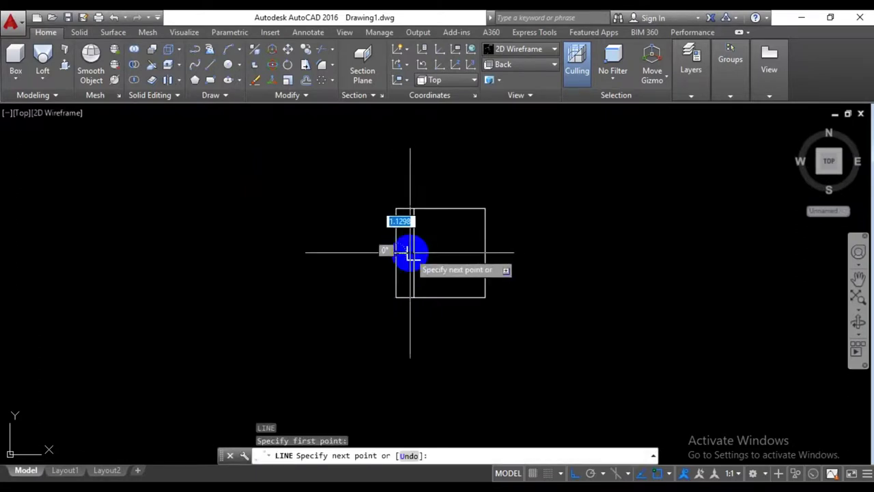
{"action": "left_click", "coordinate": [413, 253]}
{"action": "key", "text": "Return"}
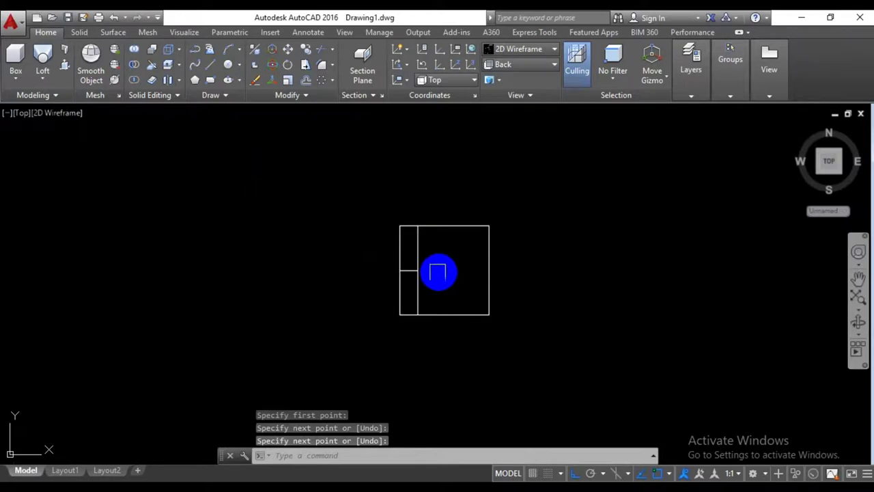
{"action": "middle_click_drag", "start_coordinate": [433, 268], "coordinate": [432, 269]}
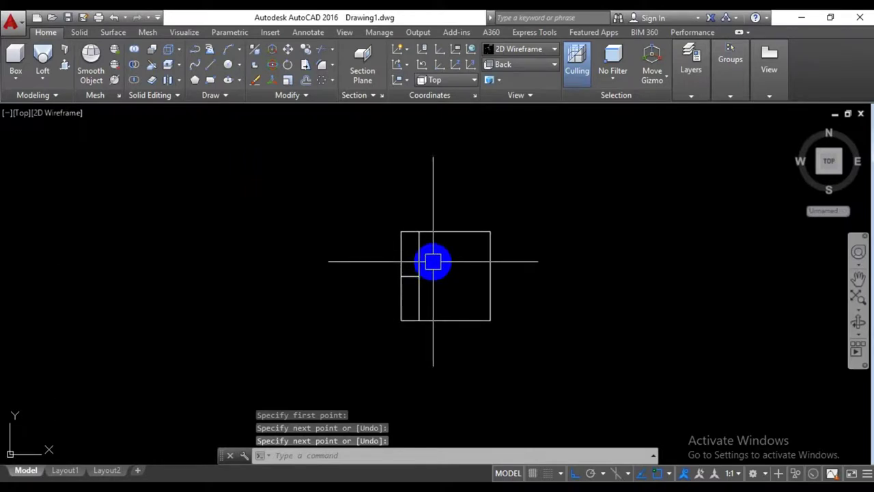
{"action": "type", "text": "t"}
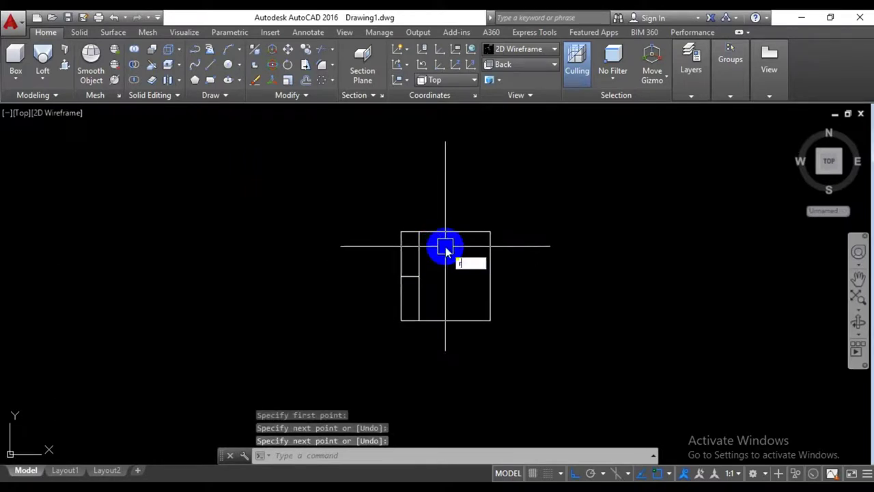
{"action": "key", "text": "Return"}
- Rotate the square's top edge 15° about its right corner
{"action": "left_click", "coordinate": [486, 248]}
{"action": "key", "text": "Return"}
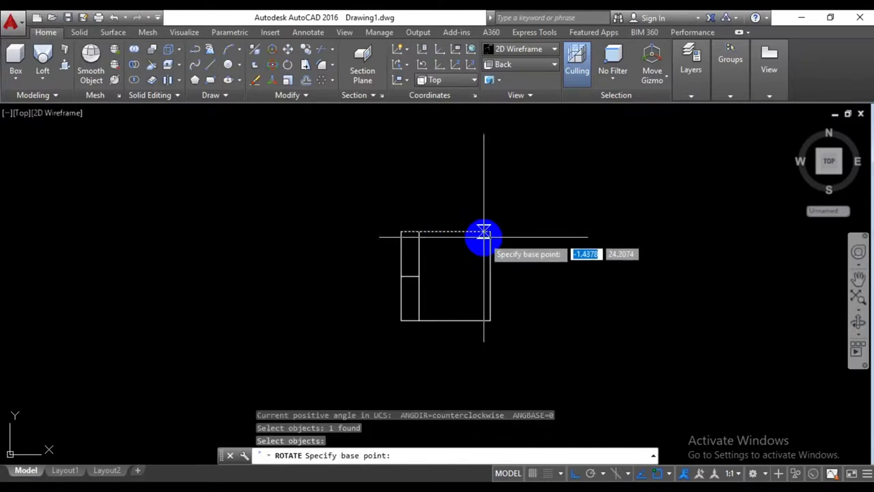
{"action": "left_click", "coordinate": [490, 233]}
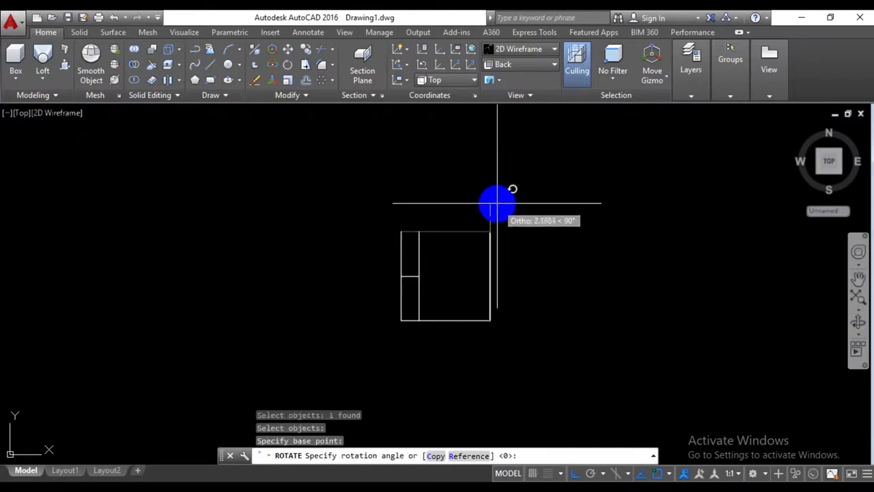
{"action": "type", "text": "15"}
{"action": "key", "text": "Return"}
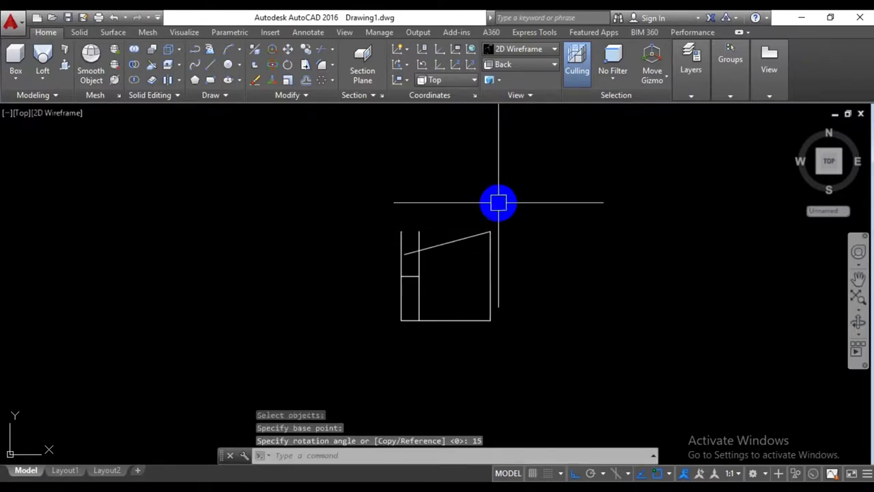
{"action": "middle_click_drag", "start_coordinate": [472, 242], "coordinate": [472, 277]}
- Extend the sloped top edge to the inner vertical line
{"action": "type", "text": "x"}
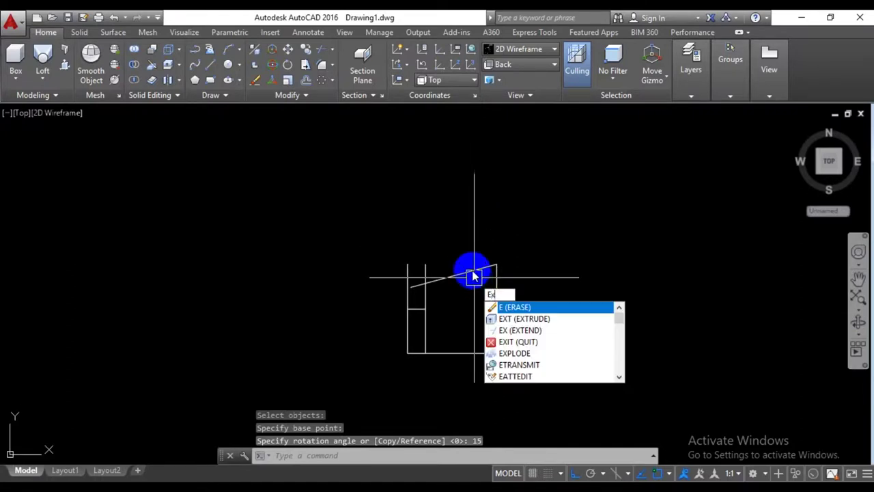
{"action": "key", "text": "Return"}
{"action": "key", "text": "Return"}
{"action": "left_click", "coordinate": [458, 276]}
{"action": "scroll", "coordinate": [451, 279], "scroll_direction": "up", "scroll_amount": 1}
{"action": "scroll", "coordinate": [441, 283], "scroll_direction": "up", "scroll_amount": 4}
{"action": "key", "text": "Return"}
{"action": "key", "text": "Return"}
{"action": "key", "text": "Return"}
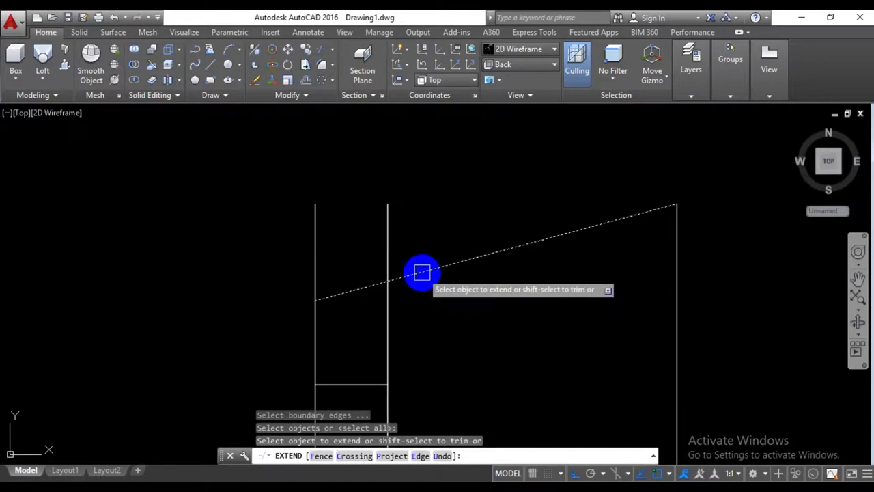
{"action": "left_click", "coordinate": [429, 287]}
{"action": "key", "text": "Return"}
{"action": "scroll", "coordinate": [447, 315], "scroll_direction": "down", "scroll_amount": 5}
{"action": "type", "text": "tr"}
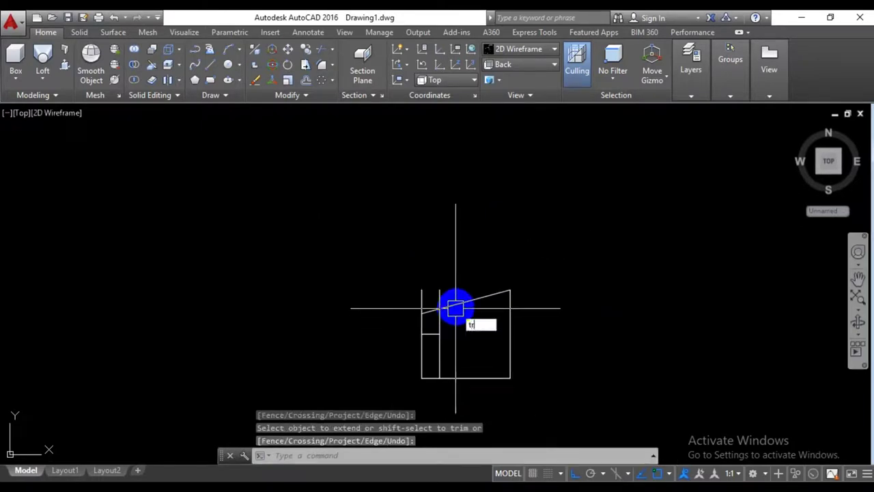
- Trim the excess segments above the slope and at the lower-left, leaving a stepped notch
{"action": "key", "text": "Return"}
{"action": "key", "text": "Return"}
{"action": "left_click", "coordinate": [437, 299]}
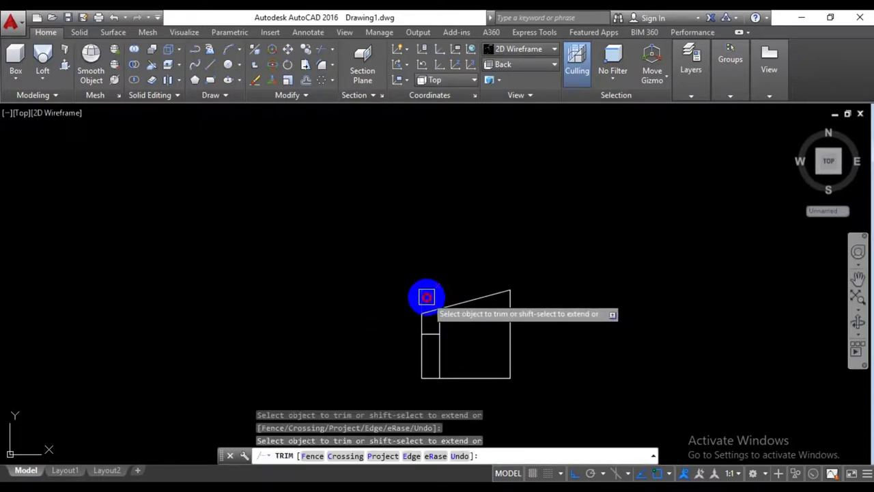
{"action": "left_click", "coordinate": [440, 325]}
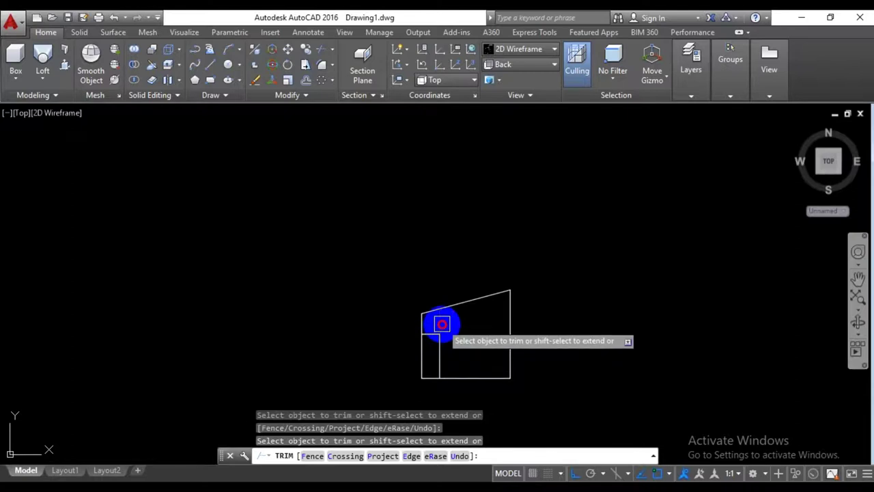
{"action": "left_click", "coordinate": [423, 356]}
{"action": "left_click", "coordinate": [430, 377]}
{"action": "key", "text": "Return"}
{"action": "scroll", "coordinate": [523, 290], "scroll_direction": "down", "scroll_amount": 2}
{"action": "middle_click_drag", "start_coordinate": [527, 296], "coordinate": [525, 260]}
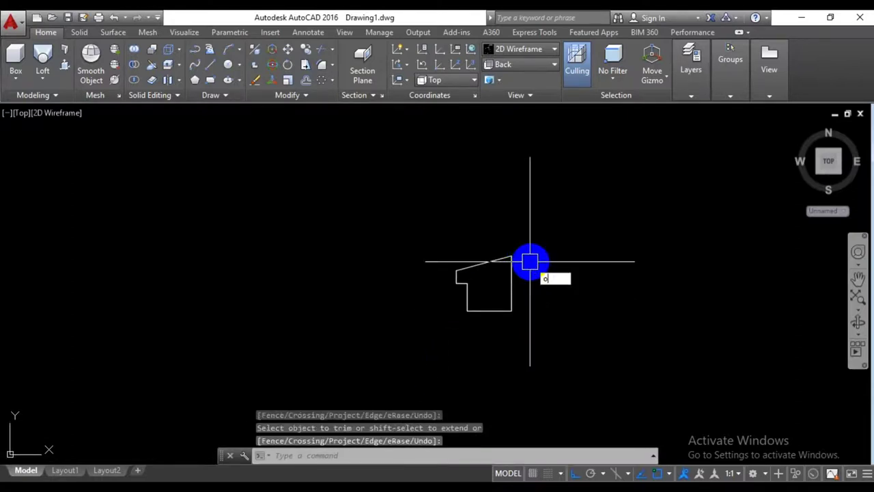
{"action": "key", "text": "Return"}
{"action": "key", "text": "Return"}
{"action": "left_click", "coordinate": [512, 286]}
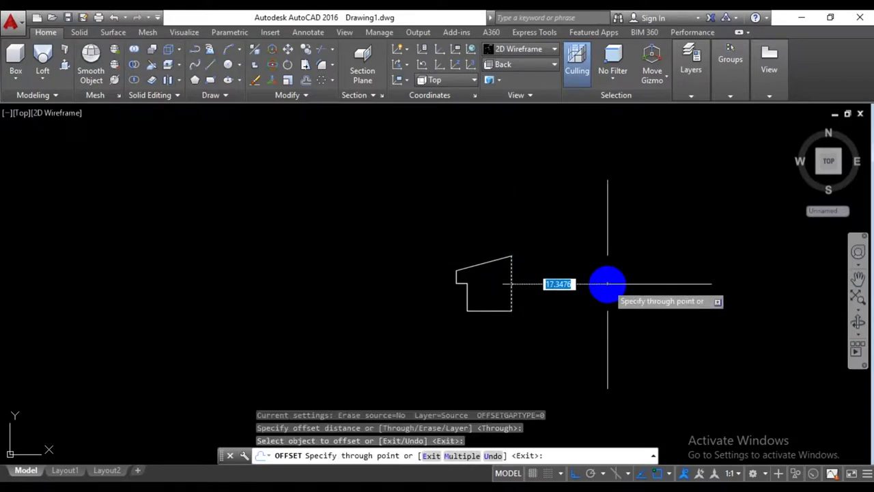
- Offset the right vertical line 20 units and join the six profile lines into one polyline
{"action": "key", "text": "Return"}
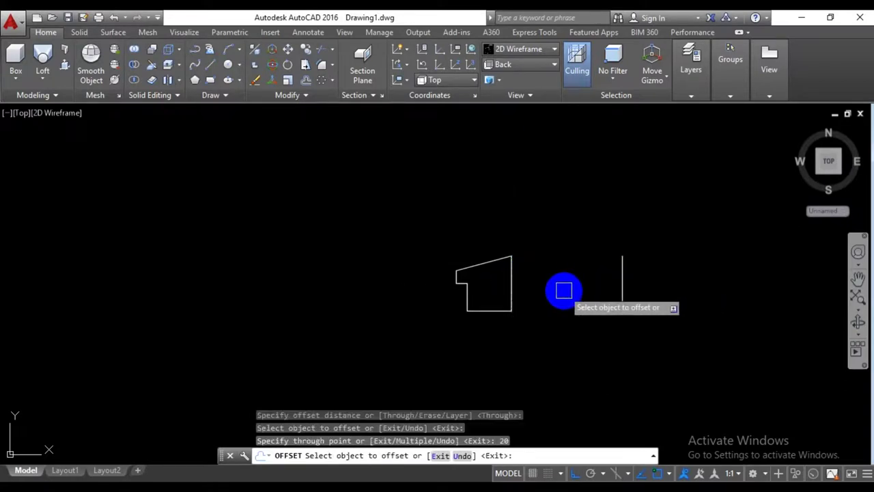
{"action": "key", "text": "Return"}
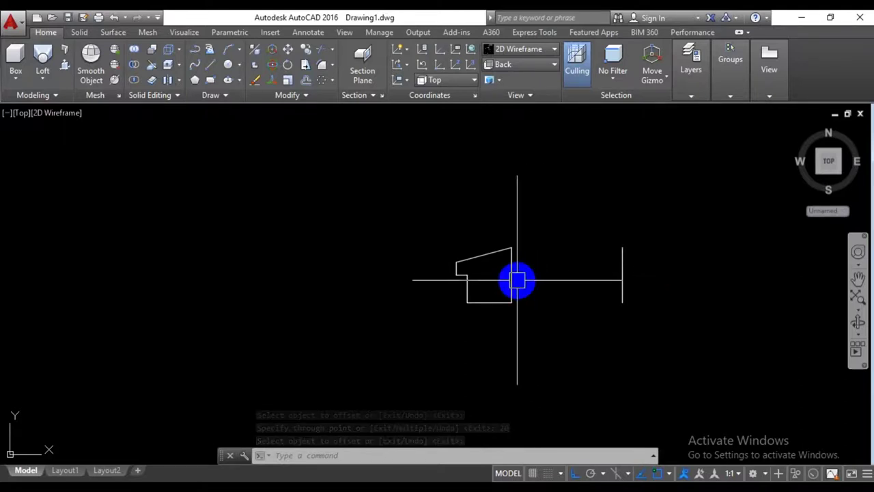
{"action": "key", "text": "Return"}
{"action": "left_click", "coordinate": [523, 240]}
{"action": "left_click", "coordinate": [459, 328]}
{"action": "key", "text": "Return"}
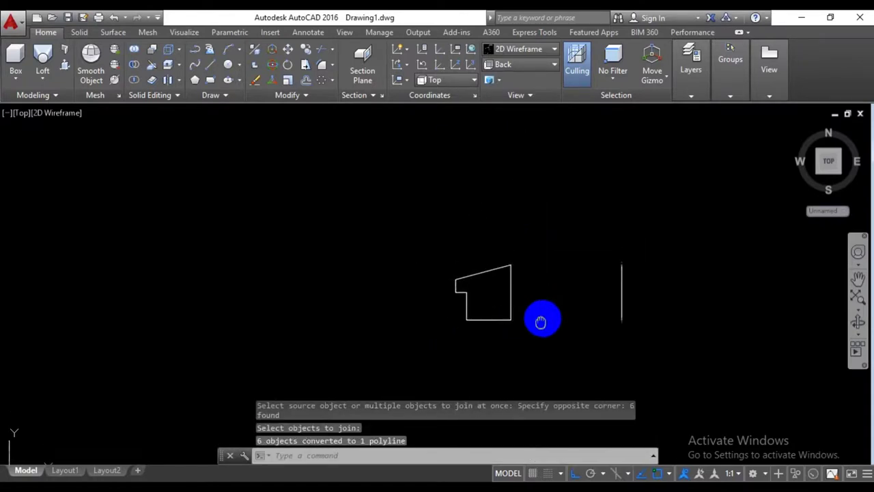
{"action": "middle_click_drag", "start_coordinate": [540, 321], "coordinate": [534, 326]}
{"action": "left_click", "coordinate": [506, 307]}
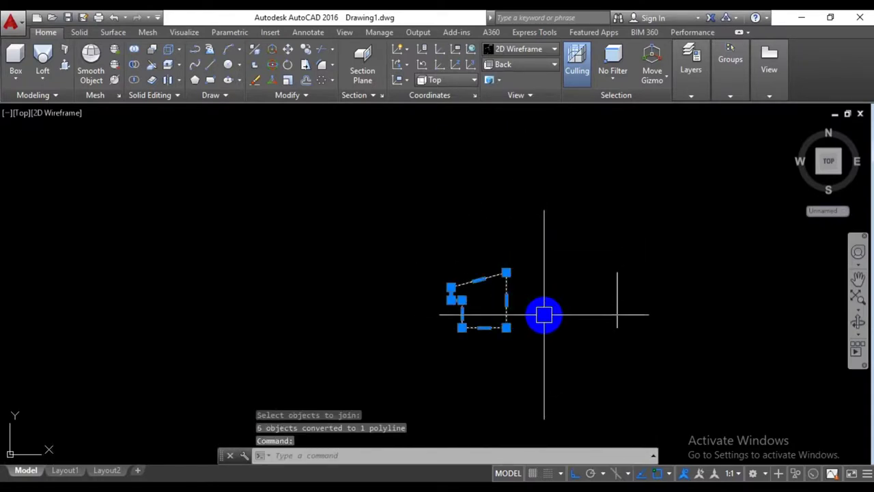
{"action": "key", "text": "Escape"}
{"action": "type", "text": "v"}
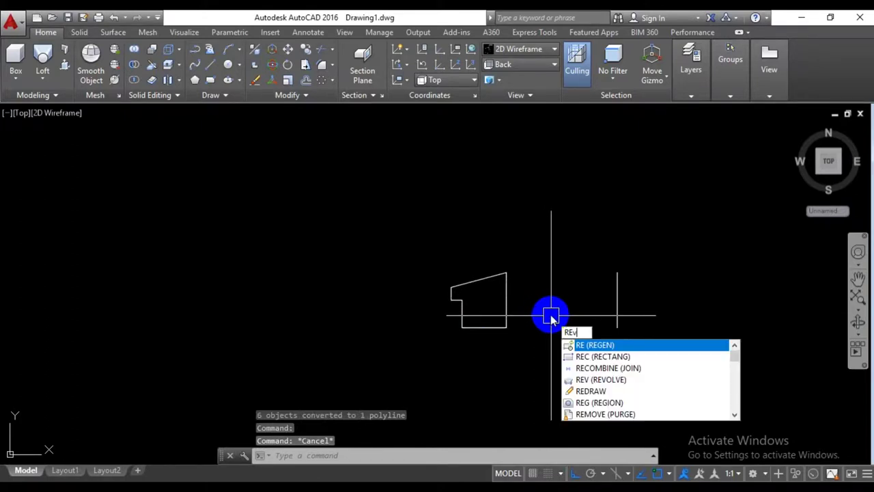
{"action": "key", "text": "Return"}
{"action": "left_click", "coordinate": [506, 304]}
{"action": "key", "text": "Return"}
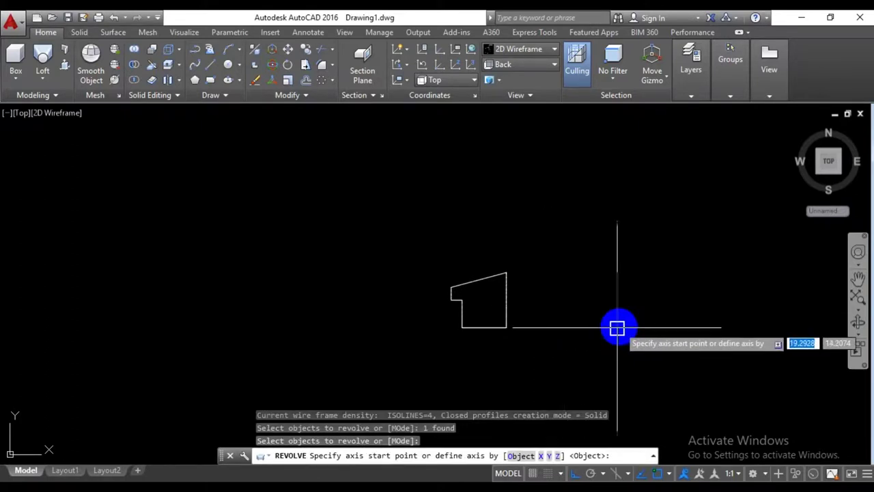
{"action": "left_click", "coordinate": [618, 328]}
{"action": "left_click", "coordinate": [618, 272]}
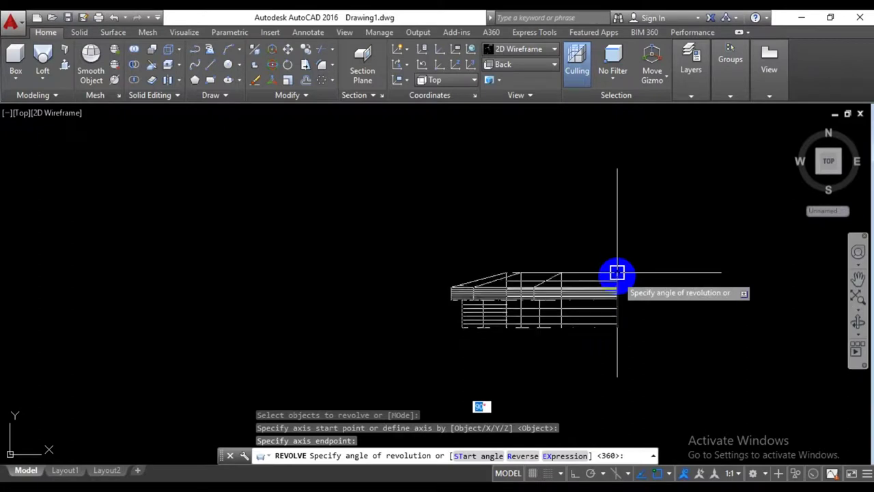
{"action": "right_click", "coordinate": [598, 307]}
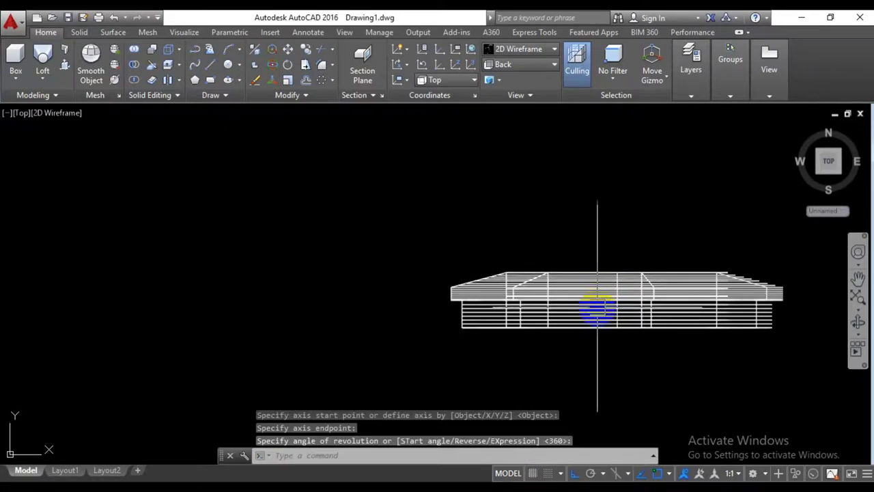
{"action": "scroll", "coordinate": [591, 318], "scroll_direction": "up", "scroll_amount": 3}
{"action": "scroll", "coordinate": [594, 314], "scroll_direction": "down", "scroll_amount": 3}
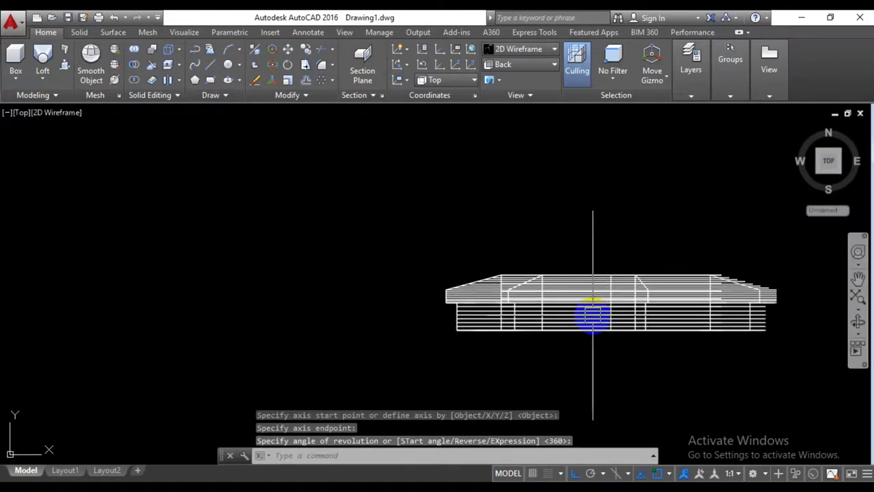
{"action": "key", "text": "ctrl+z"}
{"action": "key", "text": "ctrl+z"}
{"action": "left_click", "coordinate": [459, 309]}
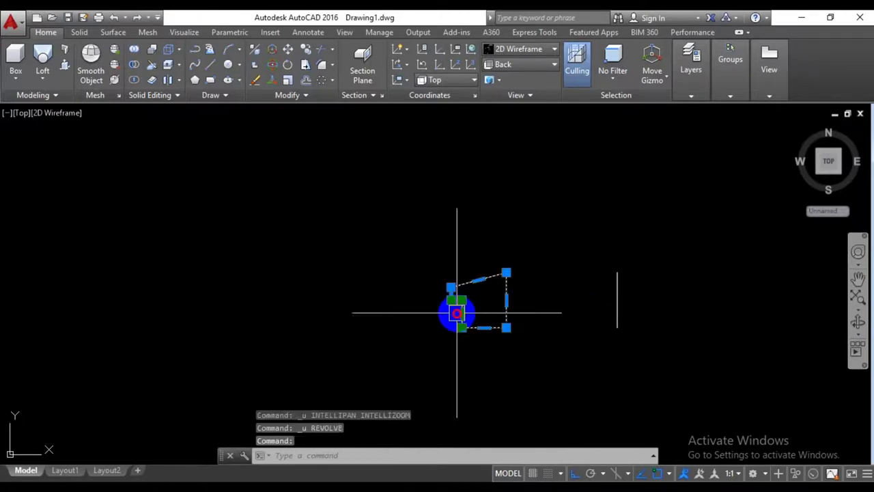
- Clear the selection and zoom into the profile's top-right corner
{"action": "scroll", "coordinate": [476, 287], "scroll_direction": "up", "scroll_amount": 5}
{"action": "key", "text": "Escape"}
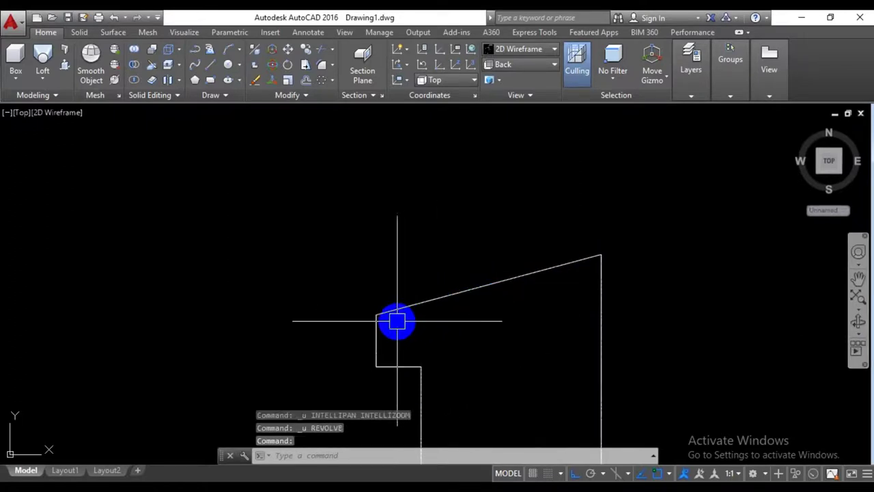
{"action": "key", "text": "Escape"}
{"action": "scroll", "coordinate": [387, 313], "scroll_direction": "up", "scroll_amount": 2}
{"action": "scroll", "coordinate": [336, 324], "scroll_direction": "up", "scroll_amount": 2}
{"action": "scroll", "coordinate": [316, 319], "scroll_direction": "down", "scroll_amount": 2}
{"action": "scroll", "coordinate": [537, 293], "scroll_direction": "down", "scroll_amount": 4}
{"action": "scroll", "coordinate": [538, 280], "scroll_direction": "up", "scroll_amount": 5}
{"action": "mouse_move", "coordinate": [455, 257]}
{"action": "middle_mouse_down"}
{"action": "mouse_move", "coordinate": [478, 246]}
{"action": "mouse_move", "coordinate": [471, 251]}
{"action": "middle_mouse_up"}
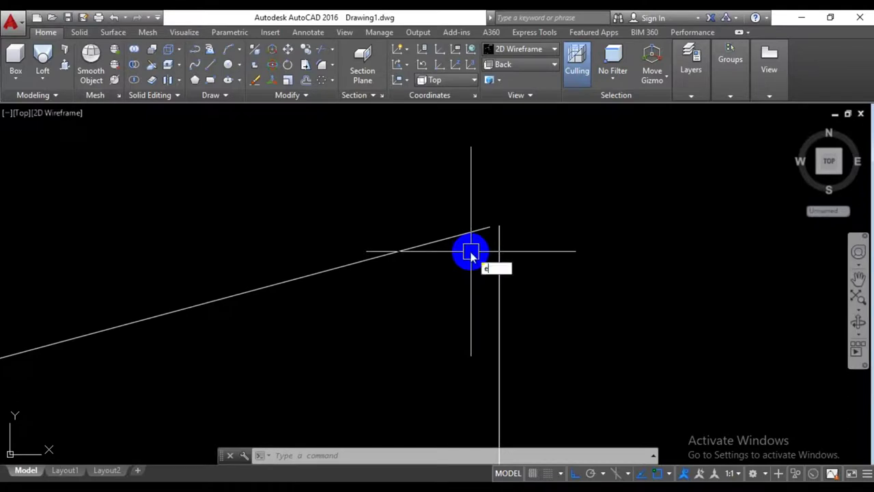
{"action": "key", "text": "Return"}
{"action": "key", "text": "Return"}
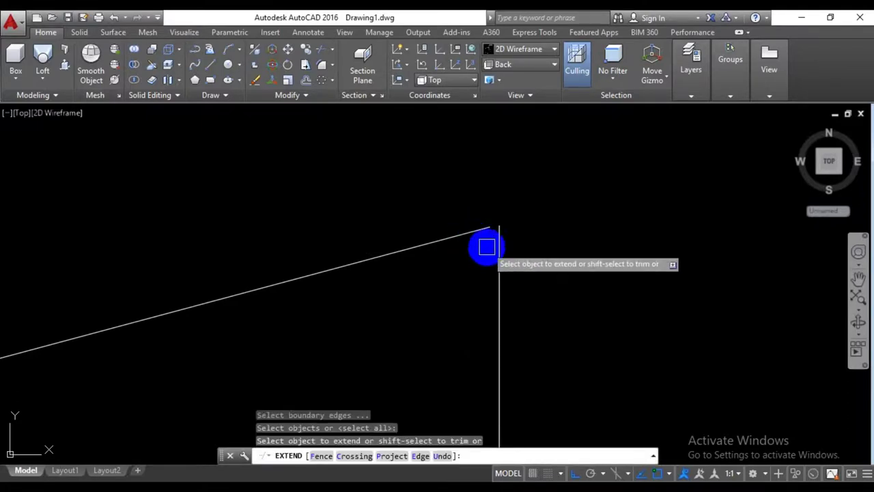
{"action": "key", "text": "Return"}
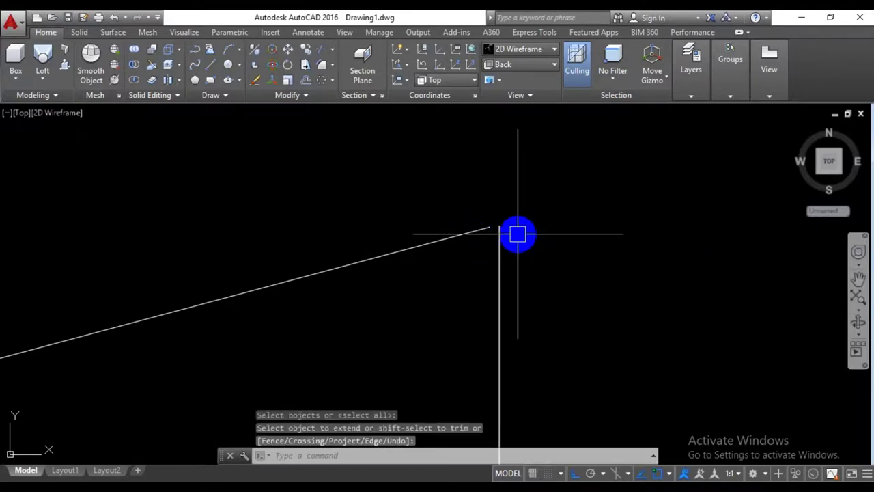
- Draw a short line lengthening the vertical right edge upward
{"action": "type", "text": "l"}
{"action": "key", "text": "Return"}
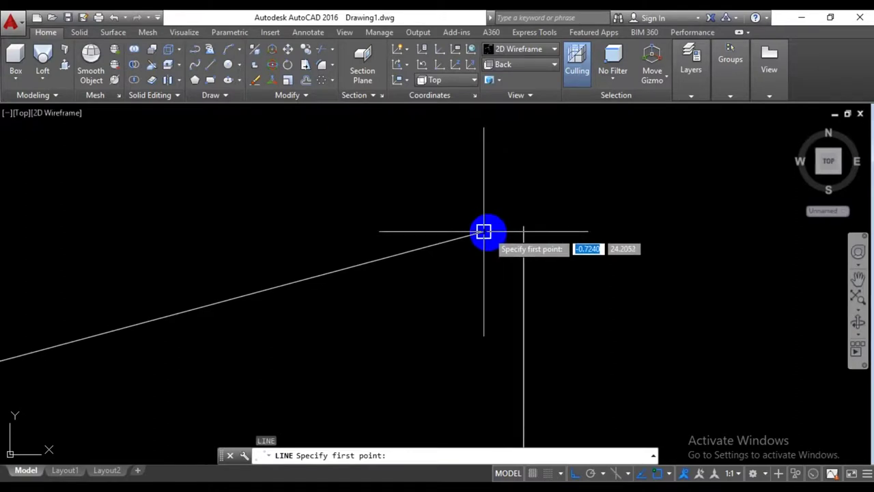
{"action": "left_click", "coordinate": [485, 233]}
{"action": "key", "text": "Escape"}
{"action": "key", "text": "Return"}
{"action": "left_click", "coordinate": [522, 228]}
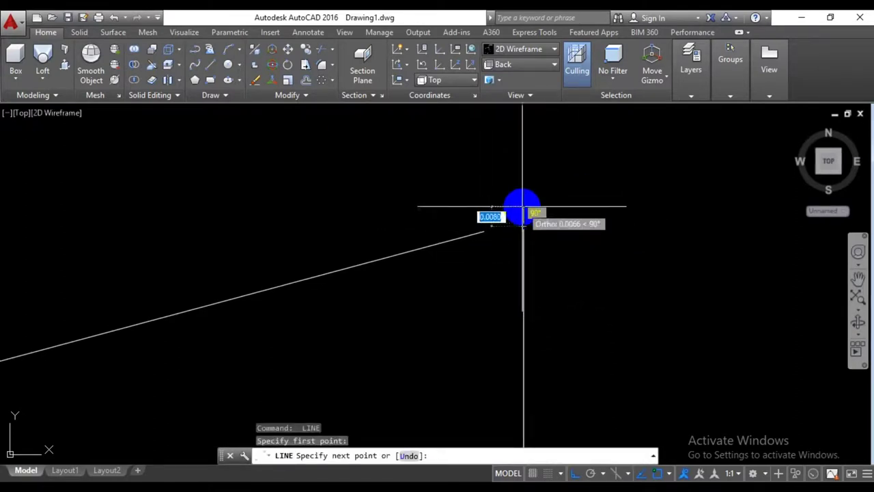
{"action": "left_click", "coordinate": [523, 205]}
{"action": "key", "text": "Return"}
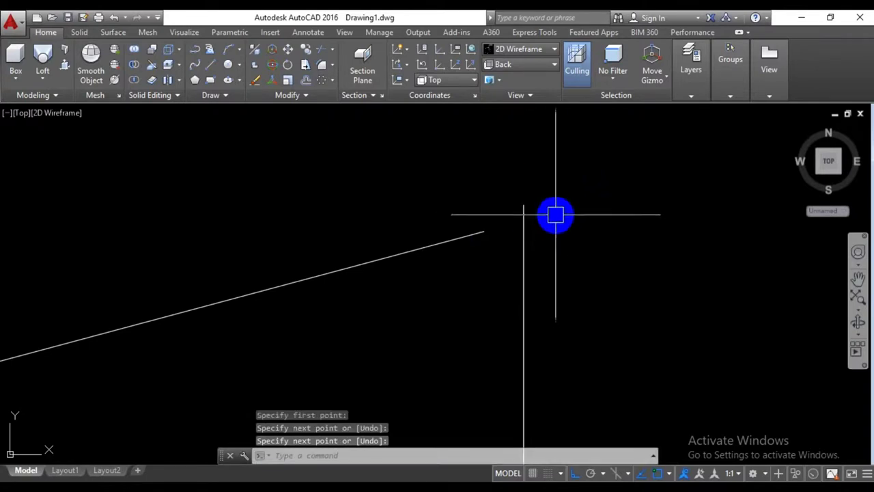
{"action": "left_click", "coordinate": [523, 226]}
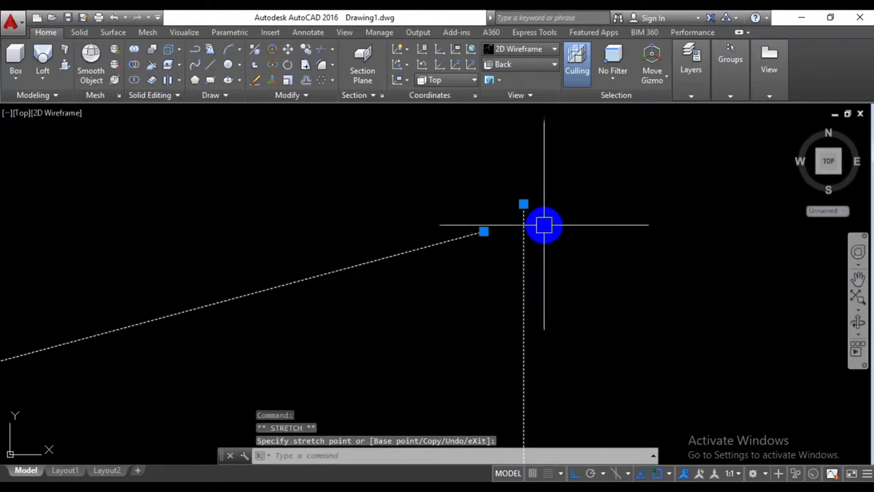
{"action": "key", "text": "Escape"}
- Extend the slanted top edge to the vertical edge and trim the excess
{"action": "type", "text": "EX"}
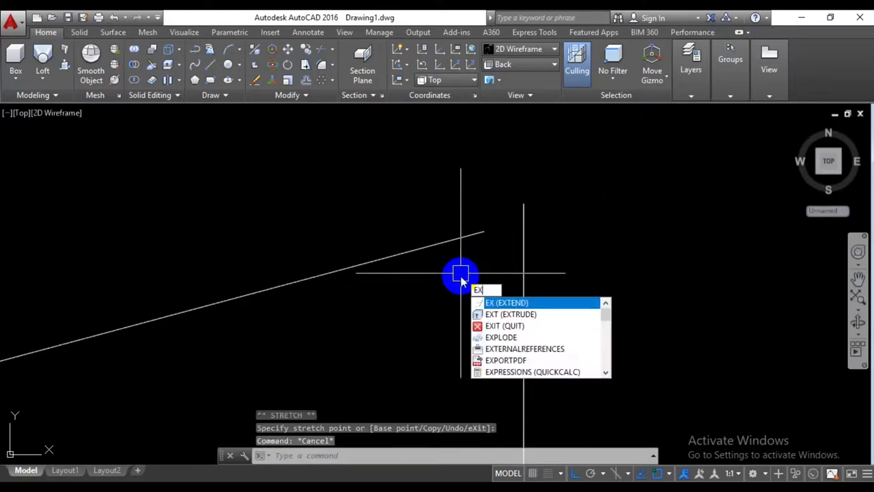
{"action": "key", "text": "Return"}
{"action": "key", "text": "Return"}
{"action": "left_click", "coordinate": [481, 234]}
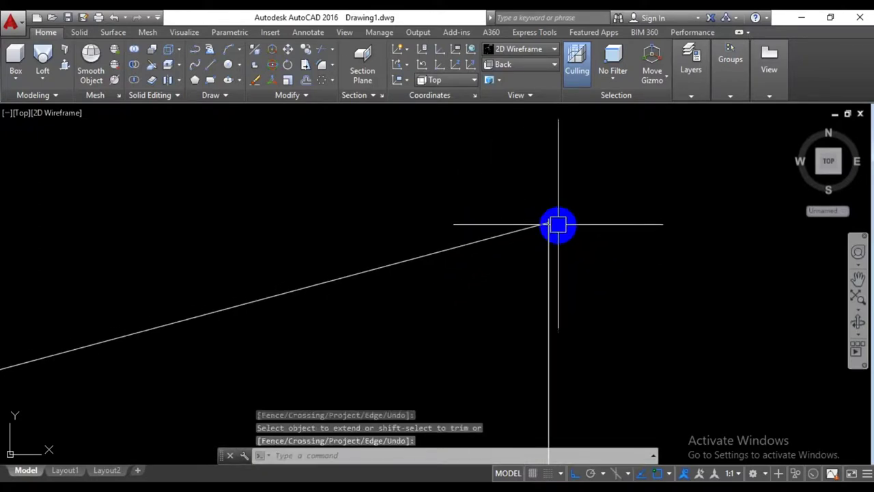
{"action": "type", "text": "tr"}
{"action": "key", "text": "Return"}
{"action": "key", "text": "Return"}
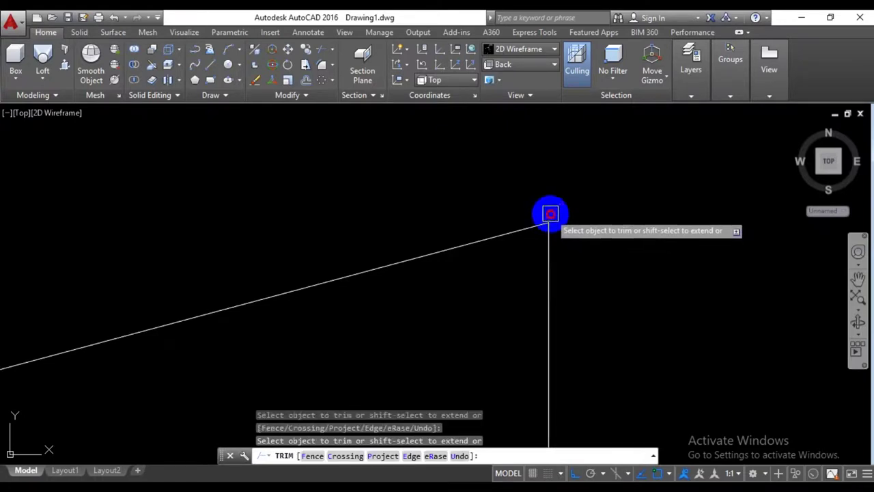
{"action": "scroll", "coordinate": [574, 217], "scroll_direction": "down", "scroll_amount": 5}
{"action": "key", "text": "Return"}
{"action": "left_click", "coordinate": [576, 220]}
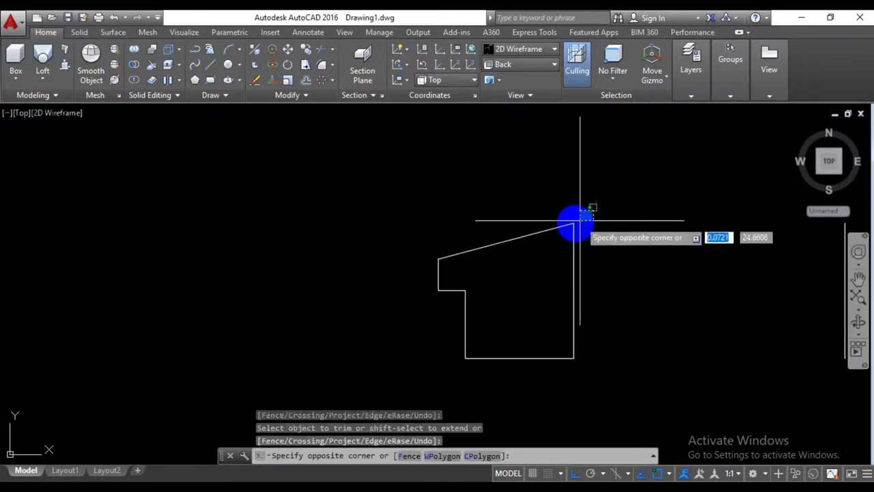
{"action": "left_click", "coordinate": [461, 301]}
- Abandon a join attempt and recentre the view on the profile
{"action": "left_click", "coordinate": [511, 240]}
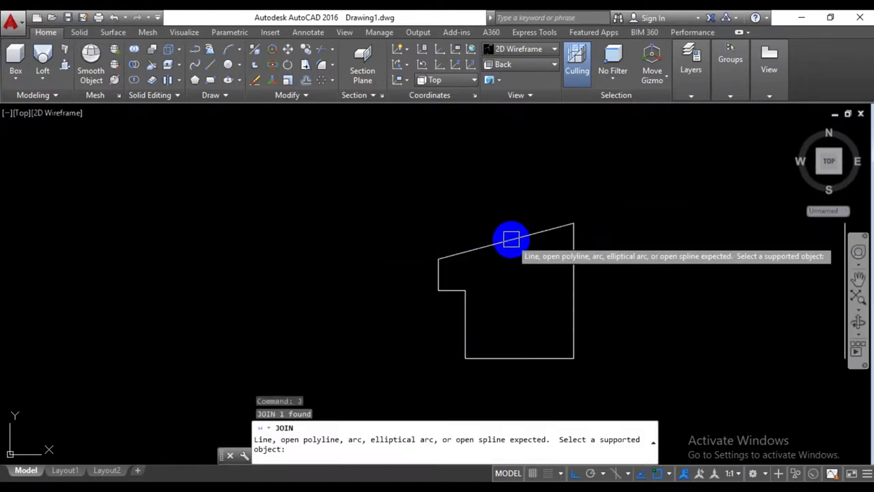
{"action": "key", "text": "Escape"}
{"action": "key", "text": "Escape"}
{"action": "scroll", "coordinate": [656, 254], "scroll_direction": "down", "scroll_amount": 3}
{"action": "scroll", "coordinate": [534, 249], "scroll_direction": "down", "scroll_amount": 3}
{"action": "middle_click_drag", "start_coordinate": [523, 252], "coordinate": [516, 286]}
{"action": "scroll", "coordinate": [516, 286], "scroll_direction": "up", "scroll_amount": 1}
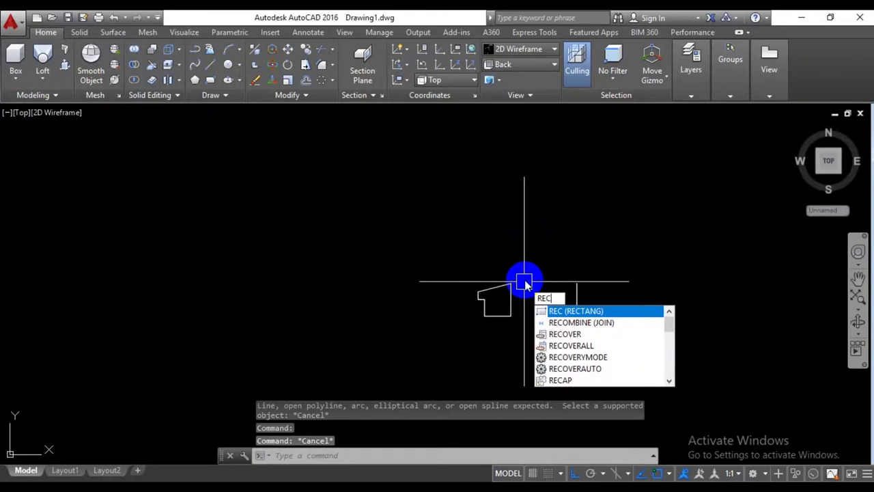
- Revolve the profile 360° about the vertical line into a ring and orbit to see it
{"action": "key", "text": "Escape"}
{"action": "type", "text": "volve"}
{"action": "key", "text": "Return"}
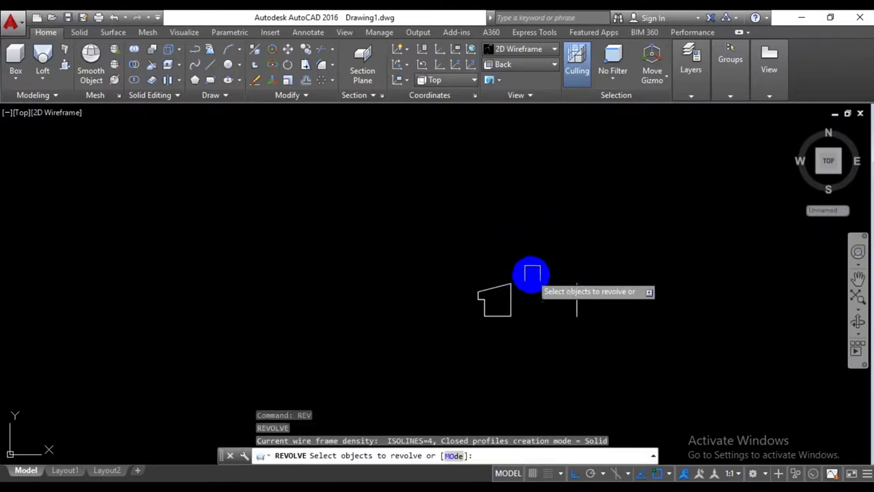
{"action": "left_click", "coordinate": [511, 295]}
{"action": "key", "text": "Return"}
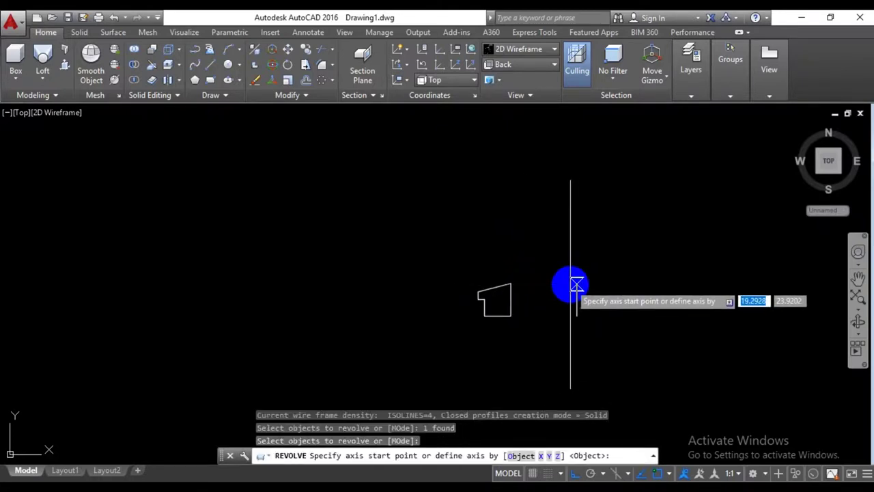
{"action": "left_click", "coordinate": [577, 282]}
{"action": "left_click", "coordinate": [577, 315]}
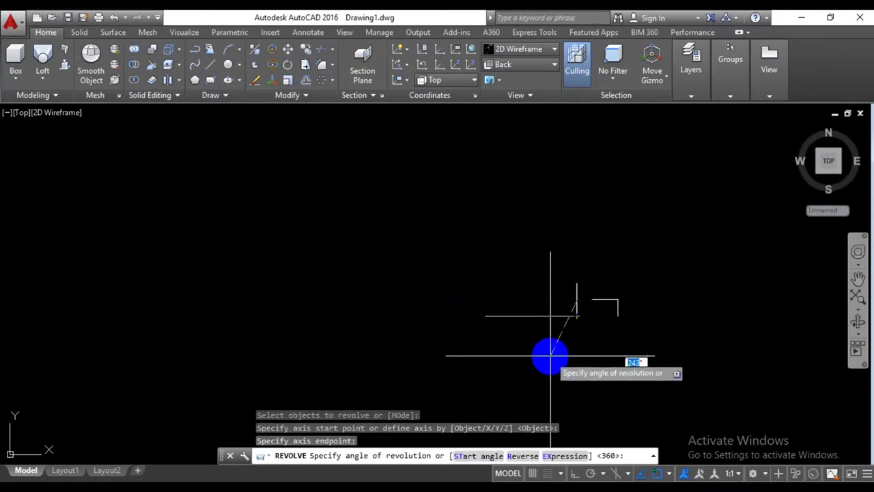
{"action": "key", "text": "Return"}
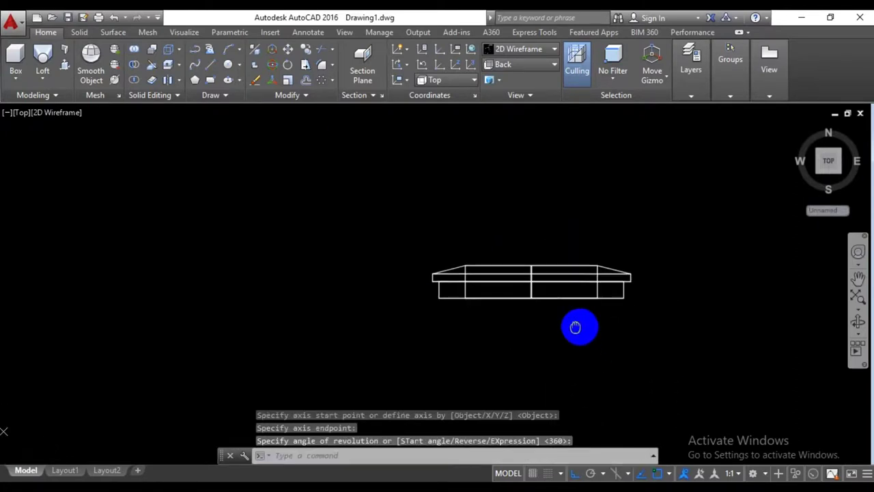
{"action": "mouse_move", "coordinate": [566, 318]}
{"action": "middle_mouse_down", "text": "shift"}
{"action": "mouse_move", "coordinate": [586, 285]}
{"action": "mouse_move", "coordinate": [554, 314]}
{"action": "middle_mouse_up", "text": "shift"}
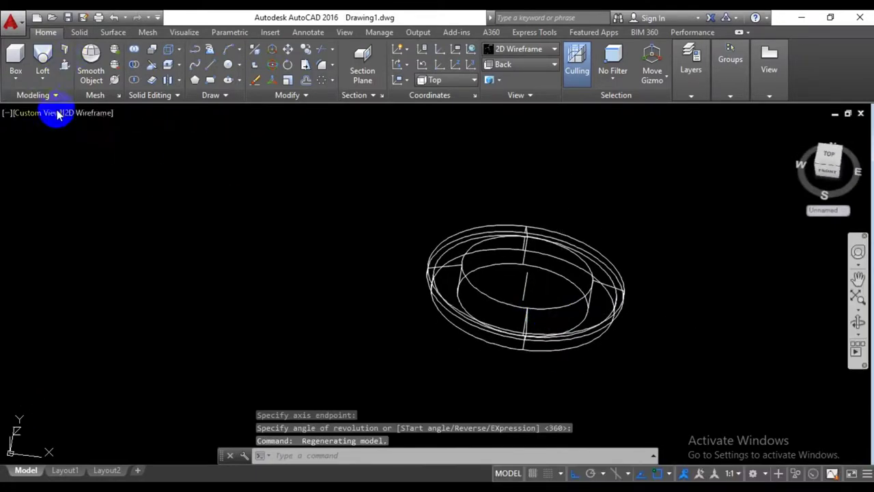
- Try the Hidden visual style, then return the display to 2D Wireframe
{"action": "left_click", "coordinate": [90, 114]}
{"action": "left_click", "coordinate": [109, 170]}
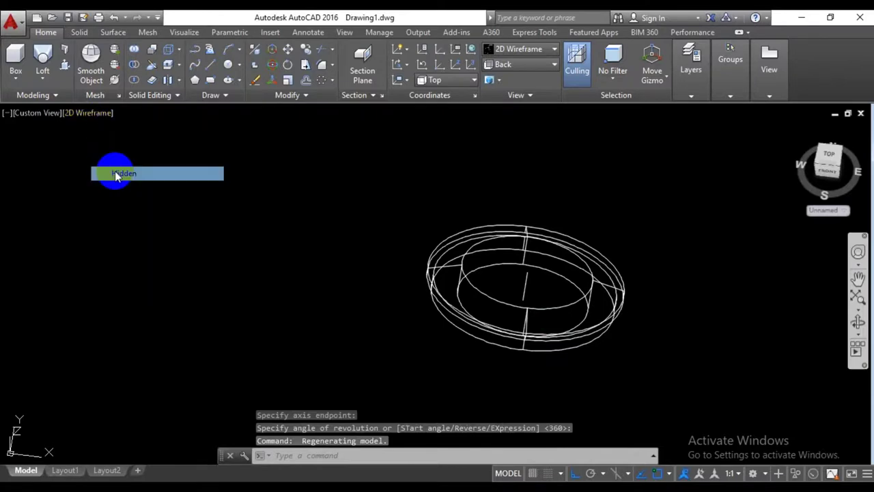
{"action": "scroll", "coordinate": [581, 248], "scroll_direction": "down", "scroll_amount": 4}
{"action": "scroll", "coordinate": [581, 248], "scroll_direction": "up", "scroll_amount": 3}
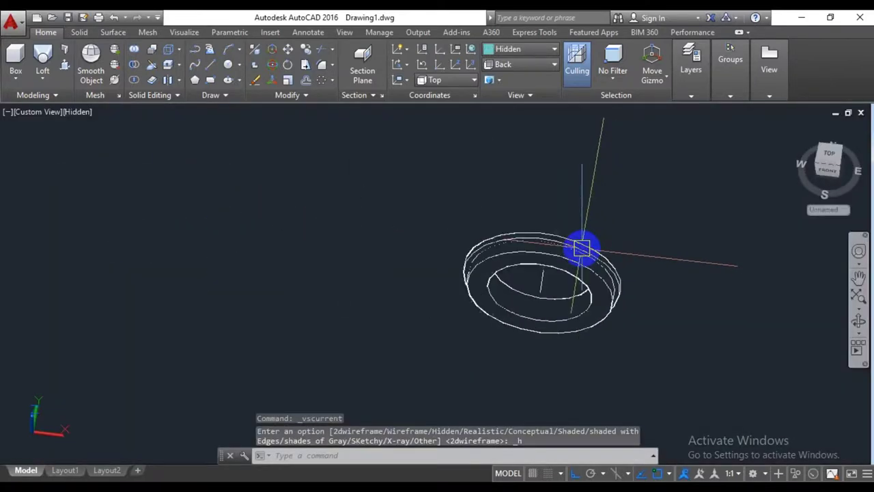
{"action": "key", "text": "Escape"}
{"action": "left_click", "coordinate": [77, 123]}
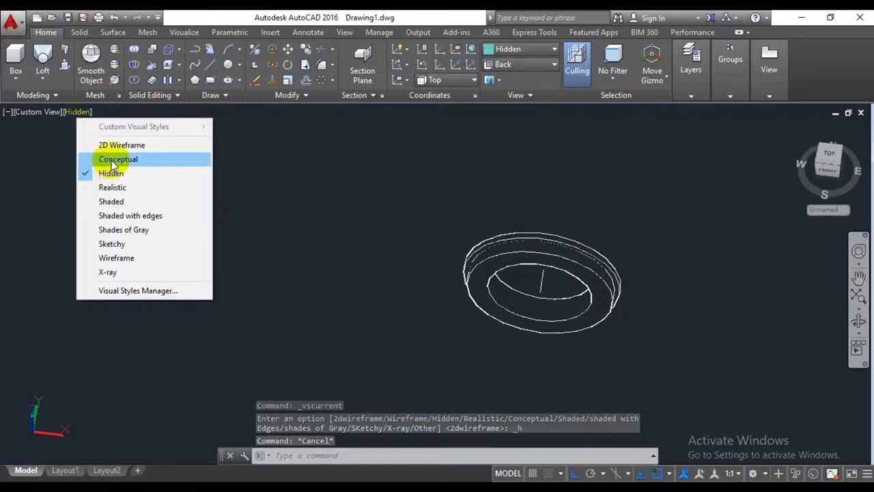
{"action": "left_click", "coordinate": [109, 144]}
{"action": "scroll", "coordinate": [539, 235], "scroll_direction": "down", "scroll_amount": 2}
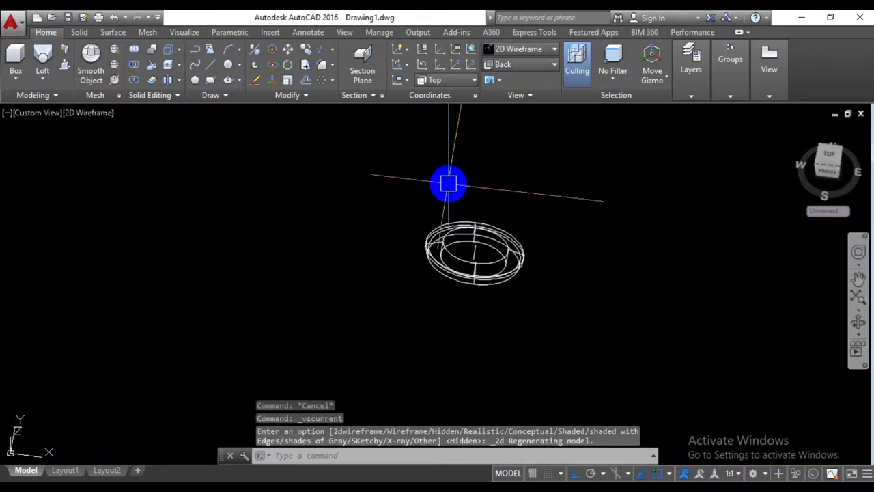
{"action": "type", "text": "vs"}
- Apply Realistic shading and orbit and zoom to inspect the ring
{"action": "key", "text": "Return"}
{"action": "key", "text": "Return"}
{"action": "mouse_move", "coordinate": [493, 202]}
{"action": "middle_mouse_down", "text": "shift"}
{"action": "mouse_move", "coordinate": [441, 237]}
{"action": "mouse_move", "coordinate": [455, 267]}
{"action": "mouse_move", "coordinate": [525, 289]}
{"action": "mouse_move", "coordinate": [498, 230]}
{"action": "mouse_move", "coordinate": [369, 231]}
{"action": "mouse_move", "coordinate": [277, 180]}
{"action": "mouse_move", "coordinate": [146, 180]}
{"action": "mouse_move", "coordinate": [344, 239]}
{"action": "mouse_move", "coordinate": [468, 253]}
{"action": "middle_mouse_up", "text": "shift"}
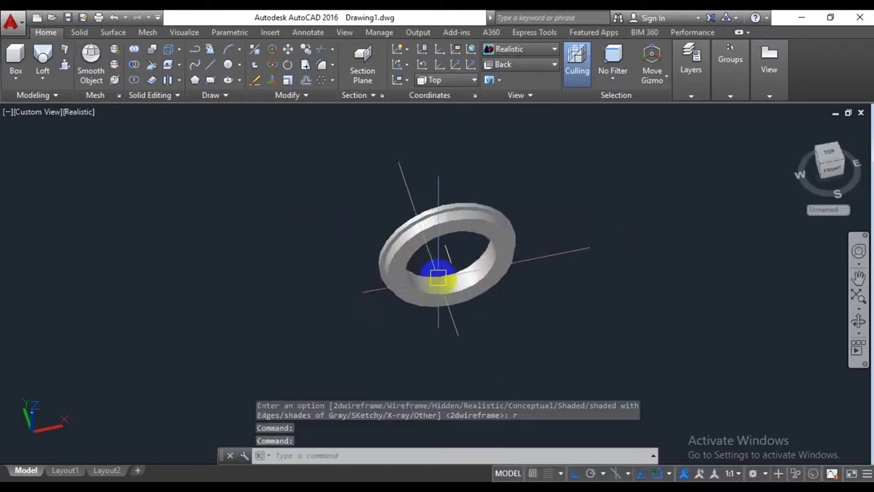
{"action": "scroll", "coordinate": [433, 276], "scroll_direction": "up", "scroll_amount": 2}
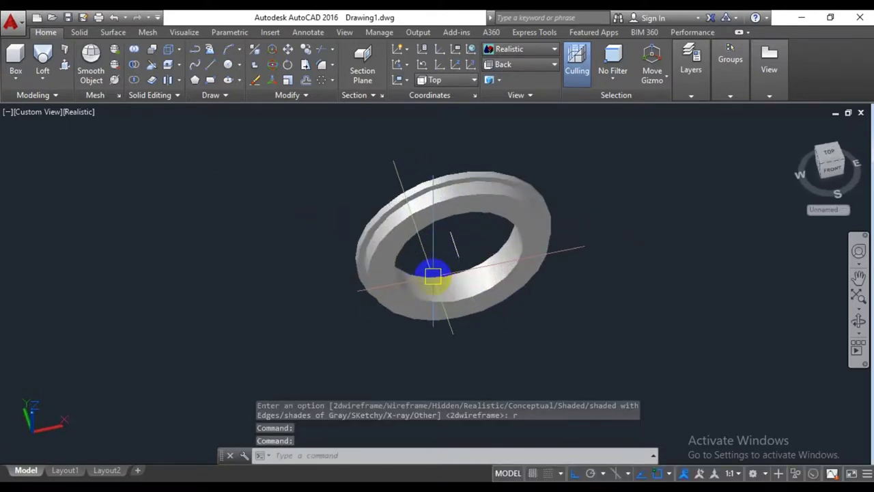
{"action": "scroll", "coordinate": [433, 276], "scroll_direction": "down", "scroll_amount": 3}
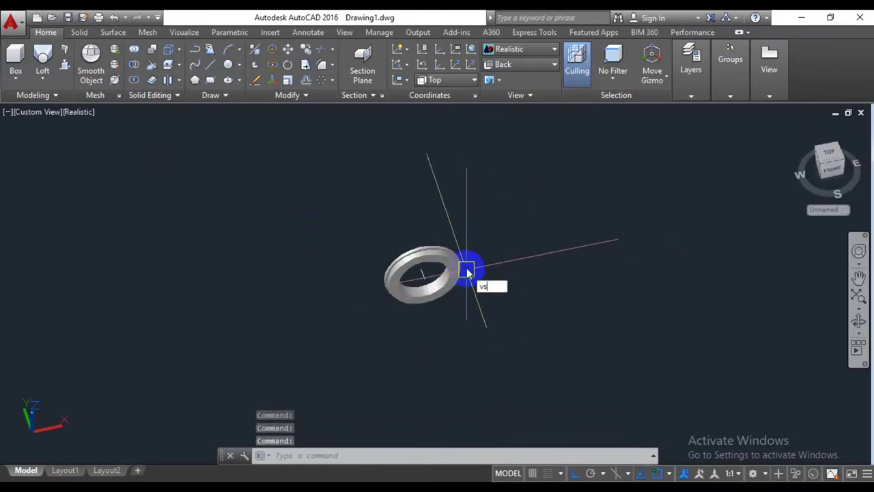
{"action": "key", "text": "Return"}
{"action": "key", "text": "Return"}
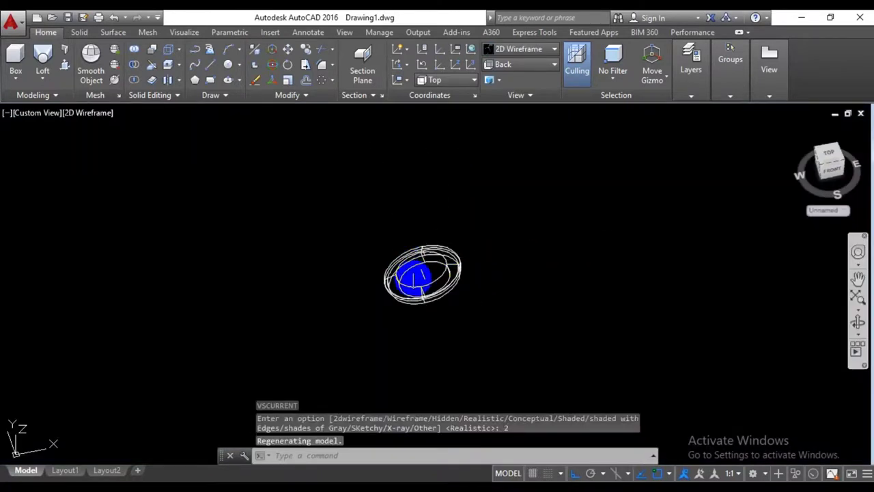
- Switch to the Back view and draw a radius 1.5 circle on the ring's outer edge
{"action": "left_click", "coordinate": [519, 65]}
{"action": "left_click", "coordinate": [526, 143]}
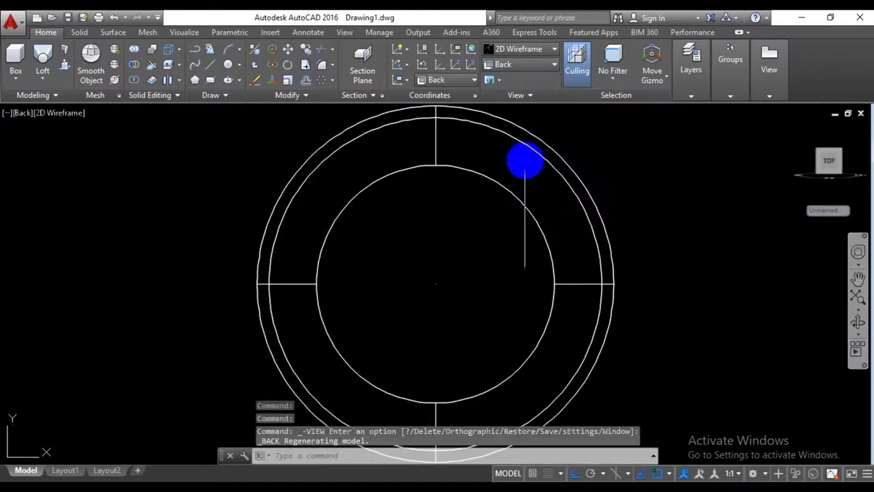
{"action": "middle_click_drag", "start_coordinate": [664, 289], "coordinate": [612, 299]}
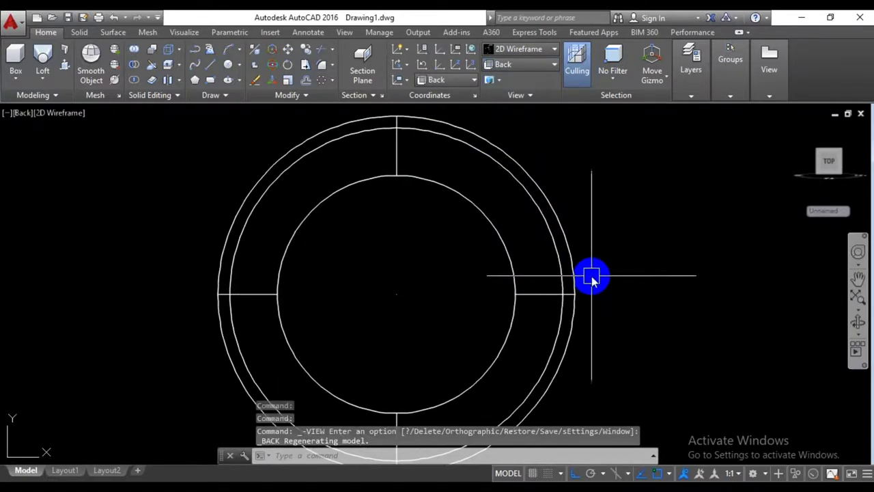
{"action": "type", "text": "c"}
{"action": "key", "text": "Return"}
{"action": "scroll", "coordinate": [560, 292], "scroll_direction": "up", "scroll_amount": 3}
{"action": "left_click", "coordinate": [560, 292]}
{"action": "type", "text": "1.5"}
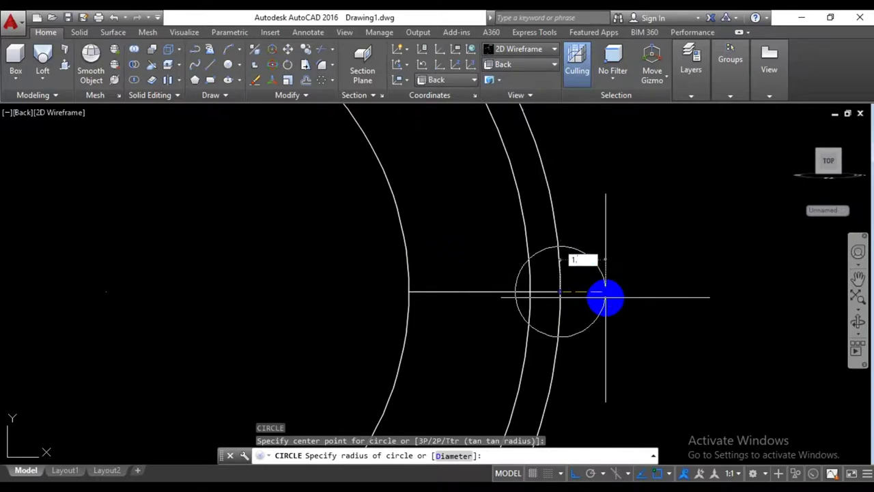
{"action": "key", "text": "Return"}
{"action": "key", "text": "Return"}
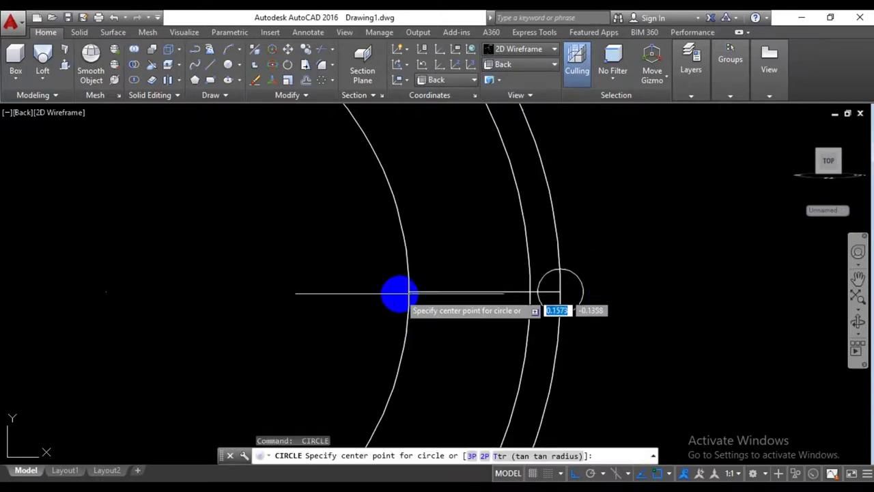
- Draw a radius 1 circle on the inner edge and orbit to an angled view
{"action": "left_click", "coordinate": [410, 293]}
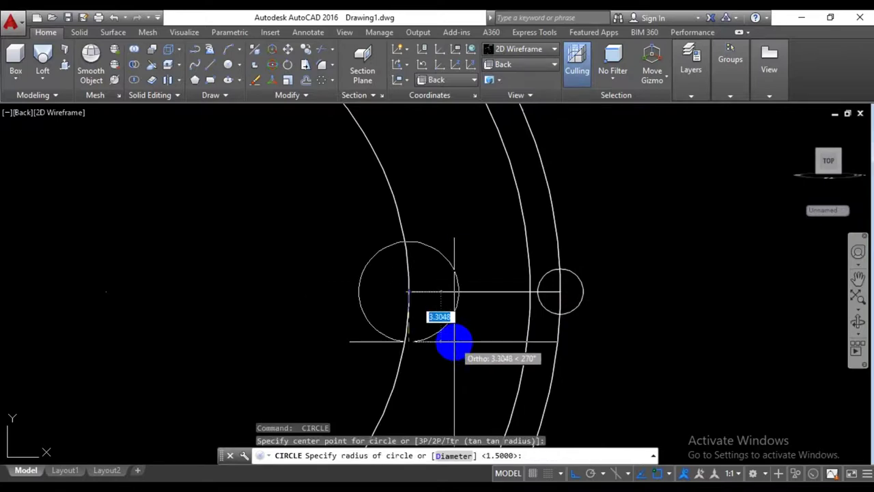
{"action": "scroll", "coordinate": [456, 348], "scroll_direction": "down", "scroll_amount": 3}
{"action": "type", "text": "1"}
{"action": "key", "text": "Return"}
{"action": "mouse_move", "coordinate": [477, 357]}
{"action": "left_mouse_down", "text": "shift"}
{"action": "mouse_move", "coordinate": [463, 302]}
{"action": "mouse_move", "coordinate": [476, 312]}
{"action": "left_mouse_up", "text": "shift"}
{"action": "scroll", "coordinate": [476, 311], "scroll_direction": "up", "scroll_amount": 3}
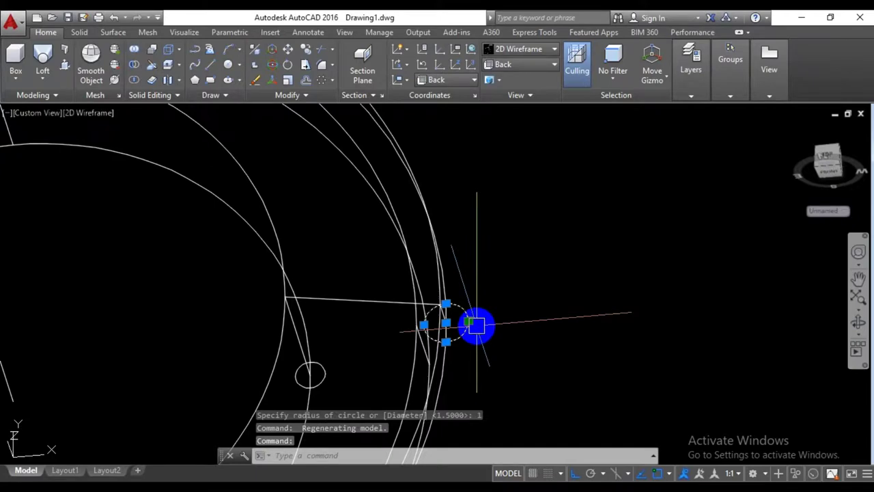
- Move the first small circle to one end of the line across the ring
{"action": "type", "text": "m"}
{"action": "key", "text": "Return"}
{"action": "left_click", "coordinate": [445, 323]}
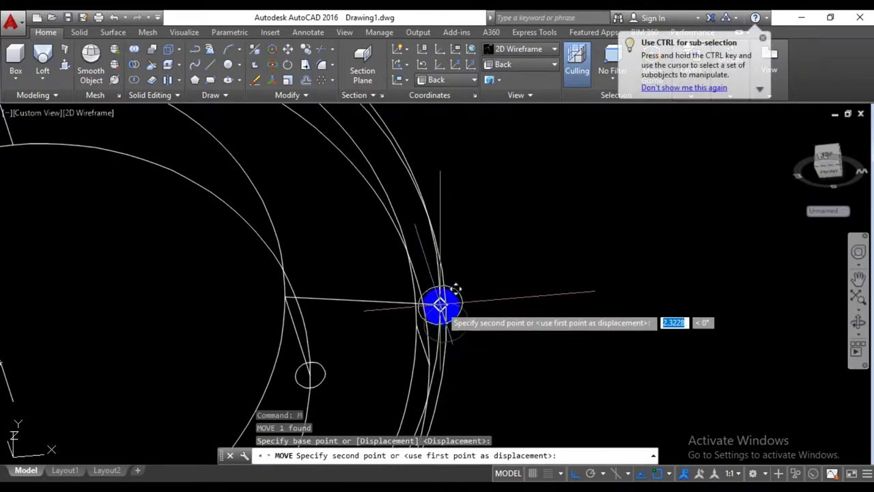
{"action": "scroll", "coordinate": [440, 307], "scroll_direction": "down", "scroll_amount": 2}
{"action": "left_click", "coordinate": [503, 319]}
- Window-select the second small circle and move it to the line's other end
{"action": "key", "text": "Return"}
{"action": "left_click", "coordinate": [476, 343]}
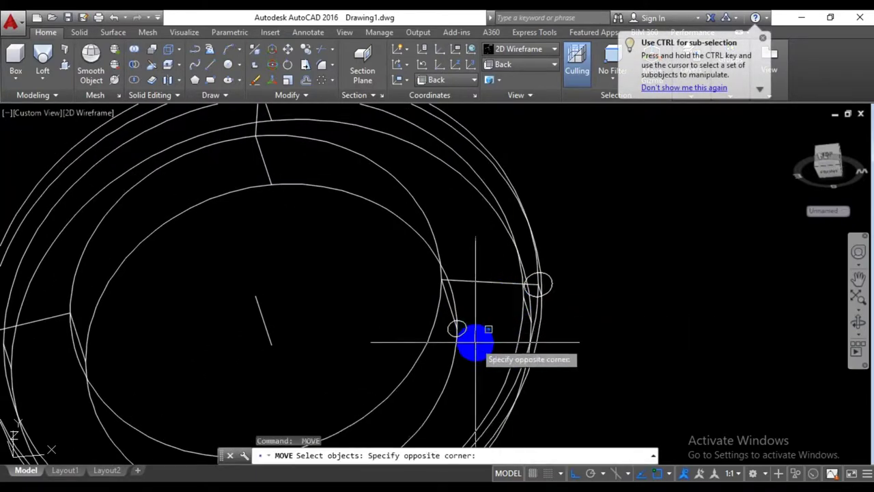
{"action": "left_click", "coordinate": [458, 331]}
{"action": "key", "text": "Return"}
{"action": "scroll", "coordinate": [454, 326], "scroll_direction": "up", "scroll_amount": 4}
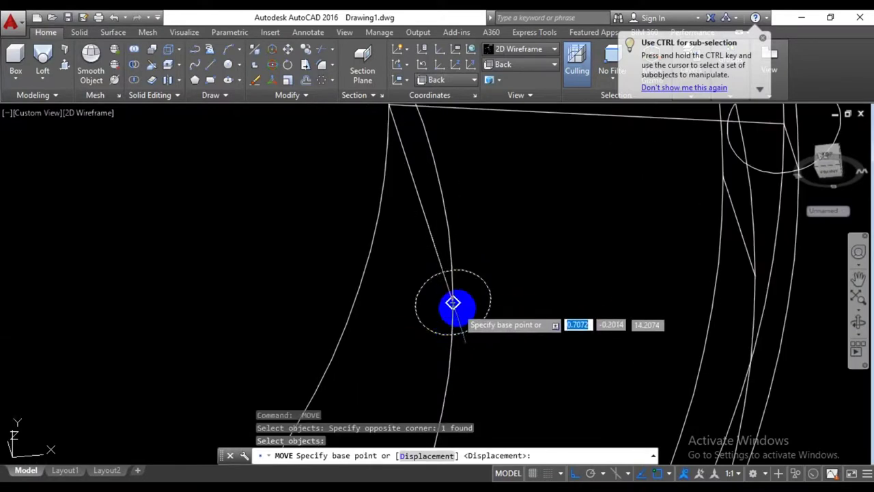
{"action": "left_click", "coordinate": [453, 303]}
{"action": "scroll", "coordinate": [478, 328], "scroll_direction": "up", "scroll_amount": 3}
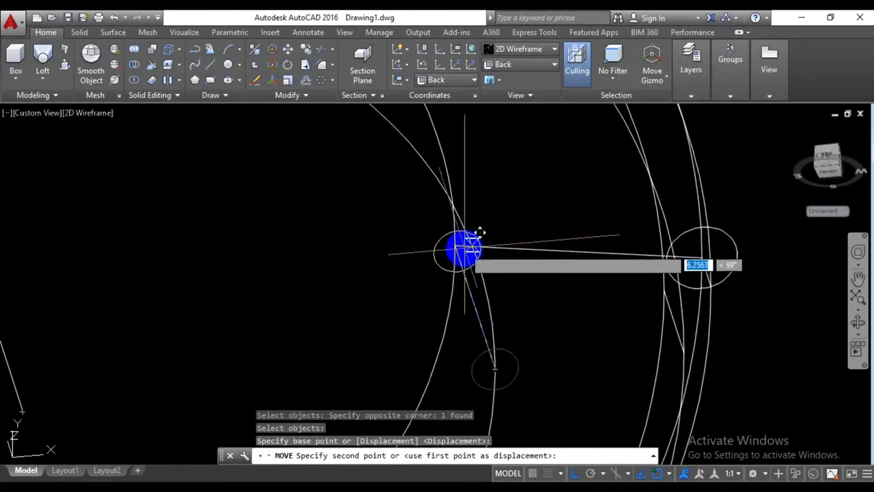
{"action": "left_click", "coordinate": [455, 244]}
{"action": "scroll", "coordinate": [567, 315], "scroll_direction": "down", "scroll_amount": 3}
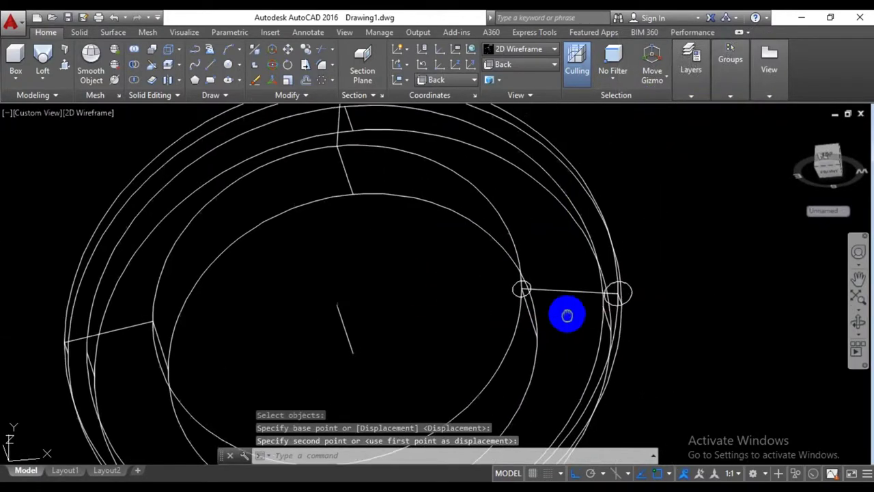
{"action": "scroll", "coordinate": [567, 314], "scroll_direction": "up", "scroll_amount": 2}
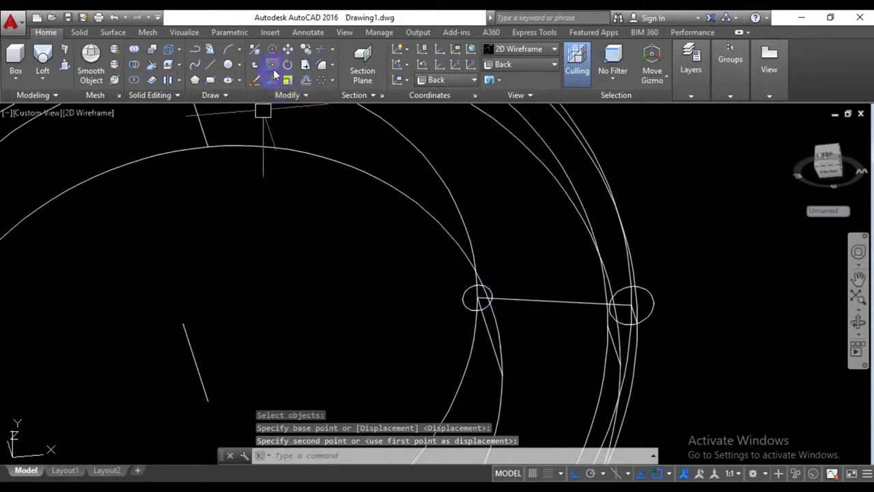
- Rotate the outer small circle 90° in 3D about its centre with 3DROTATE
{"action": "left_click", "coordinate": [272, 66]}
{"action": "left_click", "coordinate": [649, 310]}
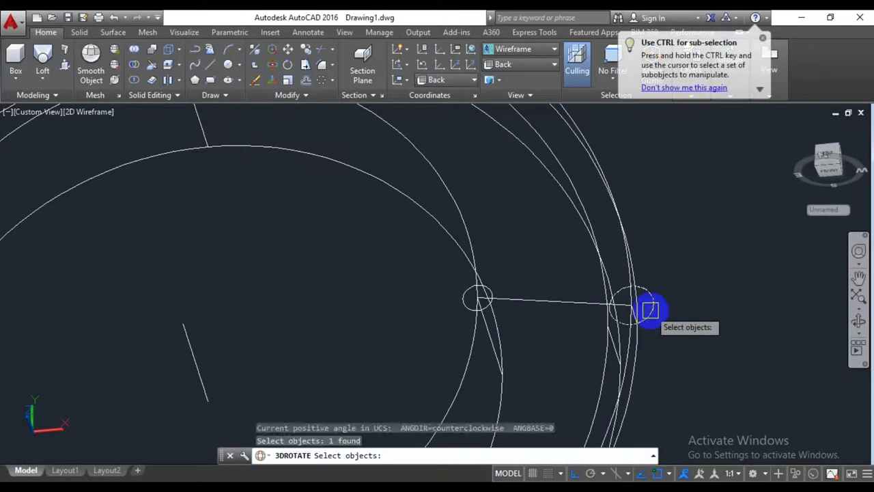
{"action": "key", "text": "Return"}
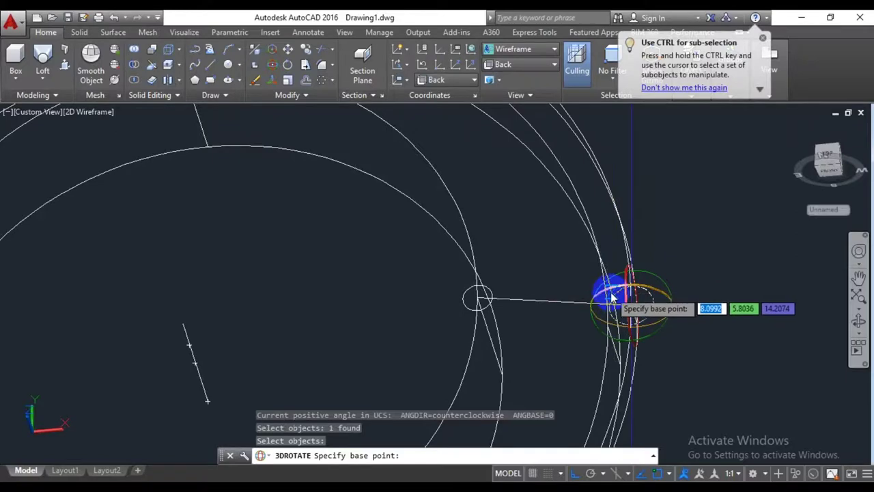
{"action": "left_click", "coordinate": [629, 280]}
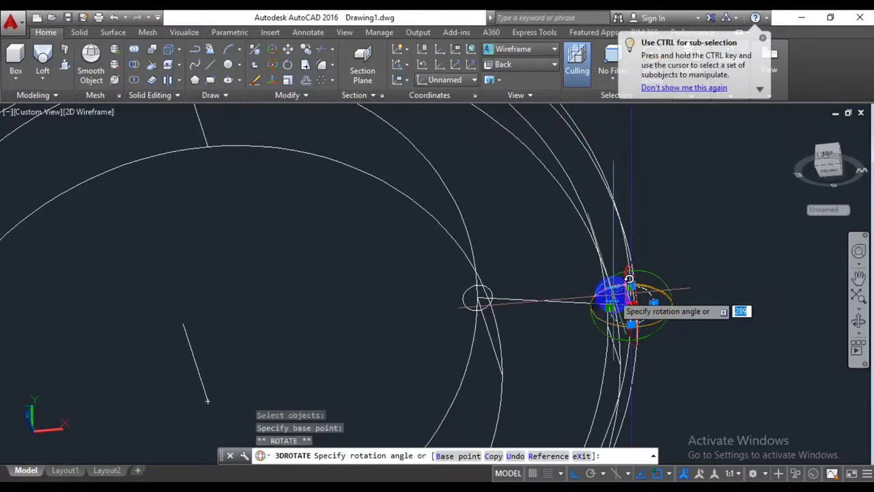
{"action": "left_click", "coordinate": [615, 294]}
{"action": "middle_click_drag", "start_coordinate": [556, 317], "coordinate": [526, 306], "text": "shift"}
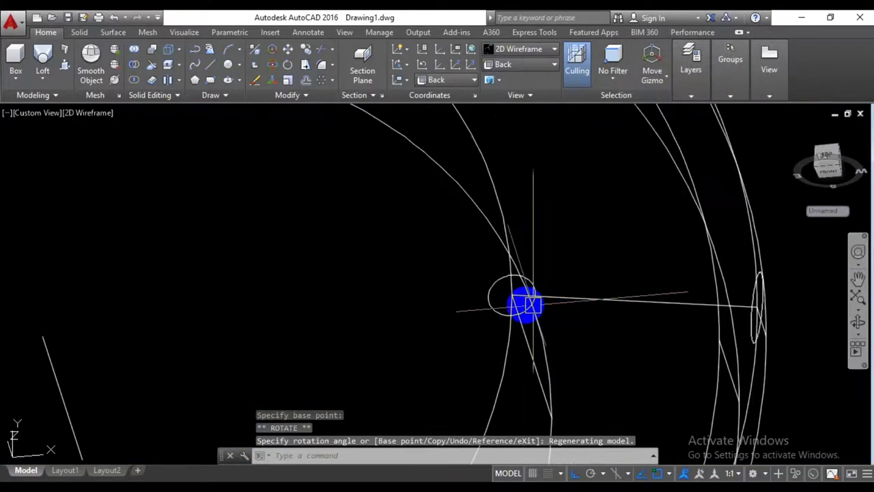
{"action": "key", "text": "Return"}
{"action": "left_click", "coordinate": [486, 299]}
{"action": "key", "text": "Return"}
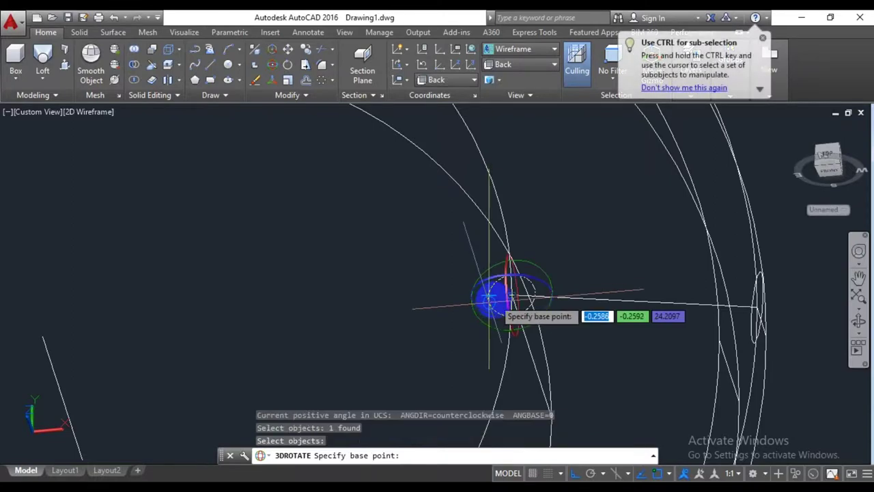
{"action": "left_click", "coordinate": [534, 284]}
{"action": "key", "text": "Return"}
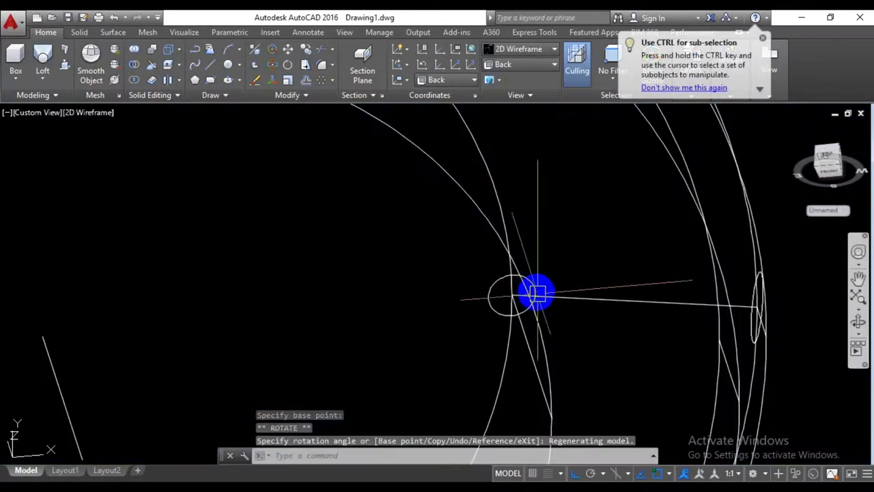
- Repeat the 3D rotation on the small circle twice more about its centre
{"action": "key", "text": "Return"}
{"action": "left_click", "coordinate": [494, 303]}
{"action": "key", "text": "Return"}
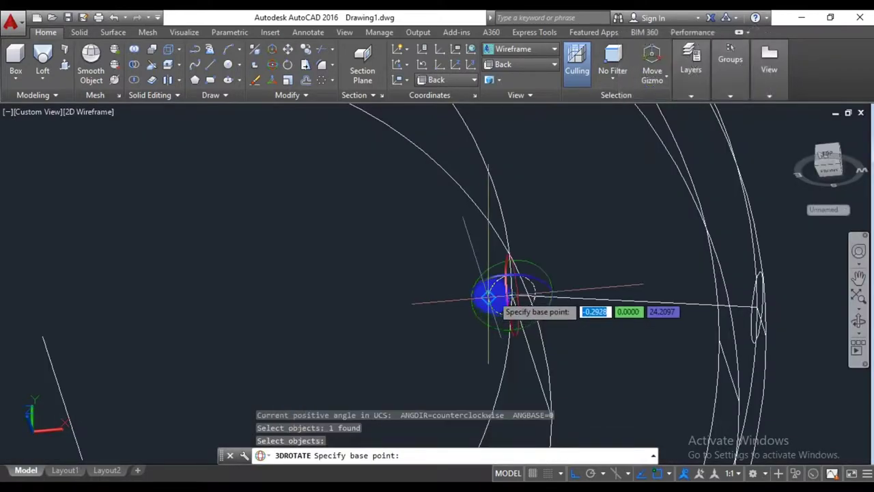
{"action": "left_click", "coordinate": [496, 289]}
{"action": "key", "text": "Return"}
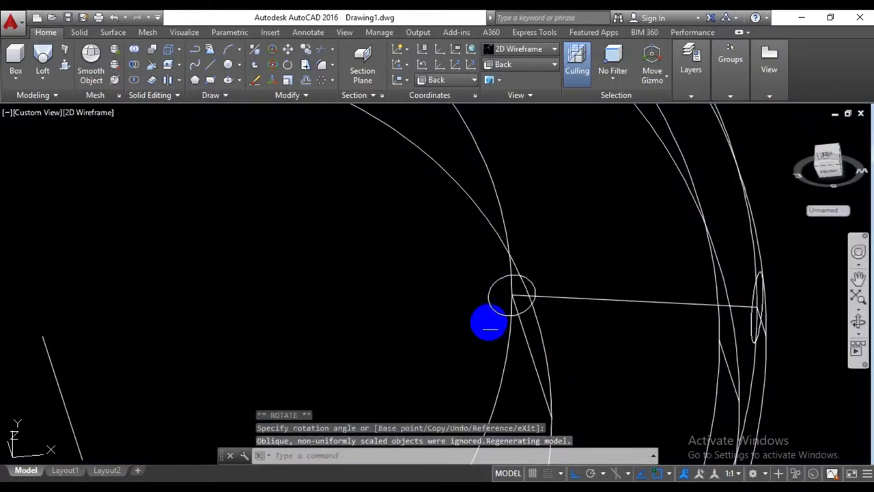
{"action": "key", "text": "Return"}
{"action": "left_click", "coordinate": [496, 311]}
{"action": "key", "text": "Return"}
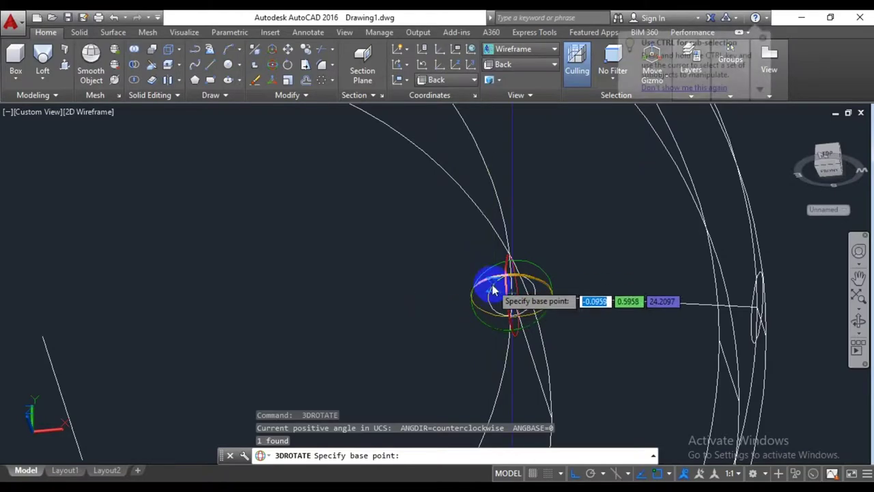
{"action": "left_click", "coordinate": [513, 294]}
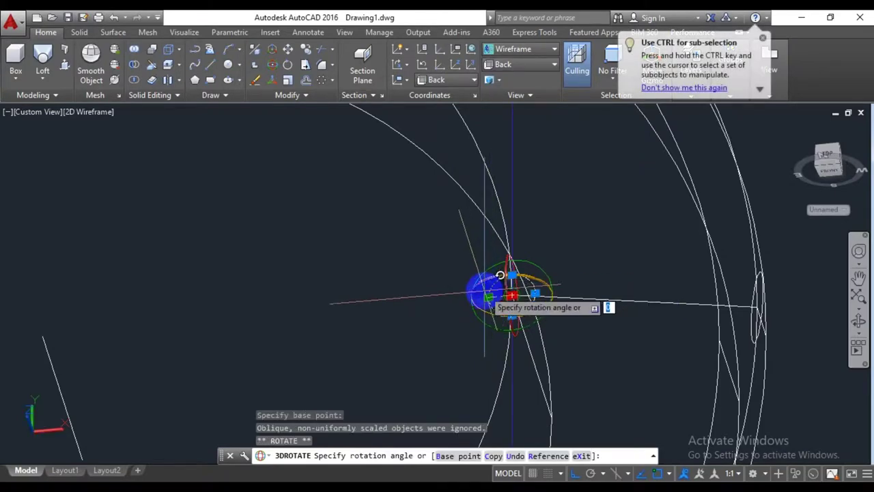
{"action": "left_click", "coordinate": [484, 292]}
- Keep turning the small circle in 3D until it stands square to the line
{"action": "key", "text": "Return"}
{"action": "left_click", "coordinate": [486, 294]}
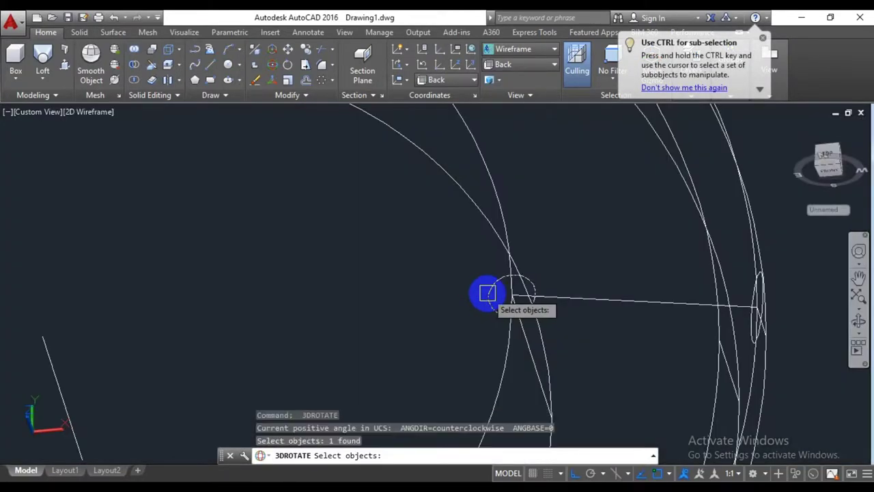
{"action": "key", "text": "Return"}
{"action": "left_click", "coordinate": [499, 290]}
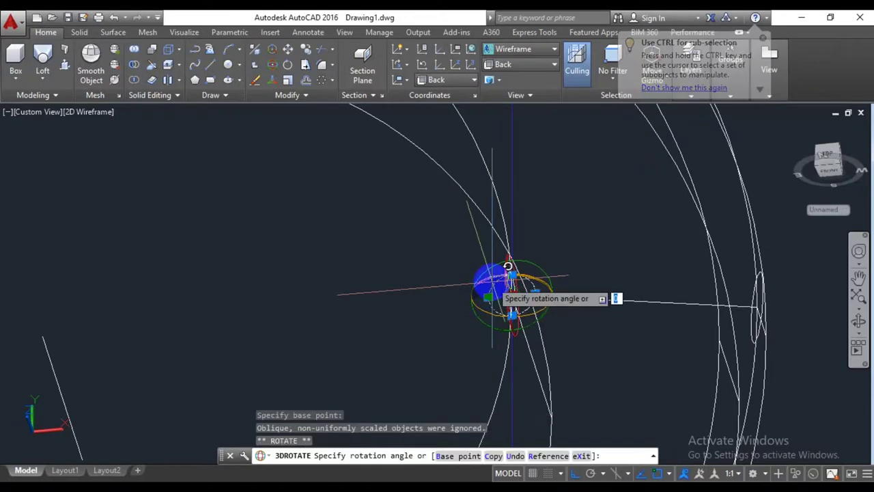
{"action": "left_click", "coordinate": [487, 281]}
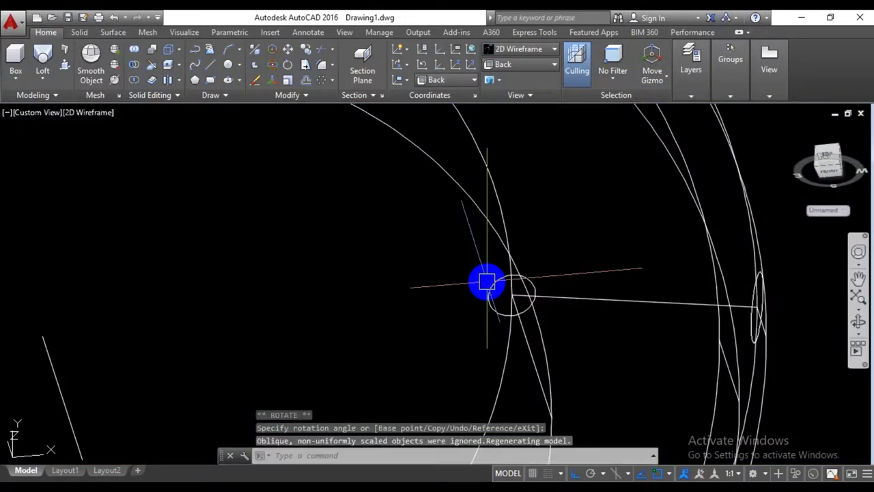
{"action": "middle_click_drag", "start_coordinate": [486, 319], "coordinate": [489, 340], "text": "shift"}
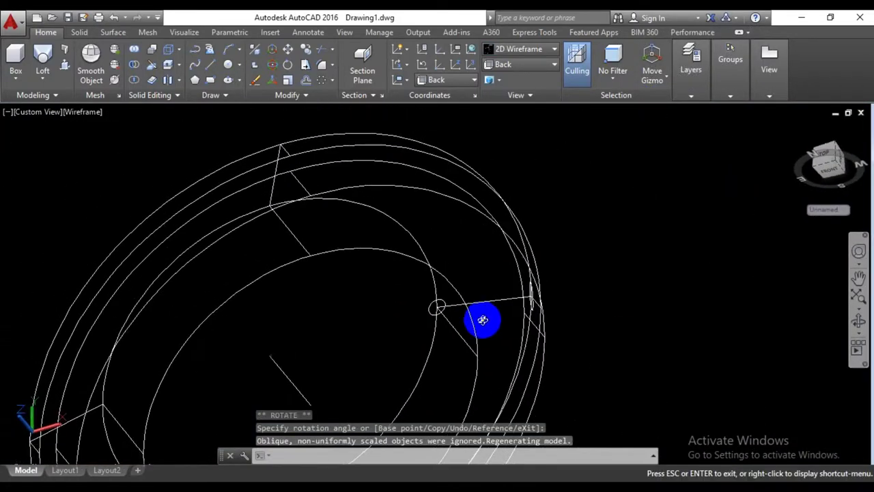
{"action": "scroll", "coordinate": [453, 319], "scroll_direction": "up", "scroll_amount": 5}
{"action": "key", "text": "Return"}
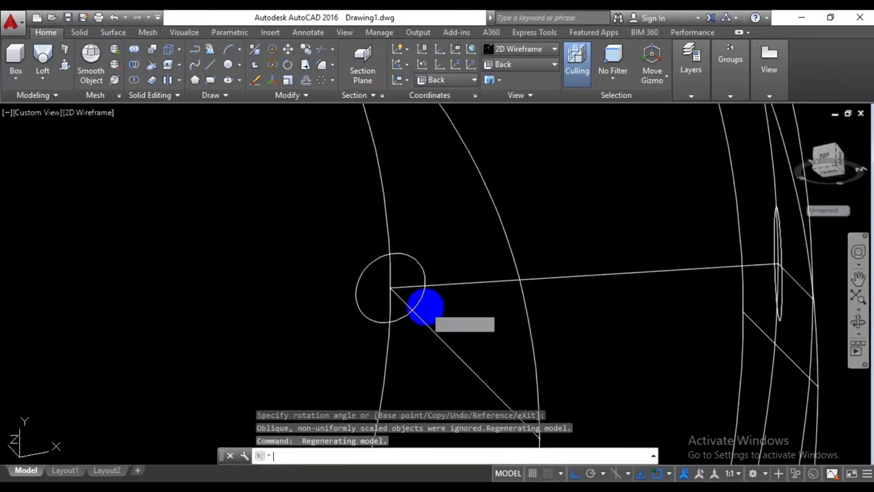
{"action": "left_click", "coordinate": [425, 307]}
{"action": "key", "text": "Return"}
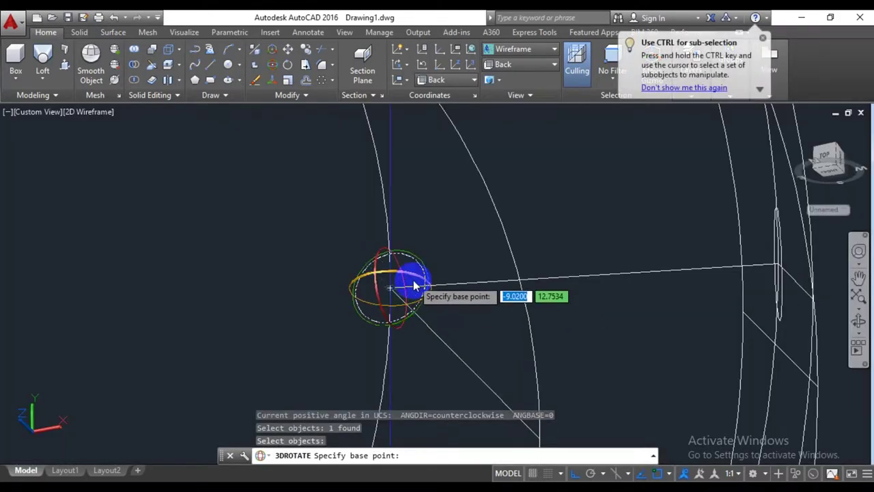
{"action": "left_click", "coordinate": [413, 284]}
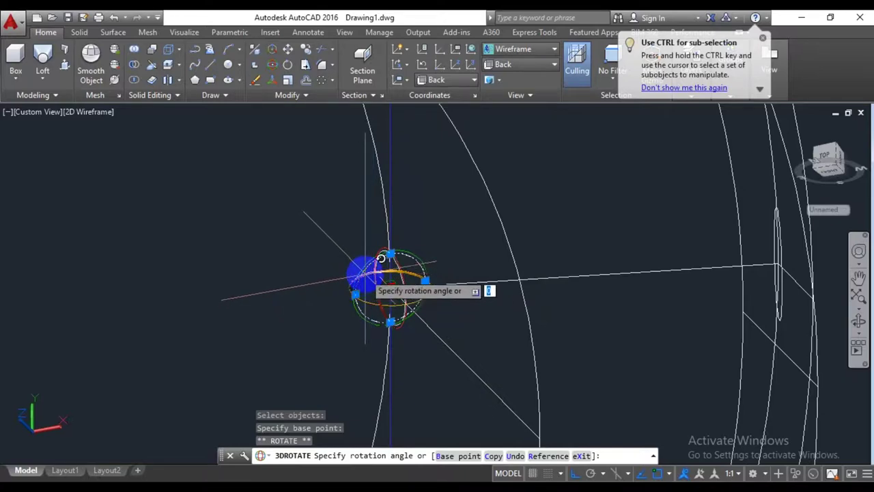
{"action": "left_click", "coordinate": [381, 257]}
- Apply two more 3D rotations to the small circle about its centre point
{"action": "key", "text": "Return"}
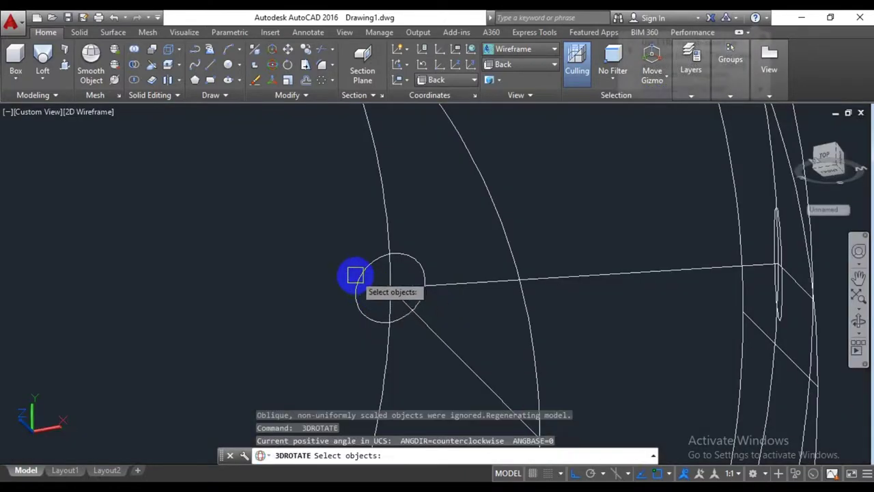
{"action": "left_click", "coordinate": [355, 276]}
{"action": "key", "text": "Return"}
{"action": "left_click", "coordinate": [364, 284]}
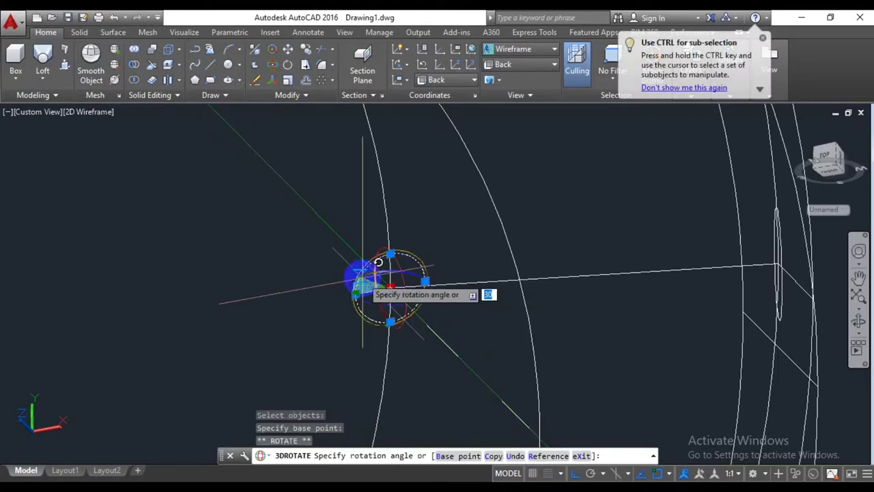
{"action": "left_click", "coordinate": [362, 278]}
{"action": "key", "text": "Return"}
{"action": "left_click", "coordinate": [358, 278]}
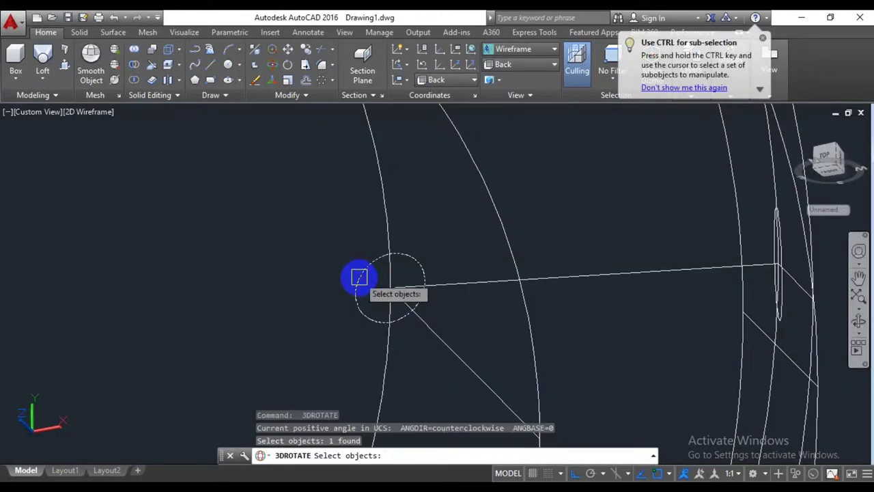
{"action": "key", "text": "Return"}
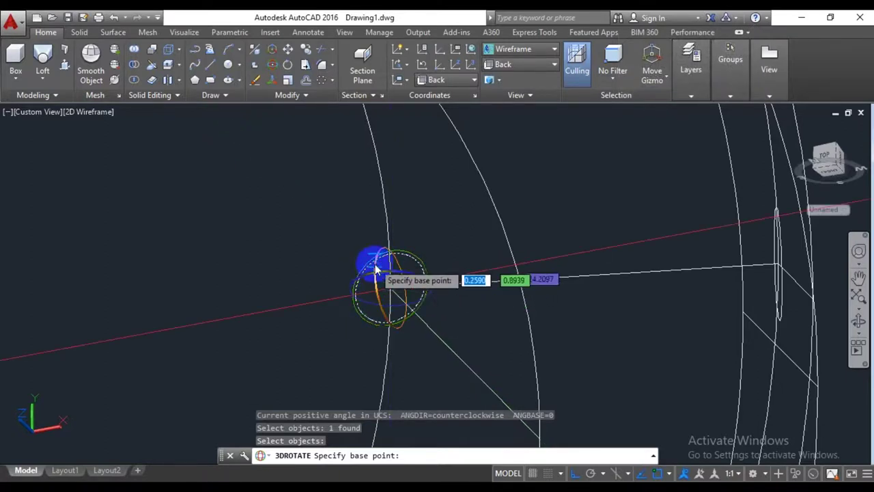
{"action": "scroll", "coordinate": [356, 277], "scroll_direction": "up", "scroll_amount": 2}
{"action": "scroll", "coordinate": [410, 307], "scroll_direction": "up", "scroll_amount": 2}
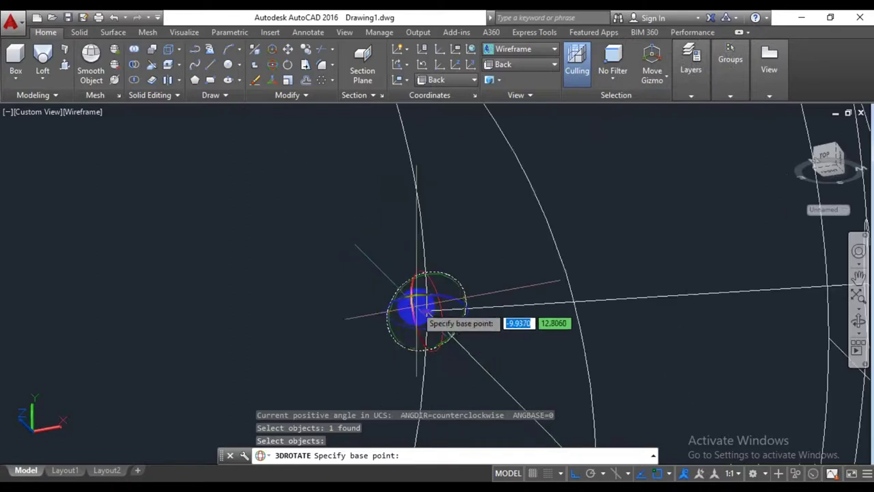
{"action": "scroll", "coordinate": [437, 304], "scroll_direction": "up", "scroll_amount": 1}
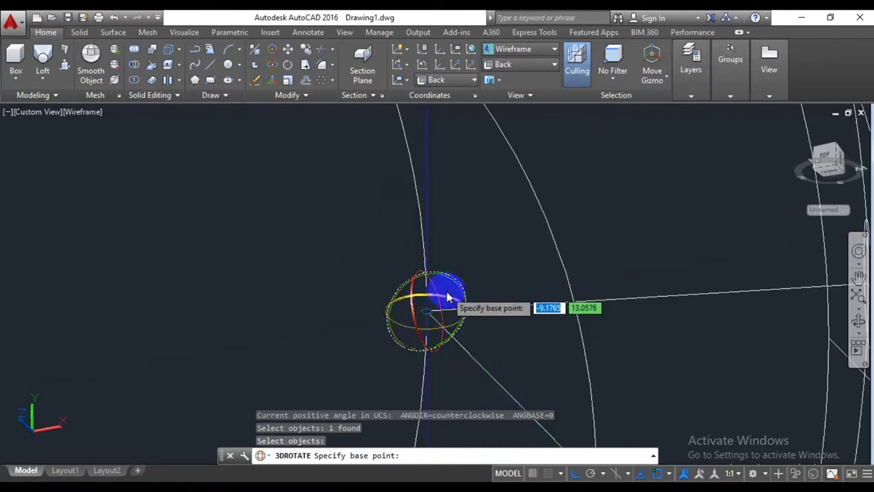
{"action": "left_click", "coordinate": [448, 295]}
{"action": "left_click", "coordinate": [462, 276]}
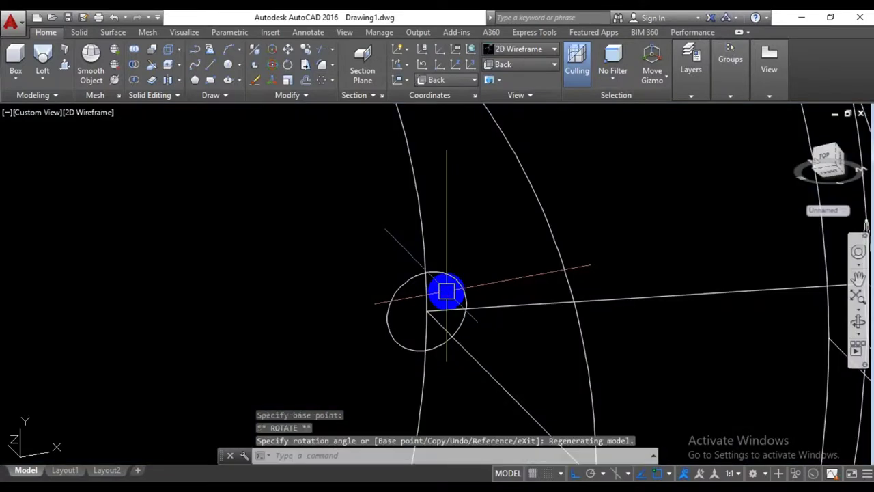
{"action": "scroll", "coordinate": [470, 312], "scroll_direction": "down", "scroll_amount": 3}
{"action": "mouse_move", "coordinate": [509, 342]}
{"action": "middle_mouse_down", "text": "shift"}
{"action": "mouse_move", "coordinate": [485, 312]}
{"action": "mouse_move", "coordinate": [488, 320]}
{"action": "mouse_move", "coordinate": [383, 312]}
{"action": "mouse_move", "coordinate": [479, 347]}
{"action": "mouse_move", "coordinate": [297, 122]}
{"action": "middle_mouse_up", "text": "shift"}
- Rotate the outer circle profile 90° in 3D so it stands upright
{"action": "left_click", "coordinate": [281, 67]}
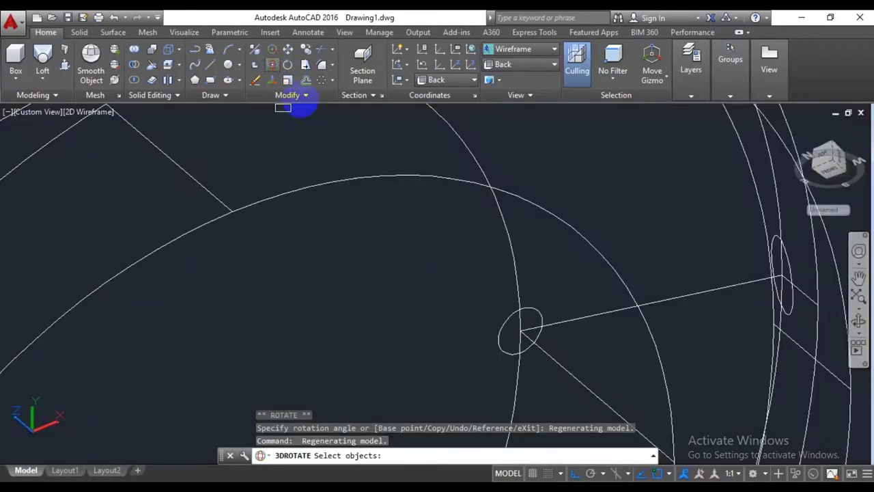
{"action": "left_click", "coordinate": [530, 313]}
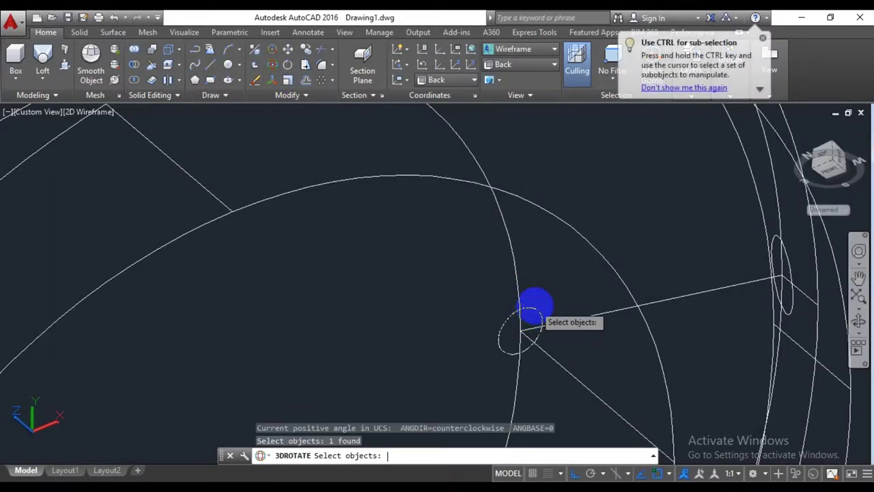
{"action": "key", "text": "Return"}
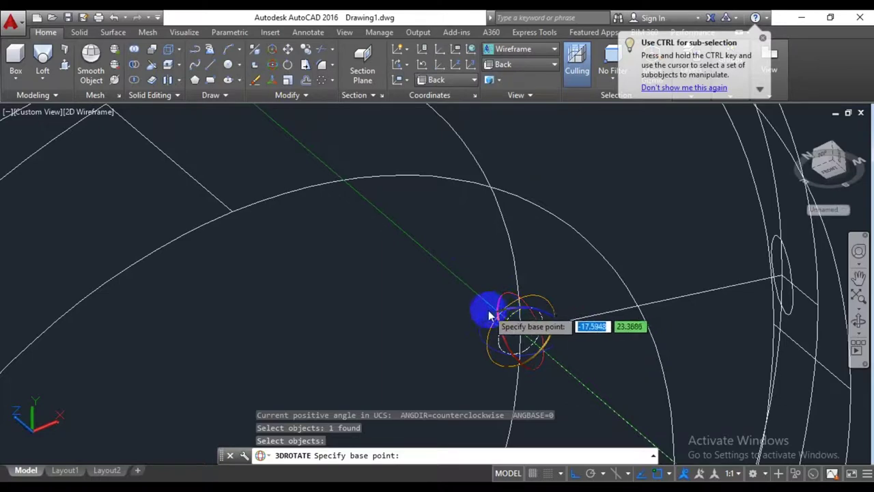
{"action": "left_click", "coordinate": [486, 323]}
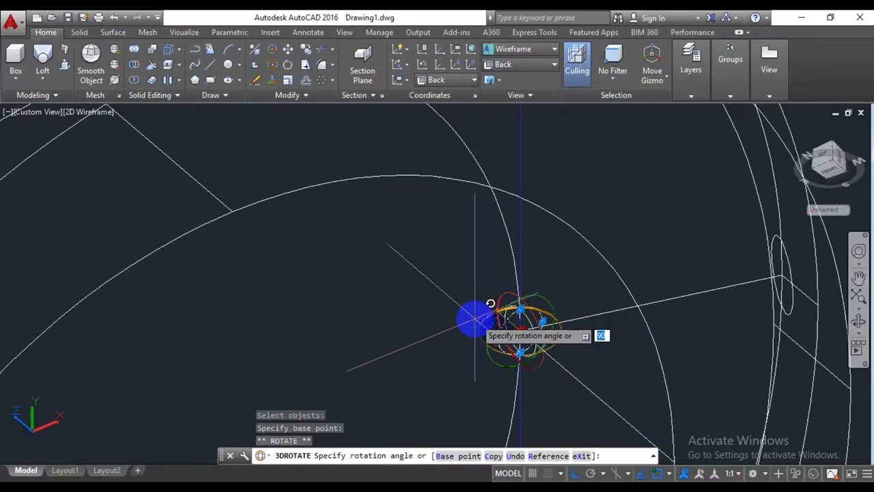
{"action": "key", "text": "Return"}
{"action": "scroll", "coordinate": [456, 348], "scroll_direction": "down", "scroll_amount": 5}
{"action": "mouse_move", "coordinate": [492, 343]}
{"action": "middle_mouse_down", "text": "shift"}
{"action": "mouse_move", "coordinate": [517, 360]}
{"action": "mouse_move", "coordinate": [433, 325]}
{"action": "mouse_move", "coordinate": [501, 338]}
{"action": "middle_mouse_up", "text": "shift"}
{"action": "scroll", "coordinate": [502, 336], "scroll_direction": "up", "scroll_amount": 2}
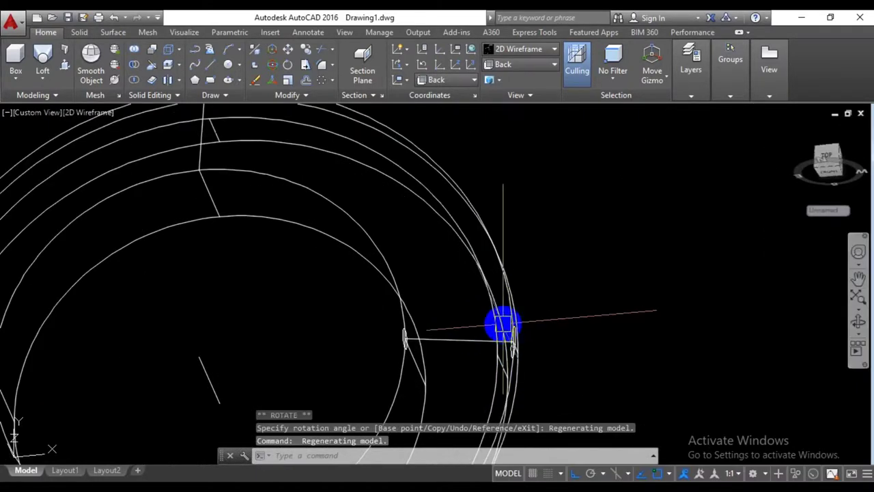
- Loft a tapered solid pin between the two small circles
{"action": "type", "text": "LO"}
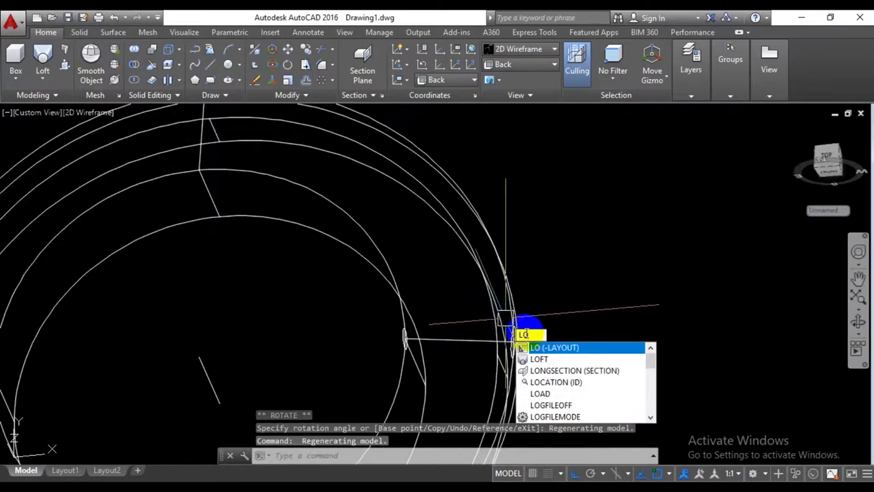
{"action": "left_click", "coordinate": [539, 358]}
{"action": "scroll", "coordinate": [520, 328], "scroll_direction": "up", "scroll_amount": 3}
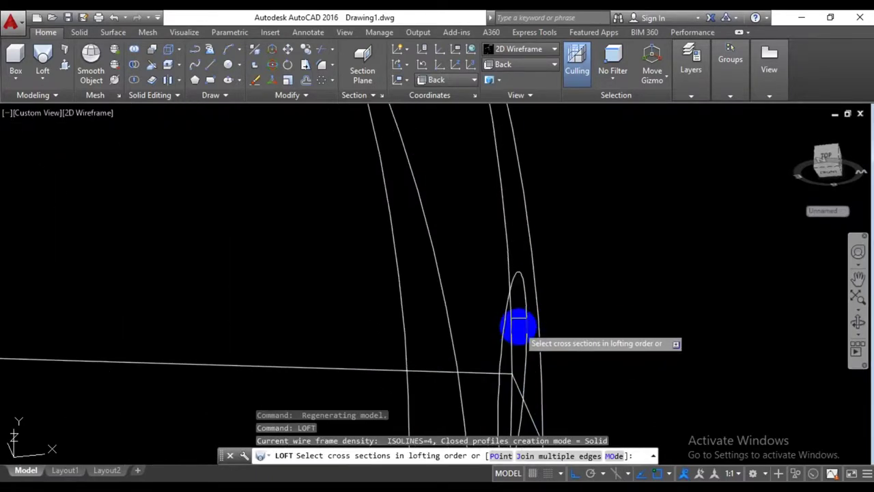
{"action": "left_click", "coordinate": [524, 323]}
{"action": "scroll", "coordinate": [479, 334], "scroll_direction": "down", "scroll_amount": 2}
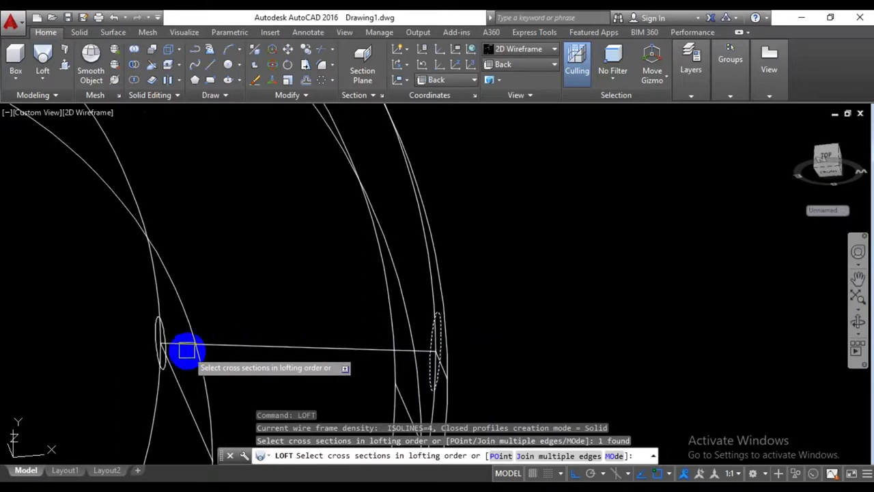
{"action": "left_click", "coordinate": [170, 335]}
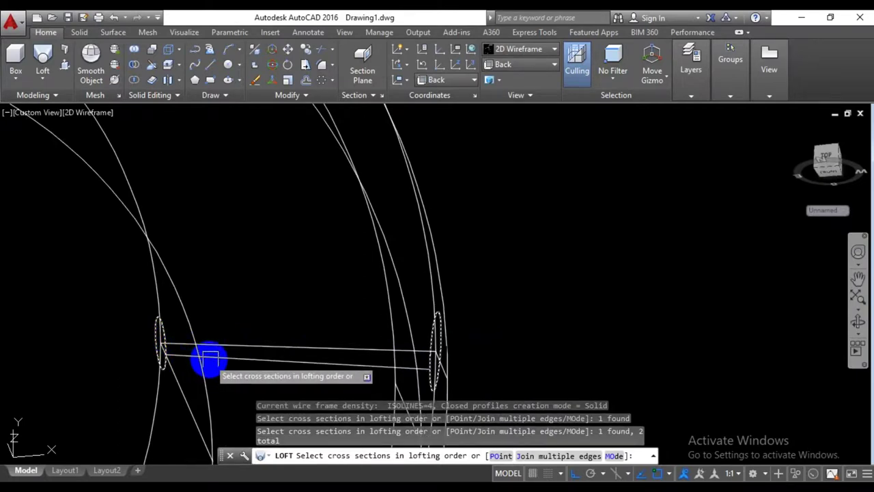
{"action": "right_click", "coordinate": [267, 361]}
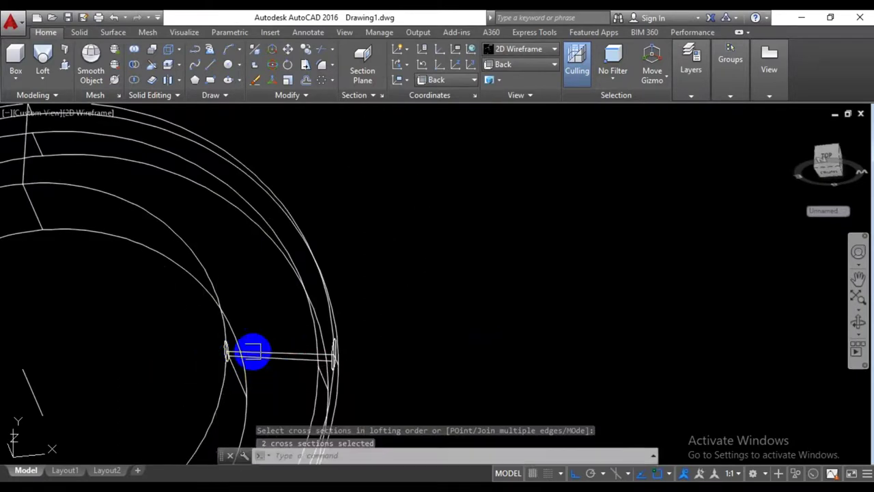
{"action": "mouse_move", "coordinate": [390, 332]}
{"action": "middle_mouse_down", "text": "shift"}
{"action": "mouse_move", "coordinate": [384, 319]}
{"action": "mouse_move", "coordinate": [351, 328]}
{"action": "mouse_move", "coordinate": [336, 351]}
{"action": "middle_mouse_up", "text": "shift"}
- Set the visual style to Realistic and tilt the view to see the pin
{"action": "key", "text": "Return"}
{"action": "type", "text": "r"}
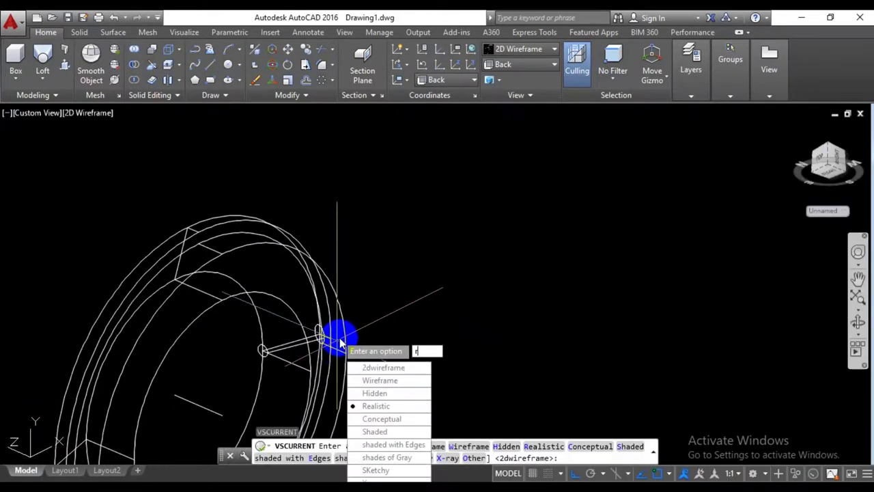
{"action": "key", "text": "Return"}
{"action": "mouse_move", "coordinate": [383, 369]}
{"action": "middle_mouse_down", "text": "shift"}
{"action": "mouse_move", "coordinate": [447, 319]}
{"action": "mouse_move", "coordinate": [447, 299]}
{"action": "mouse_move", "coordinate": [430, 286]}
{"action": "mouse_move", "coordinate": [396, 351]}
{"action": "mouse_move", "coordinate": [400, 375]}
{"action": "mouse_move", "coordinate": [480, 333]}
{"action": "mouse_move", "coordinate": [419, 351]}
{"action": "mouse_move", "coordinate": [267, 248]}
{"action": "middle_mouse_up", "text": "shift"}
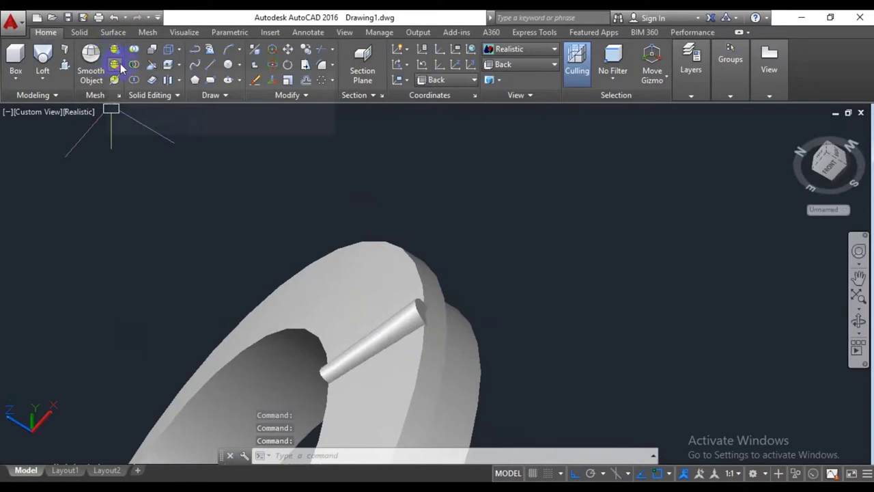
- Press-pull the pin's end face to extend it
{"action": "left_click", "coordinate": [65, 64]}
{"action": "scroll", "coordinate": [441, 313], "scroll_direction": "up", "scroll_amount": 3}
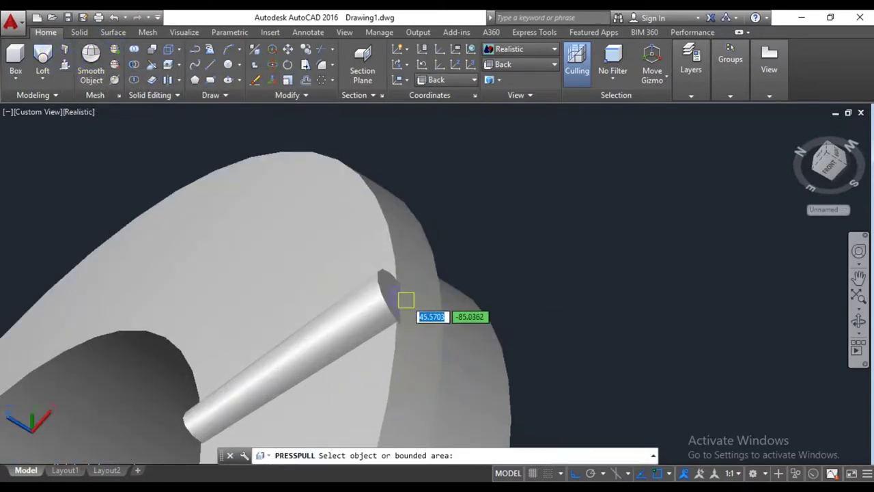
{"action": "left_click", "coordinate": [385, 289]}
{"action": "left_click", "coordinate": [540, 226]}
{"action": "scroll", "coordinate": [437, 293], "scroll_direction": "down", "scroll_amount": 3}
{"action": "middle_click_drag", "start_coordinate": [488, 248], "coordinate": [445, 287], "text": "shift"}
{"action": "scroll", "coordinate": [339, 246], "scroll_direction": "up", "scroll_amount": 5}
{"action": "mouse_move", "coordinate": [340, 246]}
{"action": "middle_mouse_down", "text": "shift"}
{"action": "mouse_move", "coordinate": [336, 230]}
{"action": "mouse_move", "coordinate": [303, 318]}
{"action": "mouse_move", "coordinate": [340, 299]}
{"action": "mouse_move", "coordinate": [417, 141]}
{"action": "middle_mouse_up", "text": "shift"}
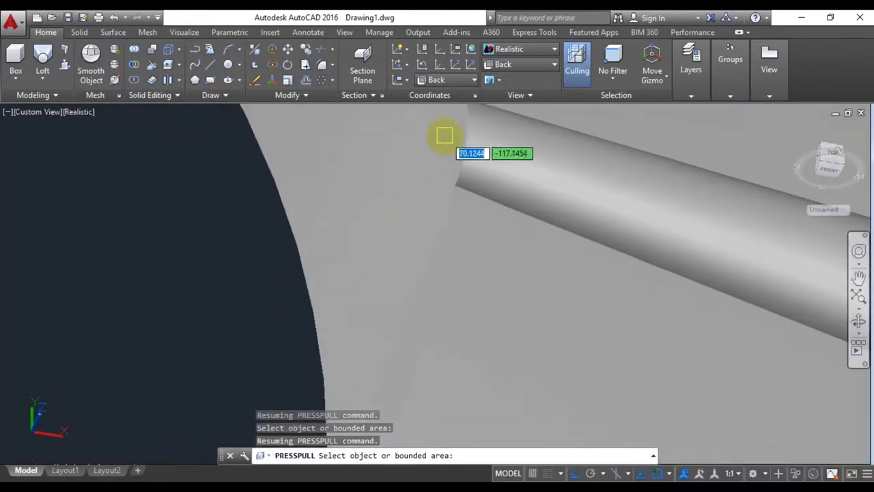
- Press-pull the ring face where the pin meets it, then view from the back
{"action": "left_click", "coordinate": [455, 137]}
{"action": "scroll", "coordinate": [455, 140], "scroll_direction": "down", "scroll_amount": 5}
{"action": "middle_click_drag", "start_coordinate": [455, 143], "coordinate": [582, 308]}
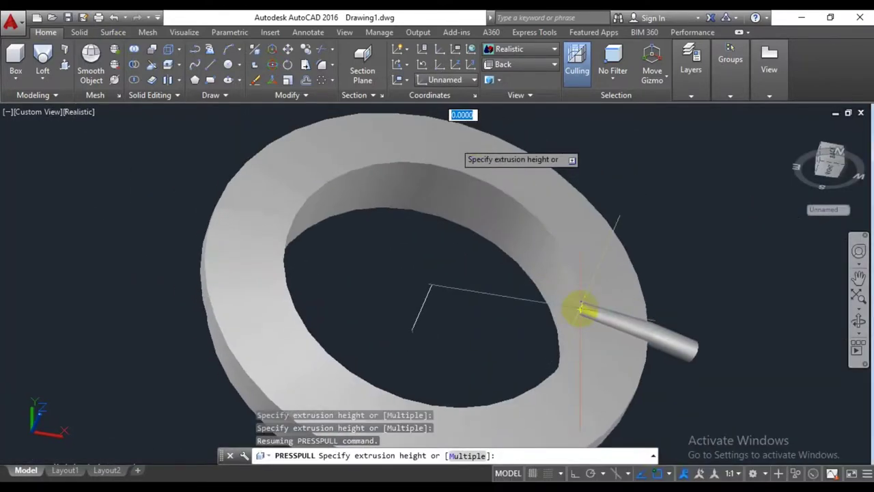
{"action": "left_click", "coordinate": [516, 308]}
{"action": "scroll", "coordinate": [550, 343], "scroll_direction": "down", "scroll_amount": 4}
{"action": "middle_click_drag", "start_coordinate": [551, 344], "coordinate": [520, 364]}
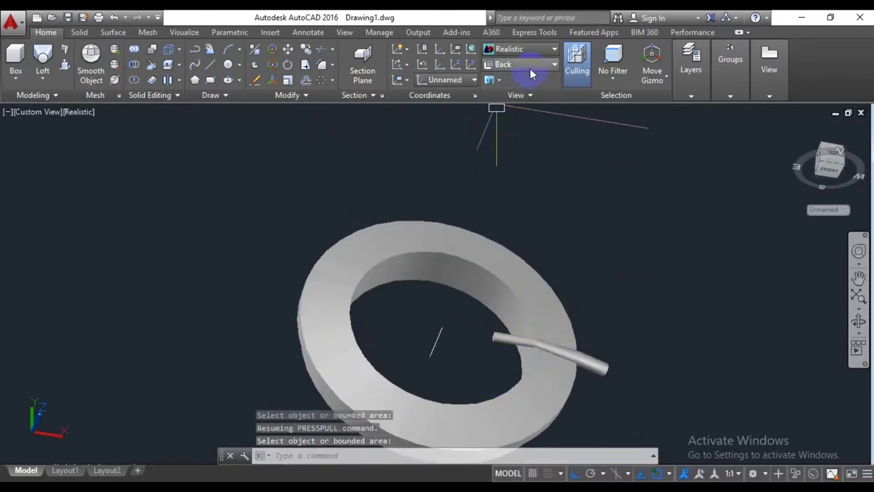
{"action": "left_click", "coordinate": [512, 140]}
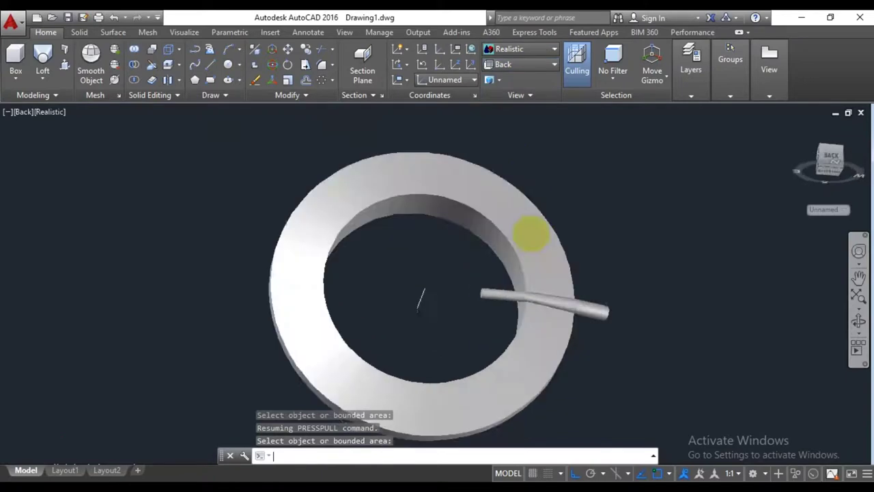
{"action": "middle_click_drag", "start_coordinate": [568, 339], "coordinate": [550, 294]}
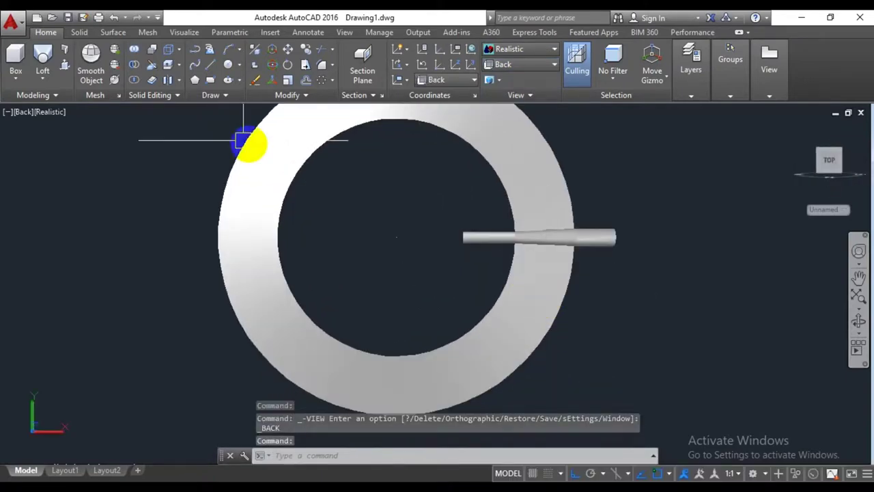
- Switch the viewport visual style to 2D Wireframe and zoom out
{"action": "left_click", "coordinate": [41, 112]}
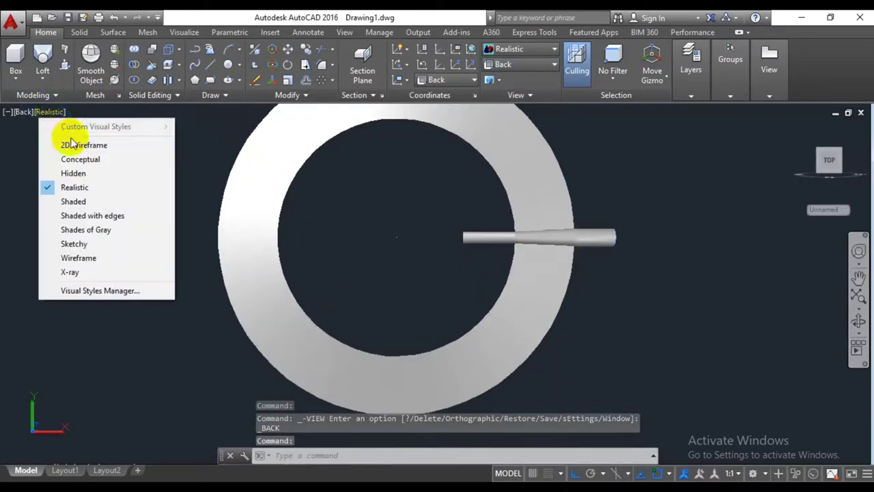
{"action": "left_click", "coordinate": [74, 146]}
{"action": "scroll", "coordinate": [410, 260], "scroll_direction": "down", "scroll_amount": 2}
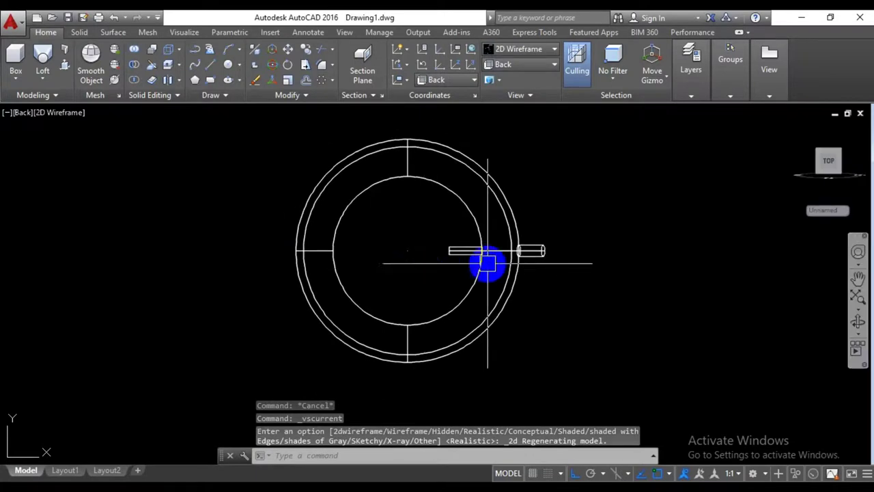
{"action": "scroll", "coordinate": [520, 256], "scroll_direction": "up", "scroll_amount": 3}
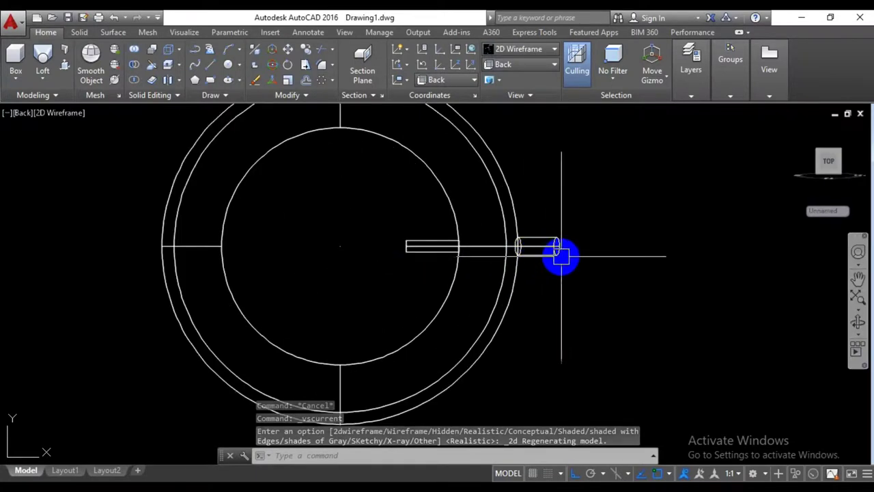
{"action": "scroll", "coordinate": [557, 258], "scroll_direction": "down", "scroll_amount": 2}
{"action": "left_click", "coordinate": [155, 119]}
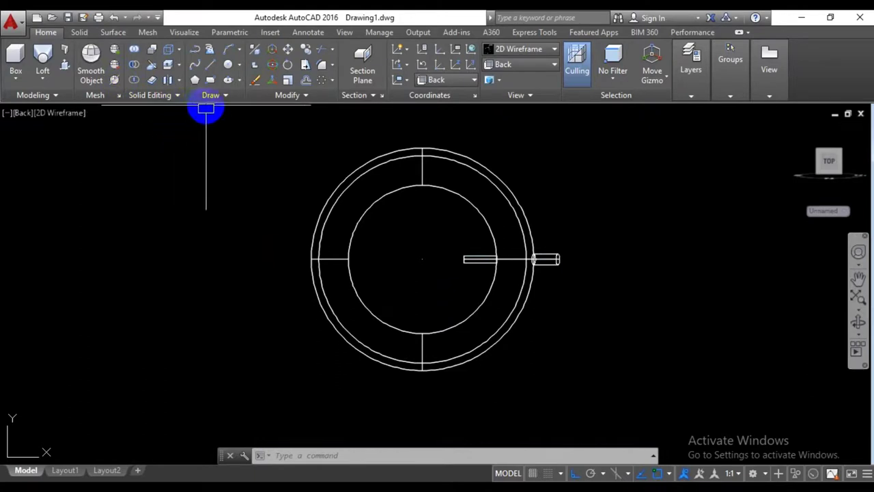
- Polar-array the tapered pin 38 times around the ring centre, 9° apart
{"action": "left_click", "coordinate": [326, 81]}
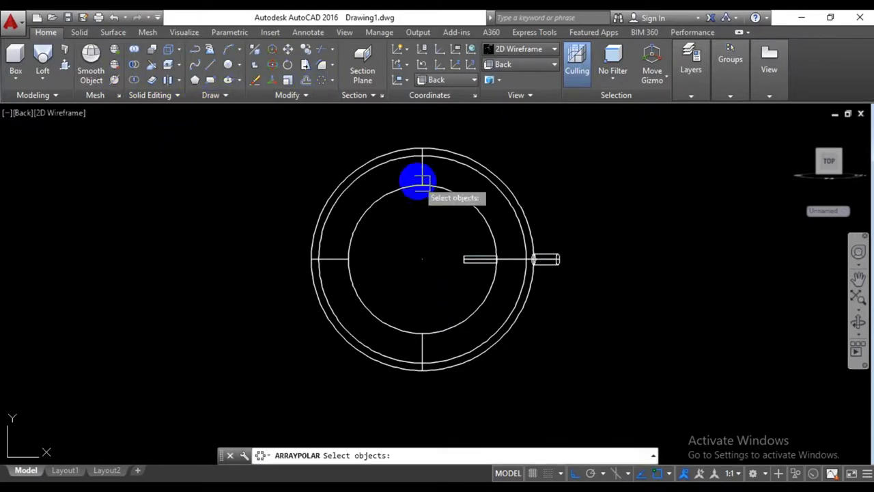
{"action": "key", "text": "Return"}
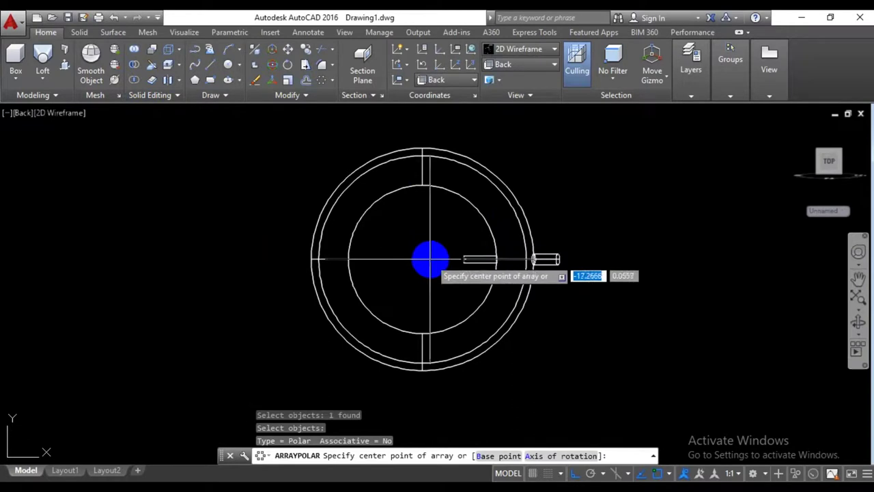
{"action": "left_click", "coordinate": [422, 258]}
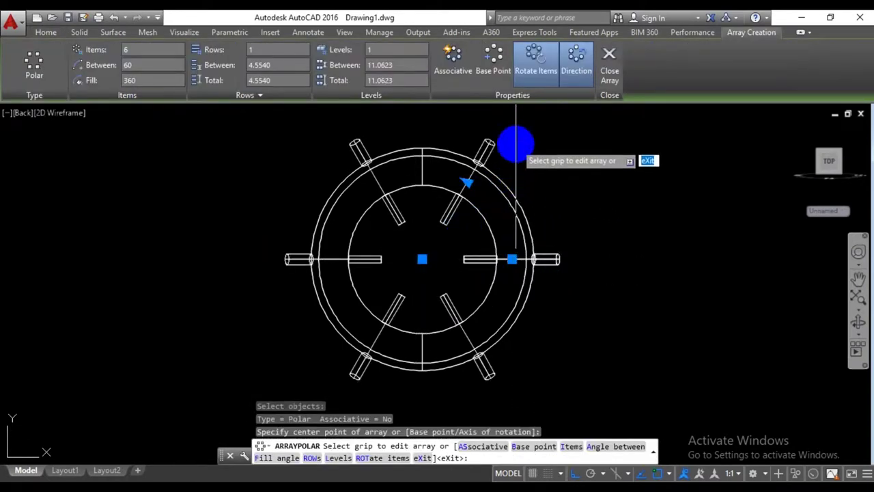
{"action": "left_click", "coordinate": [496, 71]}
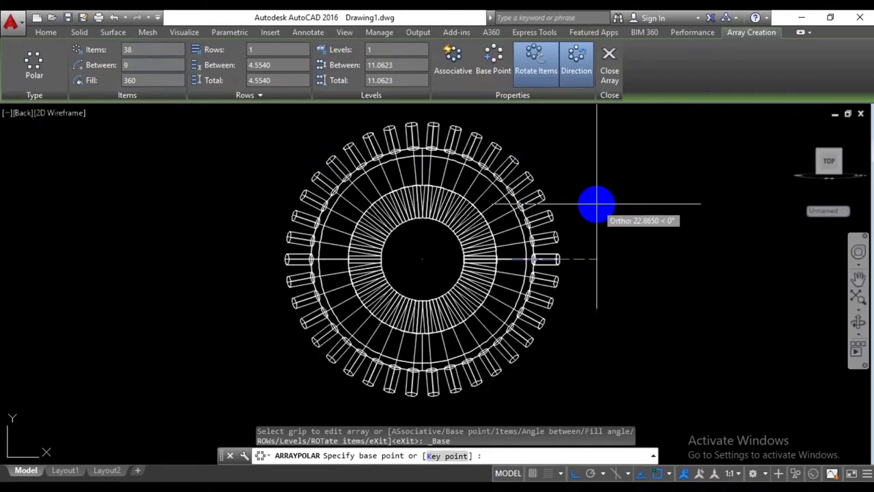
{"action": "key", "text": "Return"}
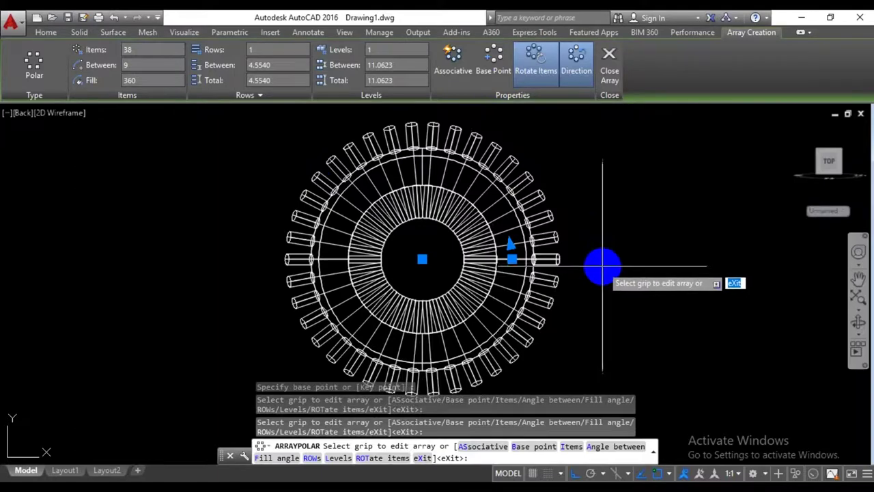
{"action": "key", "text": "Escape"}
{"action": "scroll", "coordinate": [551, 254], "scroll_direction": "down", "scroll_amount": 2}
{"action": "mouse_move", "coordinate": [529, 243]}
{"action": "middle_mouse_down", "text": "shift"}
{"action": "mouse_move", "coordinate": [530, 176]}
{"action": "mouse_move", "coordinate": [548, 250]}
{"action": "mouse_move", "coordinate": [524, 176]}
{"action": "mouse_move", "coordinate": [551, 174]}
{"action": "mouse_move", "coordinate": [553, 183]}
{"action": "middle_mouse_up", "text": "shift"}
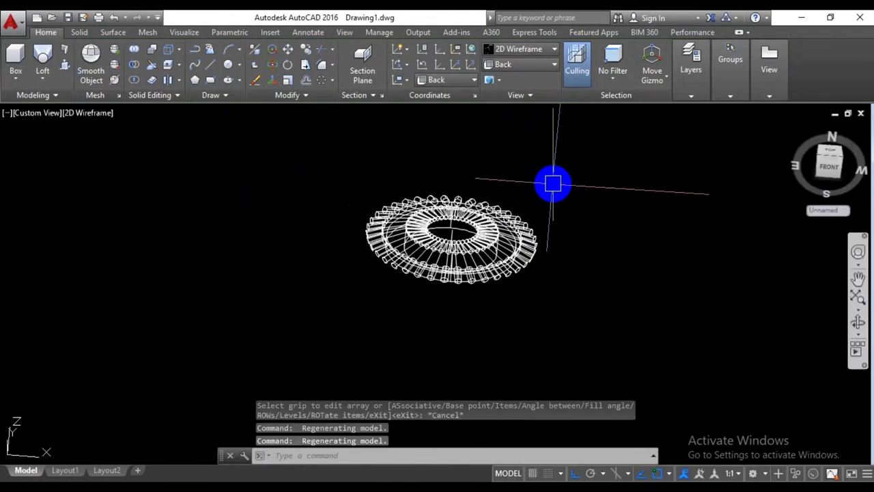
- Switch the model to Realistic shading and frame the ring in view
{"action": "type", "text": "s"}
{"action": "key", "text": "Return"}
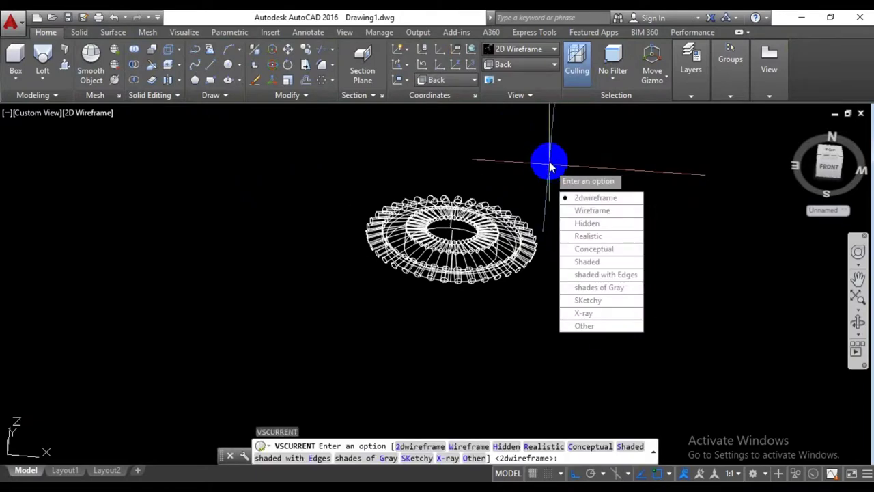
{"action": "type", "text": "r"}
{"action": "key", "text": "Return"}
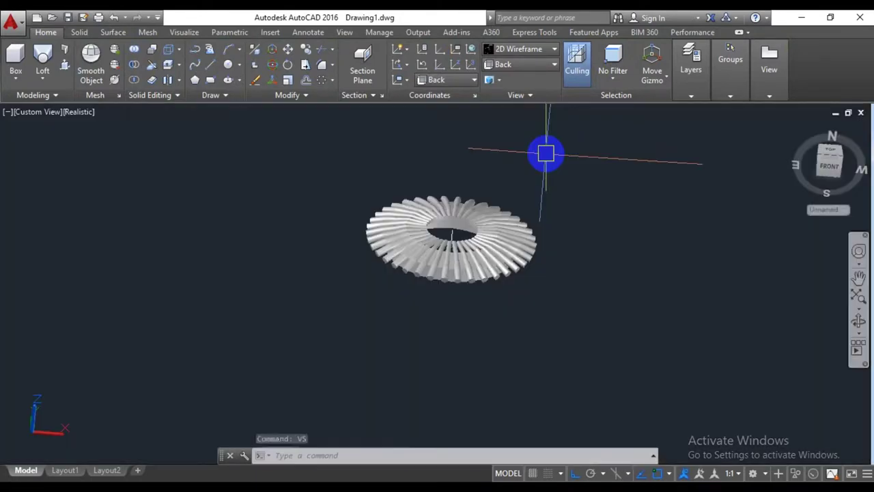
{"action": "scroll", "coordinate": [437, 280], "scroll_direction": "up", "scroll_amount": 3}
{"action": "scroll", "coordinate": [470, 252], "scroll_direction": "up", "scroll_amount": 2}
{"action": "scroll", "coordinate": [470, 251], "scroll_direction": "up", "scroll_amount": 2}
{"action": "middle_click_drag", "start_coordinate": [470, 251], "coordinate": [464, 273]}
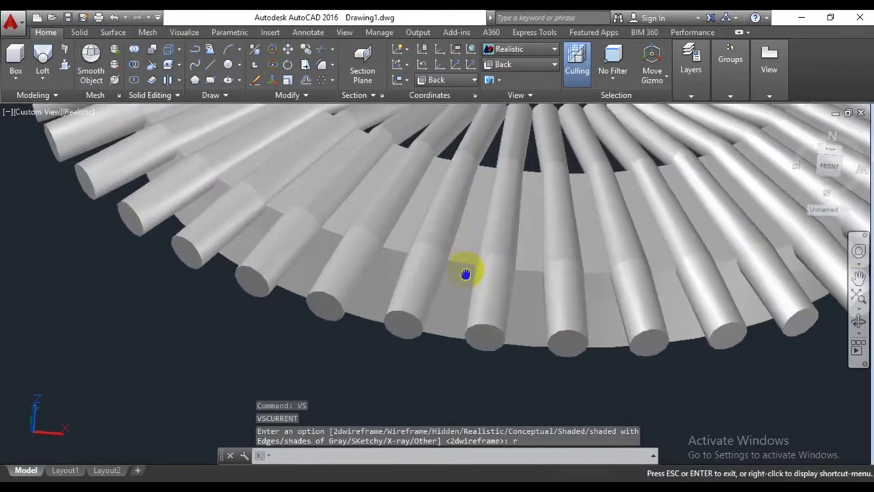
{"action": "scroll", "coordinate": [513, 319], "scroll_direction": "down", "scroll_amount": 5}
{"action": "mouse_move", "coordinate": [585, 303]}
{"action": "middle_mouse_down"}
{"action": "mouse_move", "coordinate": [528, 339]}
{"action": "mouse_move", "coordinate": [485, 329]}
{"action": "middle_mouse_up"}
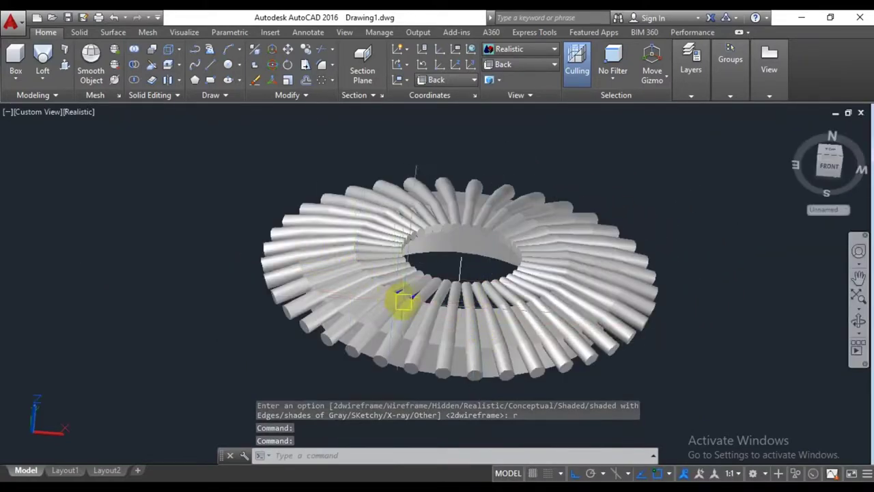
{"action": "scroll", "coordinate": [403, 301], "scroll_direction": "down", "scroll_amount": 1}
{"action": "scroll", "coordinate": [403, 300], "scroll_direction": "up", "scroll_amount": 1}
{"action": "scroll", "coordinate": [403, 301], "scroll_direction": "down", "scroll_amount": 2}
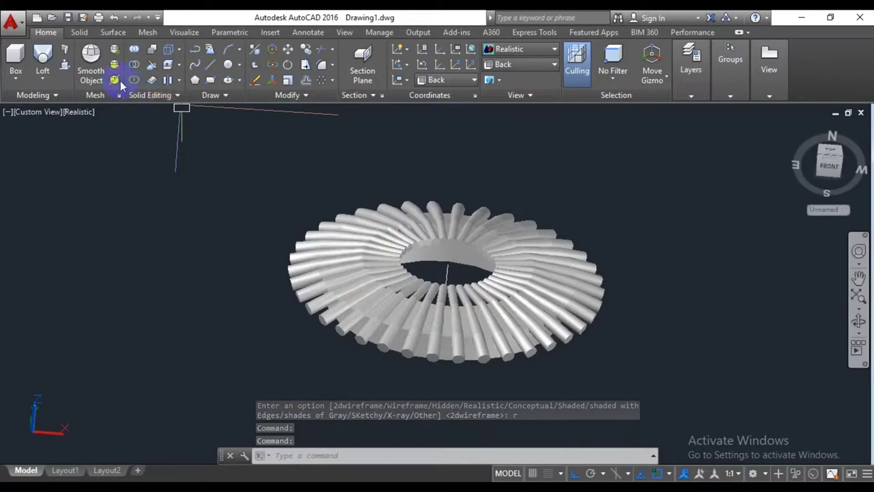
- Subtract all arrayed cylinders from the ring to cut its teeth
{"action": "left_click", "coordinate": [134, 66]}
{"action": "scroll", "coordinate": [455, 376], "scroll_direction": "up", "scroll_amount": 2}
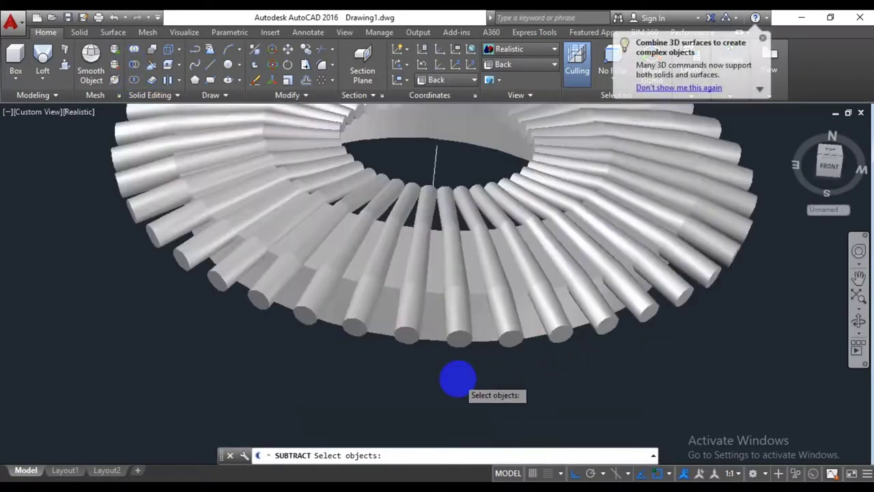
{"action": "scroll", "coordinate": [483, 346], "scroll_direction": "up", "scroll_amount": 2}
{"action": "scroll", "coordinate": [488, 311], "scroll_direction": "up", "scroll_amount": 2}
{"action": "left_click", "coordinate": [487, 300]}
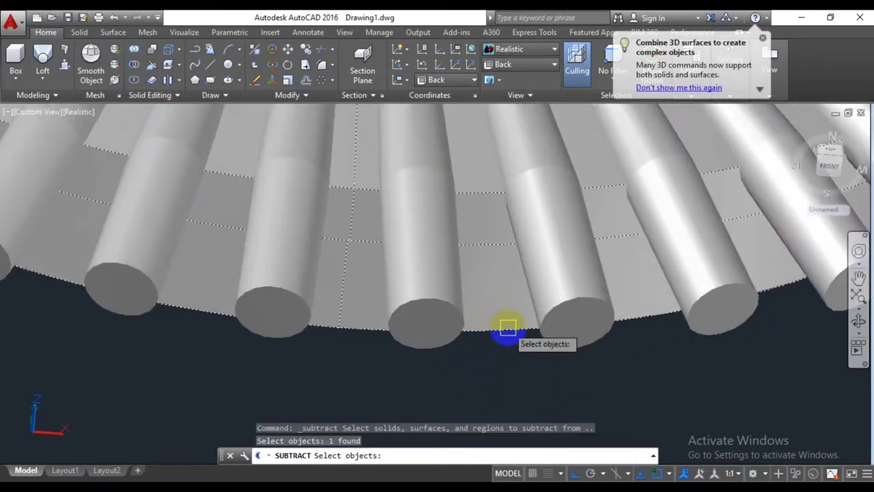
{"action": "scroll", "coordinate": [507, 327], "scroll_direction": "down", "scroll_amount": 3}
{"action": "key", "text": "Return"}
{"action": "left_click", "coordinate": [693, 183]}
{"action": "left_click", "coordinate": [306, 349]}
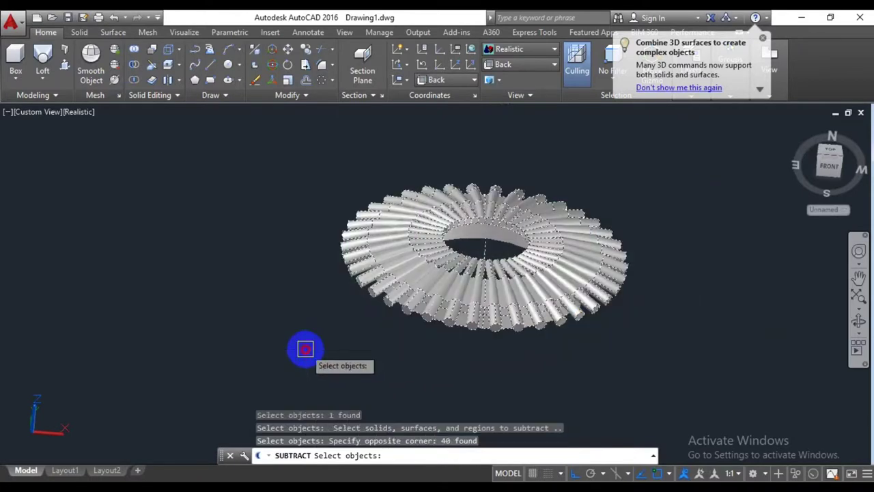
{"action": "key", "text": "Return"}
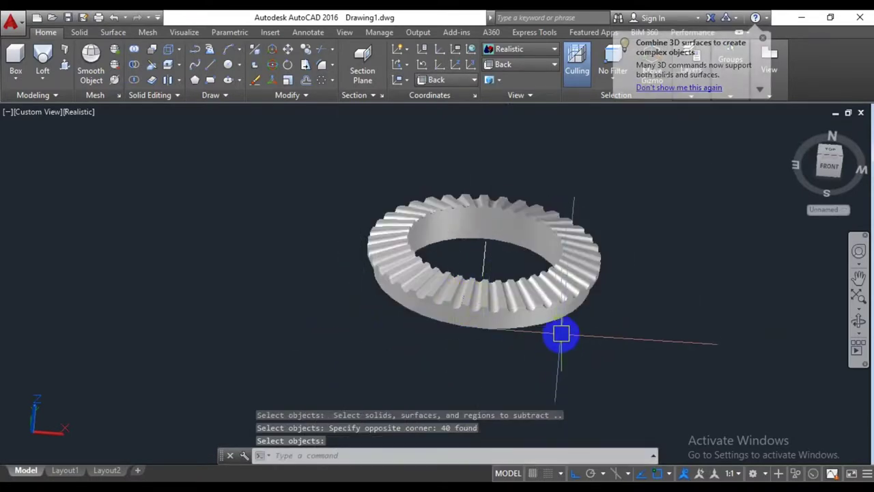
- Pan the finished gear into view and pick an orbit mode
{"action": "scroll", "coordinate": [490, 271], "scroll_direction": "up", "scroll_amount": 2}
{"action": "key", "text": "Return"}
{"action": "middle_click_drag", "start_coordinate": [490, 271], "coordinate": [426, 346]}
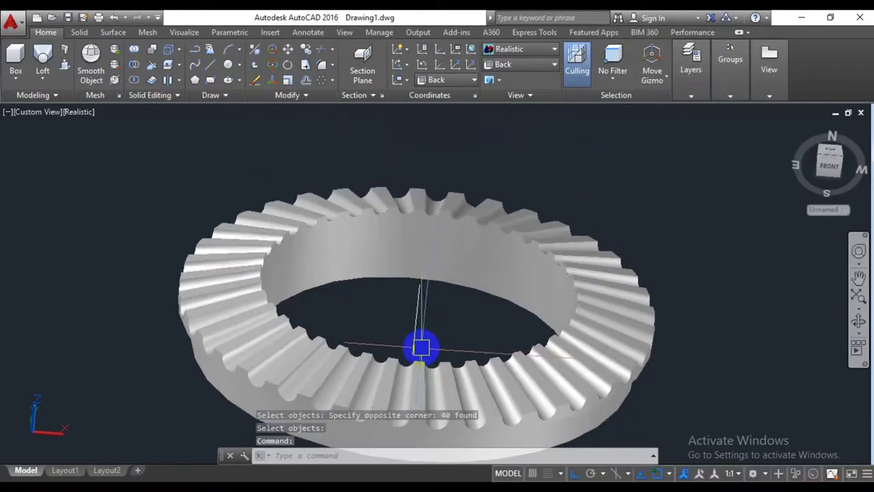
{"action": "left_click", "coordinate": [859, 329]}
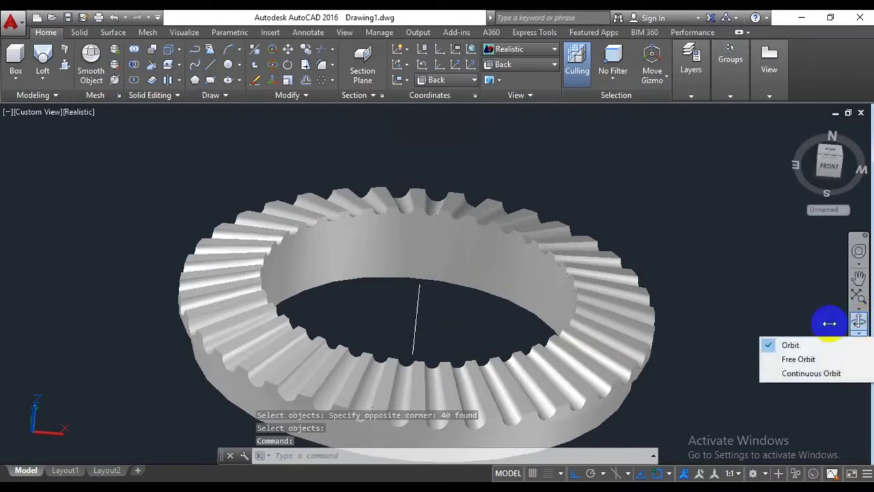
{"action": "left_click", "coordinate": [497, 313]}
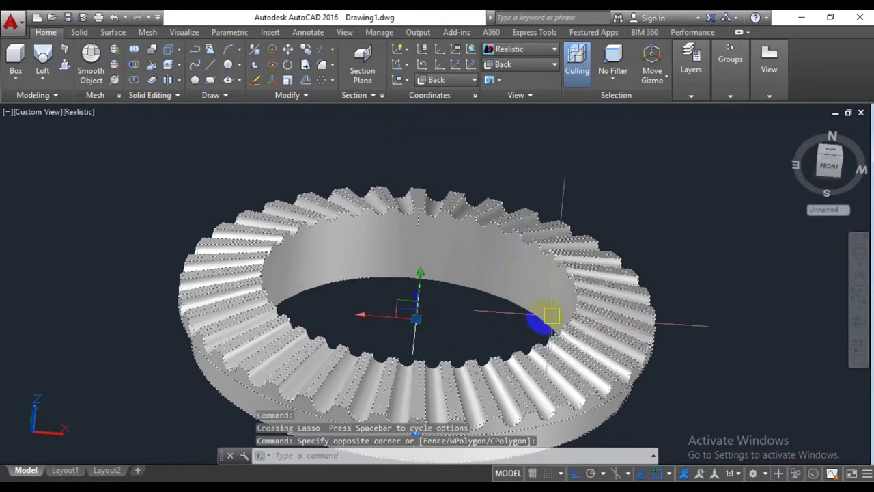
- Orbit and pan around the gear to inspect its grooved teeth
{"action": "key", "text": "Escape"}
{"action": "mouse_move", "coordinate": [752, 321]}
{"action": "left_mouse_down"}
{"action": "mouse_move", "coordinate": [679, 307]}
{"action": "mouse_move", "coordinate": [709, 267]}
{"action": "mouse_move", "coordinate": [714, 289]}
{"action": "mouse_move", "coordinate": [644, 363]}
{"action": "mouse_move", "coordinate": [499, 392]}
{"action": "mouse_move", "coordinate": [647, 348]}
{"action": "mouse_move", "coordinate": [676, 313]}
{"action": "left_mouse_up"}
{"action": "key", "text": "Escape"}
{"action": "scroll", "coordinate": [680, 325], "scroll_direction": "down", "scroll_amount": 4}
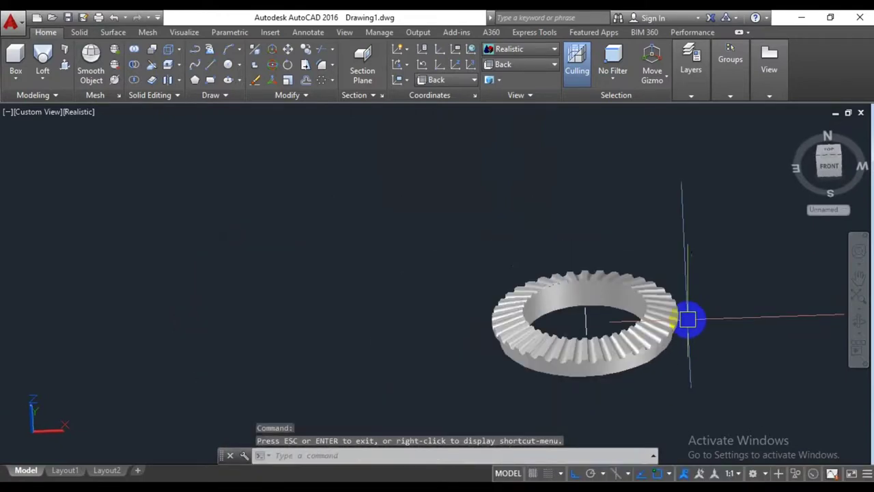
{"action": "middle_click_drag", "start_coordinate": [687, 318], "coordinate": [619, 302]}
- Switch to the Top preset view, then to the Back view
{"action": "left_click", "coordinate": [533, 64]}
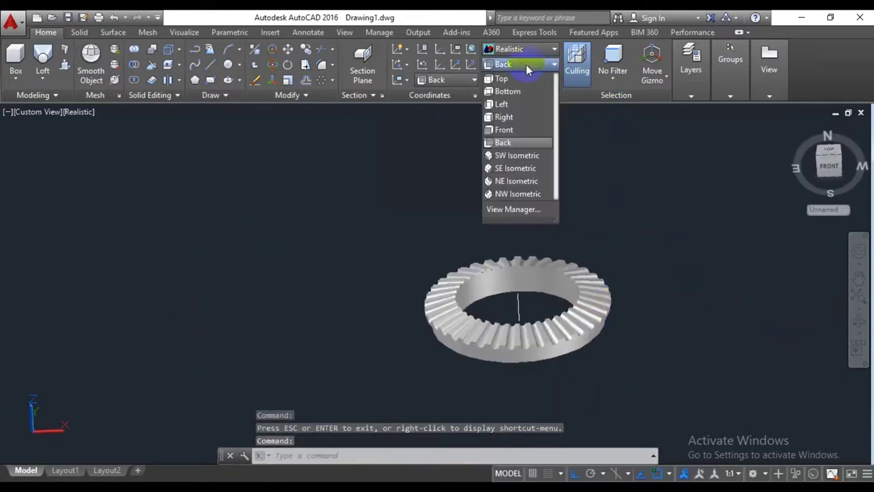
{"action": "left_click", "coordinate": [512, 76]}
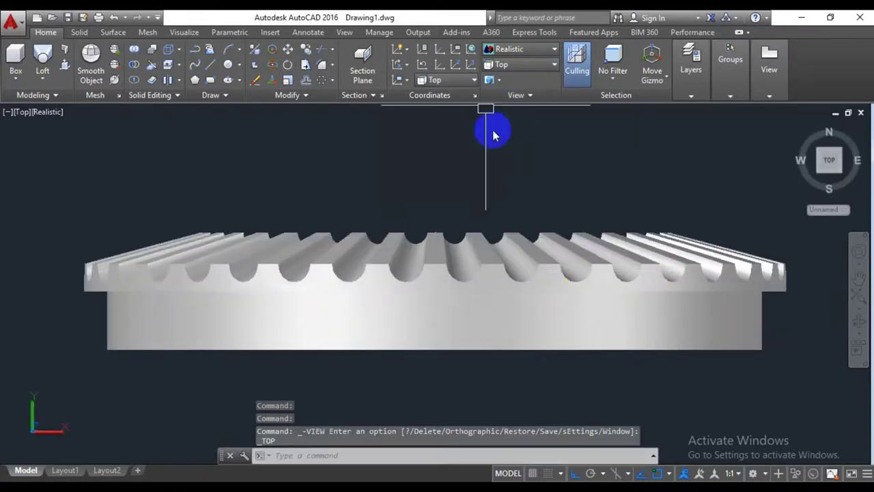
{"action": "left_click", "coordinate": [505, 65]}
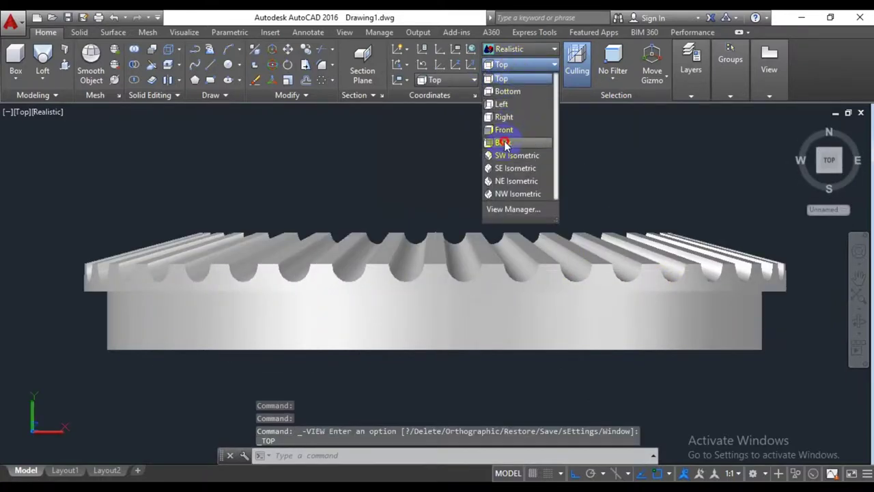
{"action": "left_click", "coordinate": [505, 143]}
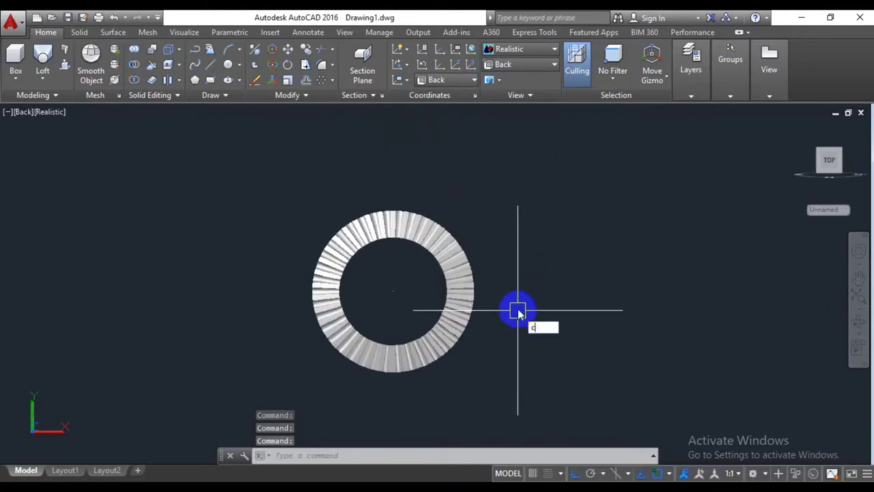
- Draw a radius 1.5 circle right of the gear and a concentric radius 1 circle
{"action": "key", "text": "Return"}
{"action": "left_click", "coordinate": [537, 294]}
{"action": "type", "text": "1.5"}
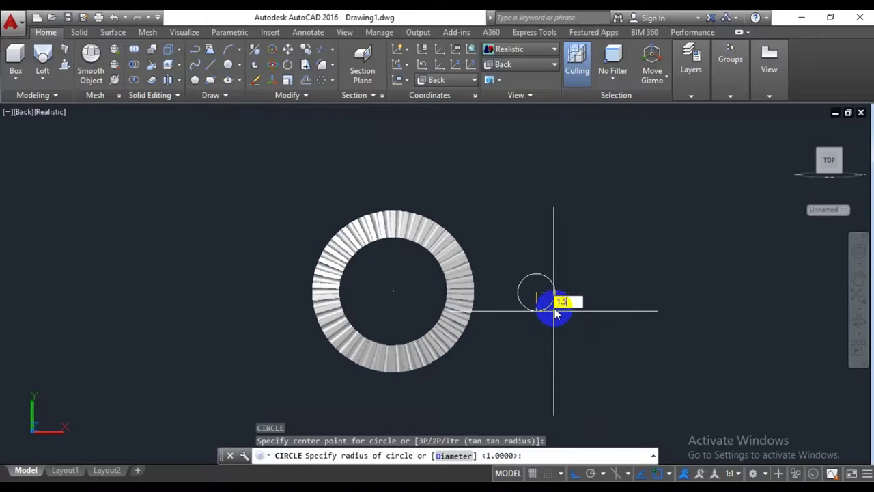
{"action": "key", "text": "Return"}
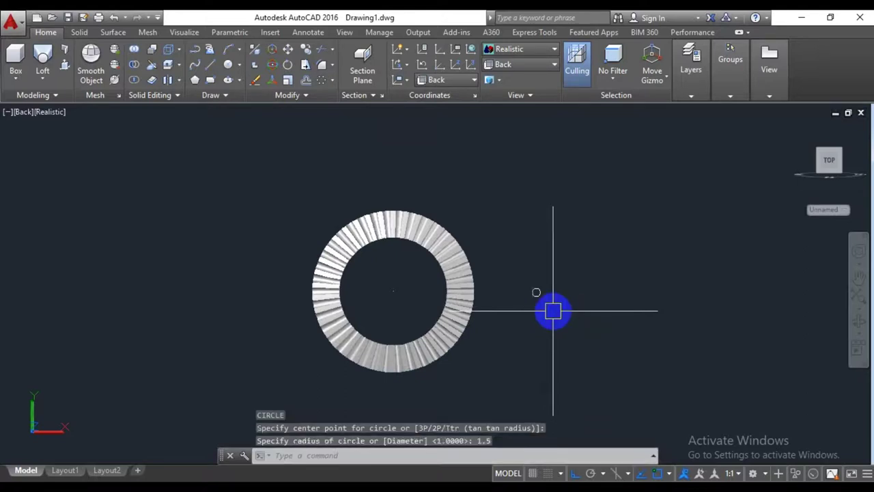
{"action": "scroll", "coordinate": [539, 299], "scroll_direction": "up", "scroll_amount": 5}
{"action": "scroll", "coordinate": [539, 296], "scroll_direction": "up", "scroll_amount": 3}
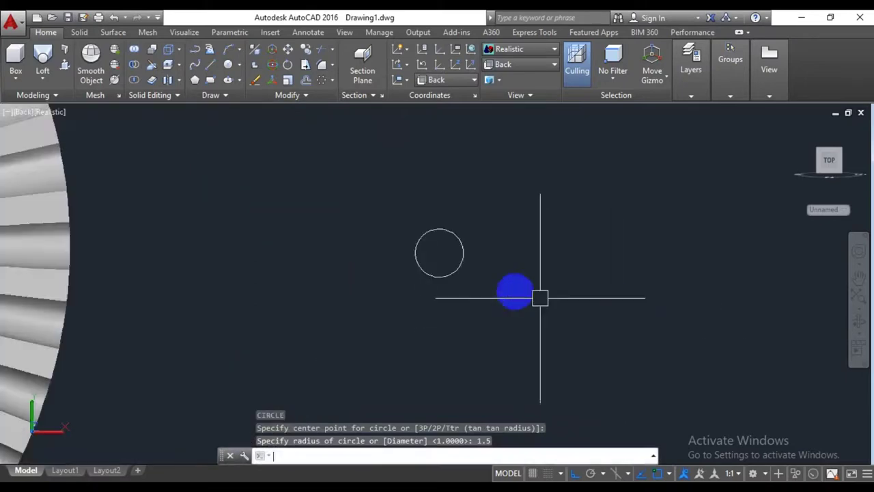
{"action": "key", "text": "Return"}
{"action": "left_click", "coordinate": [439, 253]}
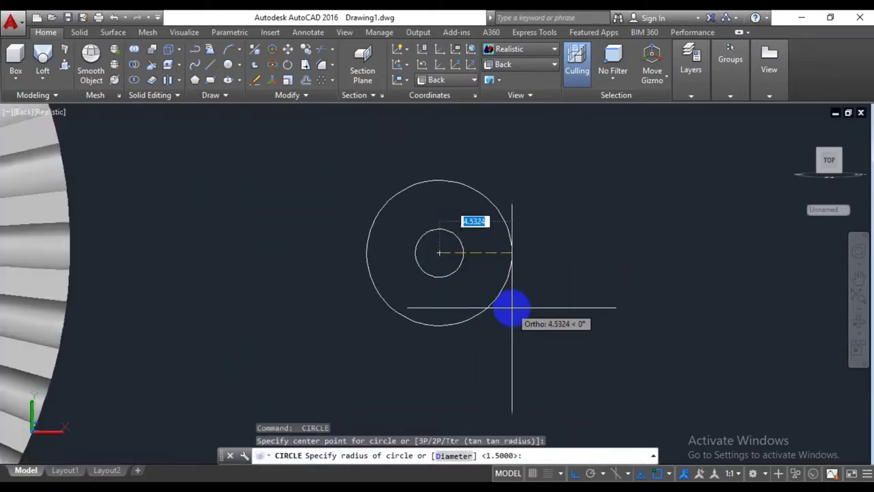
{"action": "key", "text": "Return"}
{"action": "scroll", "coordinate": [539, 312], "scroll_direction": "down", "scroll_amount": 4}
{"action": "scroll", "coordinate": [588, 349], "scroll_direction": "down", "scroll_amount": 2}
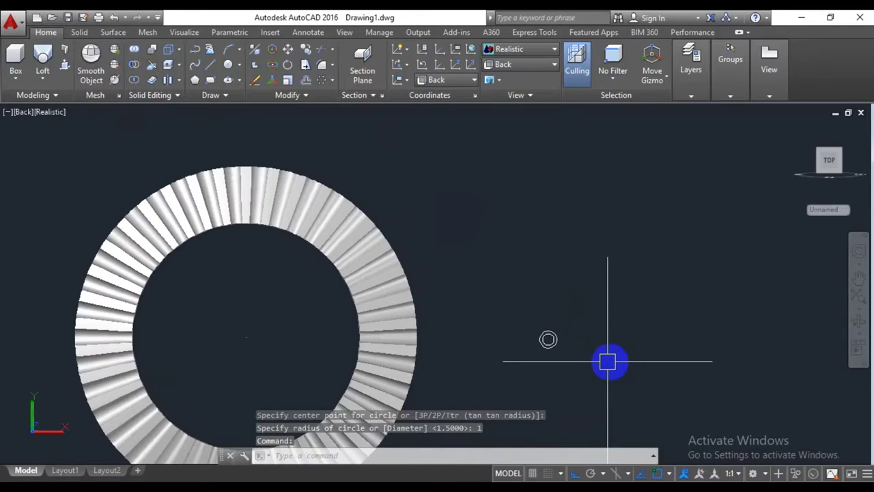
- Move the radius 1 circle 10 units upward from its centre
{"action": "mouse_move", "coordinate": [544, 340]}
{"action": "middle_mouse_down"}
{"action": "mouse_move", "coordinate": [542, 271]}
{"action": "mouse_move", "coordinate": [541, 285]}
{"action": "mouse_move", "coordinate": [550, 262]}
{"action": "middle_mouse_up"}
{"action": "scroll", "coordinate": [546, 299], "scroll_direction": "up", "scroll_amount": 5}
{"action": "left_click", "coordinate": [554, 250]}
{"action": "type", "text": "m"}
{"action": "key", "text": "Return"}
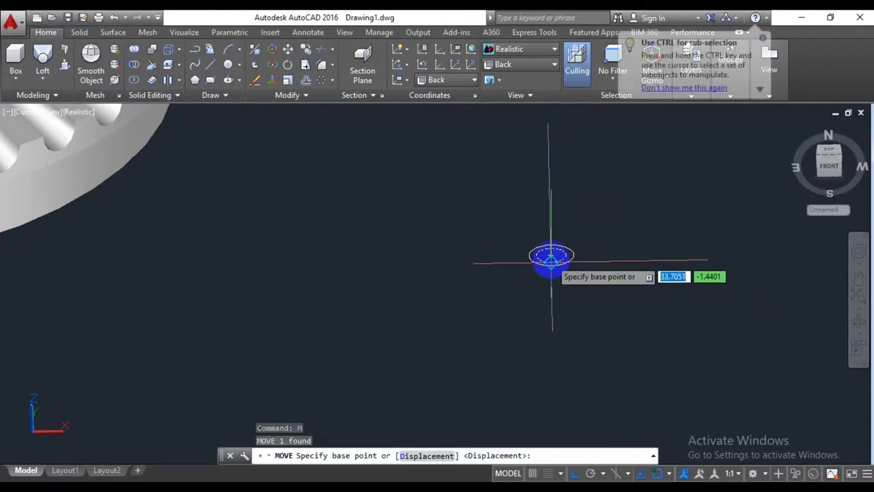
{"action": "left_click", "coordinate": [551, 254]}
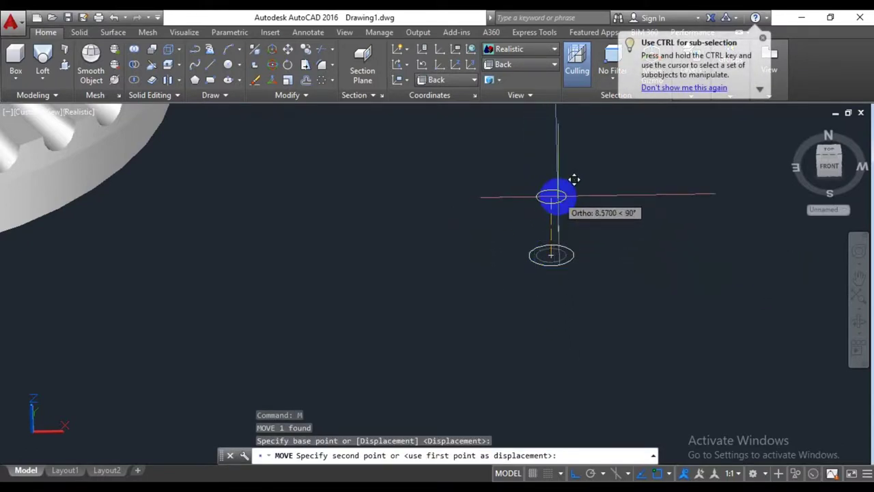
{"action": "type", "text": "10"}
{"action": "key", "text": "Return"}
{"action": "scroll", "coordinate": [574, 218], "scroll_direction": "down", "scroll_amount": 3}
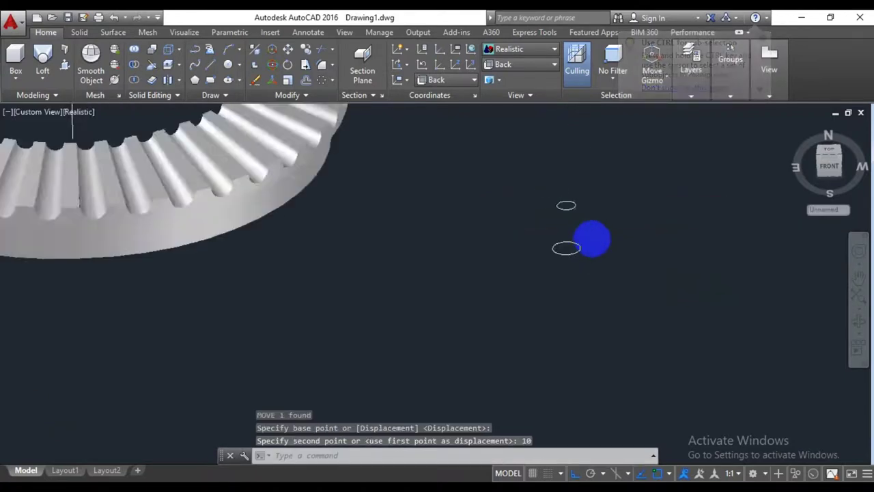
{"action": "scroll", "coordinate": [589, 239], "scroll_direction": "down", "scroll_amount": 2}
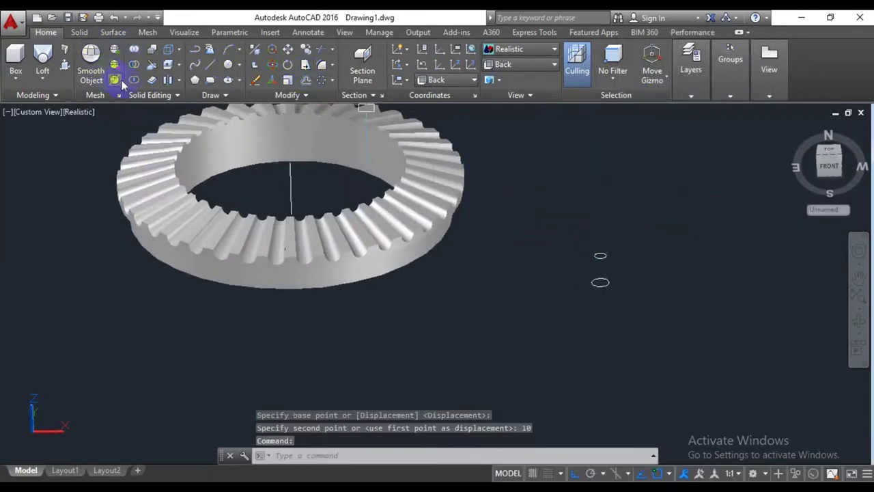
- Attempt a loft between the two circles and cancel the self-intersecting result
{"action": "left_click", "coordinate": [65, 65]}
{"action": "left_click", "coordinate": [42, 55]}
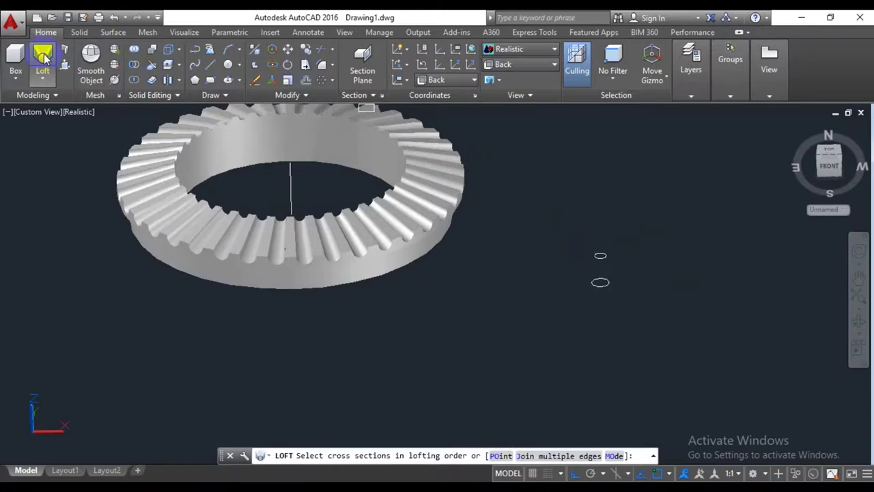
{"action": "left_click", "coordinate": [599, 283]}
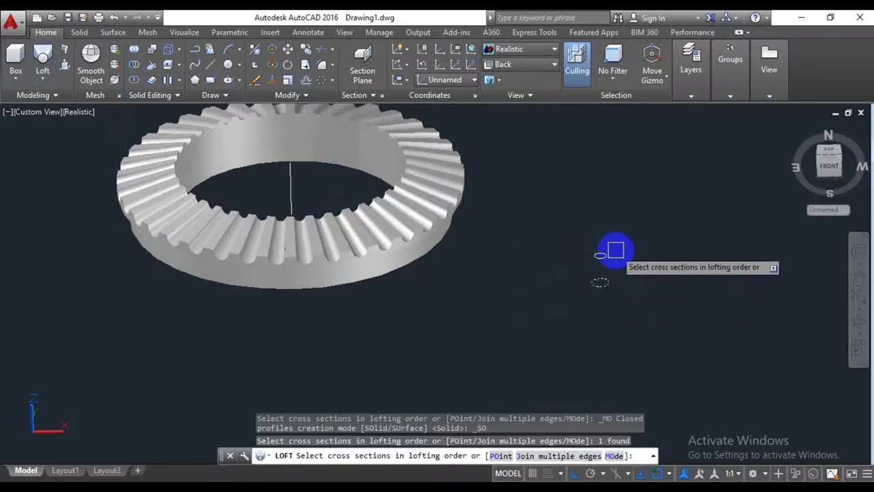
{"action": "left_click", "coordinate": [610, 255]}
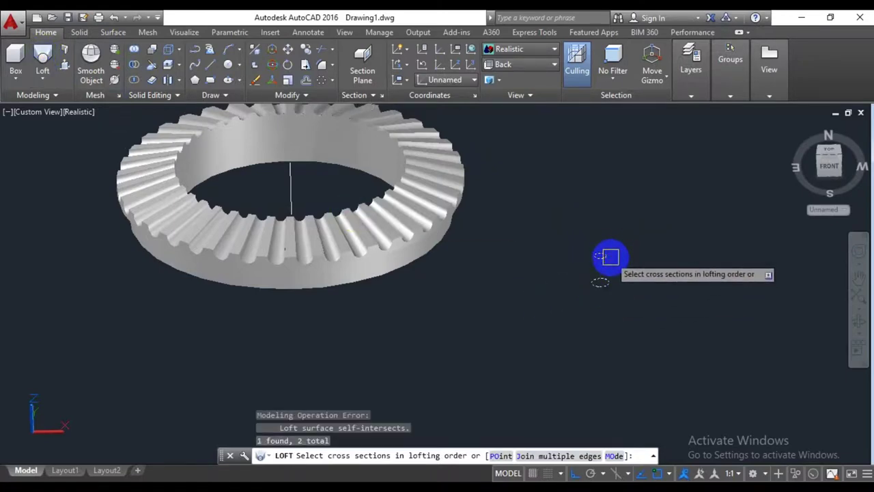
{"action": "key", "text": "Return"}
{"action": "key", "text": "Escape"}
- Undo the previous steps, including the small circle's earlier move
{"action": "scroll", "coordinate": [589, 263], "scroll_direction": "down", "scroll_amount": 2}
{"action": "mouse_move", "coordinate": [589, 264]}
{"action": "middle_mouse_down", "text": "shift"}
{"action": "mouse_move", "coordinate": [611, 314]}
{"action": "mouse_move", "coordinate": [604, 332]}
{"action": "mouse_move", "coordinate": [660, 308]}
{"action": "middle_mouse_up", "text": "shift"}
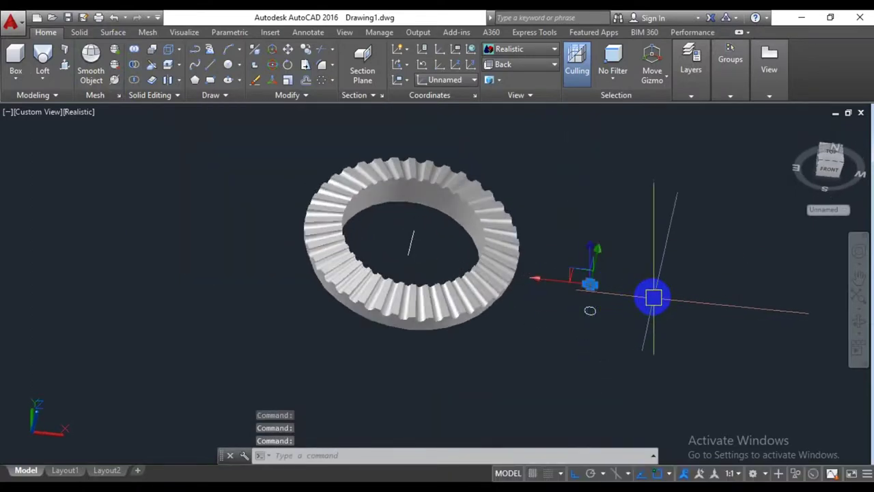
{"action": "scroll", "coordinate": [660, 308], "scroll_direction": "up", "scroll_amount": 1}
{"action": "scroll", "coordinate": [660, 308], "scroll_direction": "up", "scroll_amount": 2}
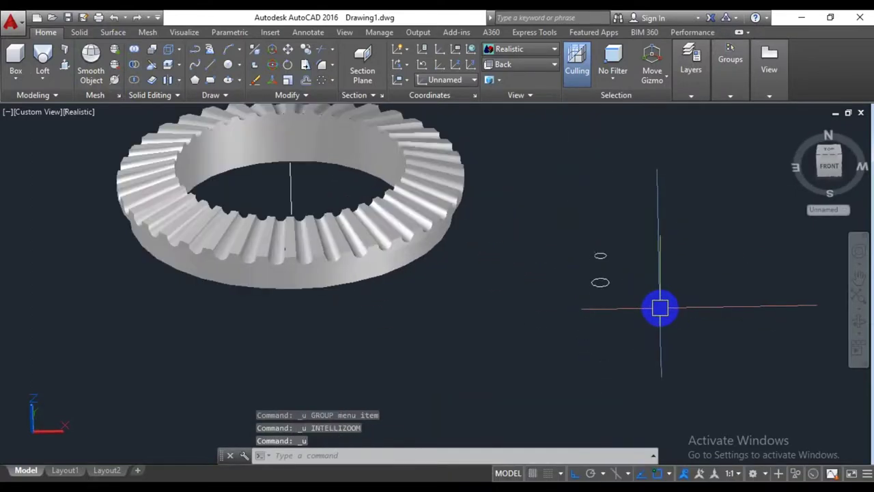
{"action": "key", "text": "ctrl+z"}
{"action": "key", "text": "ctrl+z"}
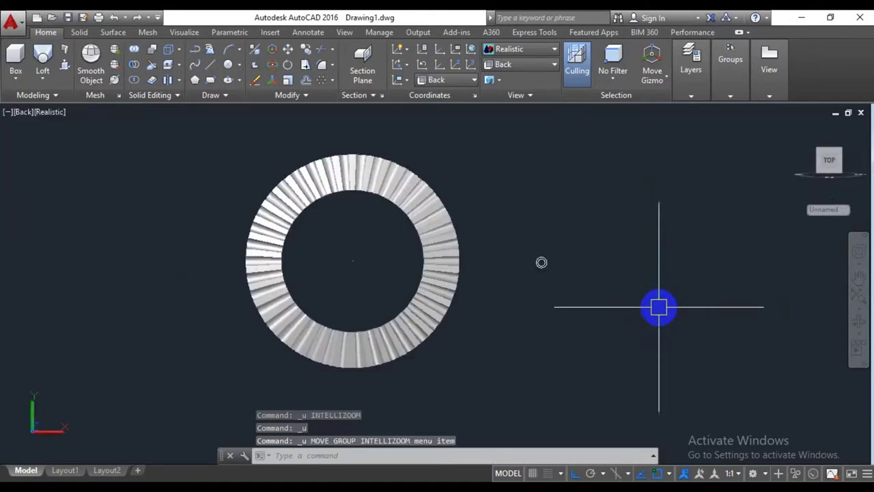
{"action": "key", "text": "ctrl+z"}
{"action": "key", "text": "ctrl+z"}
{"action": "key", "text": "ctrl+z"}
- Move the radius 1 circle 10 units up along +Z above the larger circle
{"action": "mouse_move", "coordinate": [601, 283]}
{"action": "middle_mouse_down", "text": "shift"}
{"action": "mouse_move", "coordinate": [601, 342]}
{"action": "mouse_move", "coordinate": [602, 279]}
{"action": "mouse_move", "coordinate": [670, 312]}
{"action": "middle_mouse_up", "text": "shift"}
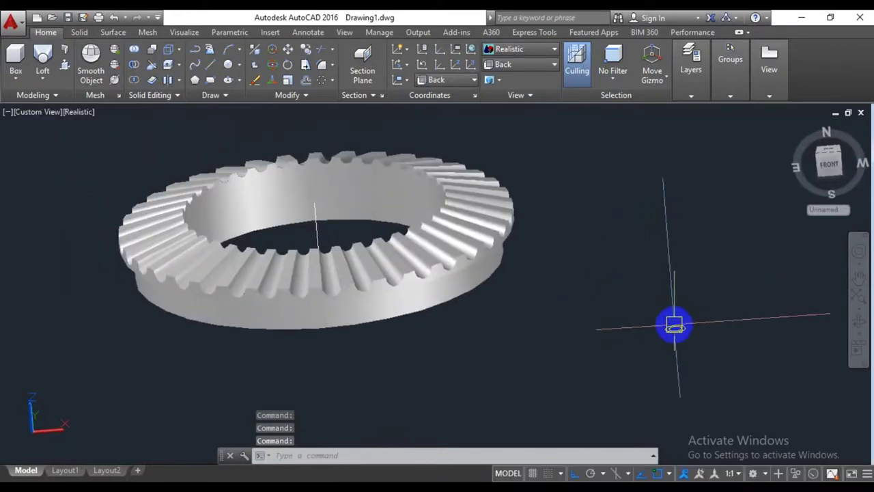
{"action": "scroll", "coordinate": [674, 322], "scroll_direction": "up", "scroll_amount": 3}
{"action": "key", "text": "Return"}
{"action": "scroll", "coordinate": [676, 326], "scroll_direction": "up", "scroll_amount": 2}
{"action": "scroll", "coordinate": [682, 325], "scroll_direction": "up", "scroll_amount": 2}
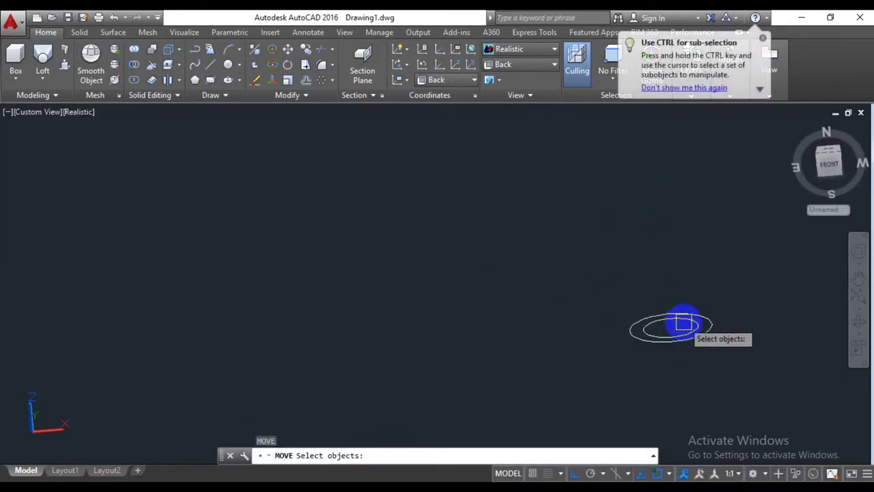
{"action": "key", "text": "Return"}
{"action": "left_click", "coordinate": [671, 327]}
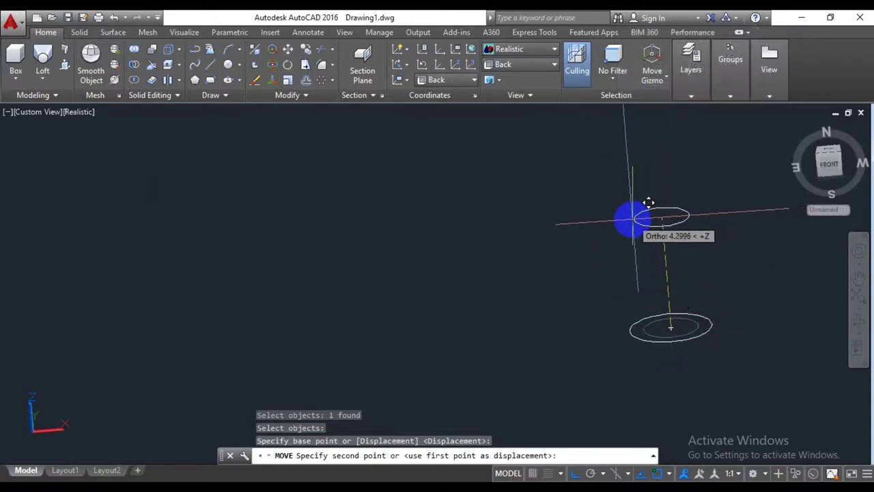
{"action": "type", "text": "10"}
{"action": "key", "text": "Return"}
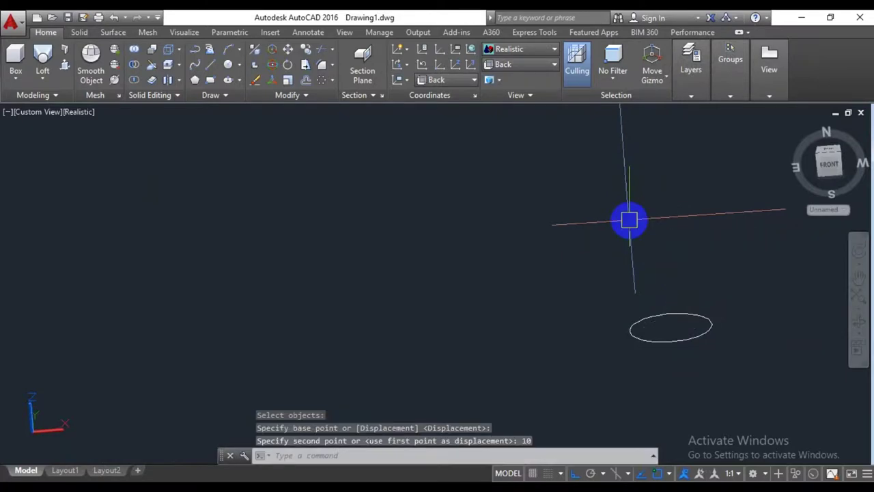
{"action": "scroll", "coordinate": [610, 244], "scroll_direction": "down", "scroll_amount": 2}
{"action": "scroll", "coordinate": [610, 246], "scroll_direction": "down", "scroll_amount": 2}
{"action": "scroll", "coordinate": [615, 260], "scroll_direction": "up", "scroll_amount": 1}
{"action": "mouse_move", "coordinate": [637, 277]}
{"action": "middle_mouse_down", "text": "shift"}
{"action": "mouse_move", "coordinate": [601, 312]}
{"action": "mouse_move", "coordinate": [635, 283]}
{"action": "middle_mouse_up", "text": "shift"}
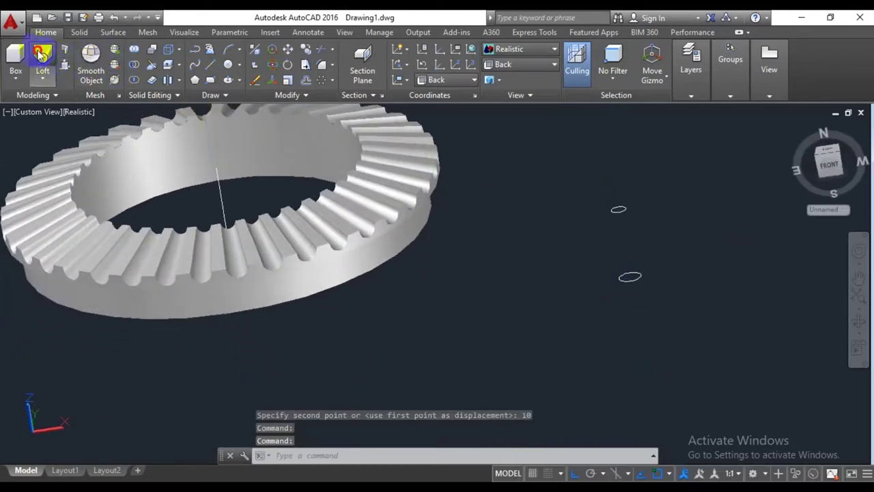
- Loft a tapered solid from the lower to the upper circle using cross sections only
{"action": "left_click", "coordinate": [41, 54]}
{"action": "left_click", "coordinate": [628, 277]}
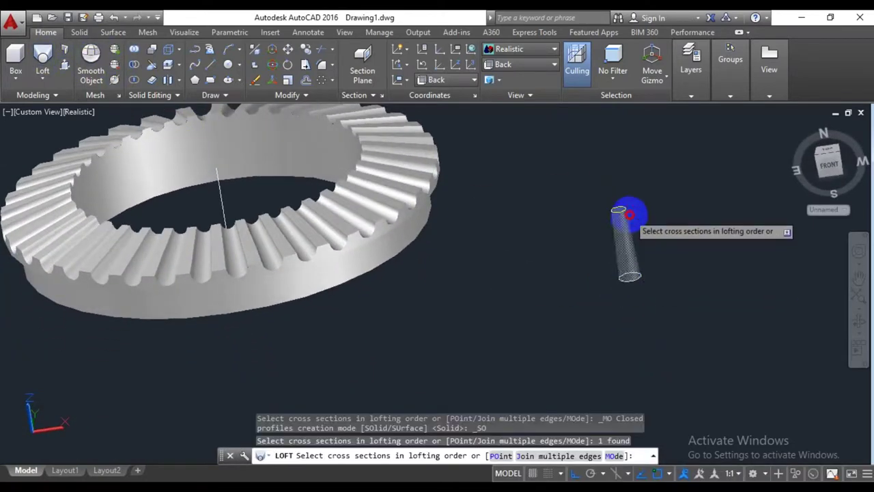
{"action": "left_click", "coordinate": [629, 214]}
{"action": "key", "text": "Return"}
{"action": "key", "text": "Return"}
{"action": "scroll", "coordinate": [671, 247], "scroll_direction": "down", "scroll_amount": 3}
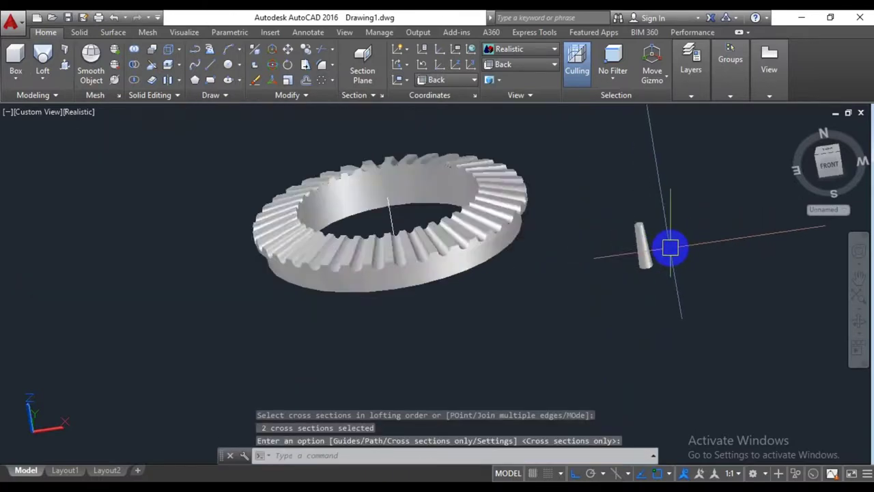
{"action": "scroll", "coordinate": [663, 254], "scroll_direction": "down", "scroll_amount": 2}
{"action": "key", "text": "Return"}
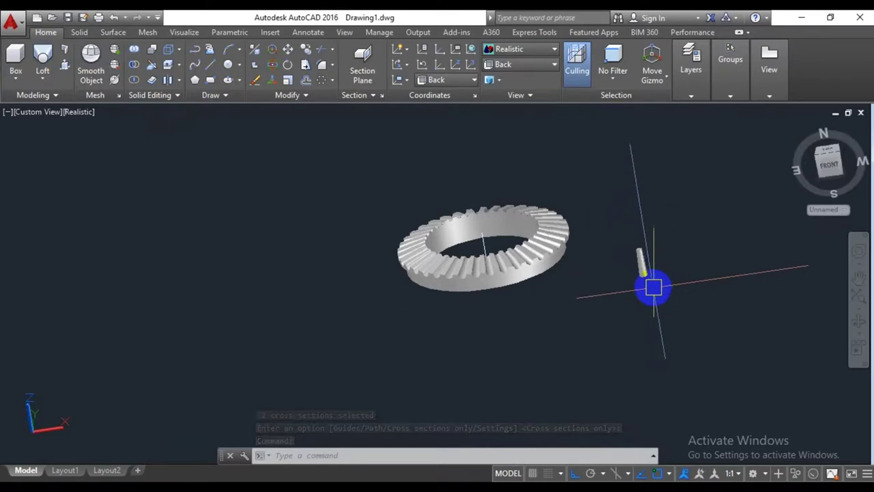
- Switch to the Back view, then the Top view, and pan to frame the model
{"action": "left_click", "coordinate": [516, 64]}
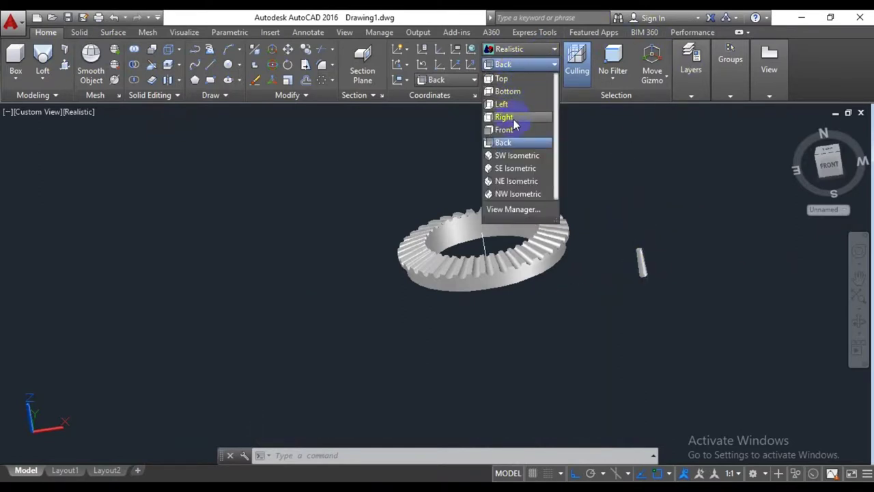
{"action": "left_click", "coordinate": [513, 140]}
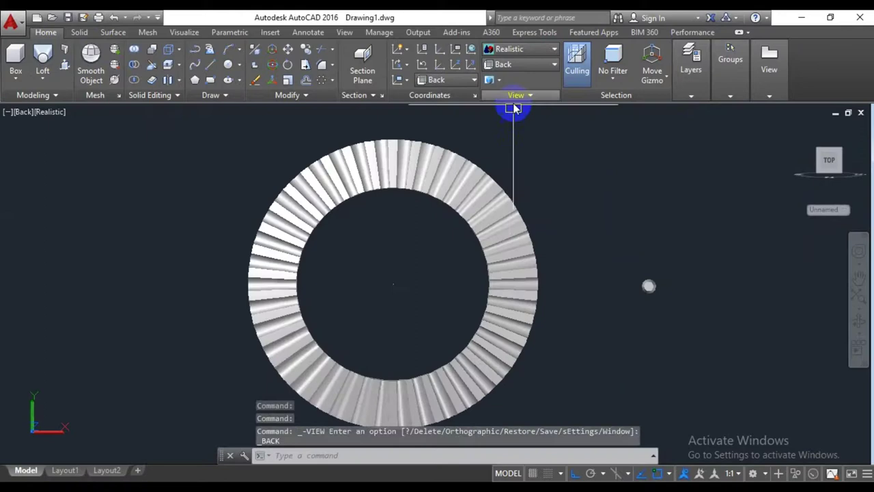
{"action": "left_click", "coordinate": [509, 65]}
{"action": "left_click", "coordinate": [509, 79]}
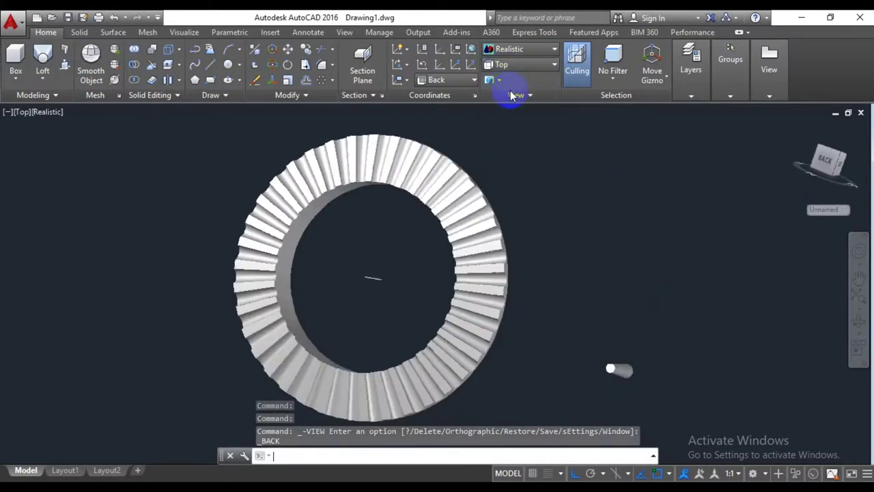
{"action": "scroll", "coordinate": [312, 283], "scroll_direction": "down", "scroll_amount": 3}
{"action": "middle_click_drag", "start_coordinate": [312, 283], "coordinate": [431, 284]}
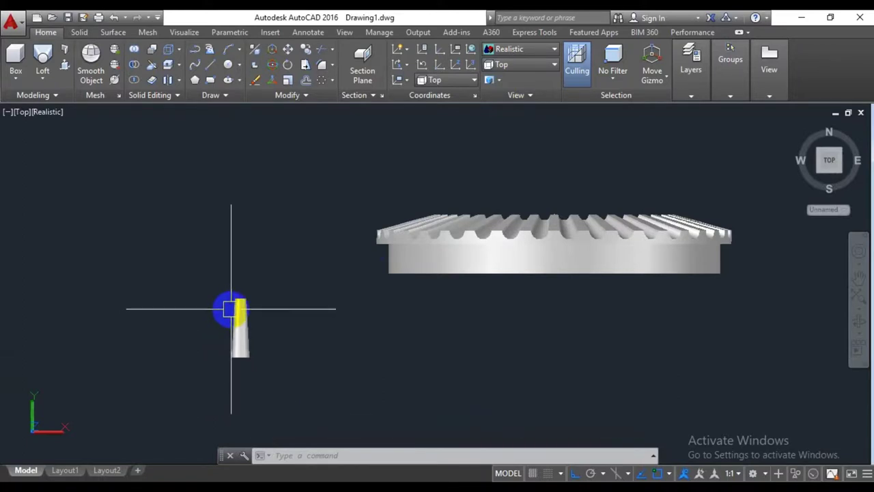
{"action": "scroll", "coordinate": [231, 309], "scroll_direction": "down", "scroll_amount": 3}
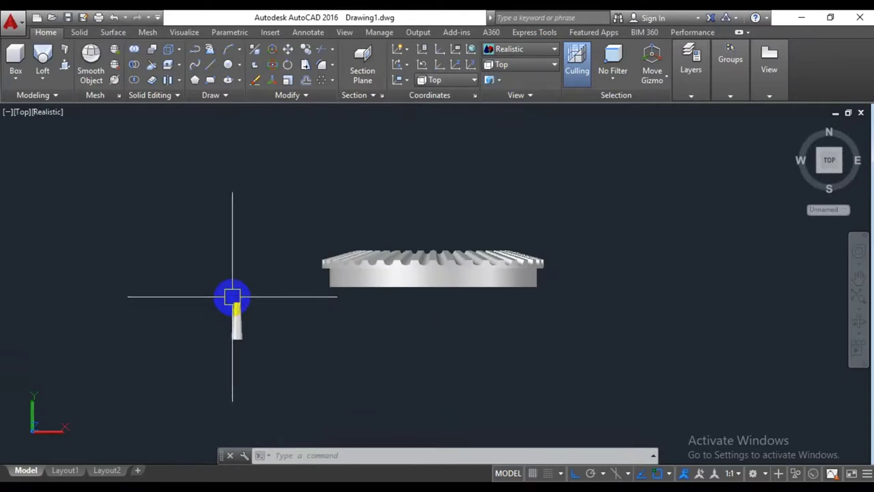
{"action": "scroll", "coordinate": [246, 317], "scroll_direction": "up", "scroll_amount": 1}
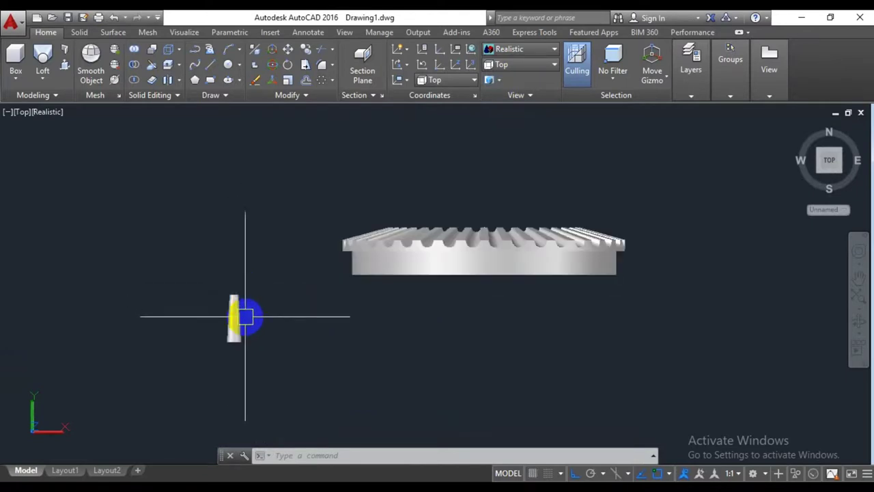
{"action": "middle_click_drag", "start_coordinate": [248, 322], "coordinate": [274, 330]}
- Rotate the tapered solid 15 degrees about its base point
{"action": "type", "text": "o"}
{"action": "key", "text": "Return"}
{"action": "left_click_drag", "start_coordinate": [284, 312], "coordinate": [260, 332]}
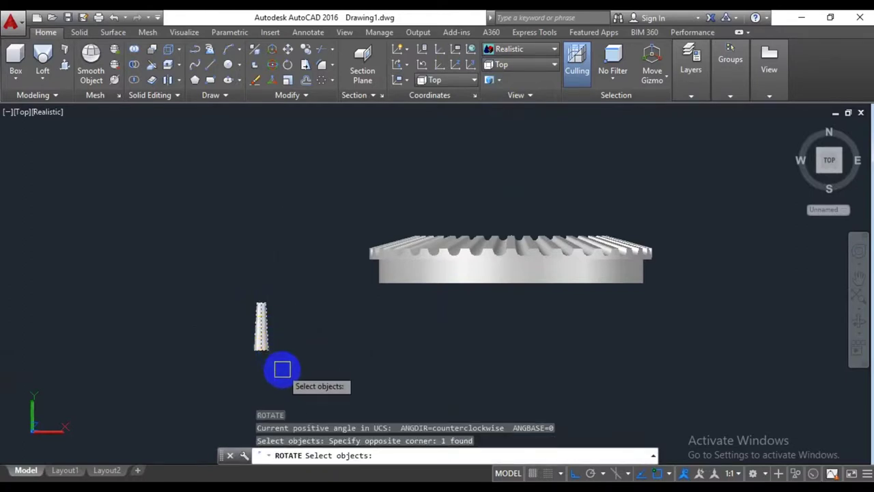
{"action": "key", "text": "Return"}
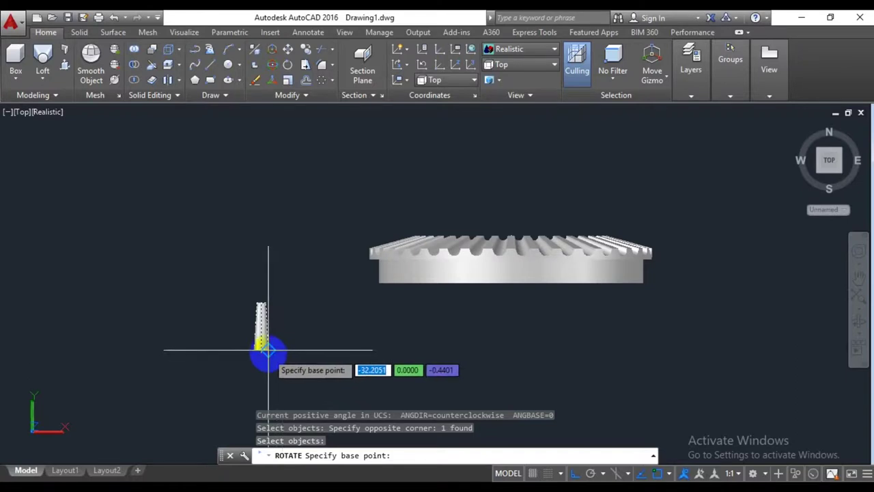
{"action": "left_click", "coordinate": [258, 349]}
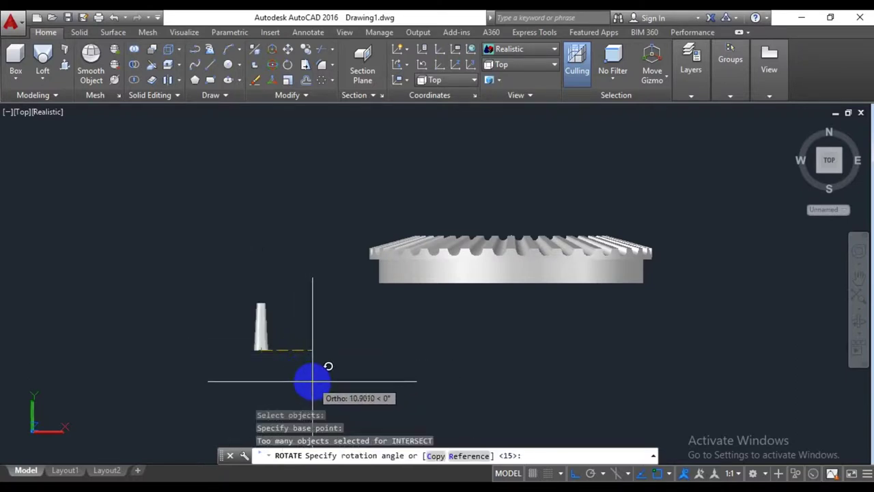
{"action": "type", "text": "15"}
{"action": "key", "text": "Return"}
{"action": "type", "text": "-"}
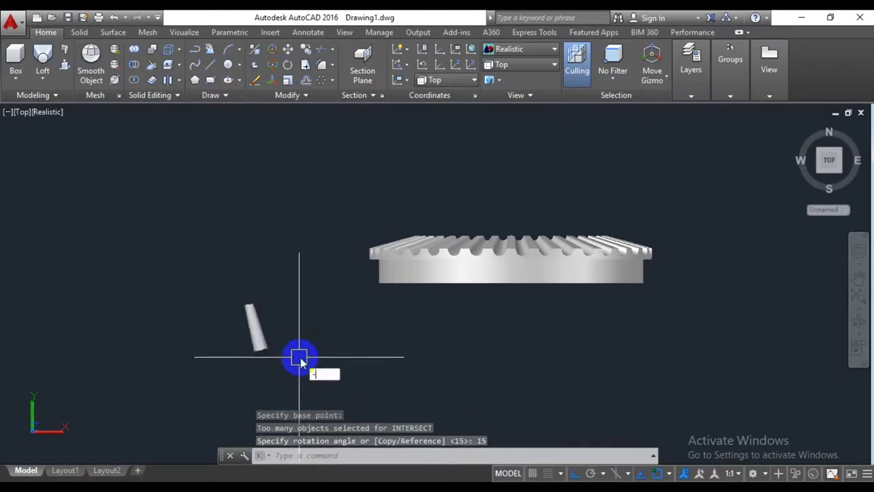
- Apply the VIEW command's t option, then show the model from the Back view
{"action": "type", "text": "VIEW"}
{"action": "key", "text": "Return"}
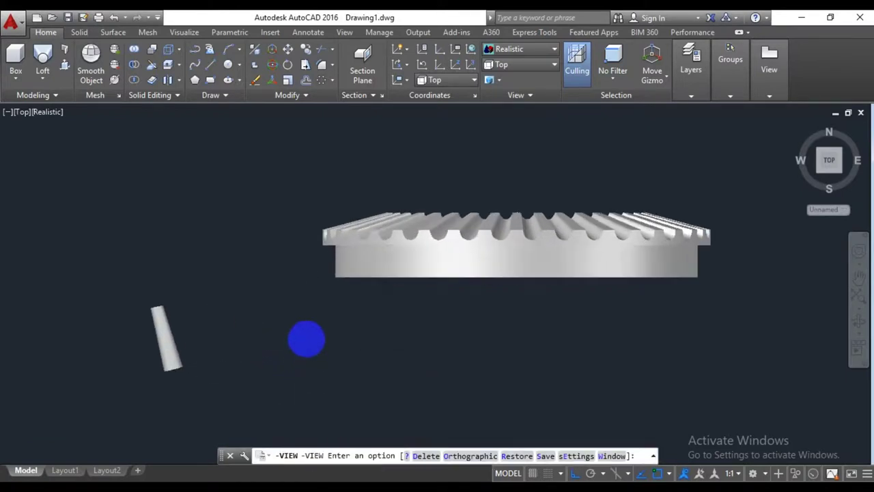
{"action": "type", "text": "t"}
{"action": "key", "text": "Return"}
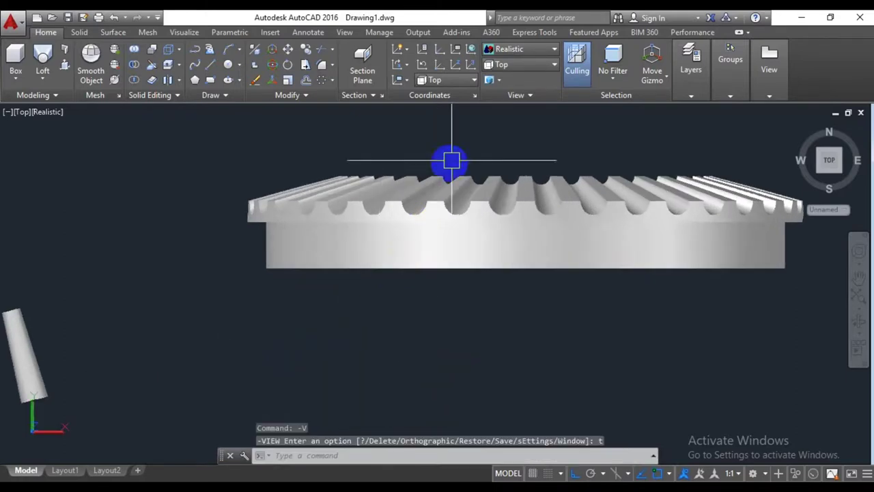
{"action": "left_click", "coordinate": [518, 68]}
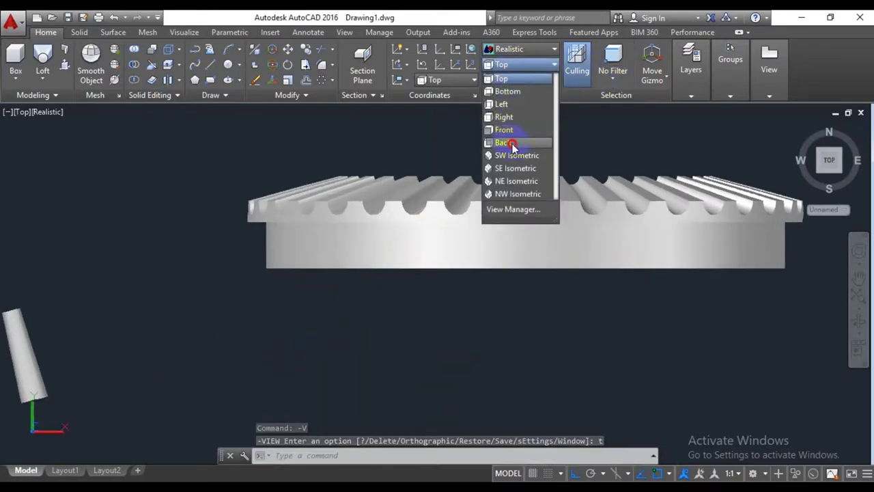
{"action": "left_click", "coordinate": [512, 144]}
{"action": "scroll", "coordinate": [655, 285], "scroll_direction": "up", "scroll_amount": 2}
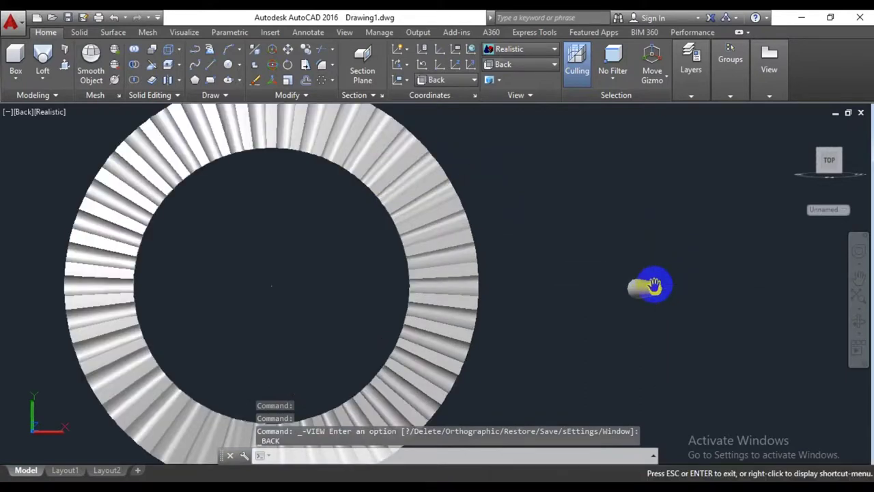
{"action": "scroll", "coordinate": [655, 286], "scroll_direction": "down", "scroll_amount": 1}
{"action": "scroll", "coordinate": [594, 297], "scroll_direction": "down", "scroll_amount": 2}
{"action": "key", "text": "Return"}
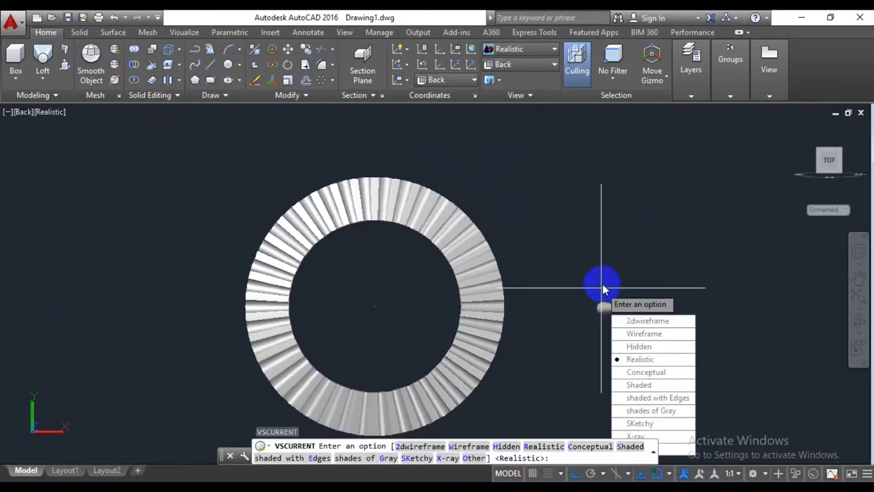
- Switch the visual style to 2D Wireframe
{"action": "type", "text": "2"}
{"action": "key", "text": "Return"}
{"action": "scroll", "coordinate": [615, 315], "scroll_direction": "up", "scroll_amount": 2}
{"action": "middle_click_drag", "start_coordinate": [620, 303], "coordinate": [607, 321]}
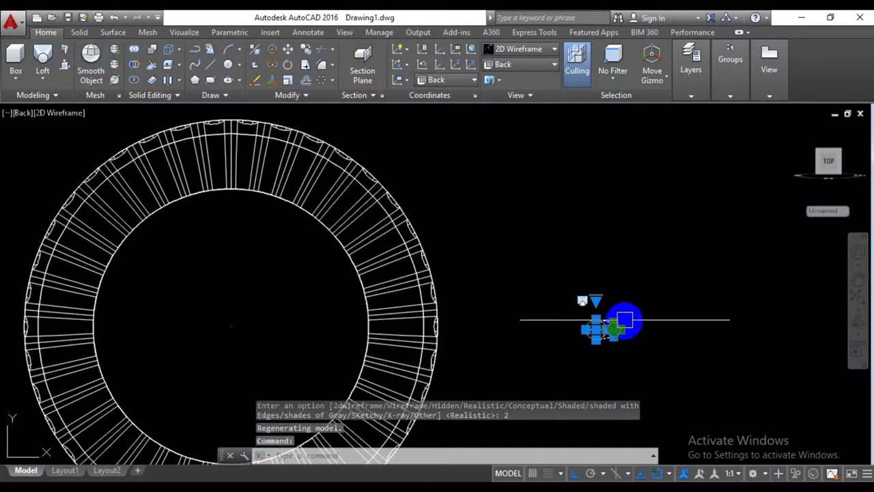
- Draw a 5-unit horizontal line from the pin's narrow end
{"action": "type", "text": "l"}
{"action": "key", "text": "Return"}
{"action": "left_click", "coordinate": [620, 330]}
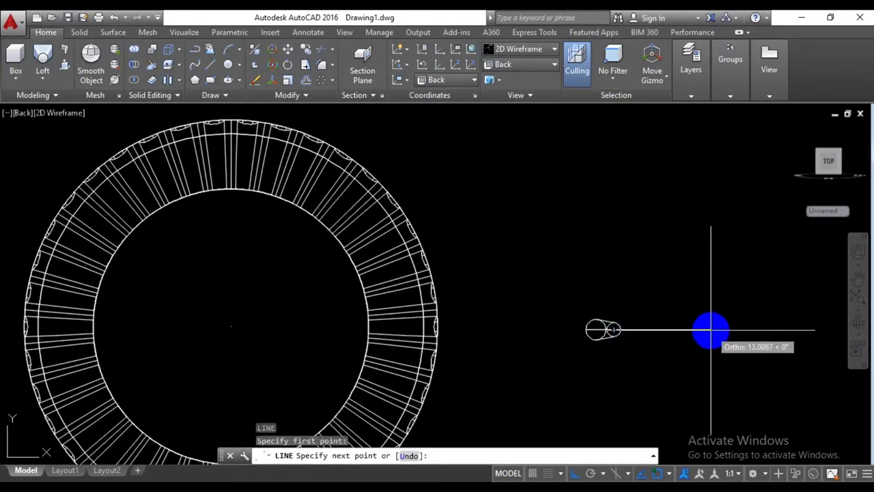
{"action": "type", "text": "5"}
{"action": "key", "text": "Return"}
{"action": "key", "text": "Return"}
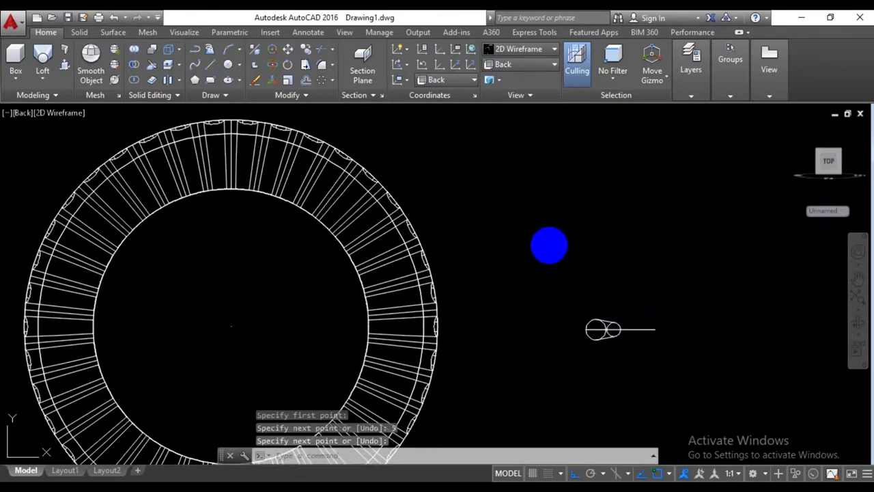
- Polar-array the tapered pin into 8 items, 45° apart, centred on the line's midpoint
{"action": "left_click", "coordinate": [323, 81]}
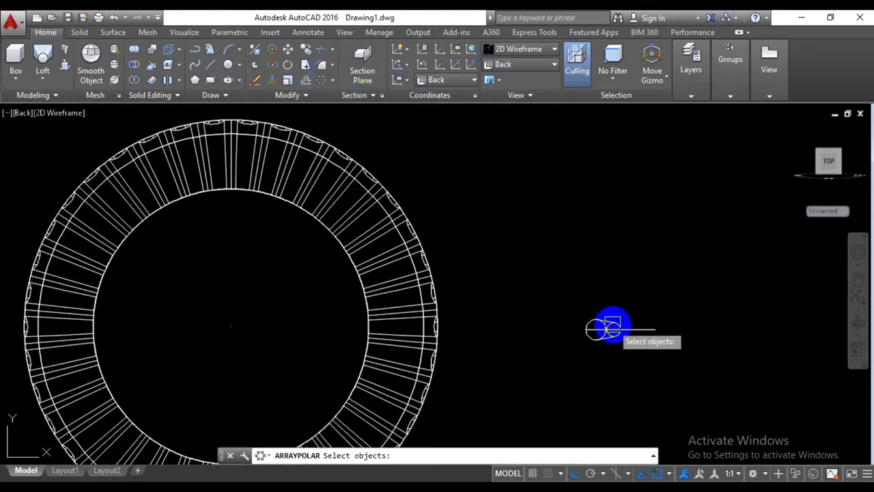
{"action": "left_click", "coordinate": [604, 321]}
{"action": "key", "text": "Return"}
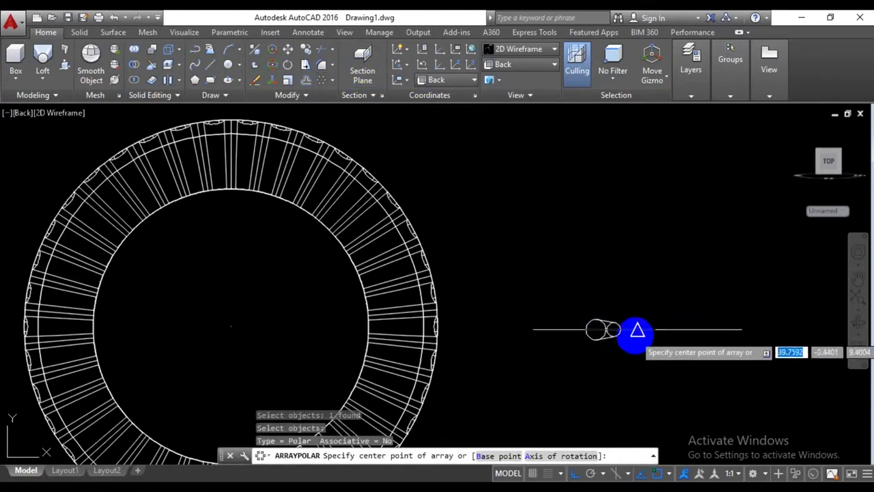
{"action": "left_click", "coordinate": [638, 330]}
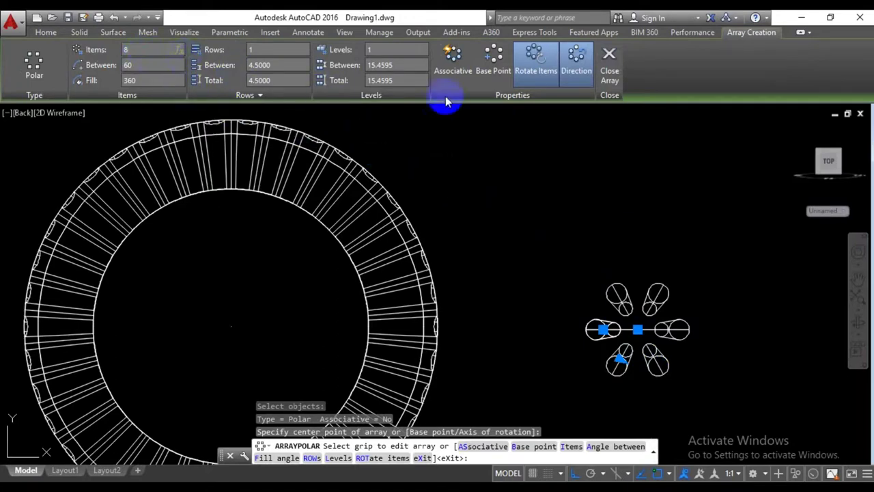
{"action": "left_click", "coordinate": [493, 61]}
{"action": "left_click", "coordinate": [683, 314]}
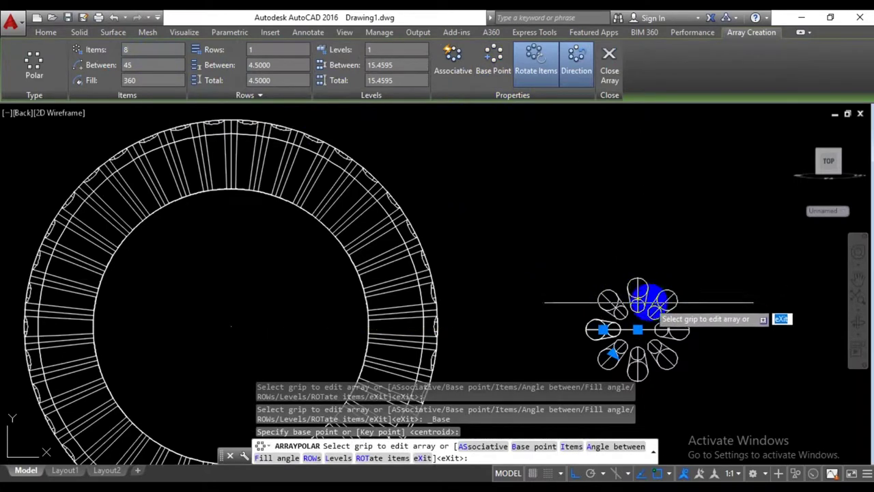
{"action": "key", "text": "Return"}
{"action": "scroll", "coordinate": [656, 314], "scroll_direction": "down", "scroll_amount": 2}
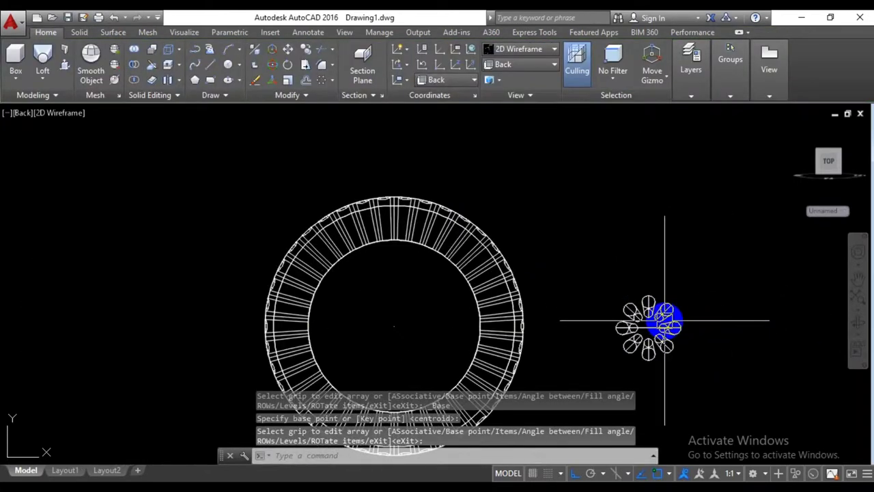
- Orbit the model to a tilted 3D view of the pin array beside the gear
{"action": "scroll", "coordinate": [636, 297], "scroll_direction": "up", "scroll_amount": 2}
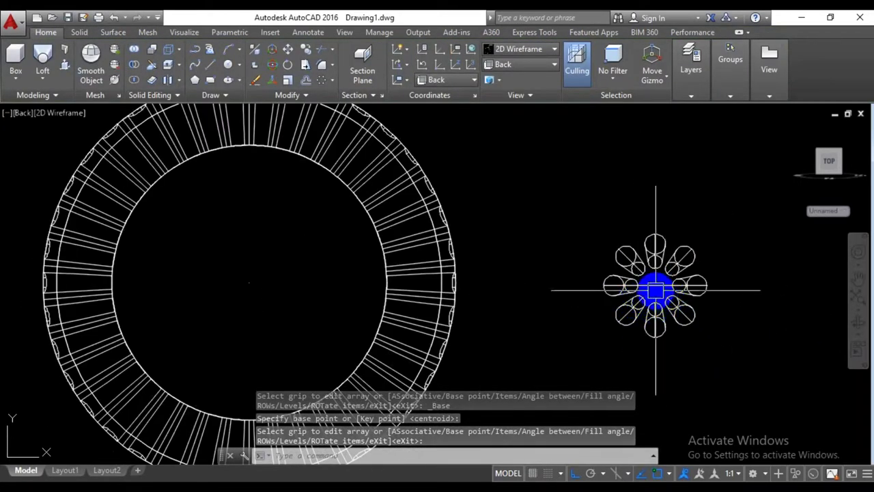
{"action": "scroll", "coordinate": [656, 291], "scroll_direction": "up", "scroll_amount": 2}
{"action": "scroll", "coordinate": [656, 291], "scroll_direction": "down", "scroll_amount": 2}
{"action": "left_click", "coordinate": [646, 291]}
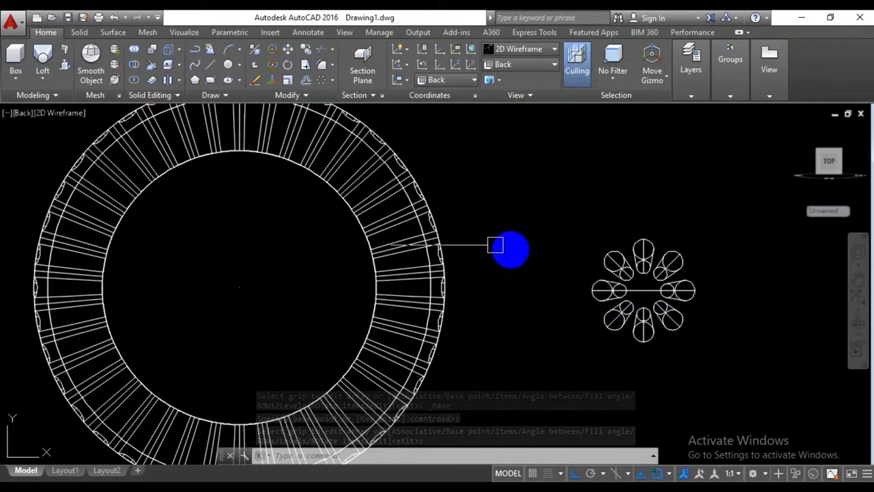
{"action": "middle_click_drag", "start_coordinate": [462, 254], "coordinate": [557, 260], "text": "shift"}
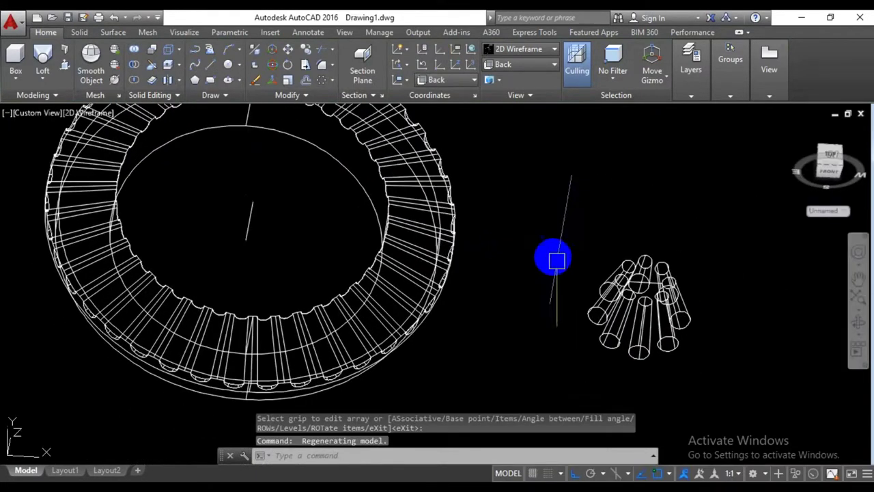
{"action": "scroll", "coordinate": [627, 286], "scroll_direction": "up", "scroll_amount": 1}
{"action": "scroll", "coordinate": [628, 287], "scroll_direction": "up", "scroll_amount": 1}
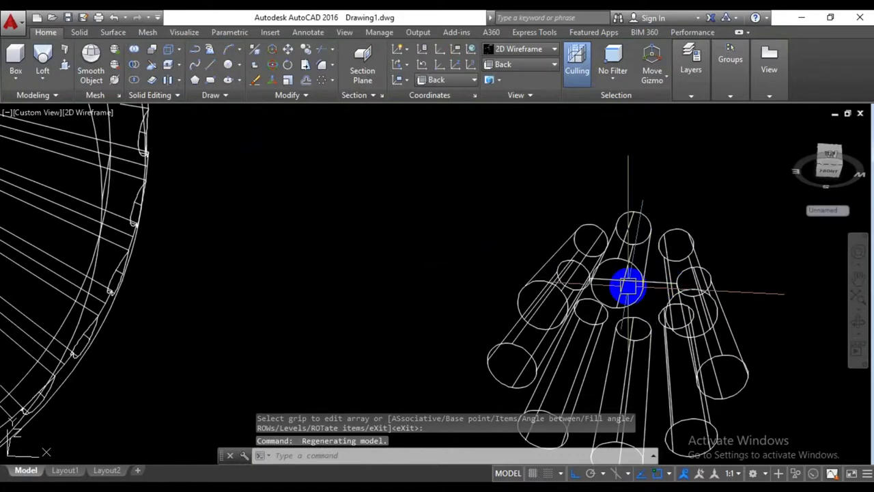
{"action": "scroll", "coordinate": [633, 286], "scroll_direction": "down", "scroll_amount": 1}
{"action": "scroll", "coordinate": [634, 285], "scroll_direction": "down", "scroll_amount": 1}
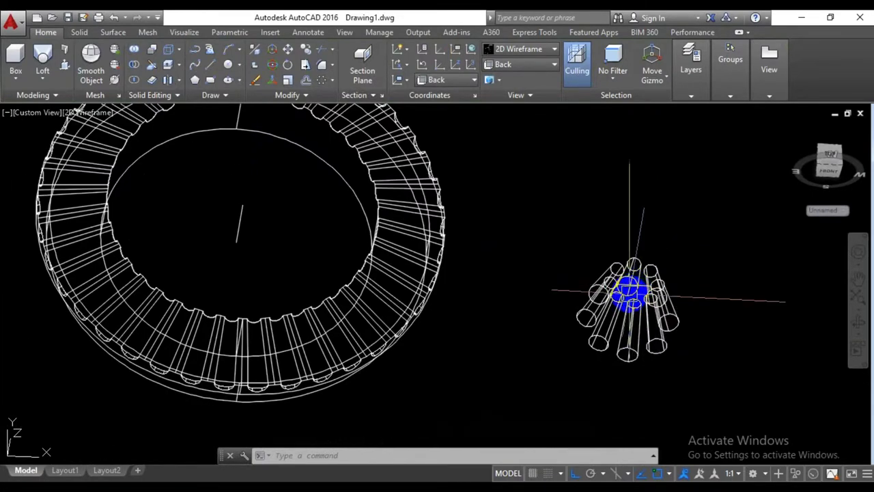
{"action": "type", "text": "vs"}
- Switch the visual style to Realistic shading
{"action": "key", "text": "Return"}
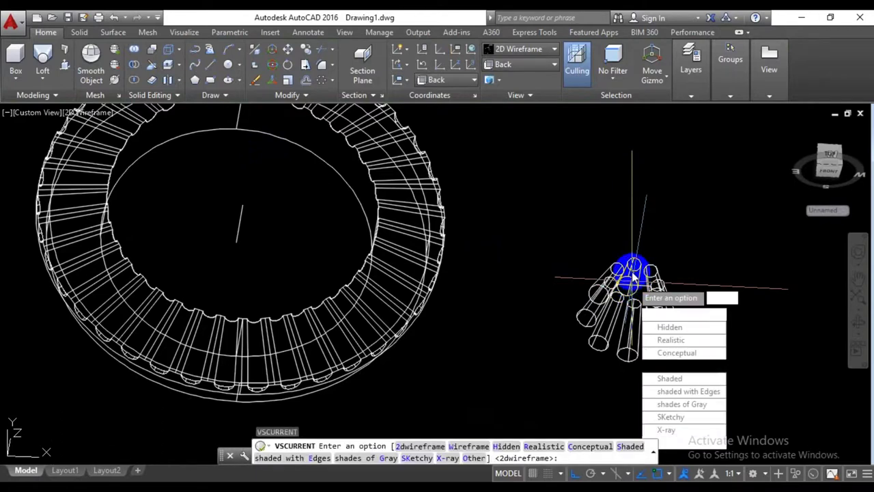
{"action": "type", "text": "r"}
{"action": "key", "text": "Return"}
{"action": "scroll", "coordinate": [576, 280], "scroll_direction": "down", "scroll_amount": 3}
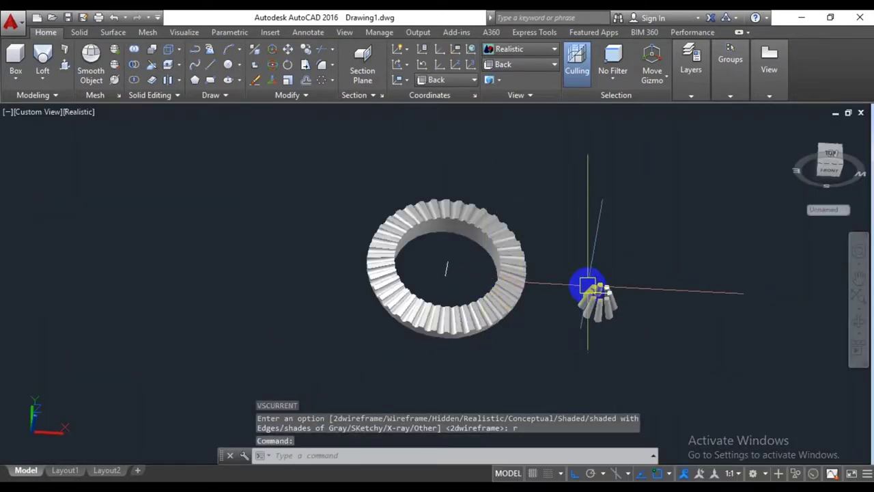
{"action": "scroll", "coordinate": [588, 286], "scroll_direction": "up", "scroll_amount": 4}
{"action": "scroll", "coordinate": [581, 293], "scroll_direction": "up", "scroll_amount": 4}
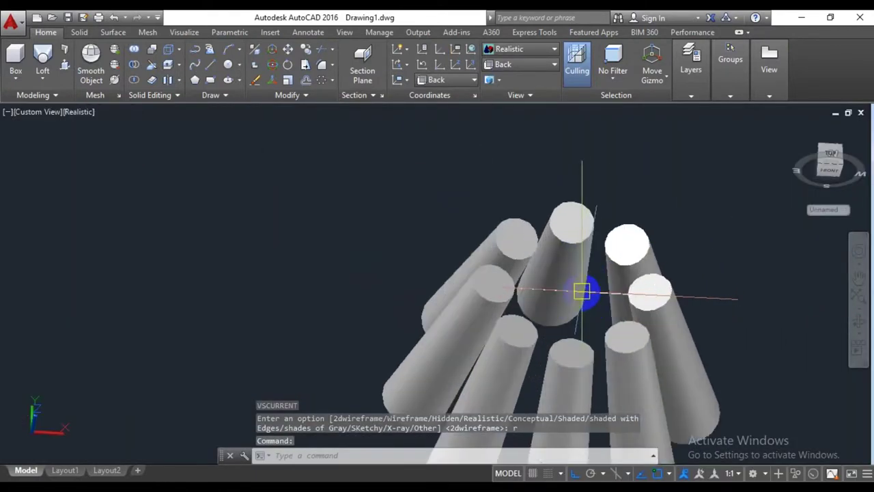
{"action": "scroll", "coordinate": [649, 291], "scroll_direction": "down", "scroll_amount": 2}
{"action": "scroll", "coordinate": [658, 291], "scroll_direction": "down", "scroll_amount": 2}
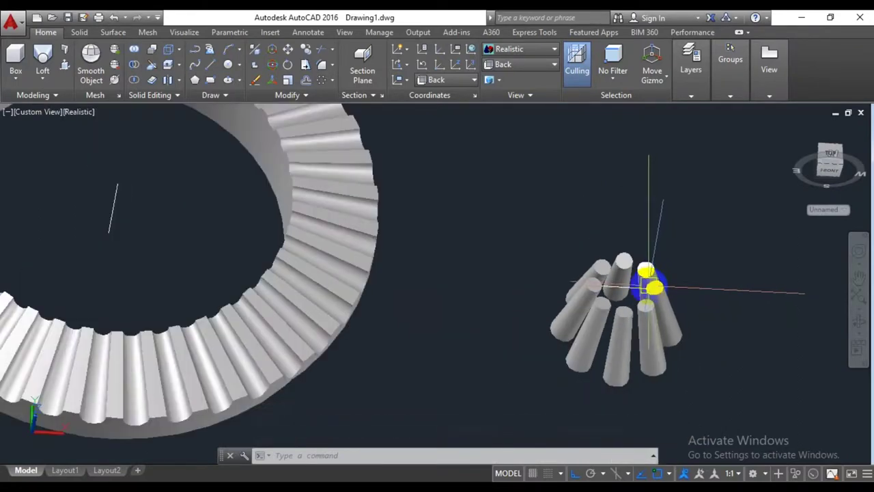
{"action": "scroll", "coordinate": [649, 287], "scroll_direction": "down", "scroll_amount": 2}
{"action": "scroll", "coordinate": [648, 287], "scroll_direction": "down", "scroll_amount": 2}
{"action": "scroll", "coordinate": [649, 287], "scroll_direction": "up", "scroll_amount": 2}
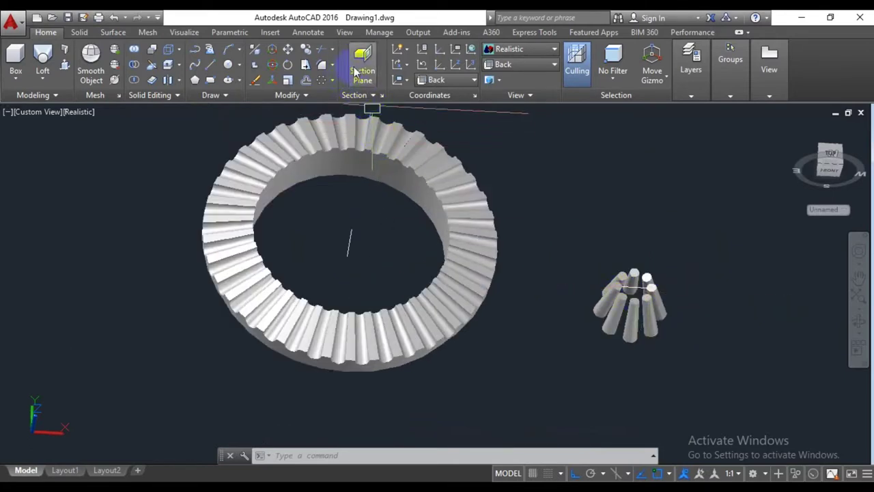
- Switch to Back, then Top view, and frame the gear and pins from above
{"action": "left_click", "coordinate": [501, 66]}
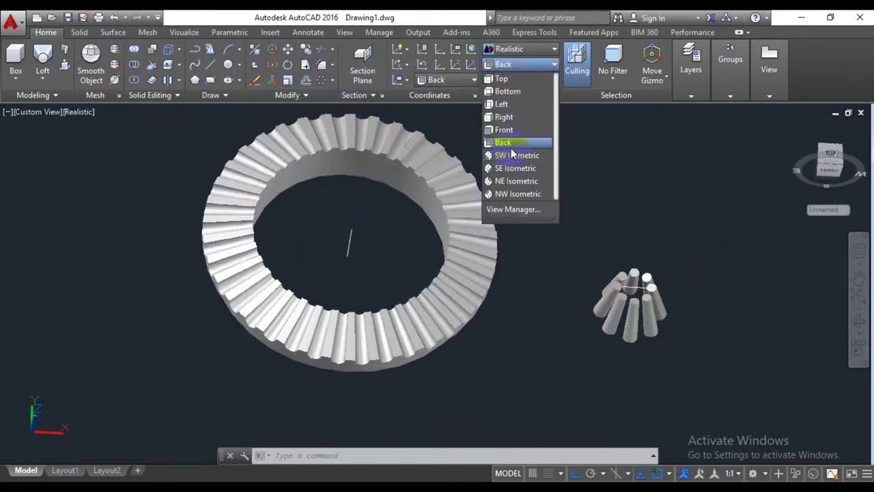
{"action": "left_click", "coordinate": [506, 143]}
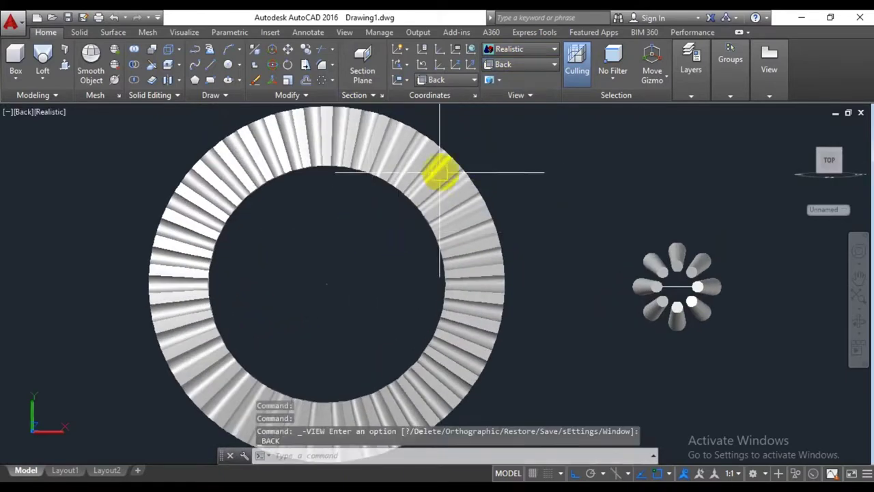
{"action": "left_click", "coordinate": [522, 65]}
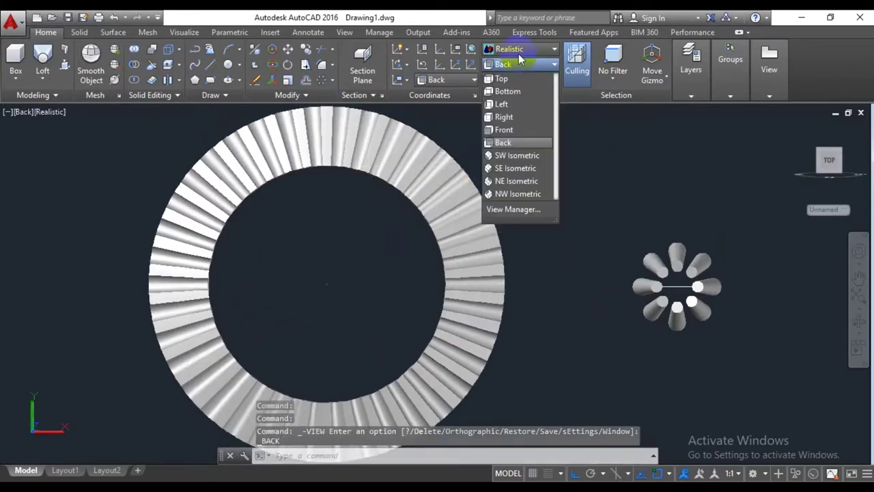
{"action": "left_click", "coordinate": [508, 80]}
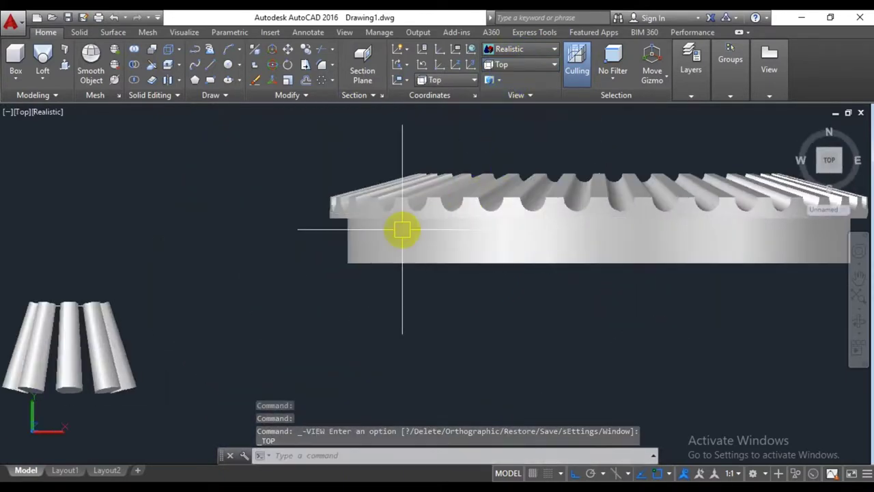
{"action": "middle_click_drag", "start_coordinate": [401, 228], "coordinate": [438, 235]}
{"action": "scroll", "coordinate": [234, 300], "scroll_direction": "up", "scroll_amount": 2}
{"action": "scroll", "coordinate": [249, 301], "scroll_direction": "up", "scroll_amount": 2}
{"action": "scroll", "coordinate": [250, 301], "scroll_direction": "down", "scroll_amount": 2}
{"action": "scroll", "coordinate": [253, 296], "scroll_direction": "down", "scroll_amount": 1}
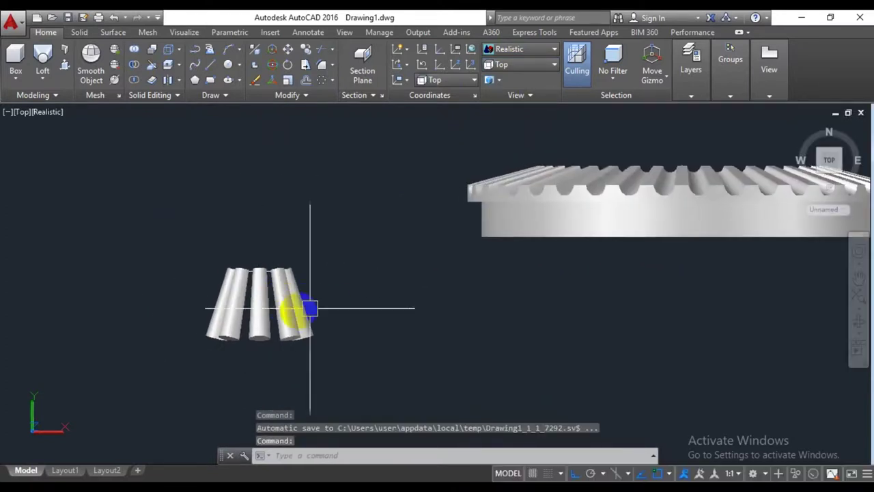
{"action": "scroll", "coordinate": [253, 311], "scroll_direction": "down", "scroll_amount": 2}
{"action": "middle_click_drag", "start_coordinate": [254, 311], "coordinate": [344, 316]}
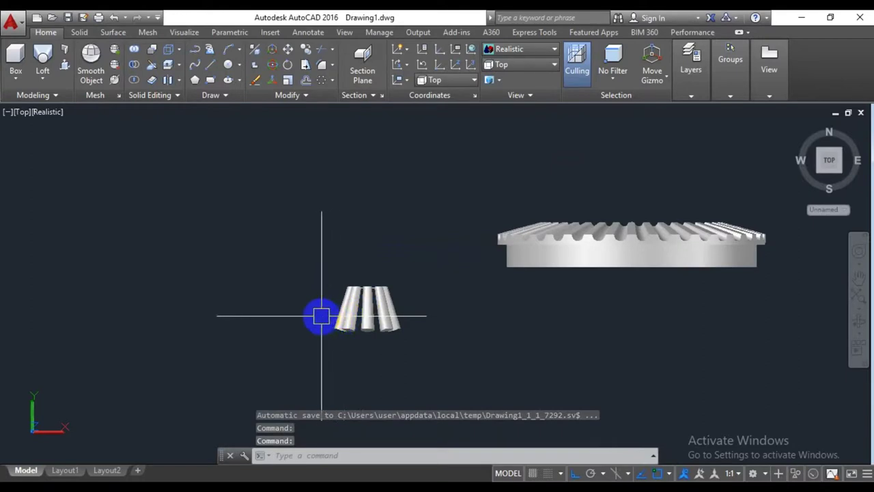
- Draw a closed 10-tall by 6.93-wide line rectangle to the left of the cylinders
{"action": "type", "text": "l"}
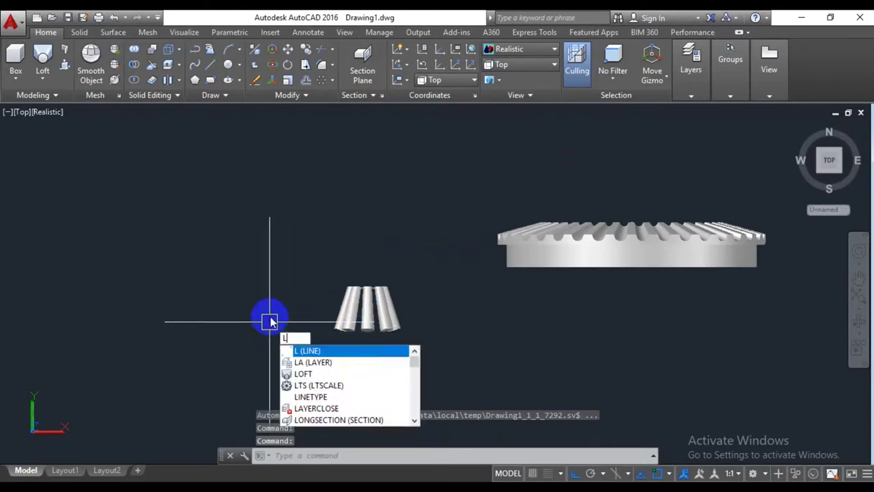
{"action": "key", "text": "Return"}
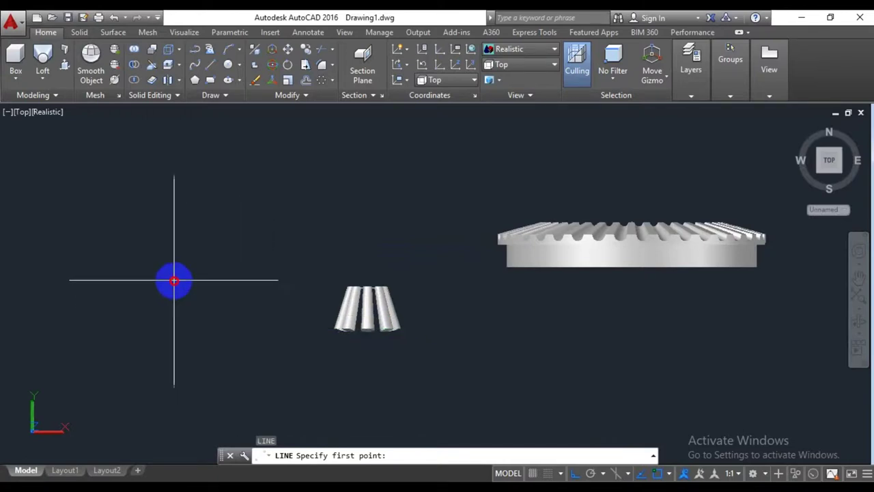
{"action": "left_click", "coordinate": [174, 280]}
{"action": "type", "text": "10"}
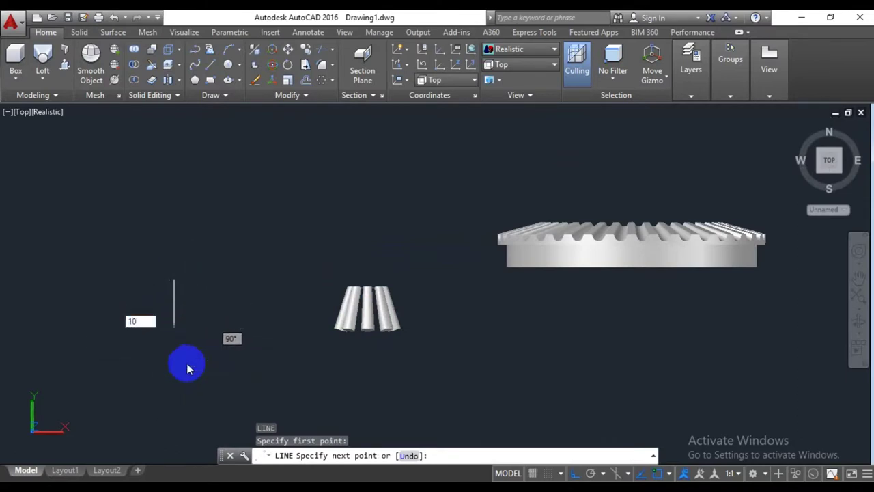
{"action": "key", "text": "Return"}
{"action": "type", "text": "6.93"}
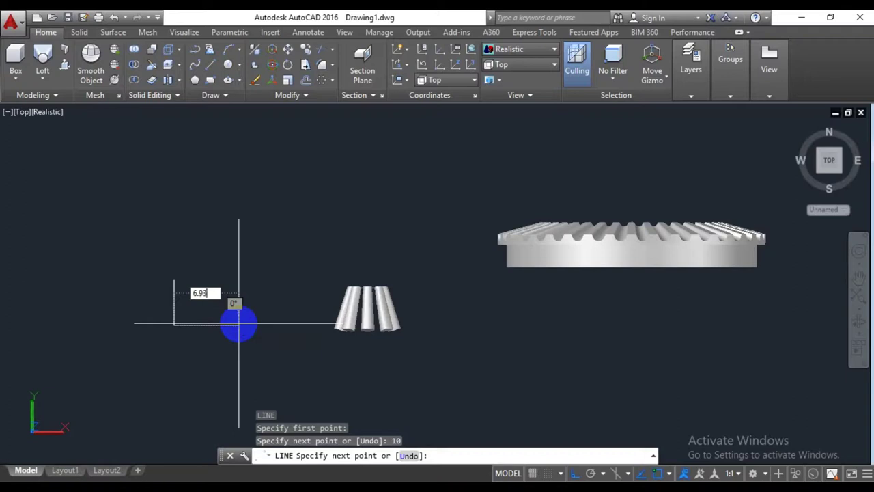
{"action": "key", "text": "Return"}
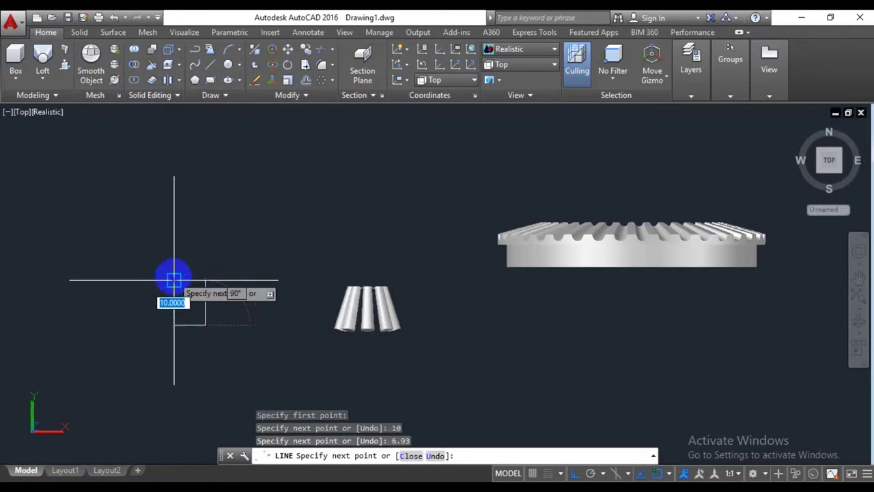
{"action": "left_click", "coordinate": [205, 280]}
{"action": "left_click", "coordinate": [176, 279]}
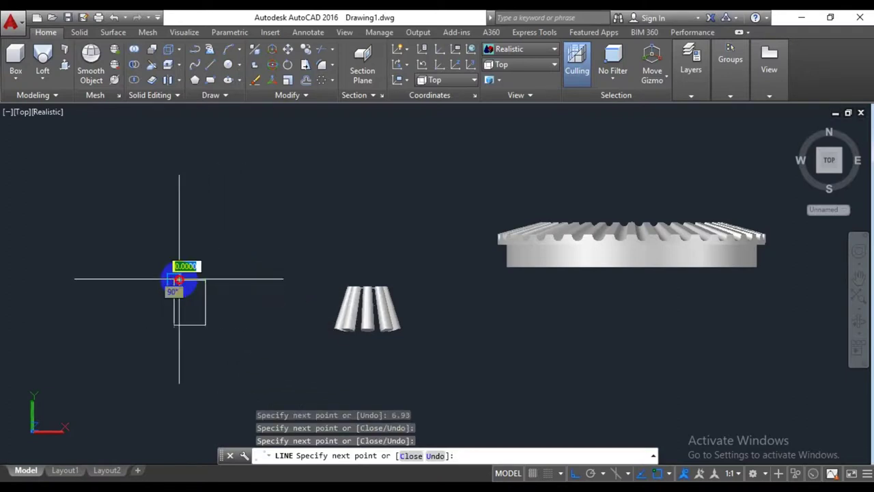
{"action": "key", "text": "Return"}
- Centre the new rectangle in the view and select its left side
{"action": "scroll", "coordinate": [189, 297], "scroll_direction": "up", "scroll_amount": 3}
{"action": "middle_click_drag", "start_coordinate": [177, 304], "coordinate": [297, 282]}
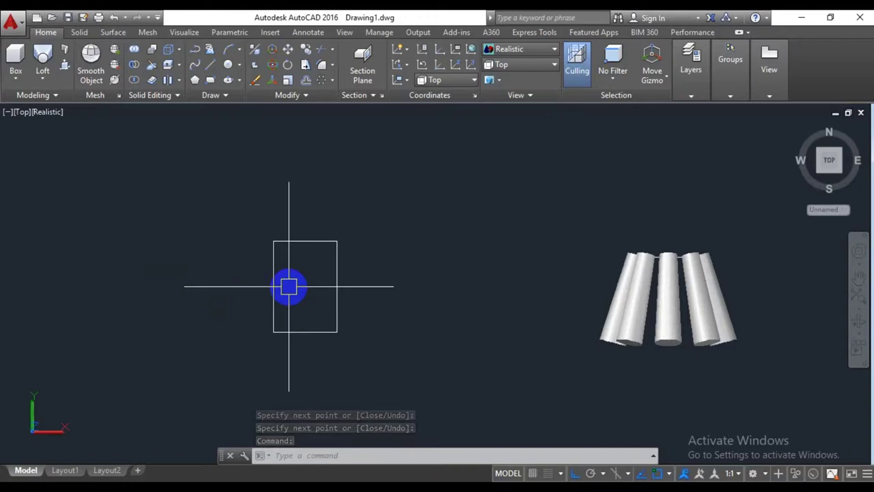
{"action": "left_click", "coordinate": [273, 294]}
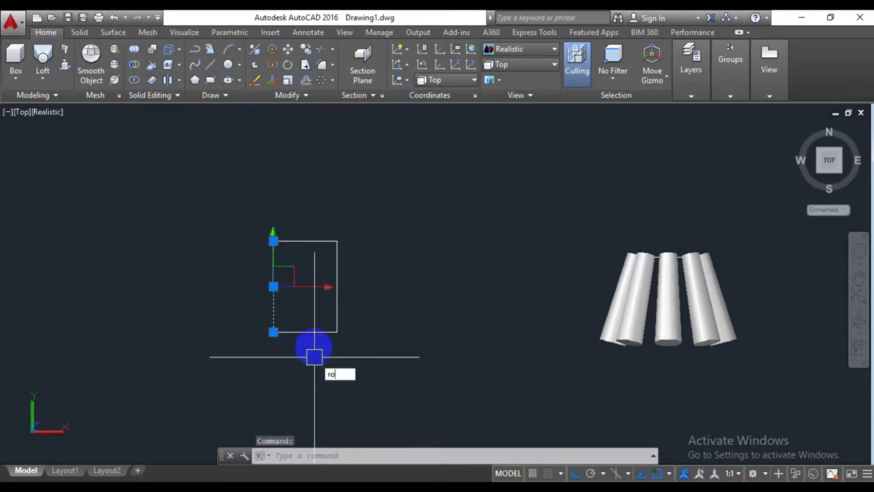
- Rotate the left side -155° about the lower-left corner, then undo it
{"action": "key", "text": "Return"}
{"action": "left_click", "coordinate": [273, 332]}
{"action": "type", "text": "-155"}
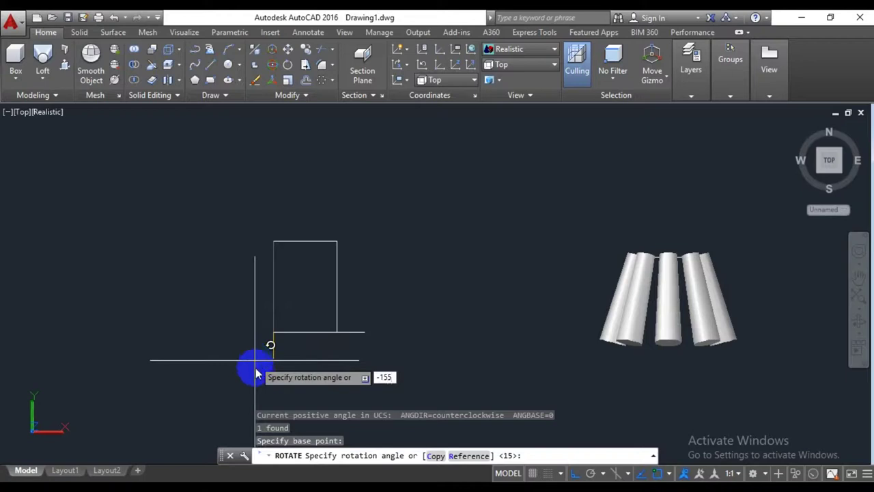
{"action": "key", "text": "Return"}
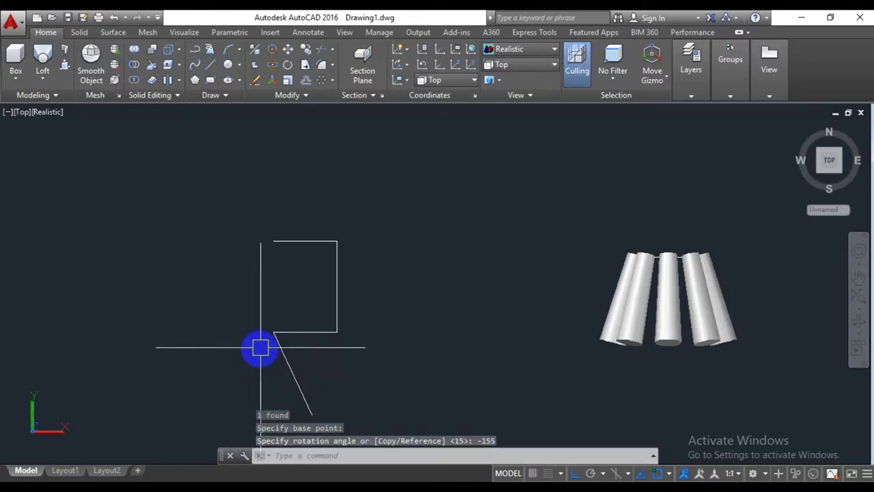
{"action": "key", "text": "ctrl+z"}
{"action": "key", "text": "ctrl+z"}
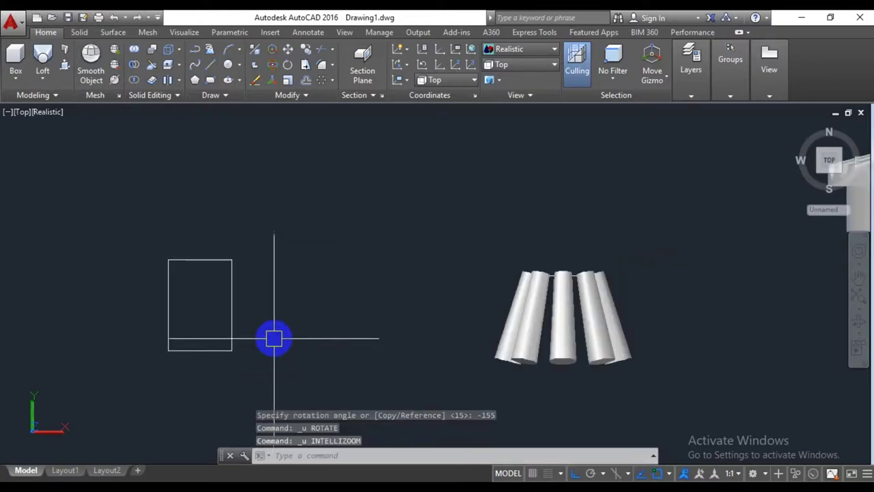
- Rotate the rectangle's left side -15° about its lower-left corner
{"action": "type", "text": "ro"}
{"action": "key", "text": "Return"}
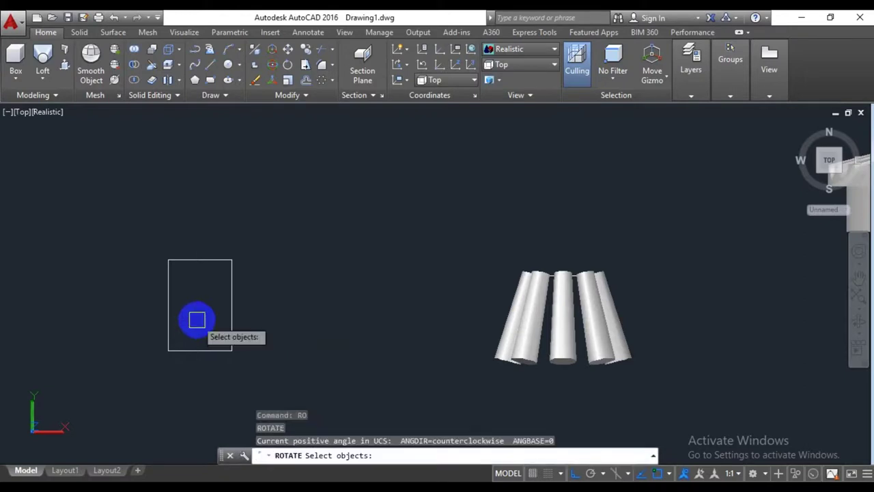
{"action": "left_click", "coordinate": [170, 314]}
{"action": "key", "text": "Return"}
{"action": "left_click", "coordinate": [168, 351]}
{"action": "type", "text": "-15"}
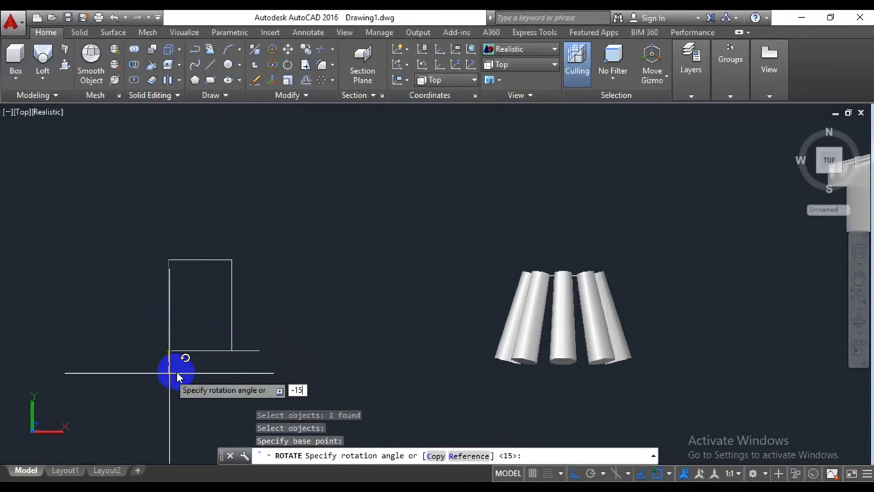
{"action": "key", "text": "Return"}
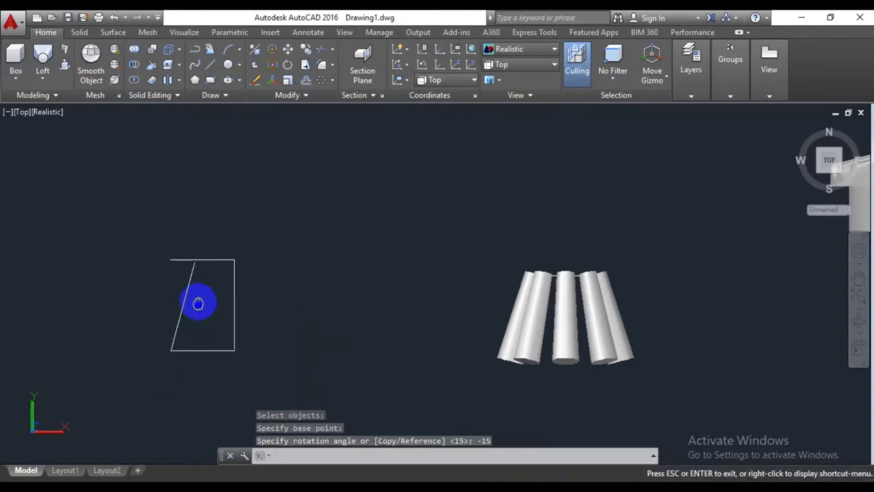
{"action": "middle_click_drag", "start_coordinate": [197, 304], "coordinate": [214, 331]}
{"action": "type", "text": "x"}
{"action": "key", "text": "Return"}
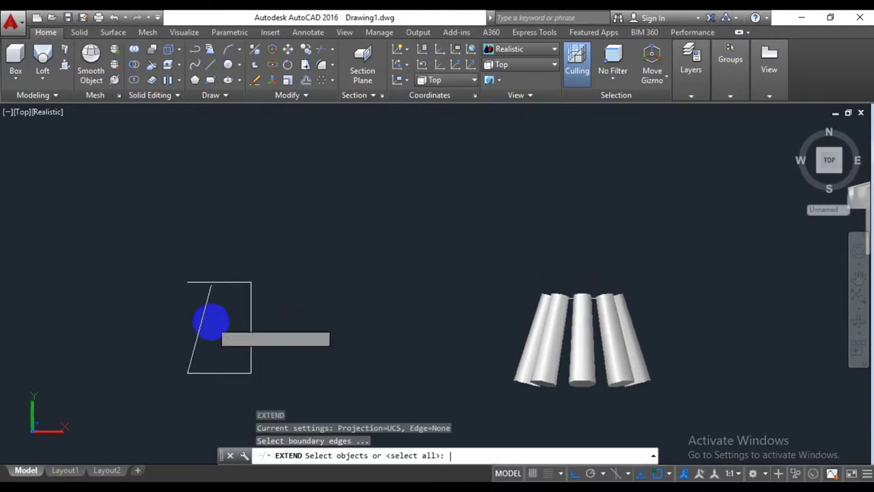
- Extend and trim the slanted outline's lines using all objects as boundaries
{"action": "key", "text": "Return"}
{"action": "key", "text": "Return"}
{"action": "middle_click_drag", "start_coordinate": [220, 311], "coordinate": [236, 333]}
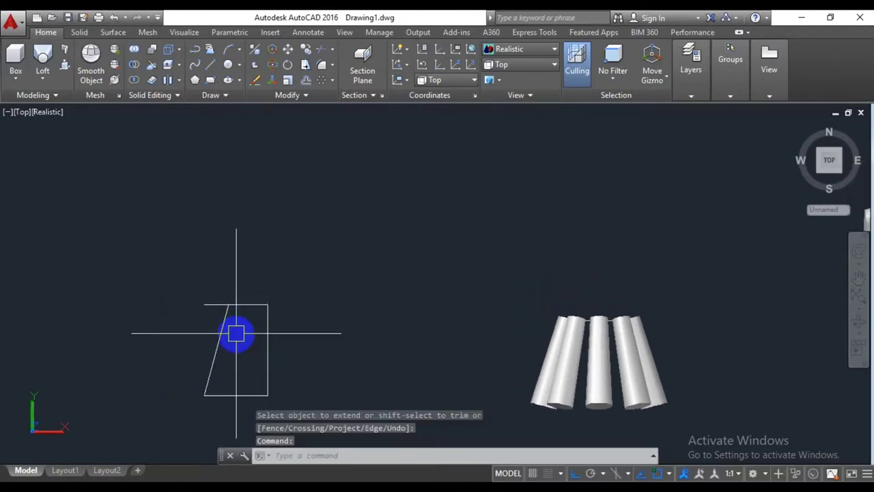
{"action": "type", "text": "tr"}
{"action": "key", "text": "Return"}
{"action": "key", "text": "Return"}
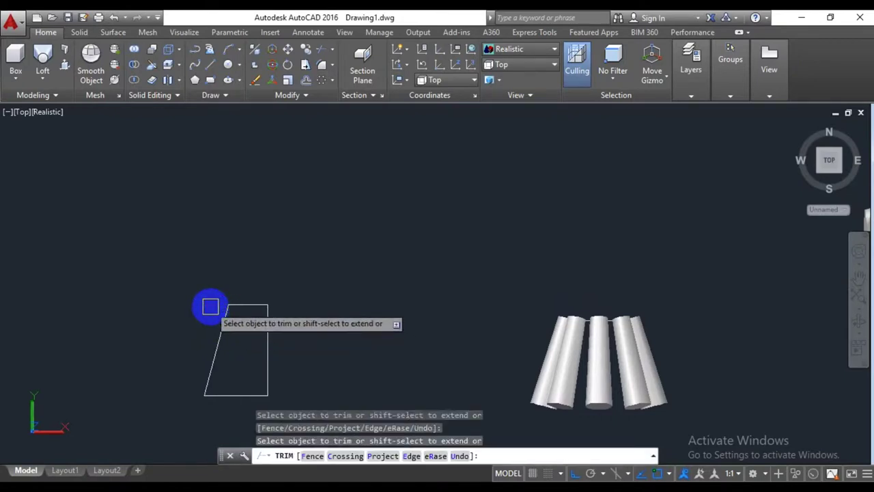
{"action": "key", "text": "Return"}
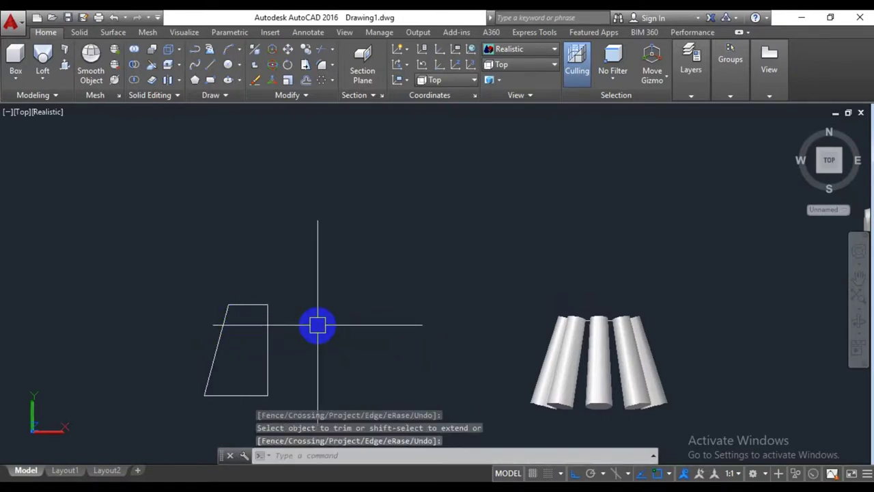
- Delete the trapezoid's top edge
{"action": "scroll", "coordinate": [284, 330], "scroll_direction": "down", "scroll_amount": 3}
{"action": "scroll", "coordinate": [314, 334], "scroll_direction": "up", "scroll_amount": 4}
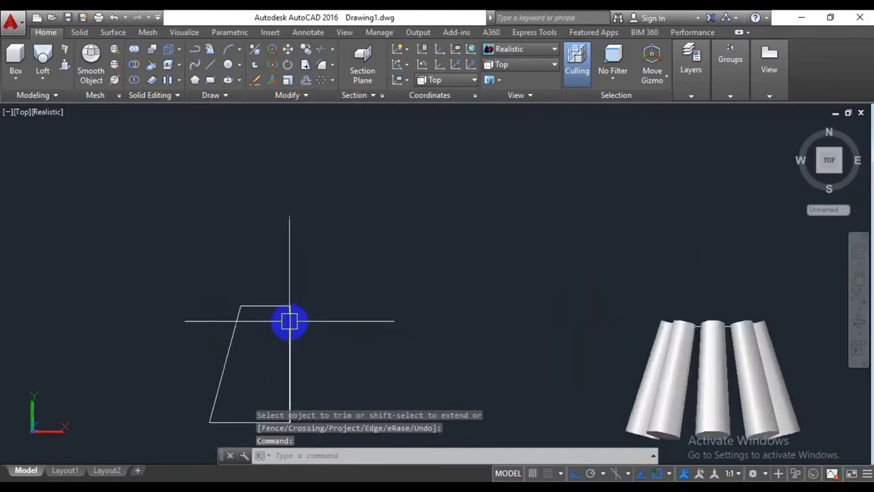
{"action": "left_click", "coordinate": [267, 307]}
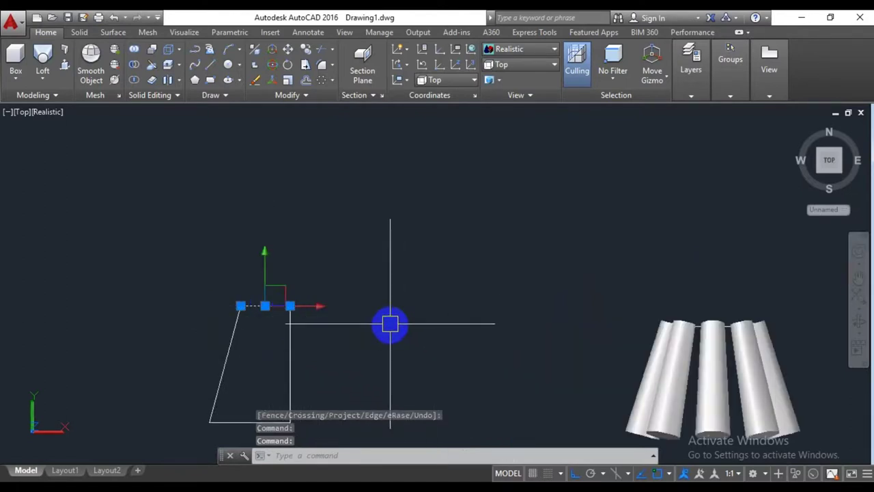
{"action": "key", "text": "Delete"}
{"action": "middle_click_drag", "start_coordinate": [336, 306], "coordinate": [346, 318]}
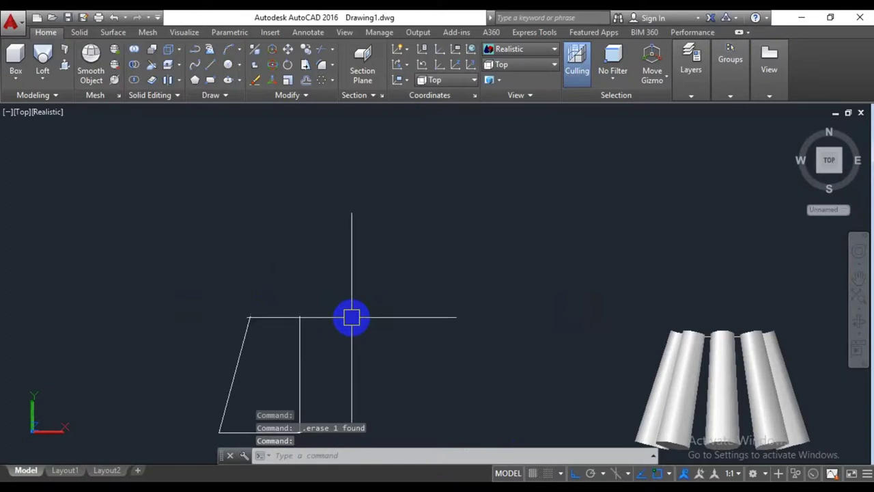
- Start a new top line from the slanted side's top-left corner
{"action": "type", "text": "l"}
{"action": "key", "text": "Return"}
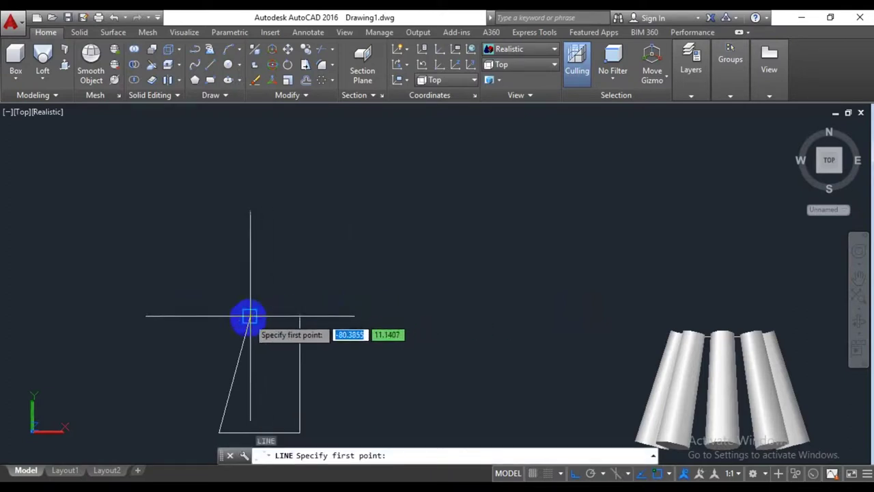
{"action": "left_click", "coordinate": [249, 317]}
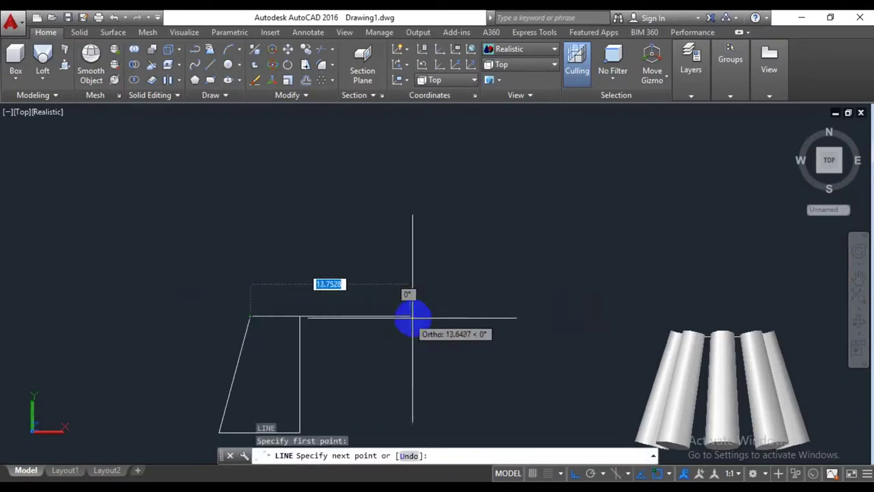
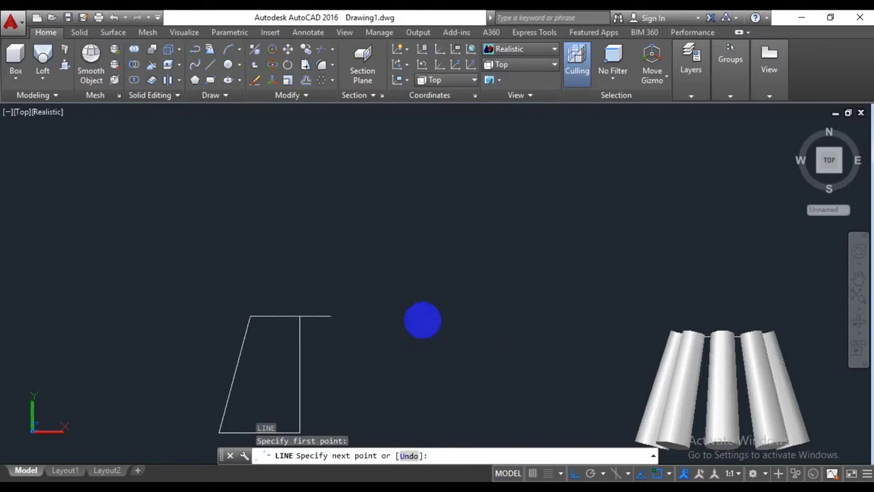
- Close the trapezoid with a 6.93 top edge and erase its slanted right edge
{"action": "type", "text": "6.93"}
{"action": "key", "text": "Return"}
{"action": "key", "text": "Return"}
{"action": "scroll", "coordinate": [328, 327], "scroll_direction": "down", "scroll_amount": 2}
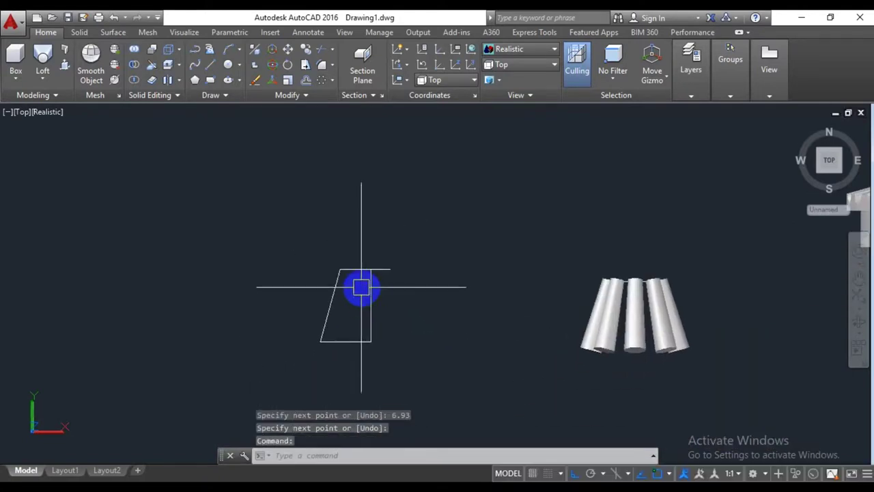
{"action": "left_click", "coordinate": [371, 303]}
{"action": "key", "text": "Delete"}
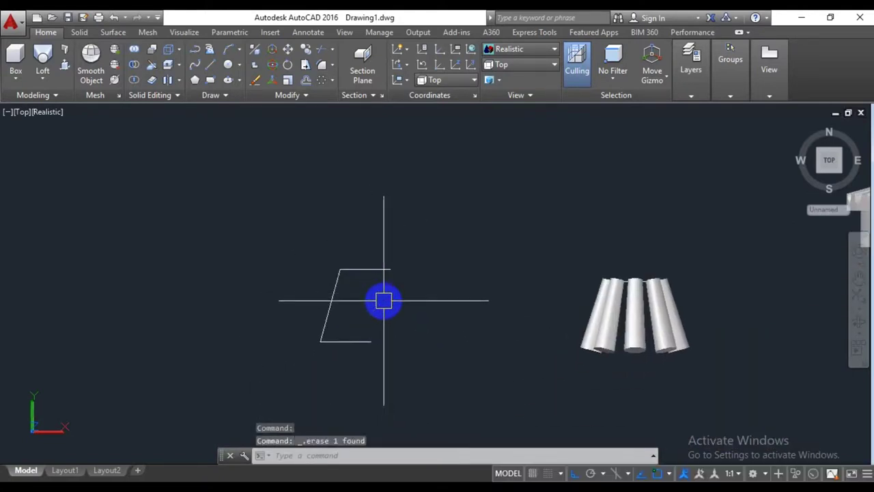
- Draw a vertical line from the top edge's midpoint down to the bottom edge
{"action": "key", "text": "Return"}
{"action": "left_click", "coordinate": [365, 270]}
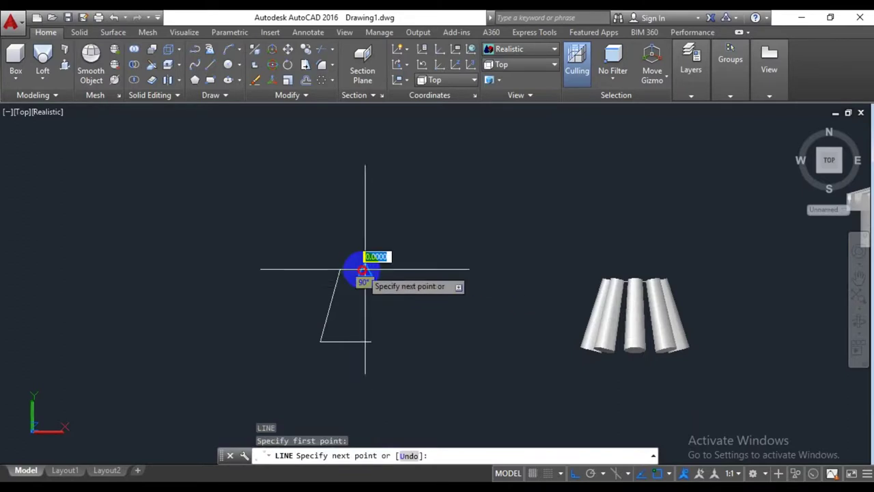
{"action": "left_click", "coordinate": [365, 341]}
{"action": "key", "text": "Return"}
{"action": "middle_click_drag", "start_coordinate": [399, 372], "coordinate": [408, 397]}
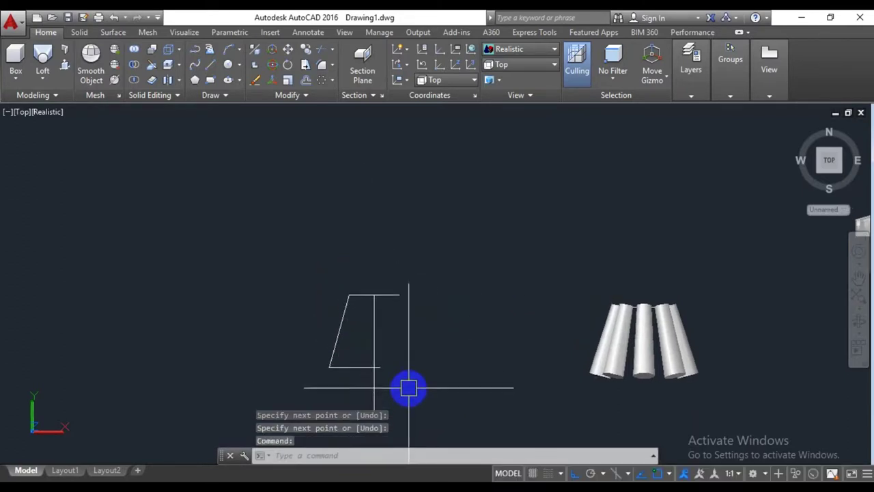
- Trim the vertical line below the bottom edge and the top edge's right overhang
{"action": "type", "text": "tr"}
{"action": "key", "text": "Return"}
{"action": "key", "text": "Return"}
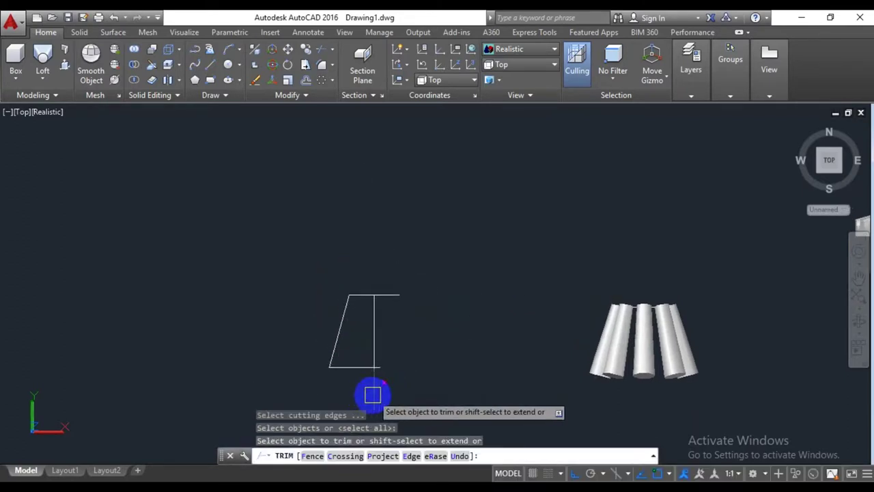
{"action": "left_click", "coordinate": [374, 396]}
{"action": "left_click", "coordinate": [390, 295]}
{"action": "key", "text": "Return"}
{"action": "middle_click_drag", "start_coordinate": [315, 319], "coordinate": [360, 343]}
{"action": "type", "text": "l"}
{"action": "key", "text": "Return"}
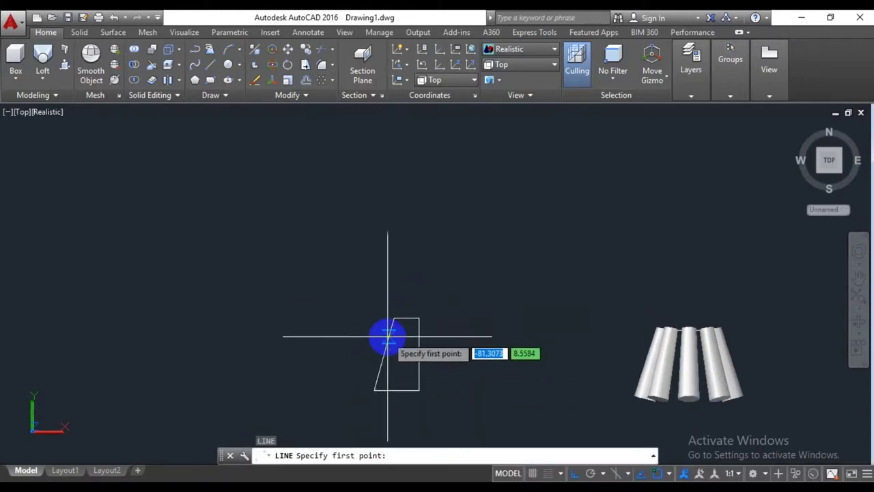
- Cancel the stray line and select the profile's top edge for offsetting
{"action": "key", "text": "Escape"}
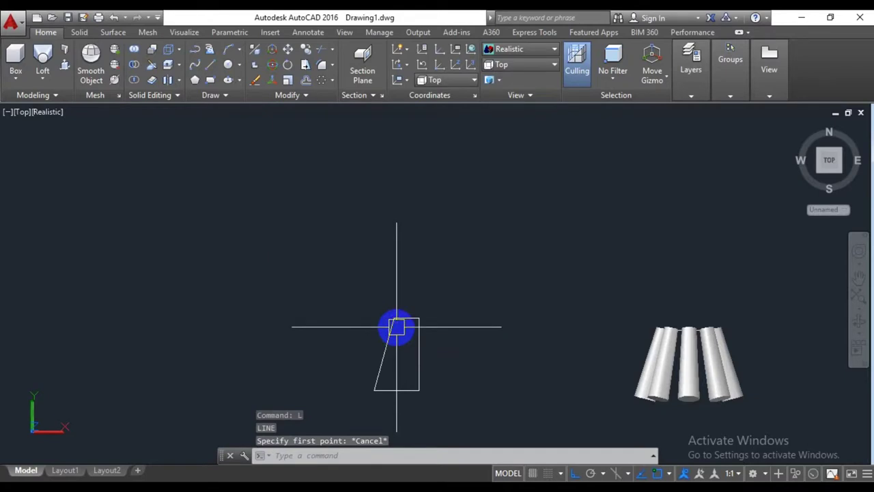
{"action": "type", "text": "o"}
{"action": "key", "text": "Return"}
{"action": "left_click", "coordinate": [401, 322]}
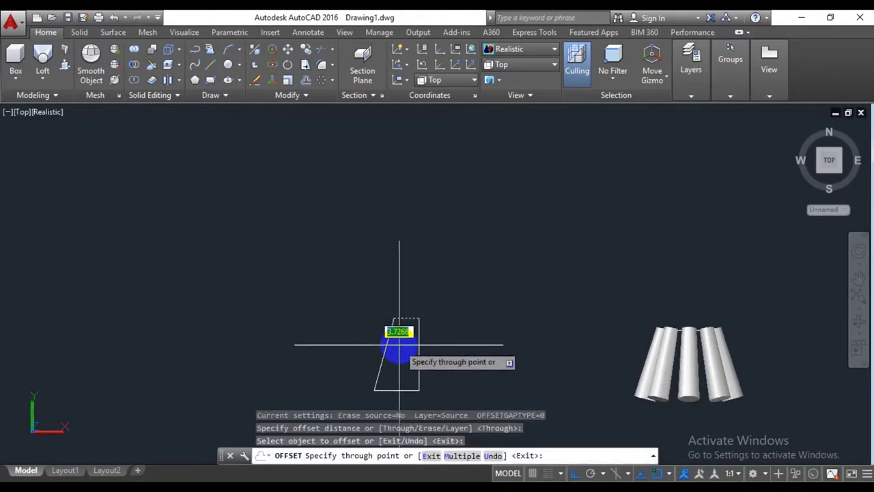
- Offset the top and bottom edges 1 unit inside the profile
{"action": "key", "text": "Return"}
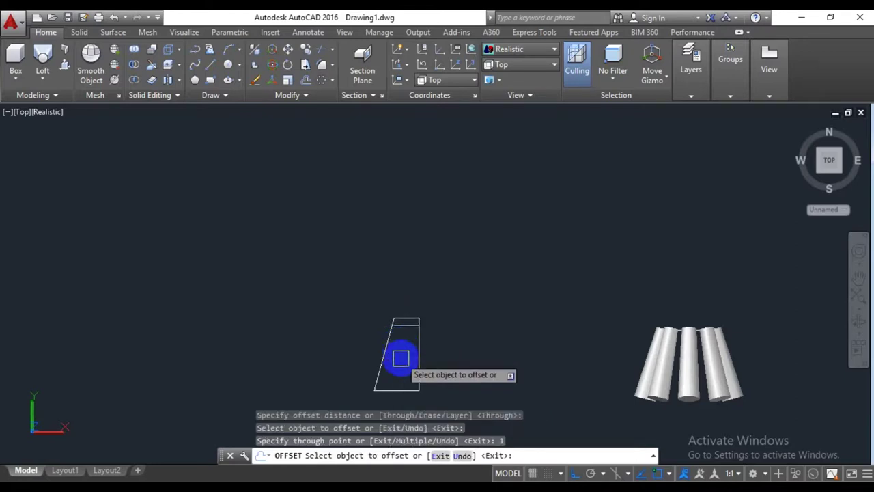
{"action": "left_click", "coordinate": [402, 381]}
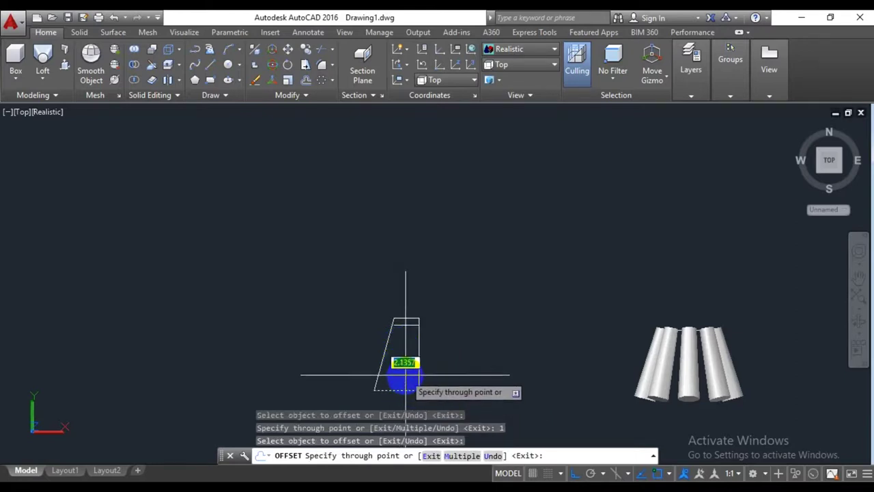
{"action": "left_click", "coordinate": [402, 386]}
{"action": "scroll", "coordinate": [401, 391], "scroll_direction": "up", "scroll_amount": 2}
{"action": "key", "text": "Return"}
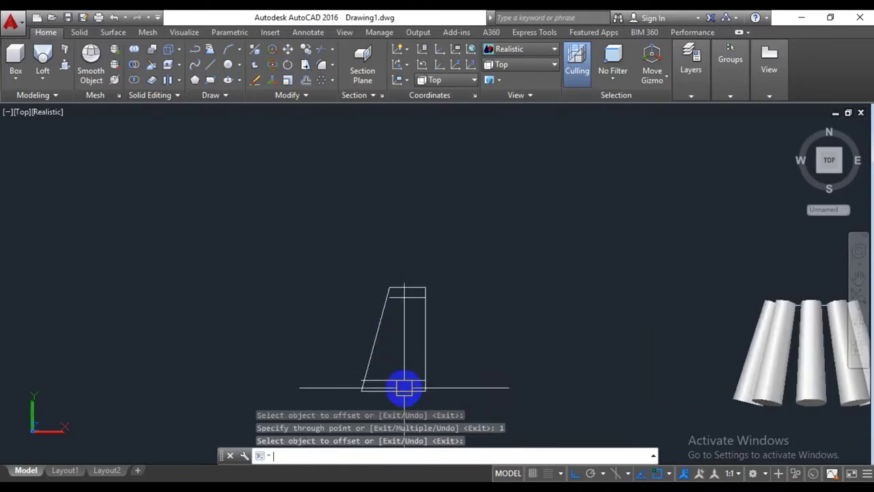
- Draw a short vertical divider between the inner bottom line and the bottom edge
{"action": "type", "text": "l"}
{"action": "key", "text": "Return"}
{"action": "scroll", "coordinate": [400, 390], "scroll_direction": "up", "scroll_amount": 2}
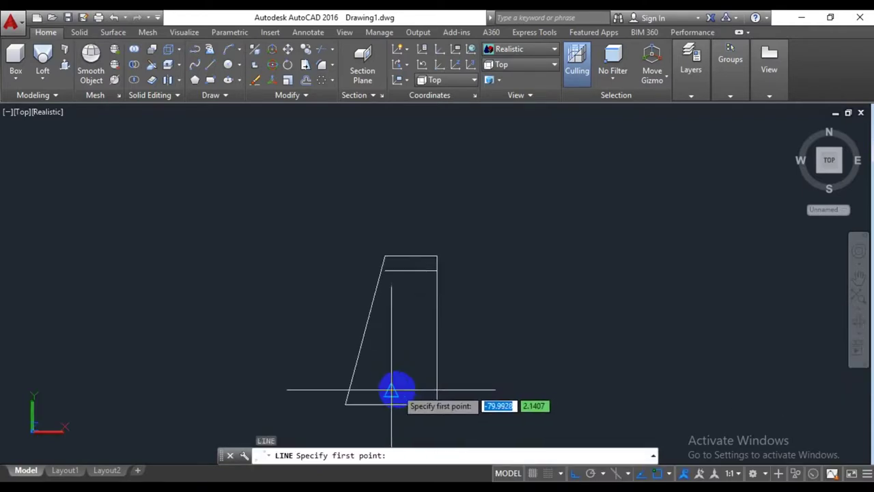
{"action": "left_click", "coordinate": [391, 390]}
{"action": "left_click", "coordinate": [391, 404]}
{"action": "key", "text": "Return"}
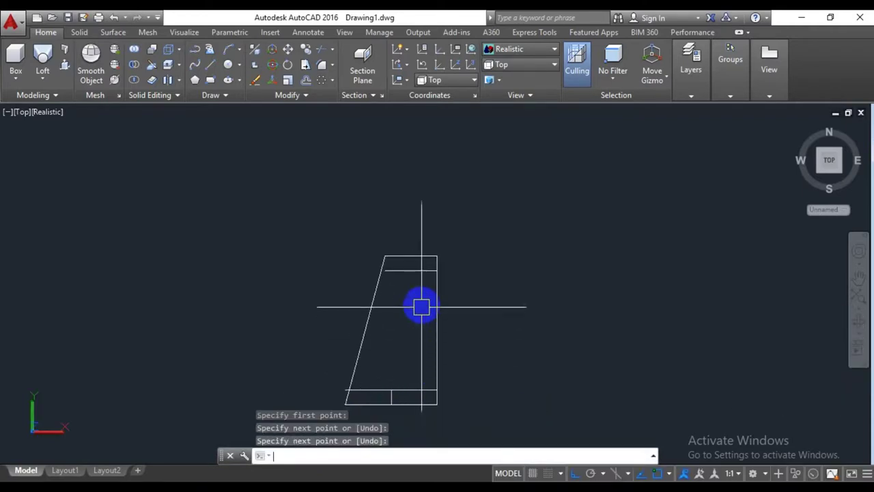
- Draw a divider from the top edge's midpoint and extend it to its boundary
{"action": "key", "text": "Return"}
{"action": "left_click", "coordinate": [412, 271]}
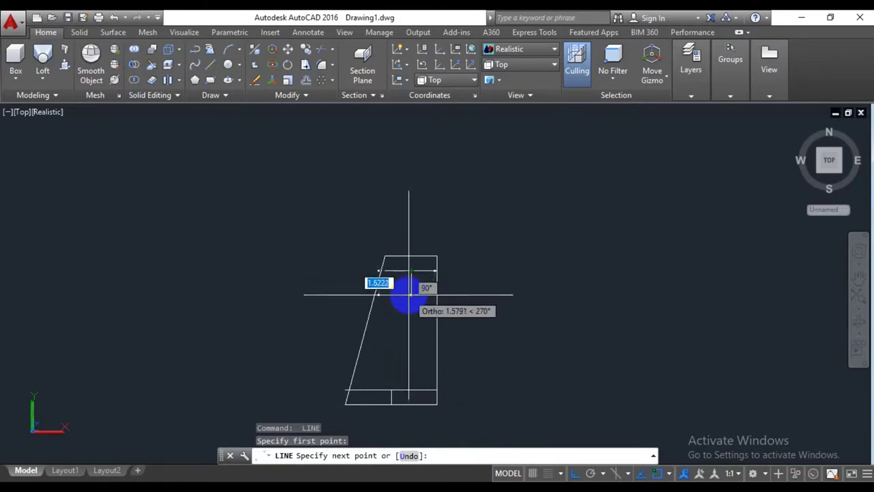
{"action": "key", "text": "Return"}
{"action": "key", "text": "Return"}
{"action": "left_click", "coordinate": [410, 272]}
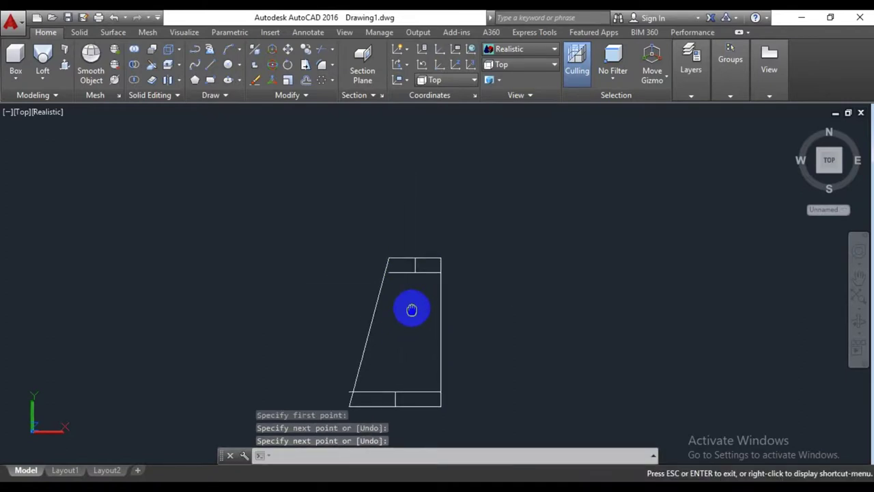
{"action": "middle_click_drag", "start_coordinate": [412, 308], "coordinate": [406, 315]}
{"action": "key", "text": "Return"}
{"action": "key", "text": "Return"}
{"action": "key", "text": "Return"}
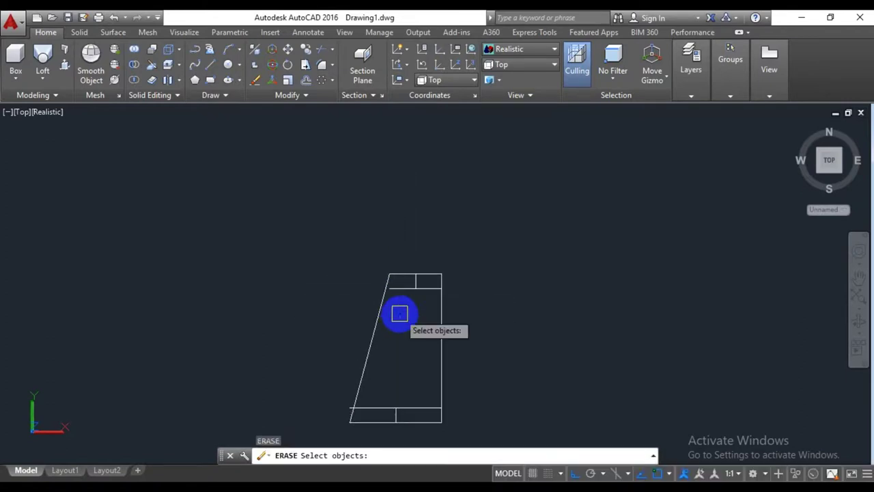
{"action": "key", "text": "Escape"}
{"action": "type", "text": "x"}
{"action": "key", "text": "Return"}
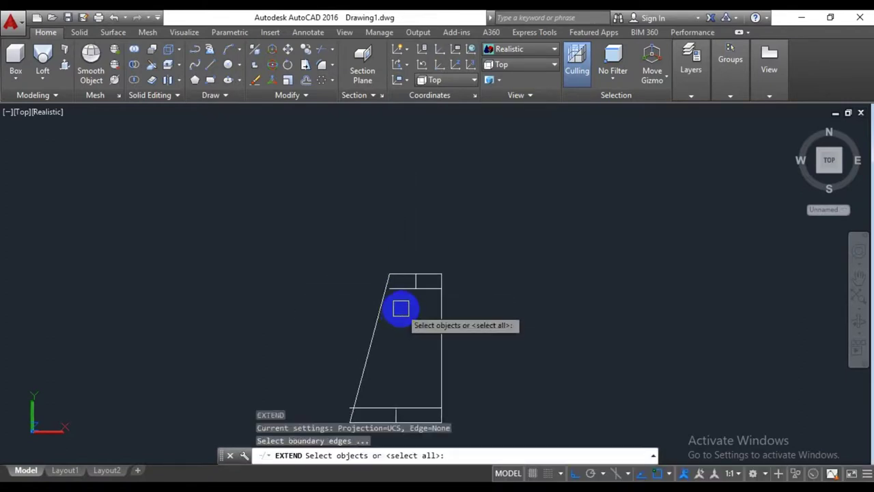
{"action": "key", "text": "Return"}
{"action": "key", "text": "Return"}
{"action": "middle_click_drag", "start_coordinate": [410, 312], "coordinate": [413, 326]}
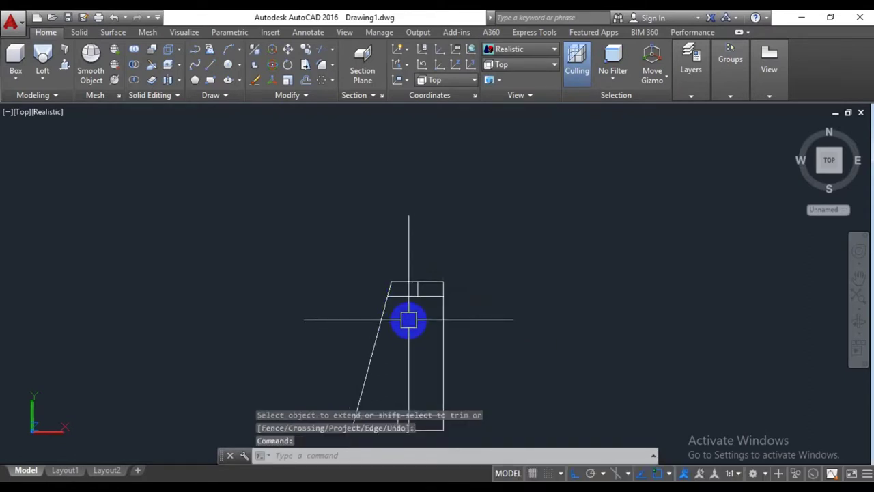
- Offset the bottom line by 3 units, then undo that offset
{"action": "type", "text": "o"}
{"action": "key", "text": "Return"}
{"action": "key", "text": "Return"}
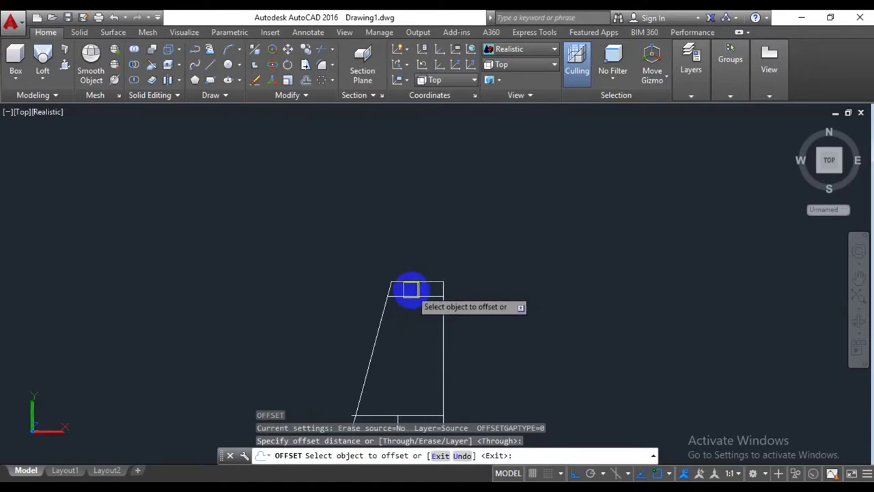
{"action": "middle_click_drag", "start_coordinate": [412, 387], "coordinate": [426, 341]}
{"action": "scroll", "coordinate": [410, 368], "scroll_direction": "up", "scroll_amount": 3}
{"action": "left_click", "coordinate": [409, 367]}
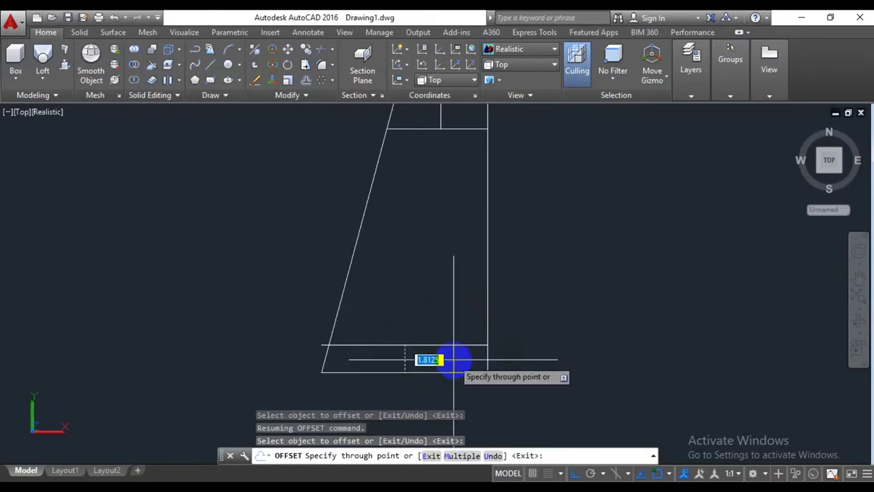
{"action": "type", "text": "3"}
{"action": "key", "text": "Return"}
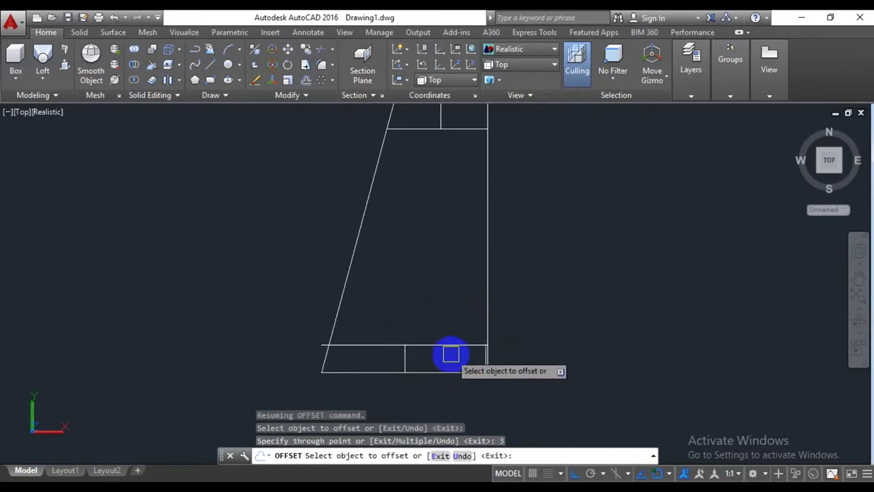
{"action": "key", "text": "ctrl+z"}
{"action": "scroll", "coordinate": [458, 355], "scroll_direction": "up", "scroll_amount": 2}
{"action": "scroll", "coordinate": [468, 358], "scroll_direction": "up", "scroll_amount": 3}
{"action": "key", "text": "ctrl+z"}
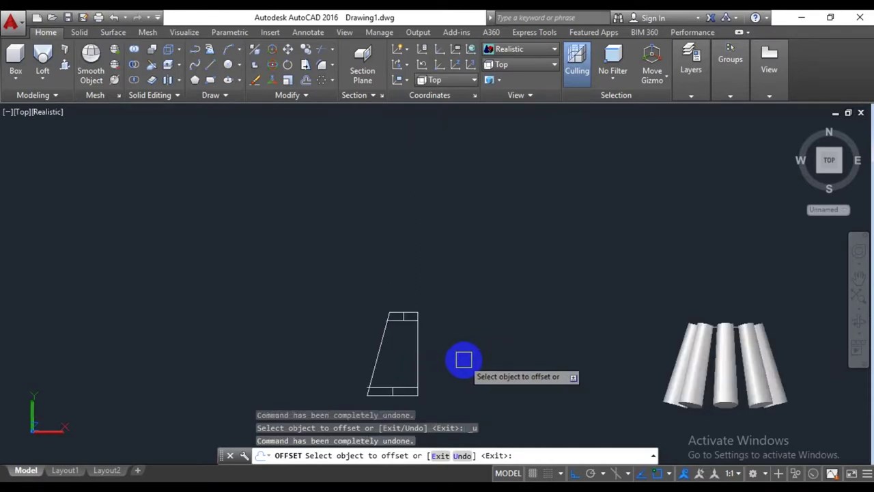
- Add two copies of the bottom divider, each 2 units apart
{"action": "middle_click_drag", "start_coordinate": [464, 359], "coordinate": [510, 318]}
{"action": "key", "text": "Escape"}
{"action": "type", "text": "O"}
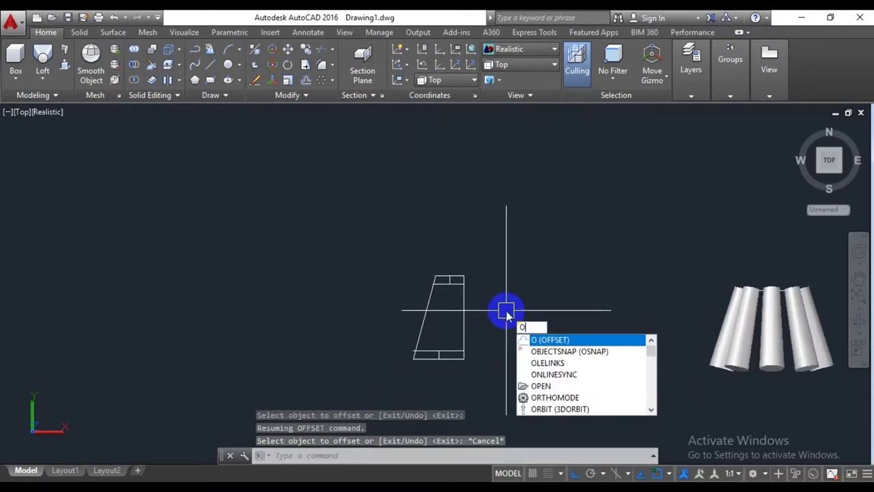
{"action": "key", "text": "Return"}
{"action": "key", "text": "Return"}
{"action": "scroll", "coordinate": [425, 367], "scroll_direction": "up", "scroll_amount": 5}
{"action": "left_click", "coordinate": [452, 341]}
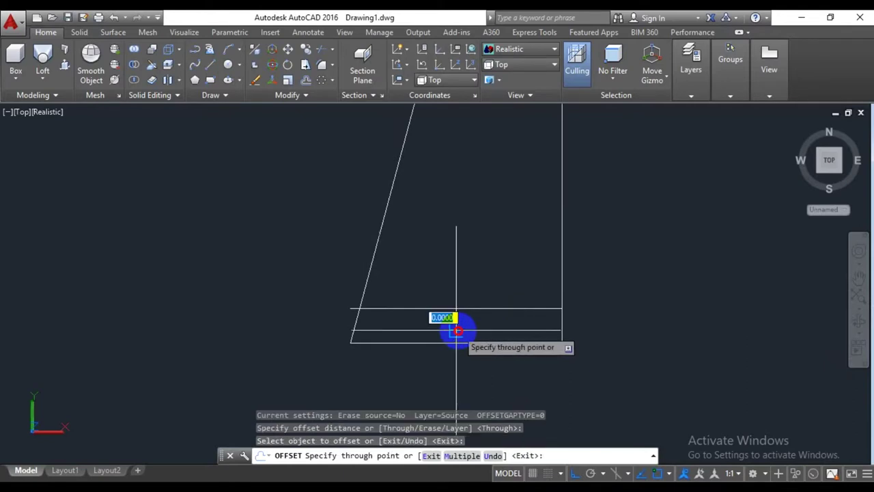
{"action": "key", "text": "Return"}
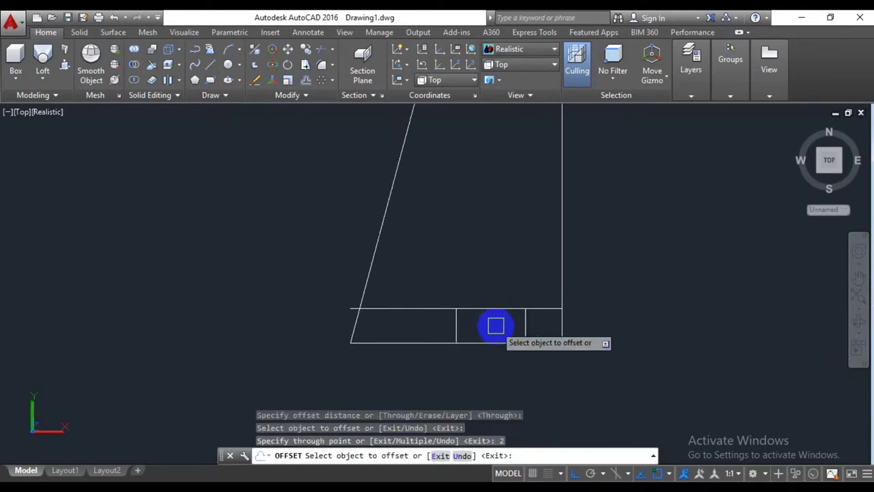
{"action": "left_click", "coordinate": [454, 329]}
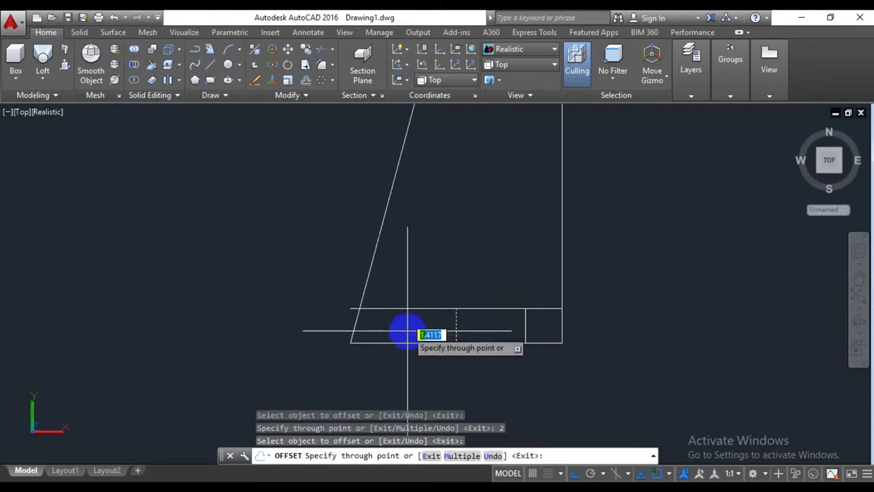
{"action": "key", "text": "Return"}
- Add two copies of the top divider, each 1 unit apart
{"action": "scroll", "coordinate": [474, 353], "scroll_direction": "down", "scroll_amount": 4}
{"action": "scroll", "coordinate": [483, 244], "scroll_direction": "up", "scroll_amount": 3}
{"action": "left_click", "coordinate": [484, 243]}
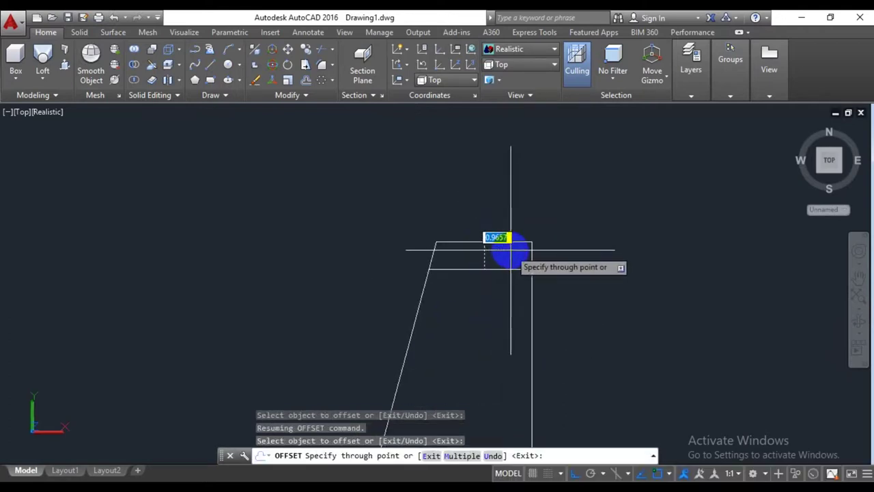
{"action": "key", "text": "Return"}
{"action": "left_click", "coordinate": [482, 254]}
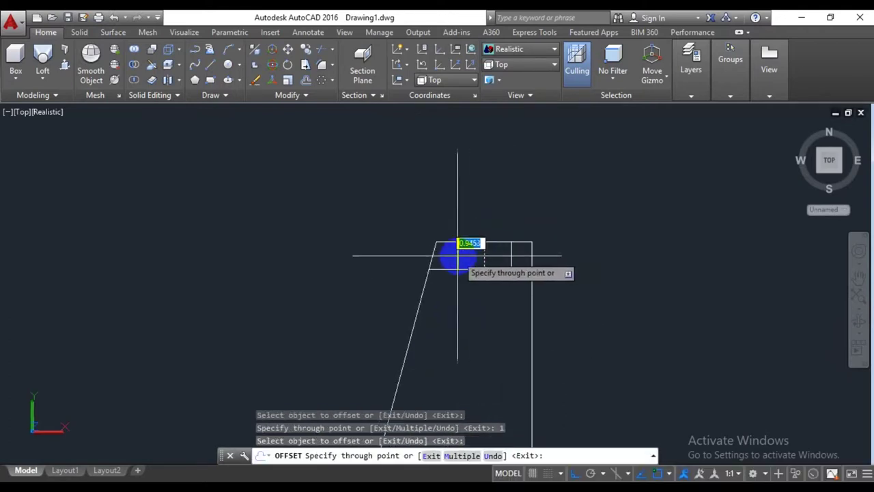
{"action": "key", "text": "Return"}
{"action": "scroll", "coordinate": [503, 298], "scroll_direction": "down", "scroll_amount": 3}
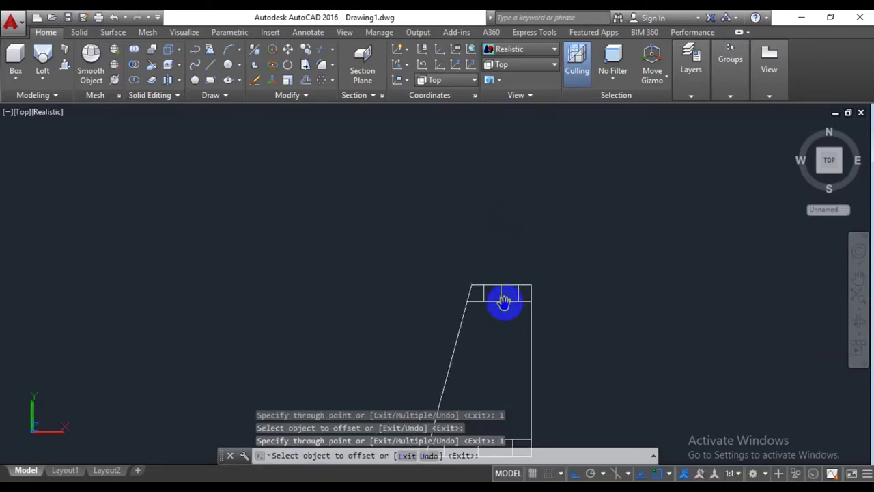
{"action": "scroll", "coordinate": [507, 295], "scroll_direction": "up", "scroll_amount": 3}
{"action": "key", "text": "Escape"}
{"action": "middle_click_drag", "start_coordinate": [507, 295], "coordinate": [508, 307]}
{"action": "type", "text": "tr"}
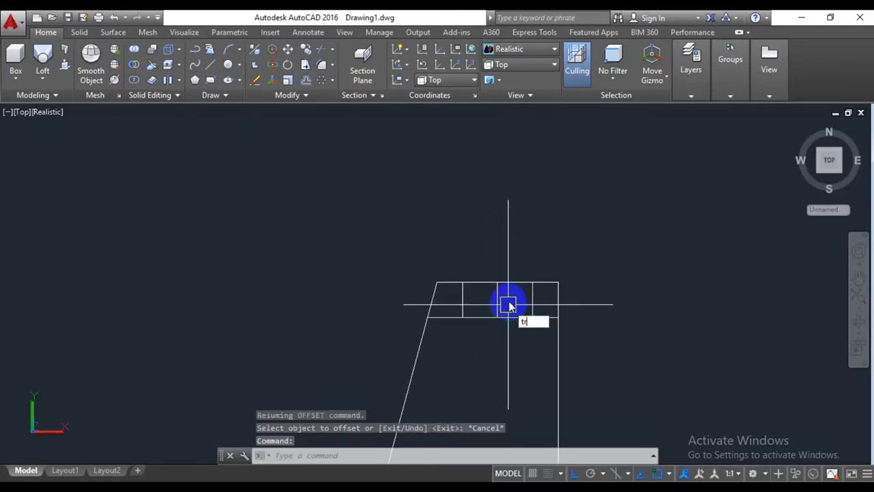
{"action": "key", "text": "Return"}
{"action": "key", "text": "Return"}
- Trim a piece of the top band edge and the small left rectangle's inner edge
{"action": "left_click", "coordinate": [501, 281]}
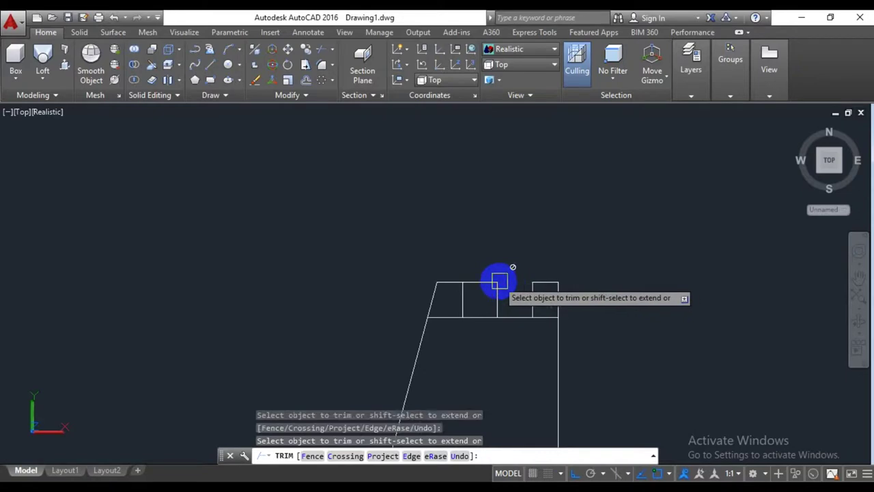
{"action": "left_click", "coordinate": [482, 281]}
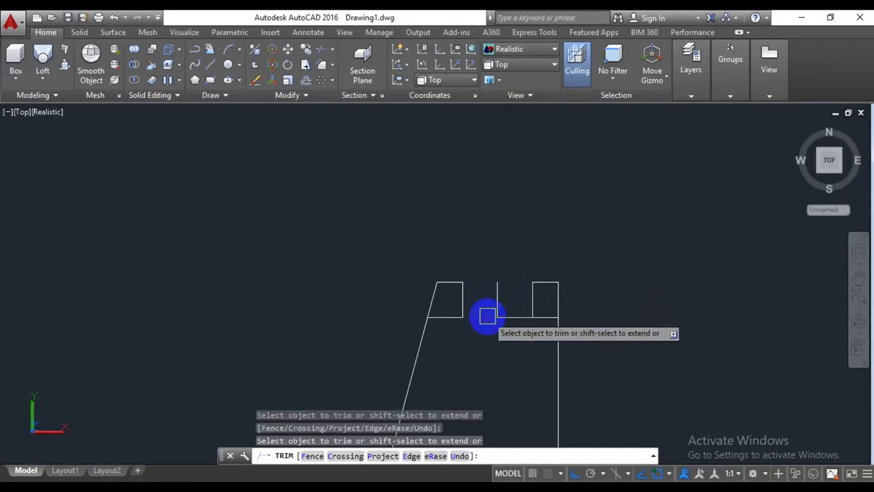
{"action": "key", "text": "ctrl+z"}
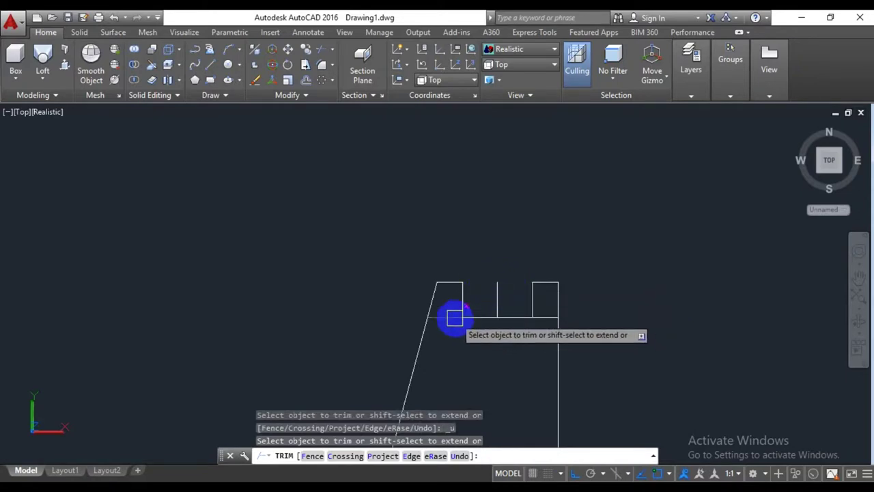
{"action": "left_click", "coordinate": [445, 318]}
{"action": "scroll", "coordinate": [552, 318], "scroll_direction": "down", "scroll_amount": 4}
{"action": "scroll", "coordinate": [564, 307], "scroll_direction": "up", "scroll_amount": 3}
{"action": "scroll", "coordinate": [554, 373], "scroll_direction": "up", "scroll_amount": 1}
{"action": "scroll", "coordinate": [552, 381], "scroll_direction": "up", "scroll_amount": 3}
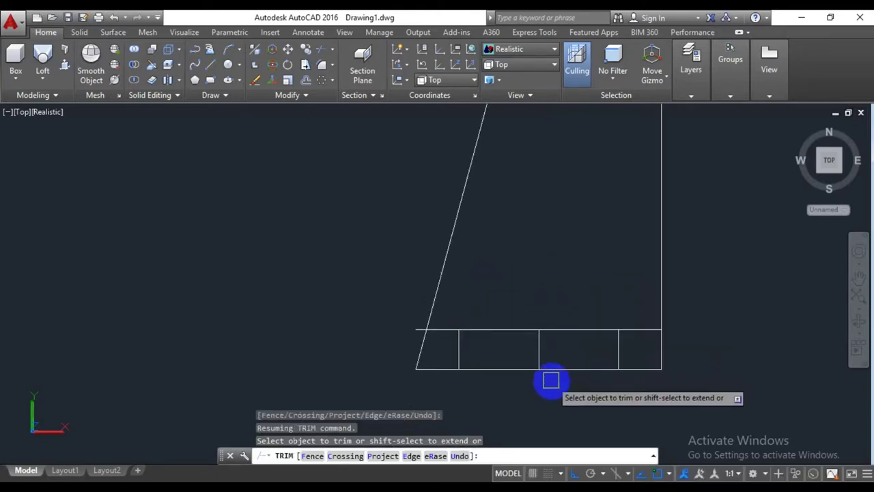
- Trim the middle rectangles' bottom edges and both top-edge segments, then delete the leftover line
{"action": "left_click", "coordinate": [503, 369]}
{"action": "left_click", "coordinate": [568, 369]}
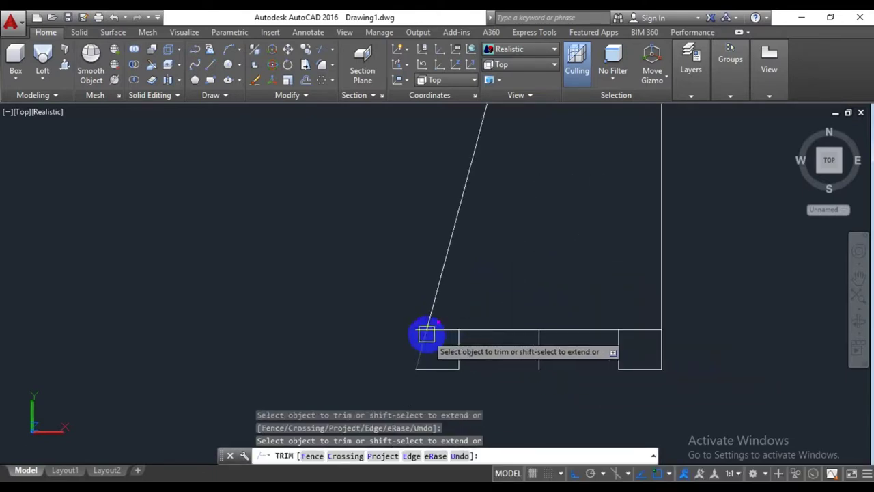
{"action": "left_click", "coordinate": [441, 331]}
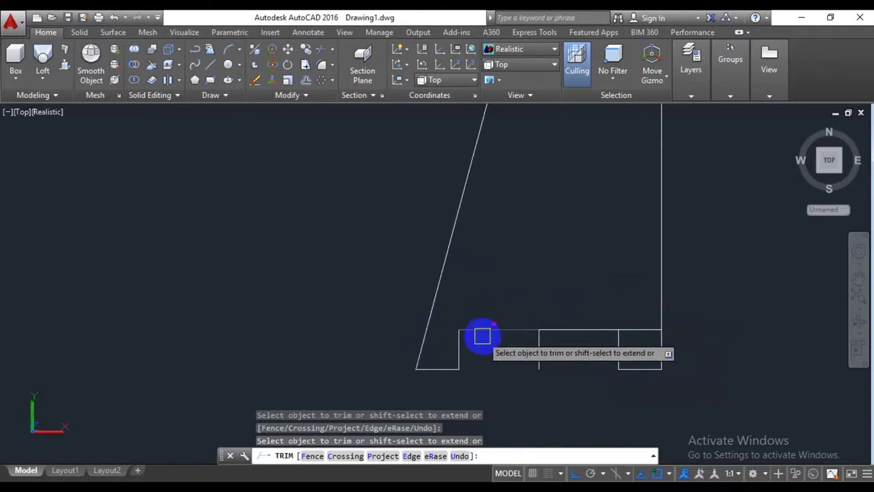
{"action": "left_click", "coordinate": [633, 331]}
{"action": "scroll", "coordinate": [615, 307], "scroll_direction": "down", "scroll_amount": 1}
{"action": "scroll", "coordinate": [603, 345], "scroll_direction": "down", "scroll_amount": 3}
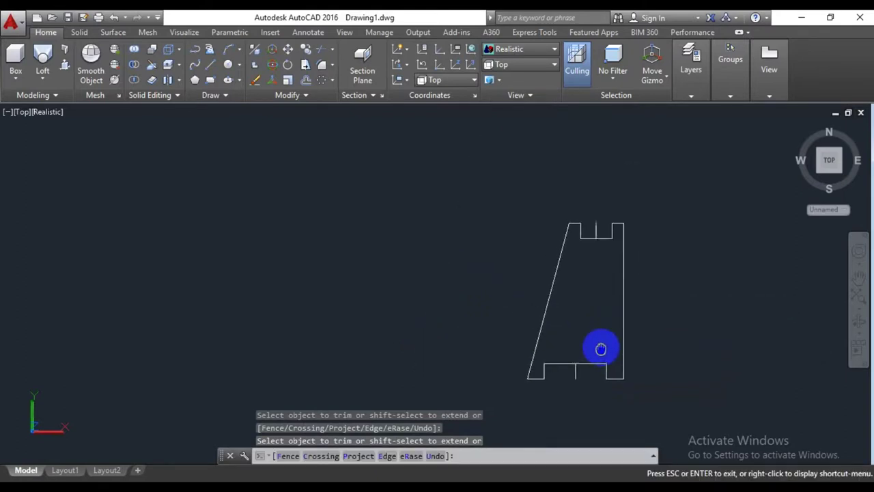
{"action": "scroll", "coordinate": [597, 342], "scroll_direction": "up", "scroll_amount": 3}
{"action": "key", "text": "Return"}
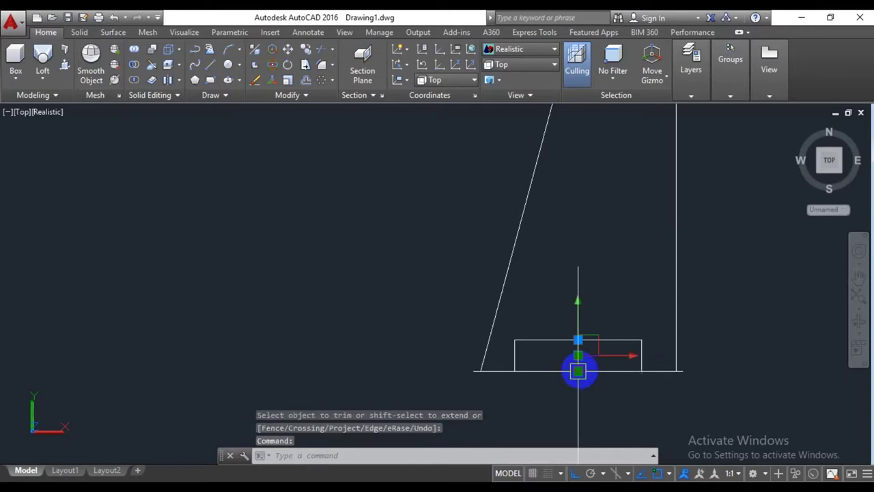
{"action": "key", "text": "Delete"}
- Window-select the notched profile and join its lines with JOIN
{"action": "scroll", "coordinate": [586, 321], "scroll_direction": "down", "scroll_amount": 3}
{"action": "scroll", "coordinate": [600, 241], "scroll_direction": "up", "scroll_amount": 4}
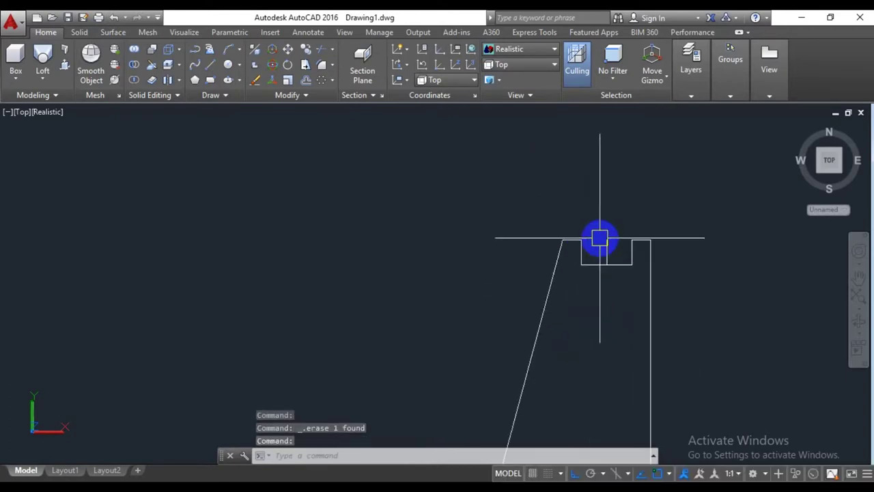
{"action": "left_click", "coordinate": [601, 239]}
{"action": "scroll", "coordinate": [601, 240], "scroll_direction": "down", "scroll_amount": 2}
{"action": "left_click", "coordinate": [649, 220]}
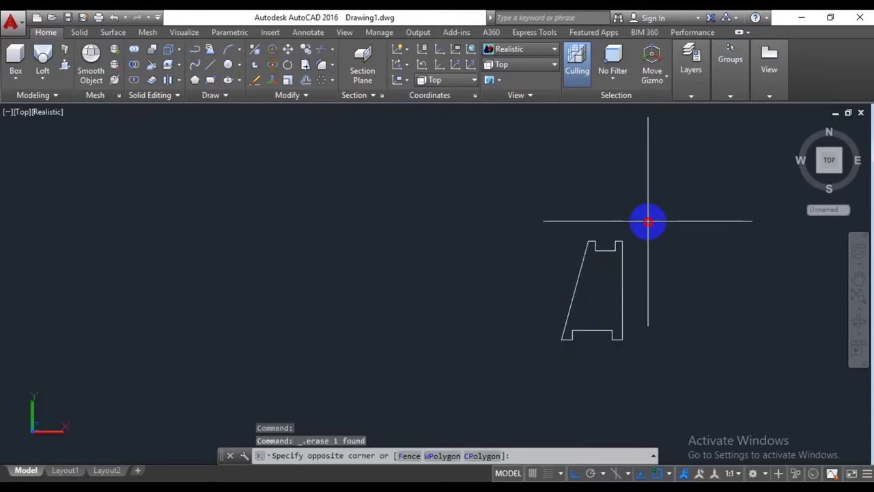
{"action": "left_click", "coordinate": [498, 362]}
{"action": "type", "text": "j"}
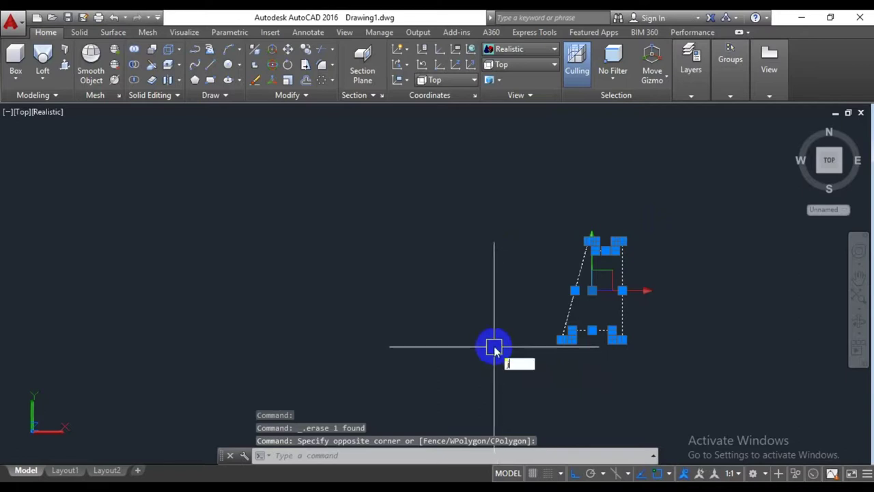
{"action": "key", "text": "Return"}
- Join the two remaining profile pieces into a single polyline
{"action": "left_click", "coordinate": [584, 334]}
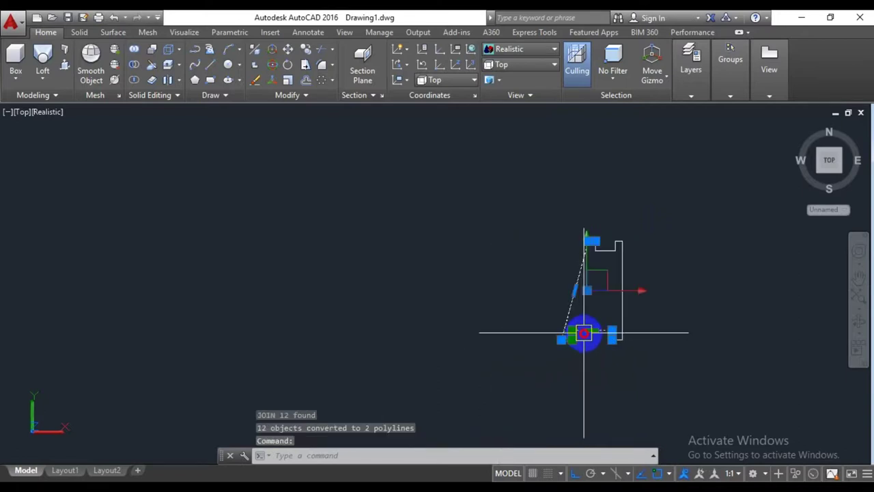
{"action": "left_click", "coordinate": [627, 318]}
{"action": "type", "text": "j"}
{"action": "key", "text": "Return"}
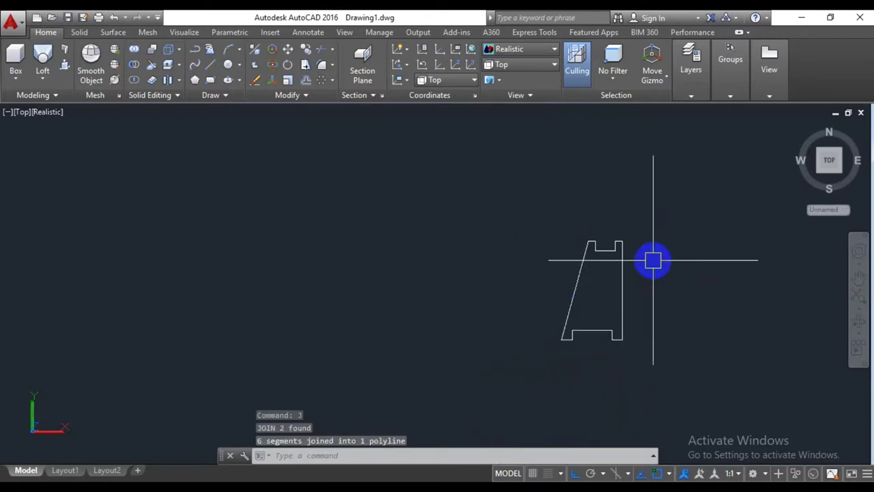
{"action": "left_click", "coordinate": [626, 316]}
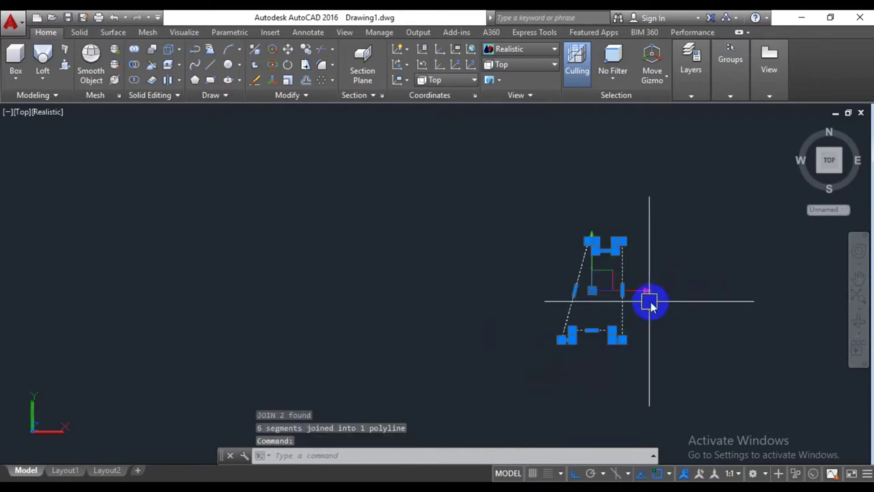
{"action": "key", "text": "Escape"}
{"action": "middle_click_drag", "start_coordinate": [624, 287], "coordinate": [624, 333]}
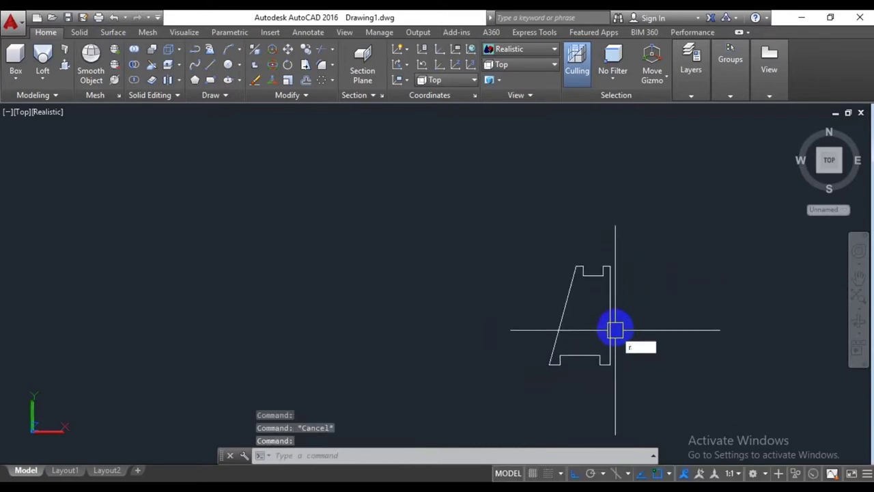
{"action": "type", "text": "ev"}
{"action": "key", "text": "Return"}
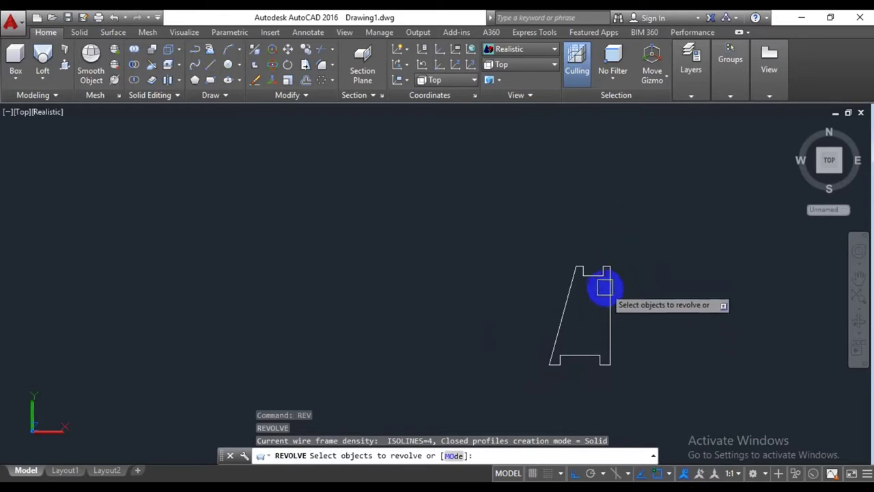
- Select the notched profile, set the axis along its right edge, and revolve it 360°
{"action": "left_click", "coordinate": [610, 293]}
{"action": "key", "text": "Return"}
{"action": "left_click", "coordinate": [610, 266]}
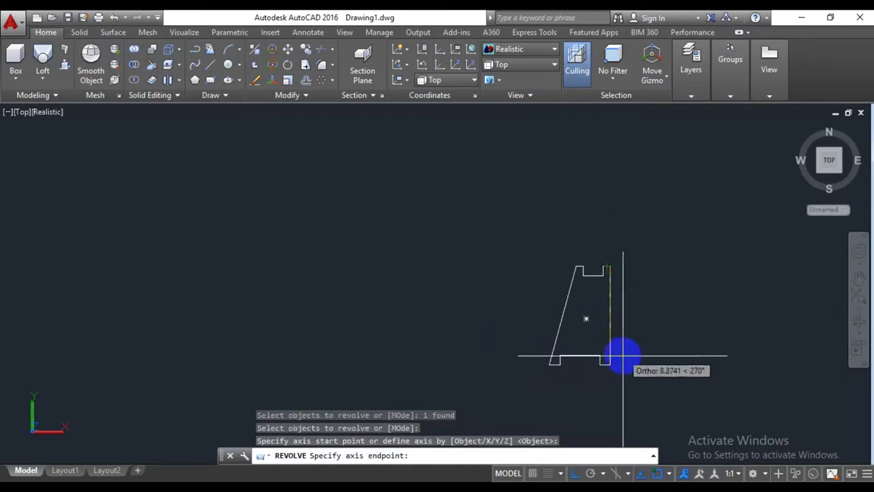
{"action": "left_click", "coordinate": [610, 364]}
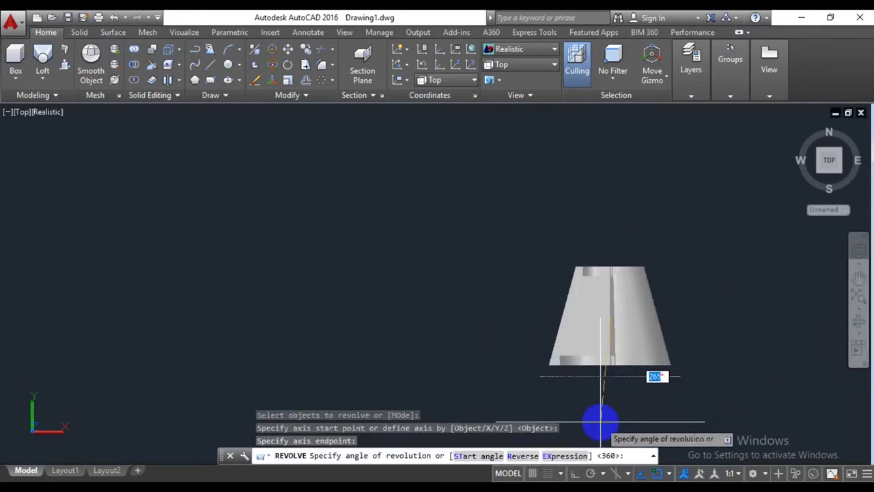
{"action": "type", "text": "3"}
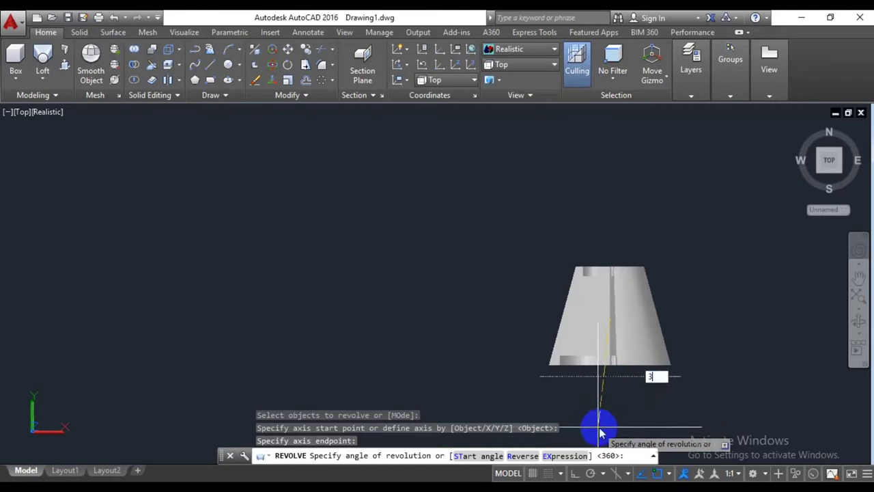
{"action": "type", "text": "60"}
{"action": "key", "text": "Return"}
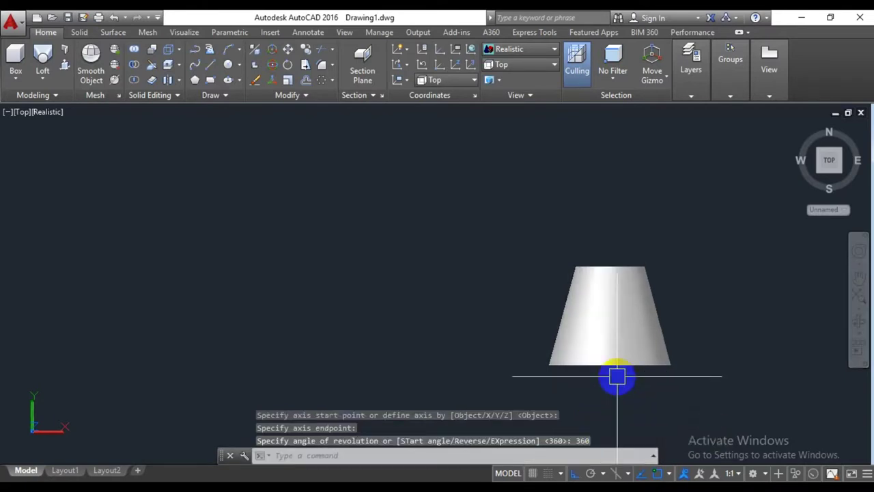
{"action": "scroll", "coordinate": [617, 377], "scroll_direction": "down", "scroll_amount": 3}
{"action": "mouse_move", "coordinate": [597, 337]}
{"action": "middle_mouse_down", "text": "shift"}
{"action": "mouse_move", "coordinate": [777, 314]}
{"action": "mouse_move", "coordinate": [829, 250]}
{"action": "mouse_move", "coordinate": [731, 312]}
{"action": "mouse_move", "coordinate": [611, 348]}
{"action": "mouse_move", "coordinate": [652, 329]}
{"action": "mouse_move", "coordinate": [649, 314]}
{"action": "middle_mouse_up", "text": "shift"}
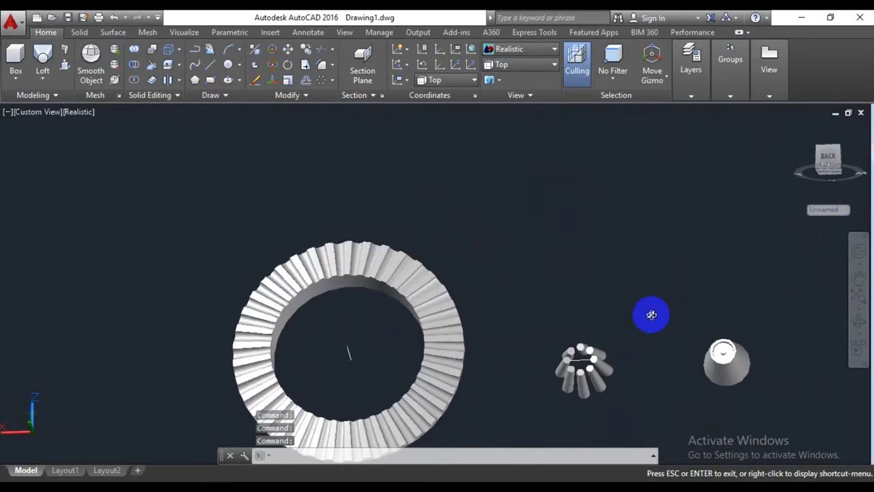
- Switch the model's visual style to 2D Wireframe
{"action": "scroll", "coordinate": [580, 362], "scroll_direction": "up", "scroll_amount": 2}
{"action": "scroll", "coordinate": [586, 355], "scroll_direction": "up", "scroll_amount": 2}
{"action": "scroll", "coordinate": [707, 336], "scroll_direction": "up", "scroll_amount": 2}
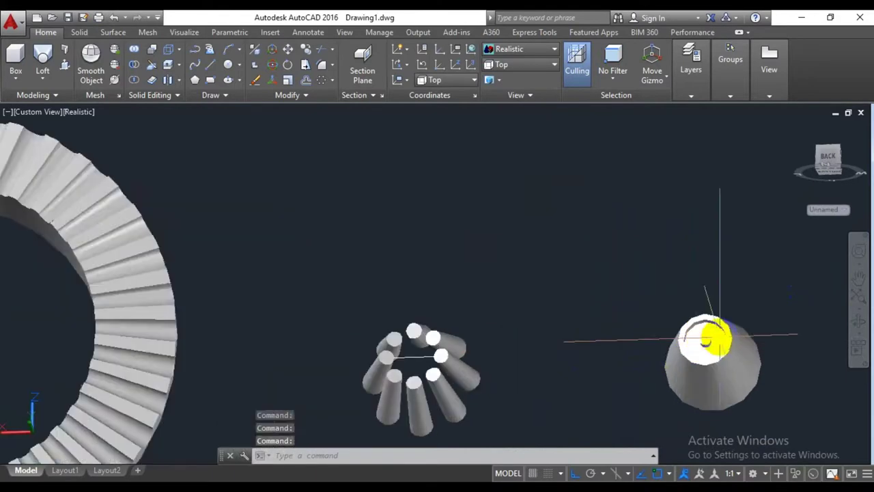
{"action": "scroll", "coordinate": [713, 335], "scroll_direction": "down", "scroll_amount": 1}
{"action": "middle_click_drag", "start_coordinate": [713, 335], "coordinate": [683, 353]}
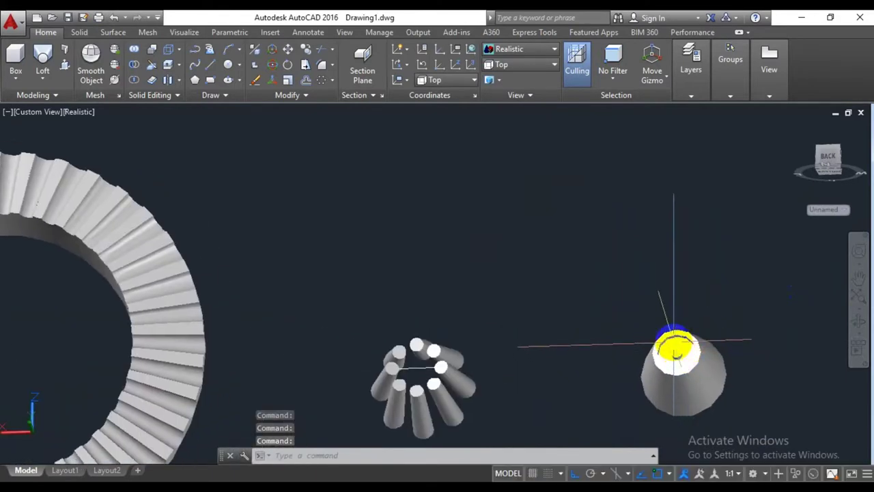
{"action": "type", "text": "vs"}
{"action": "key", "text": "Return"}
{"action": "type", "text": "2"}
{"action": "key", "text": "Return"}
{"action": "scroll", "coordinate": [683, 362], "scroll_direction": "up", "scroll_amount": 2}
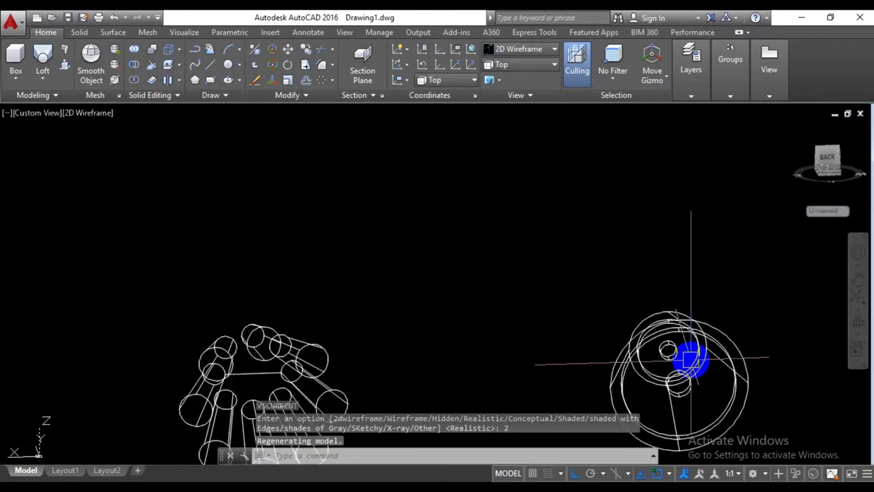
{"action": "type", "text": "n"}
{"action": "key", "text": "Escape"}
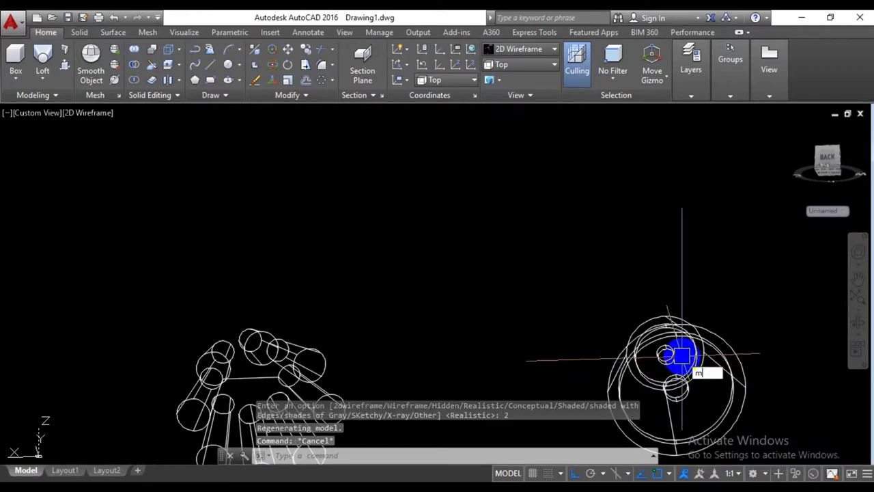
- Move the revolved cone from its centre to the centre of the ring of teeth
{"action": "key", "text": "Return"}
{"action": "left_click", "coordinate": [726, 347]}
{"action": "left_click", "coordinate": [663, 387]}
{"action": "key", "text": "Return"}
{"action": "scroll", "coordinate": [694, 370], "scroll_direction": "up", "scroll_amount": 2}
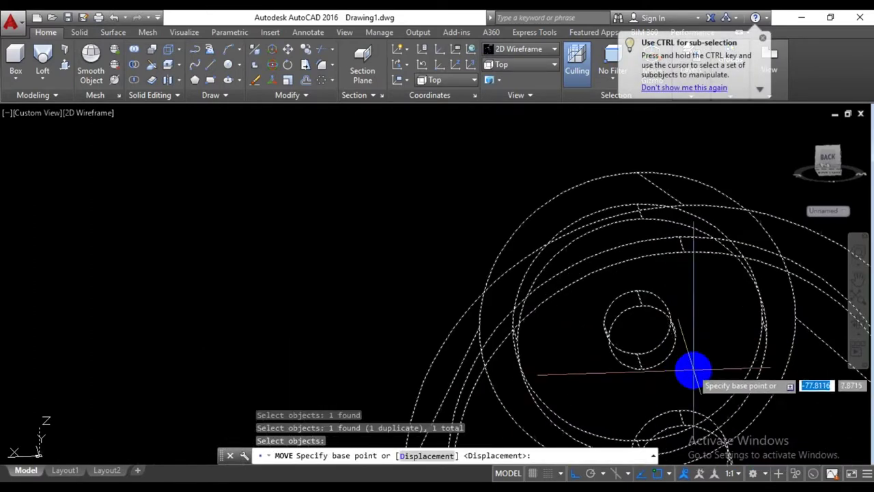
{"action": "left_click", "coordinate": [637, 324]}
{"action": "scroll", "coordinate": [649, 335], "scroll_direction": "down", "scroll_amount": 3}
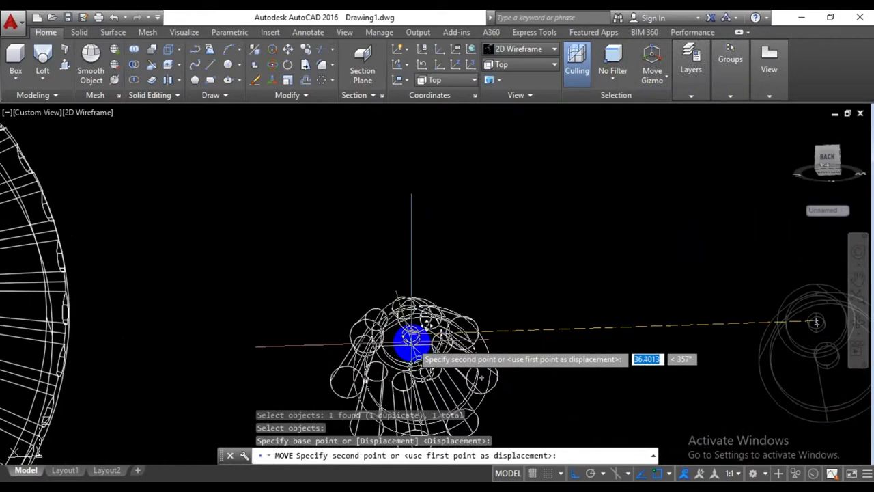
{"action": "left_click", "coordinate": [402, 347]}
- Orbit around the ring and cone to check the cone's placement
{"action": "mouse_move", "coordinate": [500, 351]}
{"action": "middle_mouse_down", "text": "shift"}
{"action": "mouse_move", "coordinate": [483, 350]}
{"action": "mouse_move", "coordinate": [510, 312]}
{"action": "mouse_move", "coordinate": [507, 289]}
{"action": "middle_mouse_up", "text": "shift"}
{"action": "scroll", "coordinate": [507, 289], "scroll_direction": "down", "scroll_amount": 5}
{"action": "mouse_move", "coordinate": [439, 296]}
{"action": "middle_mouse_down", "text": "shift"}
{"action": "mouse_move", "coordinate": [529, 277]}
{"action": "mouse_move", "coordinate": [551, 234]}
{"action": "mouse_move", "coordinate": [526, 258]}
{"action": "middle_mouse_up", "text": "shift"}
{"action": "left_click", "coordinate": [401, 305]}
{"action": "mouse_move", "coordinate": [459, 293]}
{"action": "middle_mouse_down", "text": "shift"}
{"action": "mouse_move", "coordinate": [464, 263]}
{"action": "mouse_move", "coordinate": [449, 318]}
{"action": "middle_mouse_up", "text": "shift"}
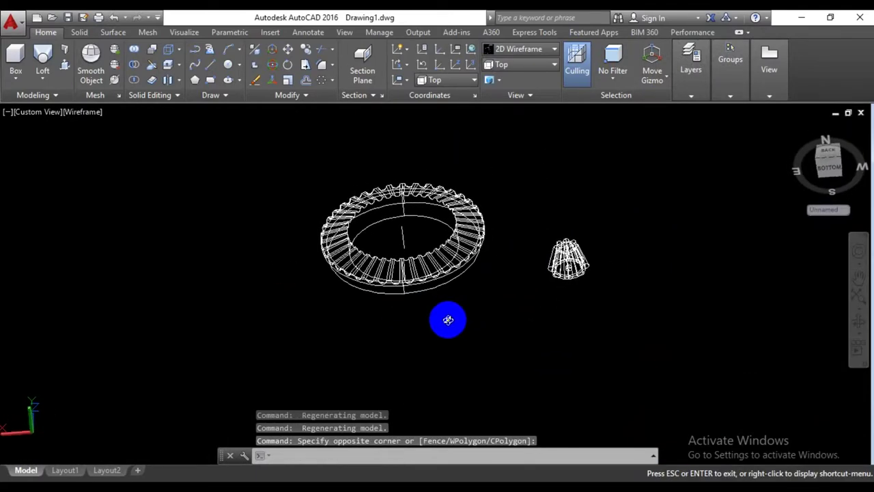
{"action": "left_click", "coordinate": [459, 319]}
{"action": "mouse_move", "coordinate": [556, 326]}
{"action": "middle_mouse_down", "text": "shift"}
{"action": "mouse_move", "coordinate": [572, 327]}
{"action": "mouse_move", "coordinate": [548, 350]}
{"action": "middle_mouse_up", "text": "shift"}
{"action": "key", "text": "Escape"}
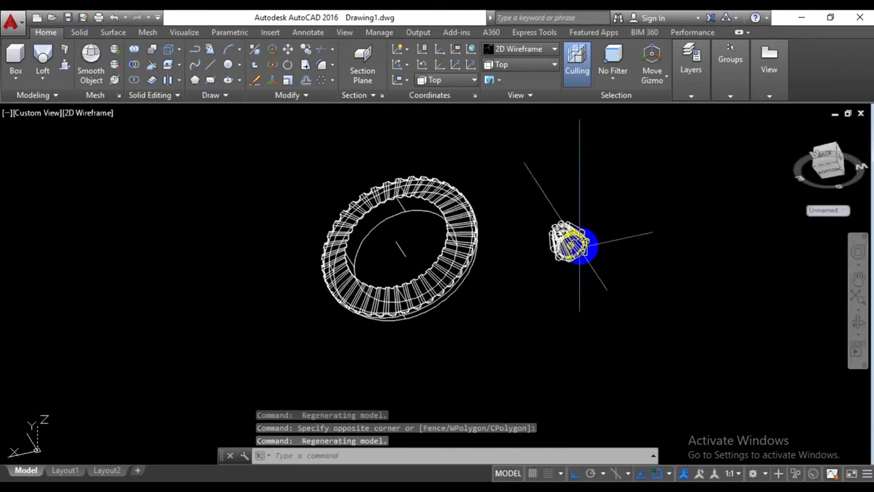
{"action": "scroll", "coordinate": [592, 254], "scroll_direction": "up", "scroll_amount": 5}
{"action": "middle_click_drag", "start_coordinate": [592, 255], "coordinate": [587, 270]}
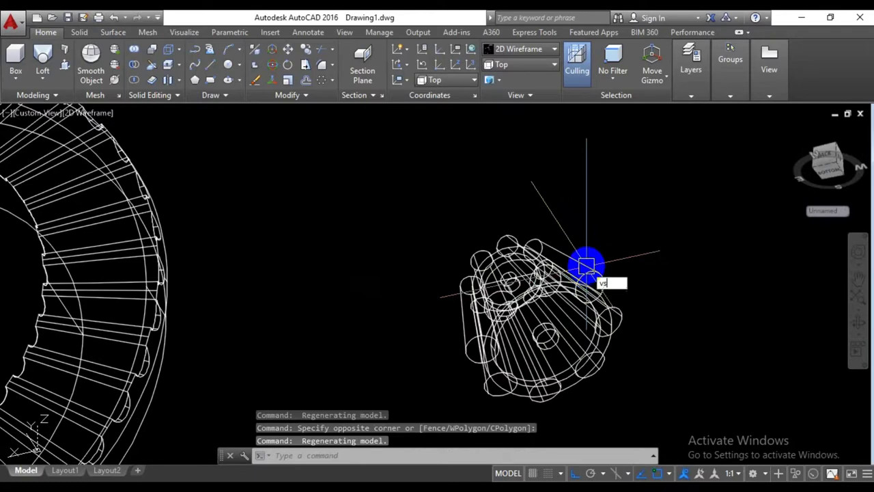
{"action": "key", "text": "Return"}
{"action": "key", "text": "Return"}
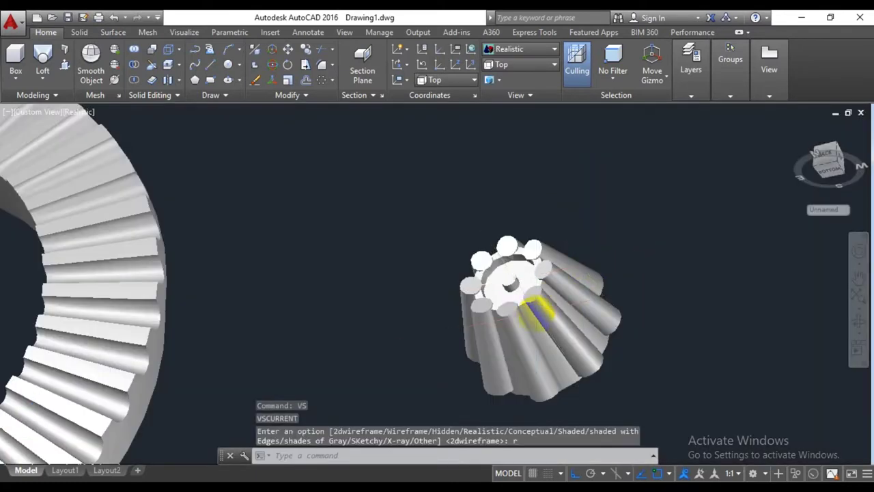
{"action": "scroll", "coordinate": [530, 314], "scroll_direction": "down", "scroll_amount": 2}
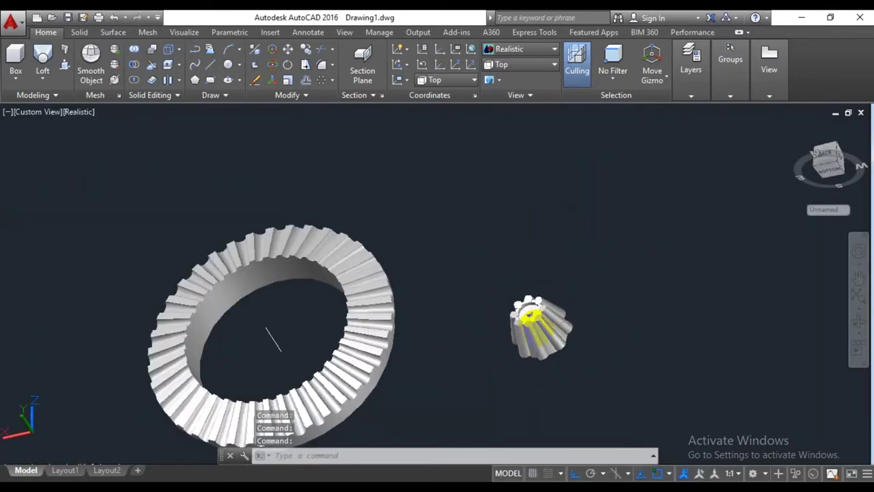
{"action": "type", "text": "su"}
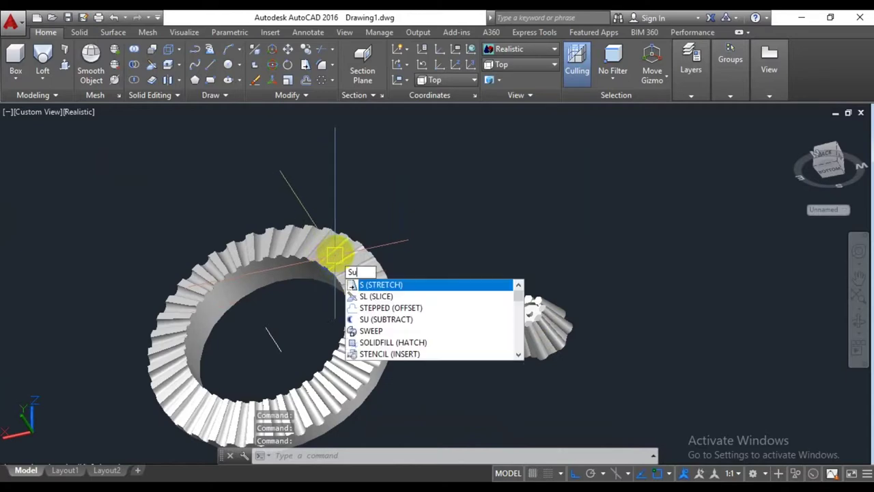
{"action": "key", "text": "Return"}
{"action": "scroll", "coordinate": [512, 293], "scroll_direction": "up", "scroll_amount": 3}
{"action": "scroll", "coordinate": [612, 335], "scroll_direction": "up", "scroll_amount": 2}
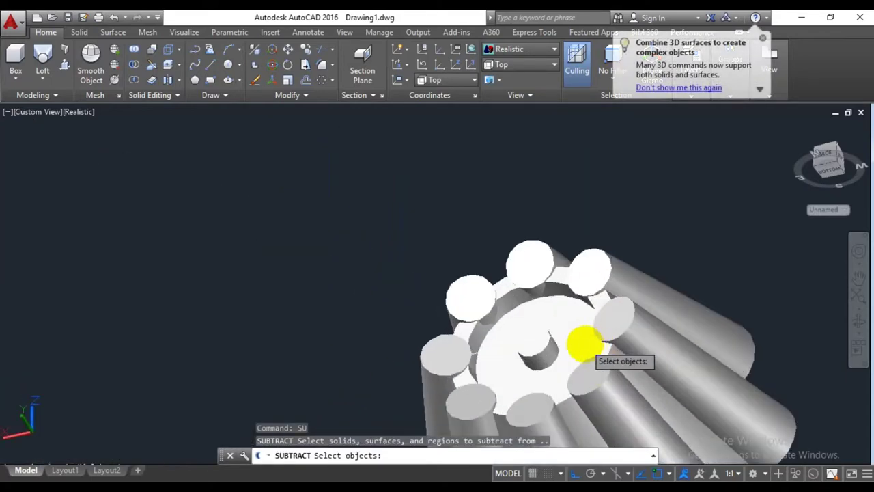
{"action": "left_click", "coordinate": [537, 334]}
{"action": "key", "text": "Return"}
{"action": "scroll", "coordinate": [548, 338], "scroll_direction": "down", "scroll_amount": 4}
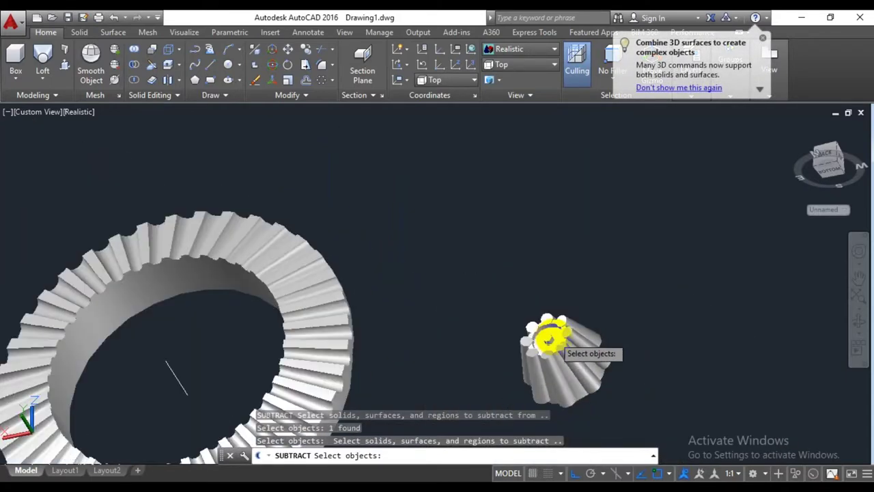
{"action": "left_click", "coordinate": [647, 294]}
{"action": "left_click", "coordinate": [509, 385]}
{"action": "key", "text": "Return"}
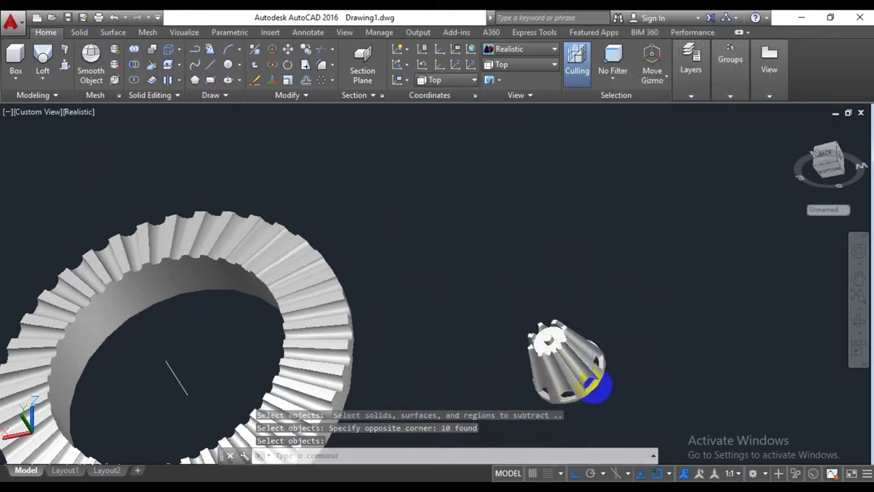
{"action": "key", "text": "ctrl+z"}
{"action": "mouse_move", "coordinate": [569, 359]}
{"action": "middle_mouse_down", "text": "shift"}
{"action": "mouse_move", "coordinate": [552, 315]}
{"action": "mouse_move", "coordinate": [463, 308]}
{"action": "mouse_move", "coordinate": [410, 355]}
{"action": "mouse_move", "coordinate": [559, 311]}
{"action": "middle_mouse_up", "text": "shift"}
{"action": "scroll", "coordinate": [478, 311], "scroll_direction": "up", "scroll_amount": 4}
{"action": "mouse_move", "coordinate": [445, 308]}
{"action": "middle_mouse_down", "text": "shift"}
{"action": "mouse_move", "coordinate": [400, 279]}
{"action": "mouse_move", "coordinate": [328, 253]}
{"action": "mouse_move", "coordinate": [346, 276]}
{"action": "mouse_move", "coordinate": [312, 273]}
{"action": "mouse_move", "coordinate": [322, 293]}
{"action": "mouse_move", "coordinate": [361, 307]}
{"action": "middle_mouse_up", "text": "shift"}
- Press-pull the first pinion tooth cylinders' end faces outward past the cone
{"action": "left_click_drag", "start_coordinate": [67, 95], "coordinate": [92, 129]}
{"action": "left_click", "coordinate": [98, 181]}
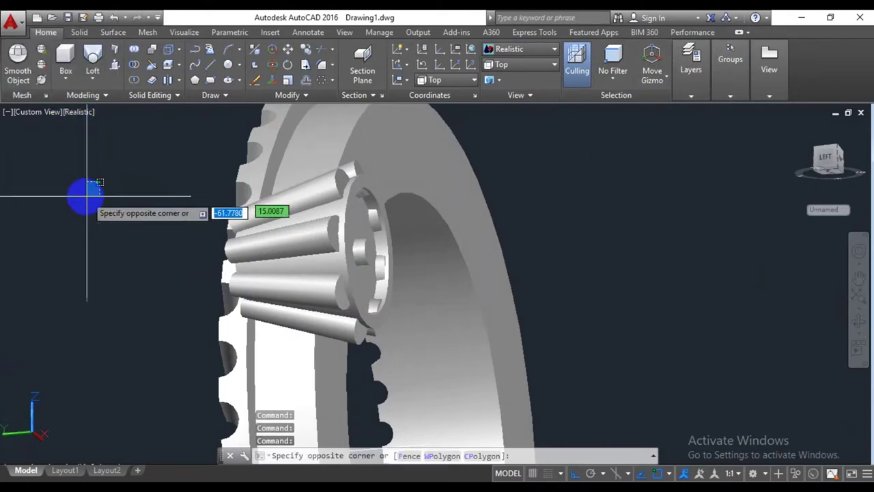
{"action": "left_click", "coordinate": [59, 181]}
{"action": "left_click", "coordinate": [114, 68]}
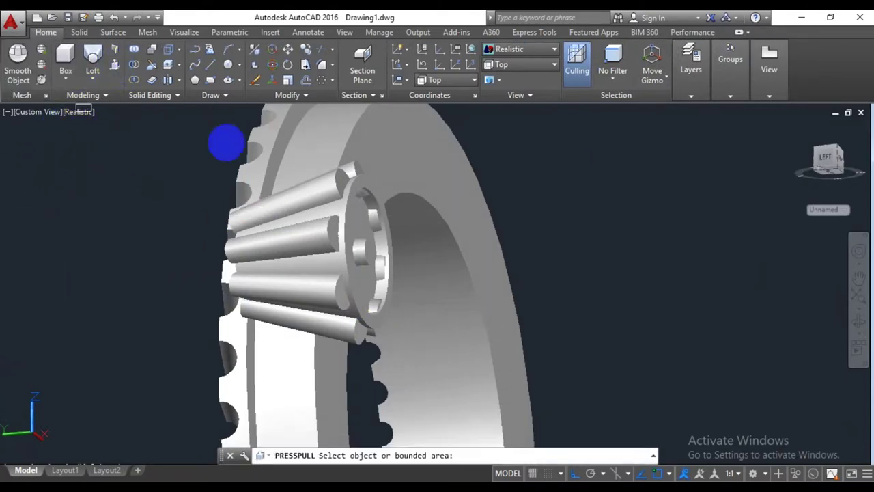
{"action": "scroll", "coordinate": [342, 179], "scroll_direction": "up", "scroll_amount": 2}
{"action": "left_click", "coordinate": [345, 181]}
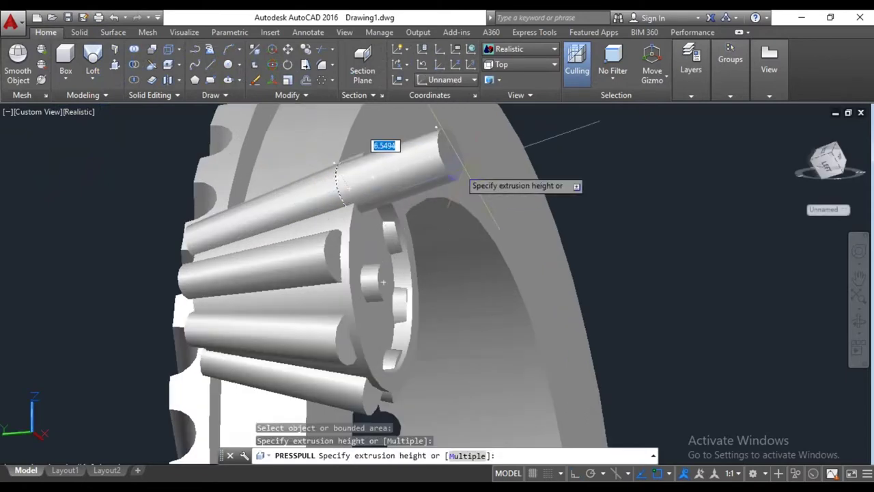
{"action": "left_click", "coordinate": [465, 177]}
{"action": "scroll", "coordinate": [454, 195], "scroll_direction": "down", "scroll_amount": 3}
{"action": "mouse_move", "coordinate": [492, 230]}
{"action": "middle_mouse_down", "text": "shift"}
{"action": "mouse_move", "coordinate": [507, 267]}
{"action": "mouse_move", "coordinate": [400, 289]}
{"action": "middle_mouse_up", "text": "shift"}
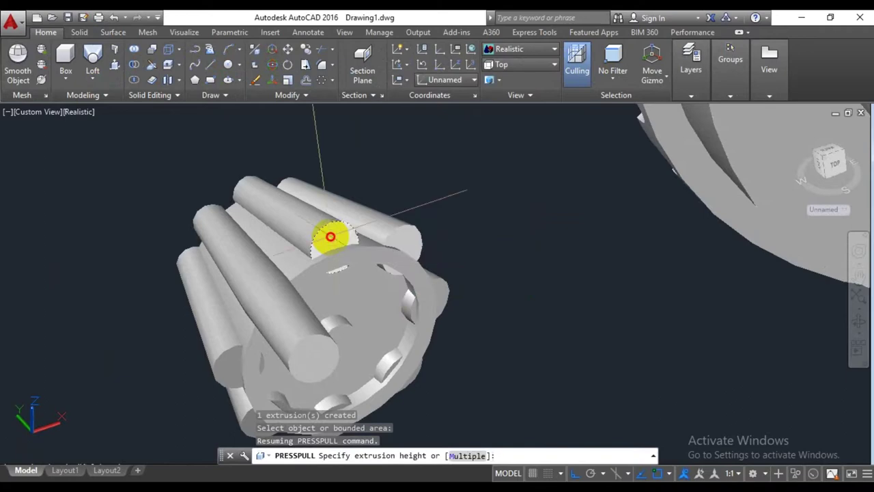
{"action": "left_click", "coordinate": [408, 252]}
{"action": "left_click", "coordinate": [312, 239]}
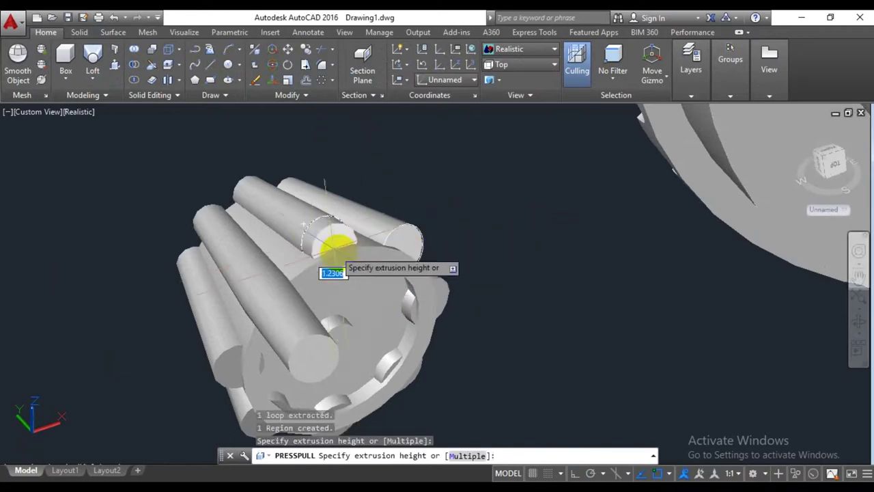
{"action": "left_click", "coordinate": [384, 286]}
- Pull four more tooth cylinders outward from the pinion's other end
{"action": "left_click", "coordinate": [410, 242]}
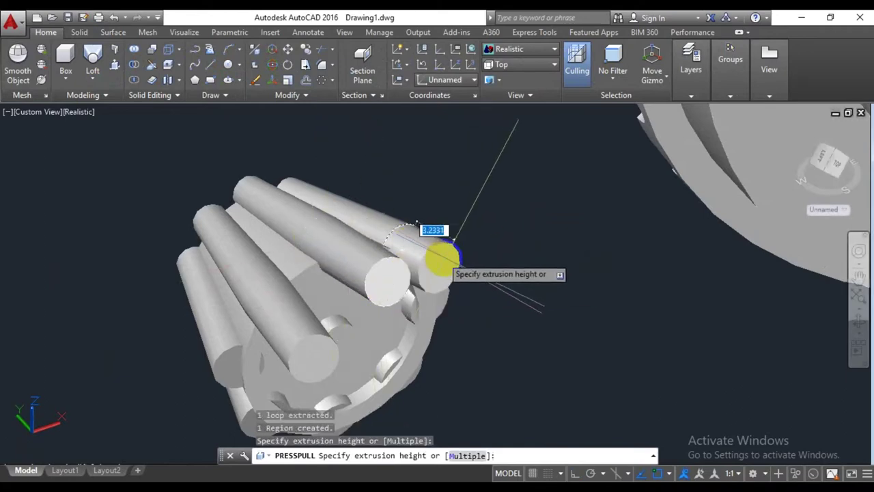
{"action": "left_click", "coordinate": [475, 273]}
{"action": "middle_click_drag", "start_coordinate": [474, 273], "coordinate": [380, 250], "text": "shift"}
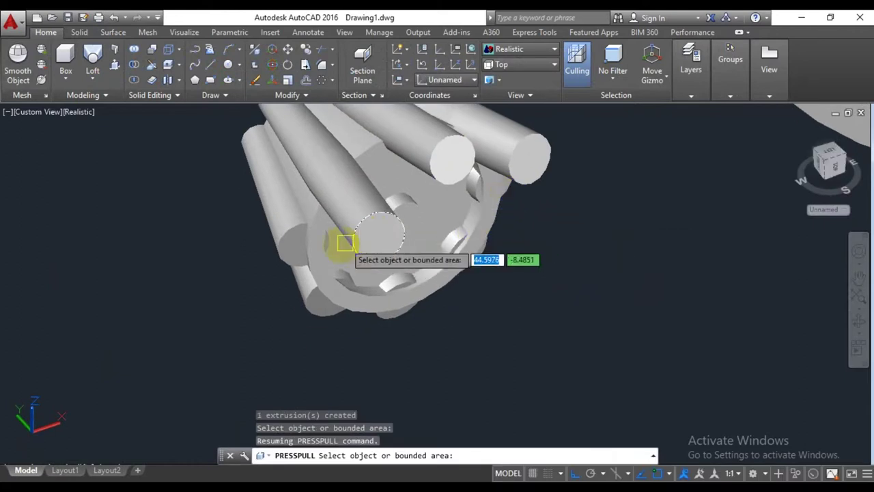
{"action": "left_click", "coordinate": [295, 253]}
{"action": "left_click", "coordinate": [363, 311]}
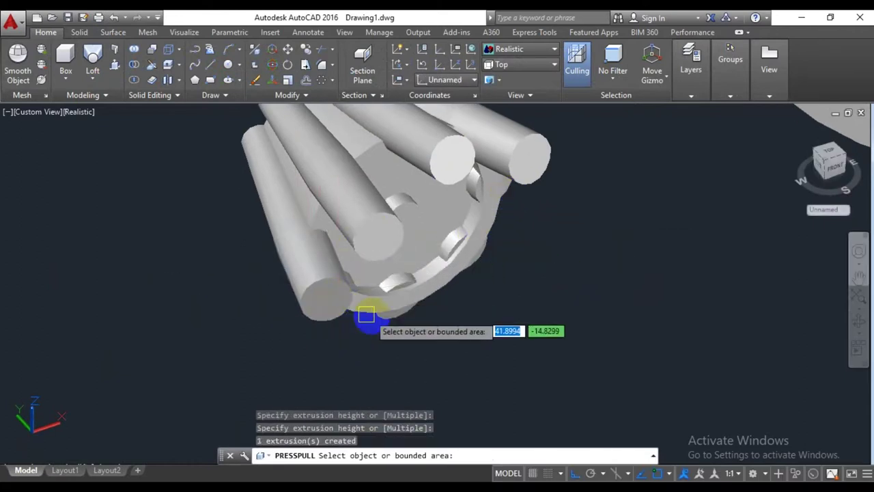
{"action": "scroll", "coordinate": [412, 323], "scroll_direction": "up", "scroll_amount": 2}
{"action": "scroll", "coordinate": [406, 318], "scroll_direction": "up", "scroll_amount": 2}
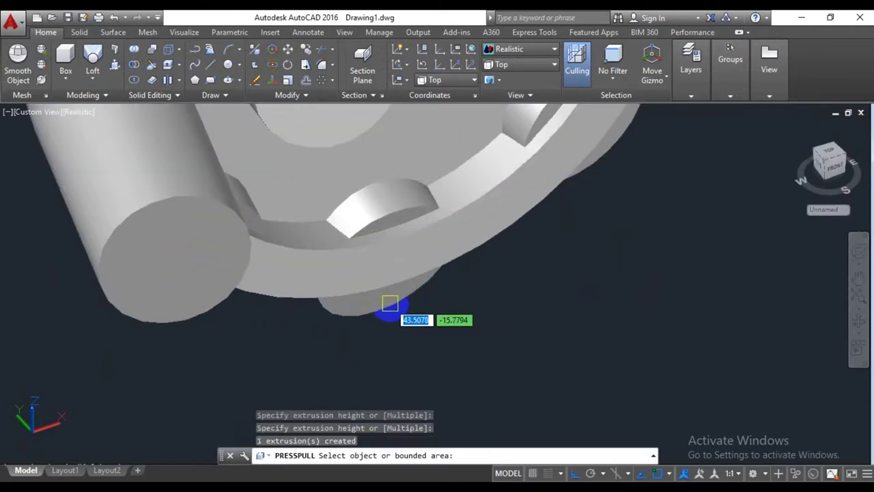
{"action": "left_click", "coordinate": [386, 300]}
{"action": "left_click", "coordinate": [445, 351]}
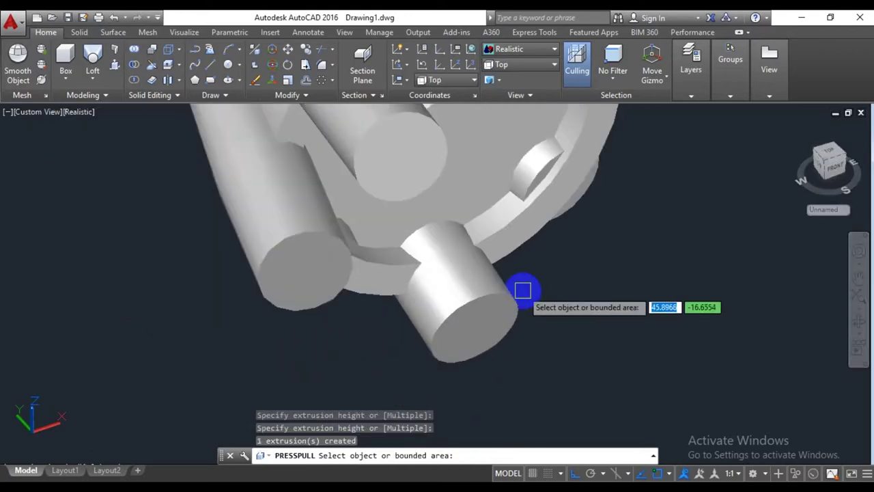
{"action": "middle_click_drag", "start_coordinate": [522, 291], "coordinate": [416, 312], "text": "shift"}
{"action": "scroll", "coordinate": [420, 274], "scroll_direction": "up", "scroll_amount": 5}
{"action": "left_click", "coordinate": [425, 243]}
{"action": "left_click", "coordinate": [537, 293]}
- Lengthen two further tooth cylinders, viewed from the side
{"action": "scroll", "coordinate": [531, 317], "scroll_direction": "down", "scroll_amount": 4}
{"action": "scroll", "coordinate": [468, 230], "scroll_direction": "up", "scroll_amount": 1}
{"action": "scroll", "coordinate": [481, 265], "scroll_direction": "up", "scroll_amount": 3}
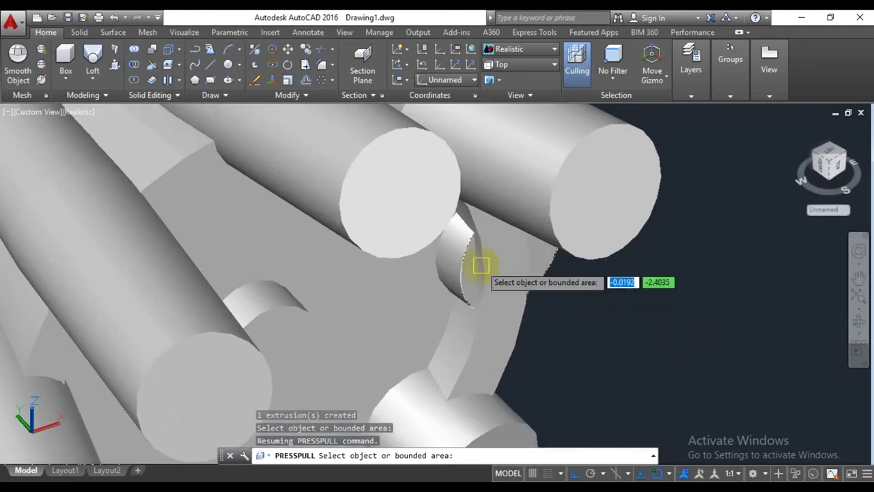
{"action": "left_click", "coordinate": [481, 265]}
{"action": "left_click", "coordinate": [594, 300]}
{"action": "scroll", "coordinate": [469, 289], "scroll_direction": "down", "scroll_amount": 3}
{"action": "scroll", "coordinate": [558, 224], "scroll_direction": "up", "scroll_amount": 2}
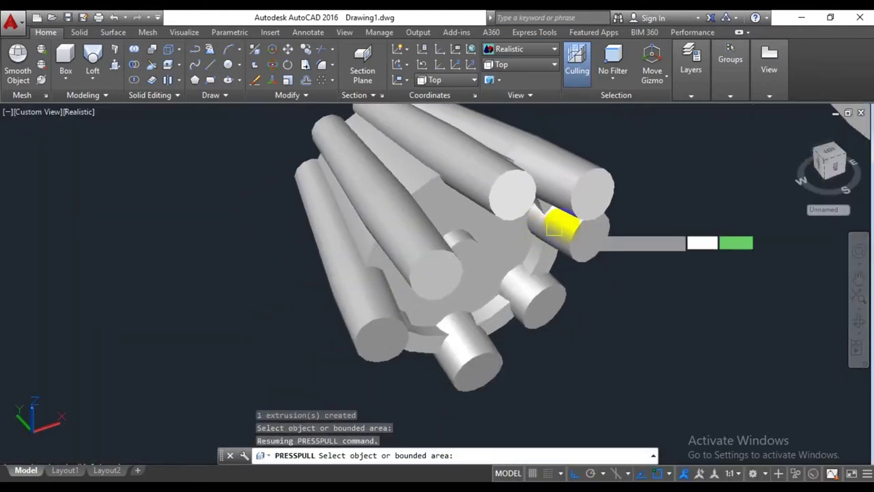
{"action": "middle_click_drag", "start_coordinate": [430, 321], "coordinate": [410, 341], "text": "shift"}
{"action": "scroll", "coordinate": [462, 314], "scroll_direction": "up", "scroll_amount": 3}
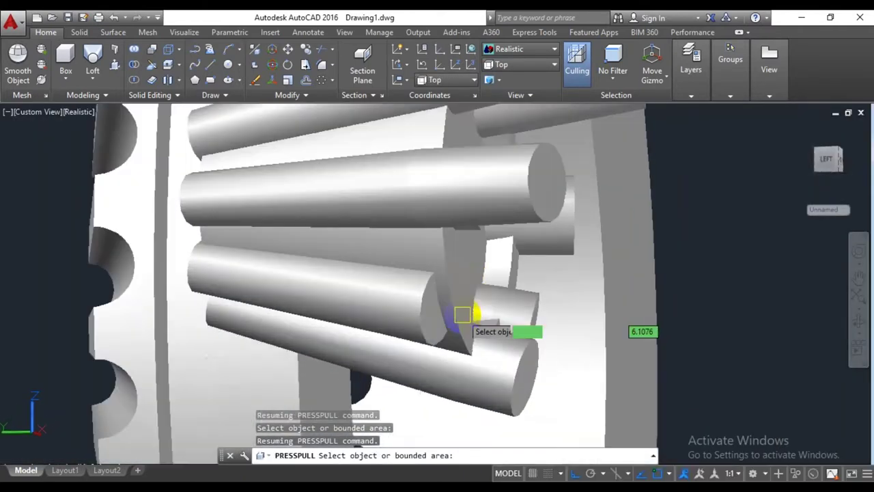
{"action": "middle_click_drag", "start_coordinate": [462, 314], "coordinate": [425, 319], "text": "shift"}
{"action": "left_click", "coordinate": [409, 314]}
{"action": "left_click", "coordinate": [592, 307]}
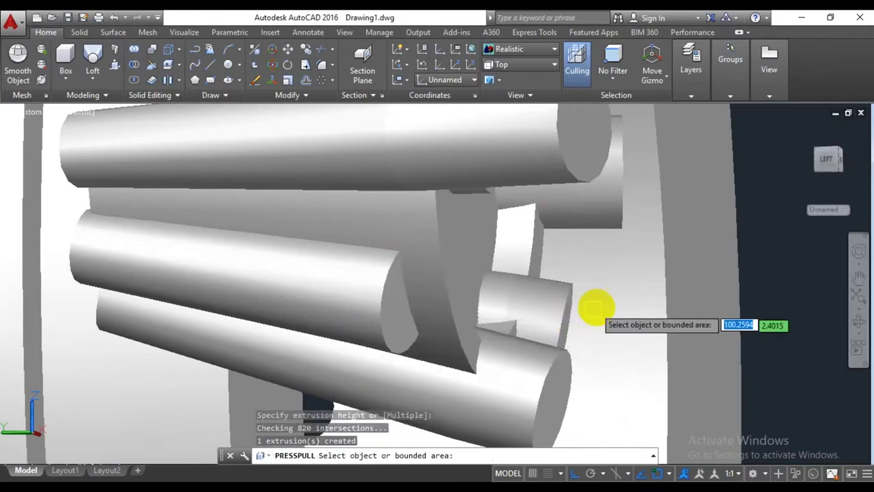
{"action": "left_click", "coordinate": [450, 312]}
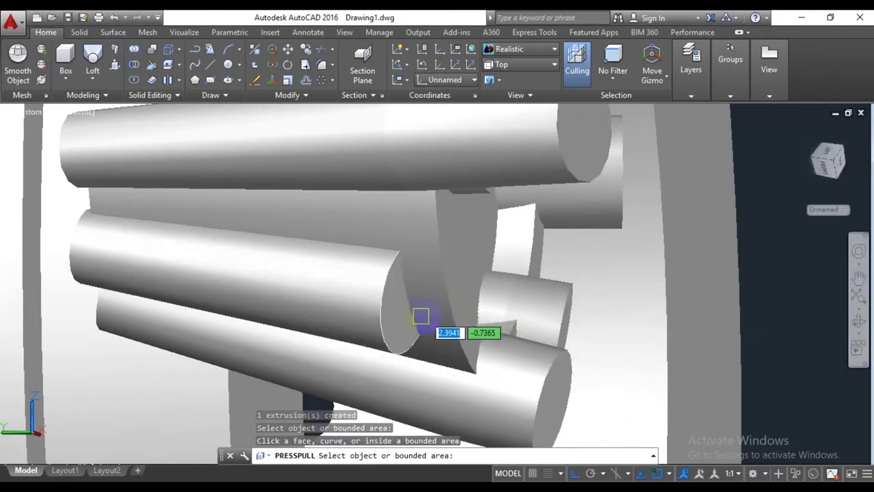
- Extend the last short cylinders past the cone and end press-pull
{"action": "left_click", "coordinate": [400, 314]}
{"action": "scroll", "coordinate": [438, 316], "scroll_direction": "down", "scroll_amount": 5}
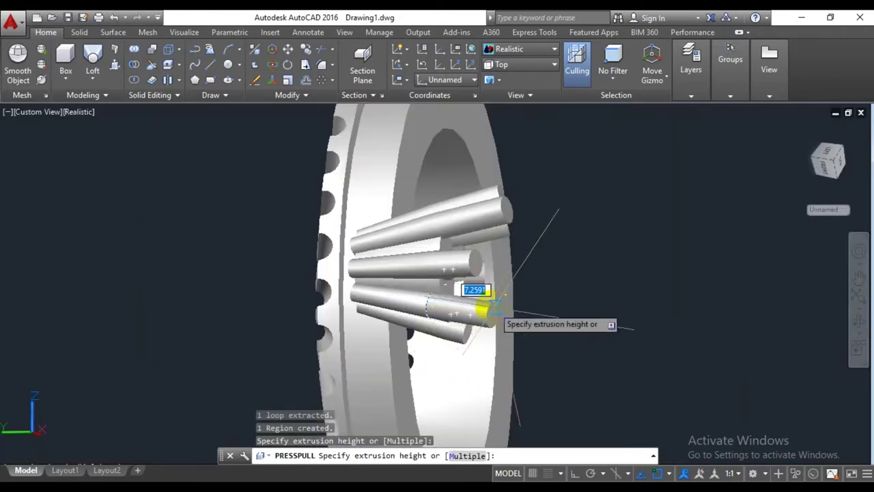
{"action": "left_click", "coordinate": [544, 301]}
{"action": "left_click", "coordinate": [429, 309]}
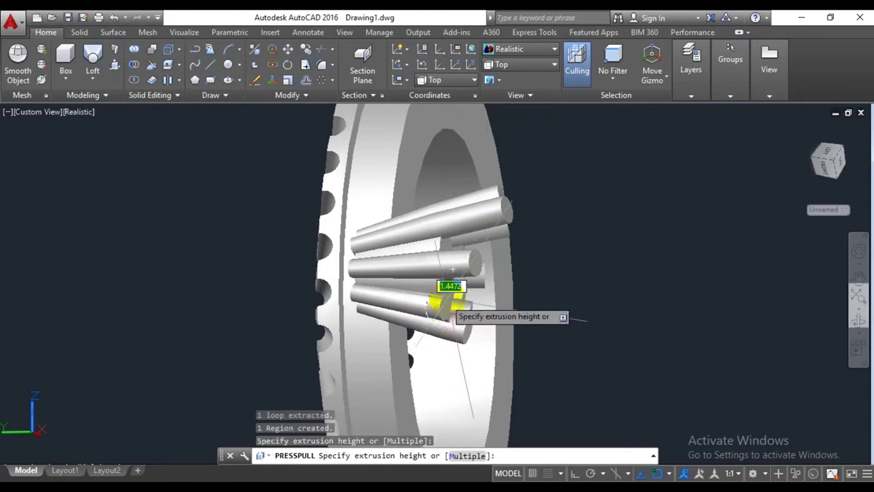
{"action": "left_click", "coordinate": [460, 271]}
{"action": "middle_click_drag", "start_coordinate": [469, 260], "coordinate": [401, 352], "text": "shift"}
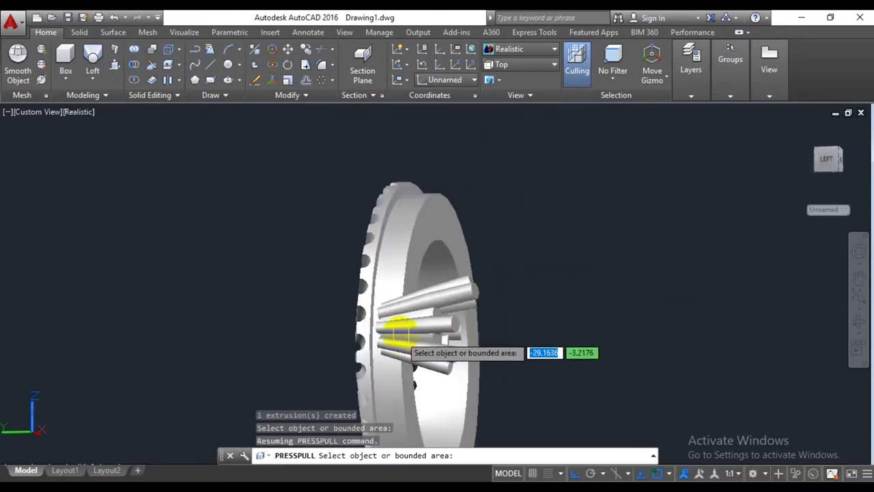
{"action": "key", "text": "Escape"}
{"action": "middle_click_drag", "start_coordinate": [421, 322], "coordinate": [434, 331], "text": "shift"}
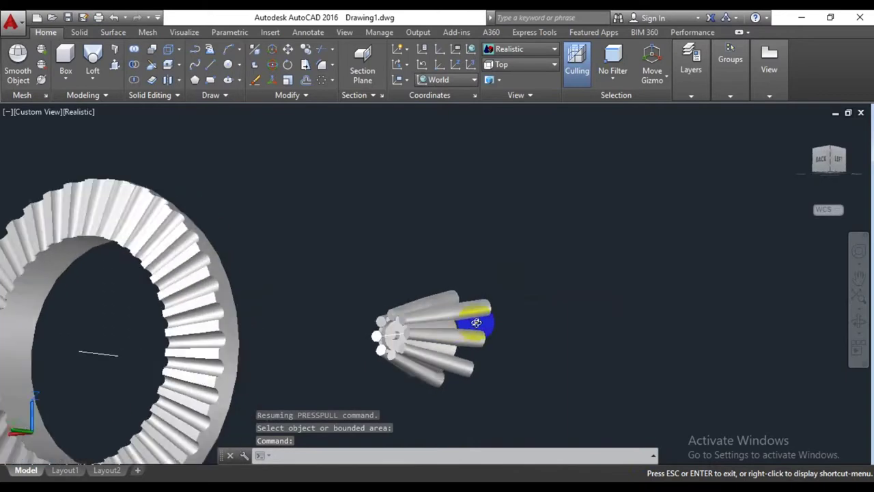
- Subtract the ten lengthened cylinders from the pinion cone and inspect the grooves
{"action": "scroll", "coordinate": [434, 330], "scroll_direction": "up", "scroll_amount": 3}
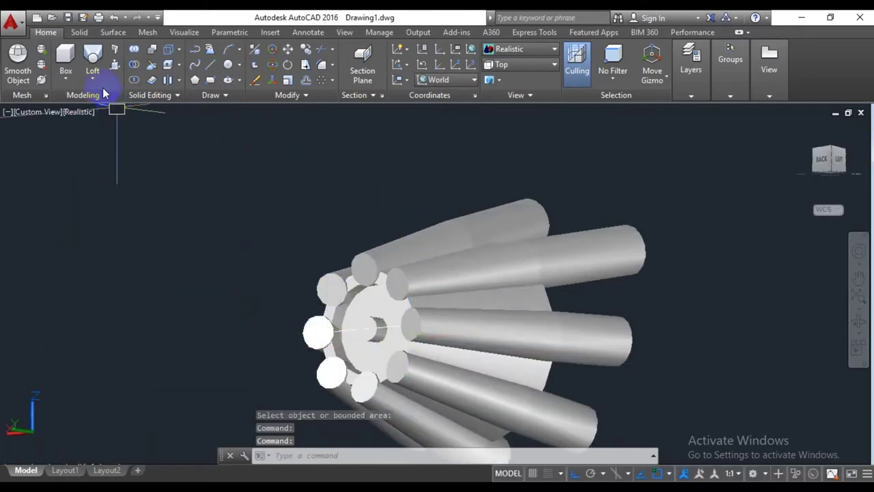
{"action": "left_click", "coordinate": [131, 64]}
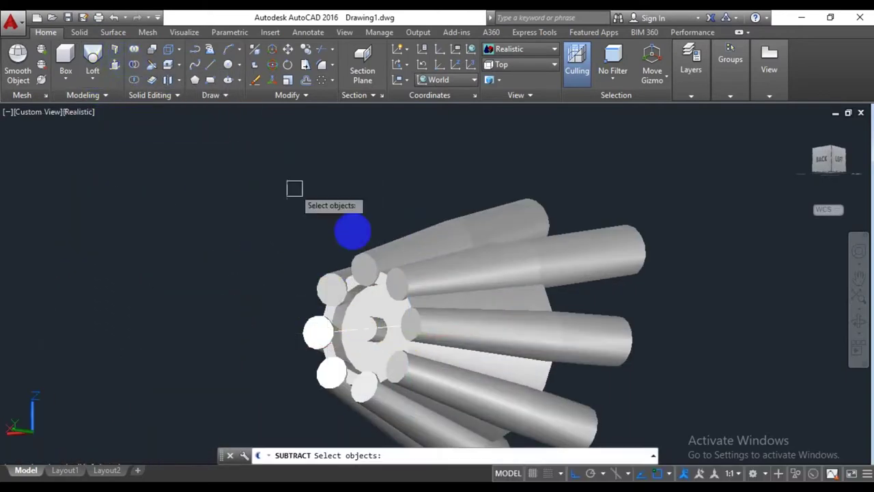
{"action": "scroll", "coordinate": [351, 230], "scroll_direction": "up", "scroll_amount": 3}
{"action": "left_click", "coordinate": [555, 395]}
{"action": "scroll", "coordinate": [533, 352], "scroll_direction": "down", "scroll_amount": 4}
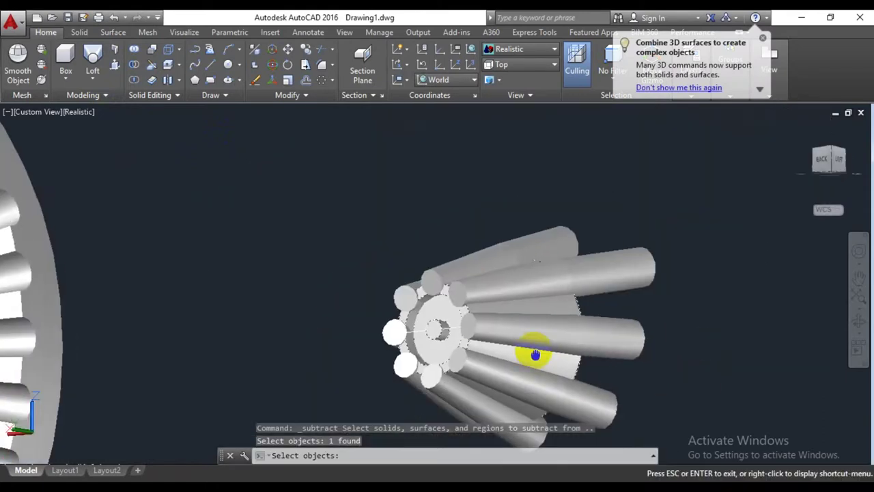
{"action": "left_click", "coordinate": [695, 249]}
{"action": "scroll", "coordinate": [580, 294], "scroll_direction": "down", "scroll_amount": 3}
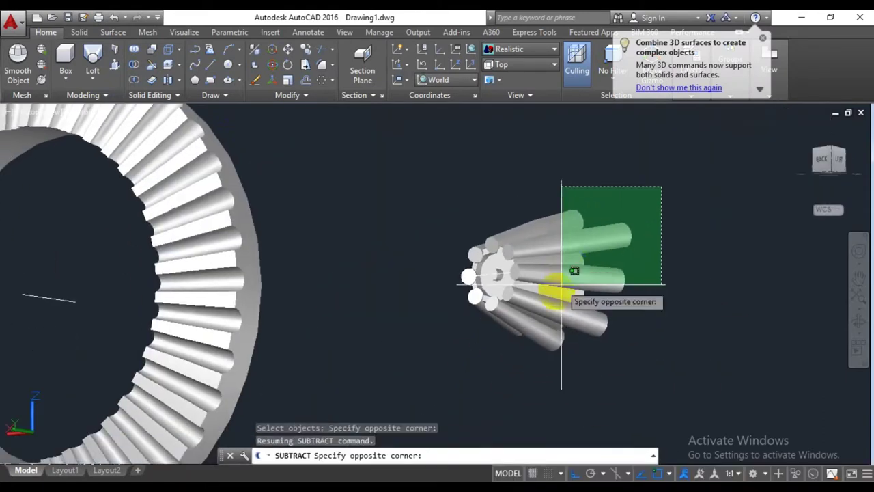
{"action": "left_click", "coordinate": [449, 346]}
{"action": "scroll", "coordinate": [533, 290], "scroll_direction": "up", "scroll_amount": 2}
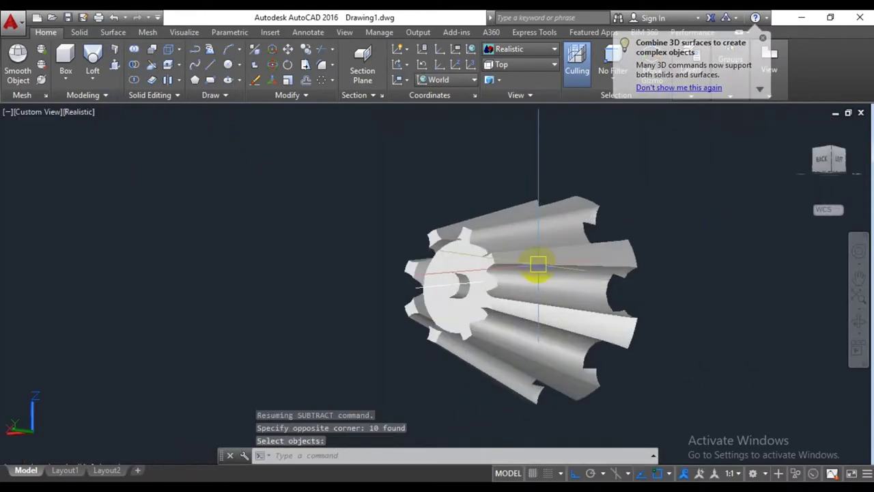
{"action": "scroll", "coordinate": [519, 281], "scroll_direction": "down", "scroll_amount": 3}
{"action": "mouse_move", "coordinate": [512, 273]}
{"action": "middle_mouse_down", "text": "shift"}
{"action": "mouse_move", "coordinate": [528, 276]}
{"action": "mouse_move", "coordinate": [507, 296]}
{"action": "mouse_move", "coordinate": [376, 298]}
{"action": "mouse_move", "coordinate": [492, 280]}
{"action": "mouse_move", "coordinate": [600, 218]}
{"action": "mouse_move", "coordinate": [441, 250]}
{"action": "mouse_move", "coordinate": [499, 254]}
{"action": "middle_mouse_up", "text": "shift"}
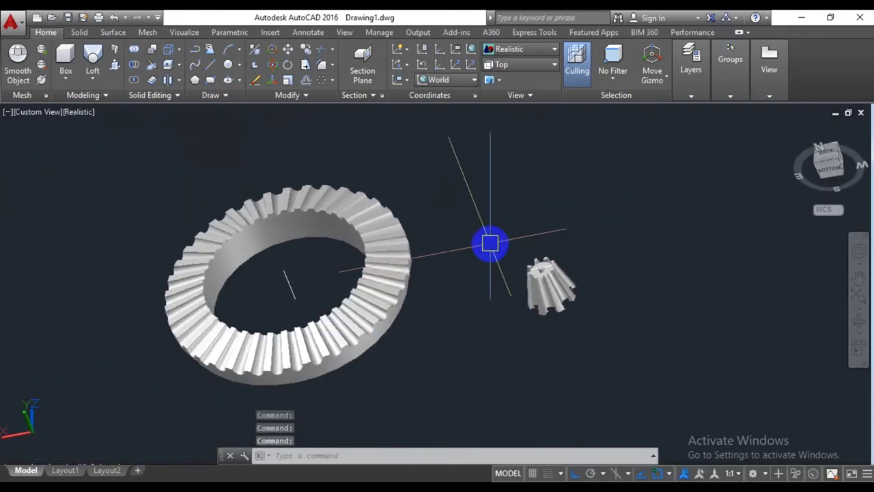
- Switch to the Bottom preset view via Front, frame both gears, and select the pinion
{"action": "left_click", "coordinate": [536, 68]}
{"action": "left_click", "coordinate": [519, 129]}
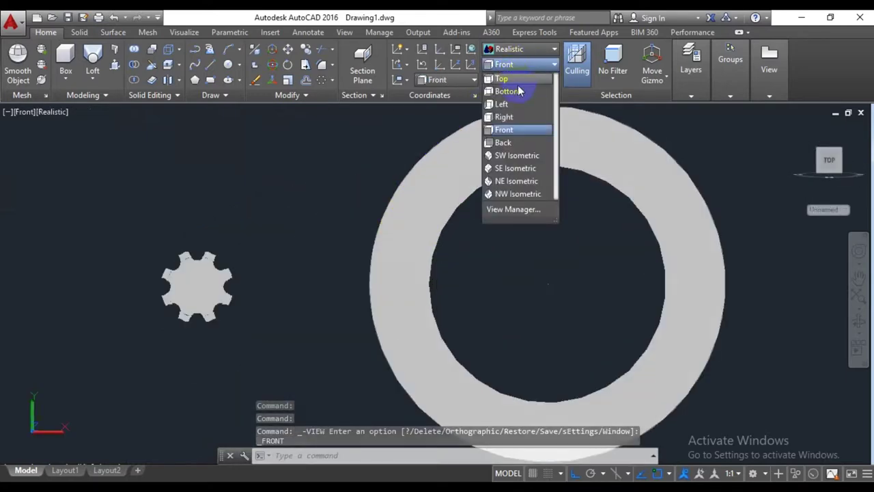
{"action": "left_click", "coordinate": [506, 91]}
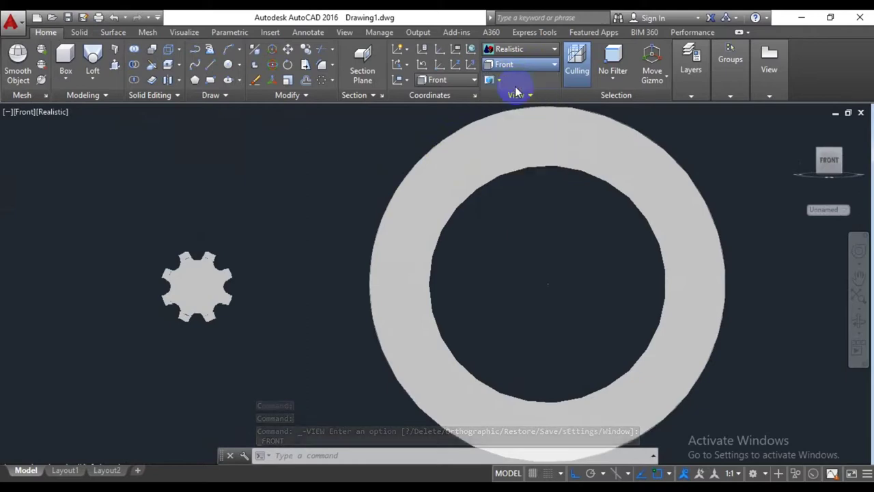
{"action": "middle_click_drag", "start_coordinate": [506, 240], "coordinate": [493, 255]}
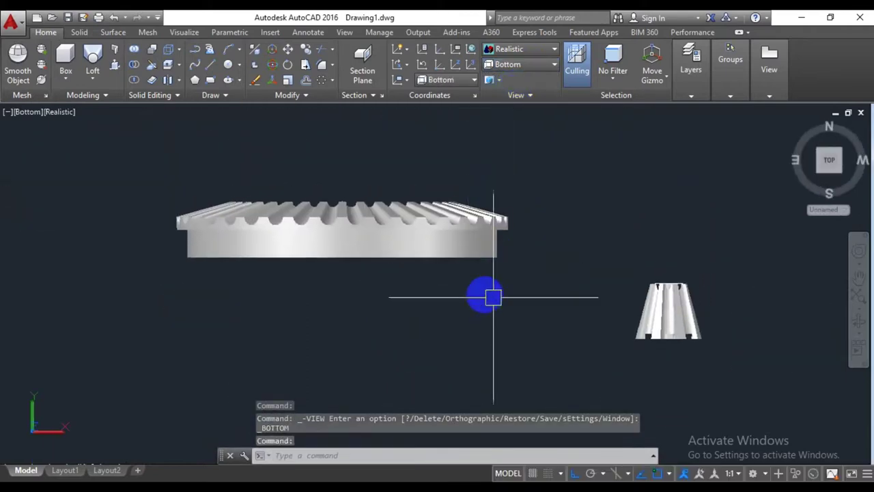
{"action": "scroll", "coordinate": [694, 344], "scroll_direction": "up", "scroll_amount": 1}
{"action": "scroll", "coordinate": [620, 293], "scroll_direction": "up", "scroll_amount": 2}
{"action": "scroll", "coordinate": [642, 255], "scroll_direction": "down", "scroll_amount": 3}
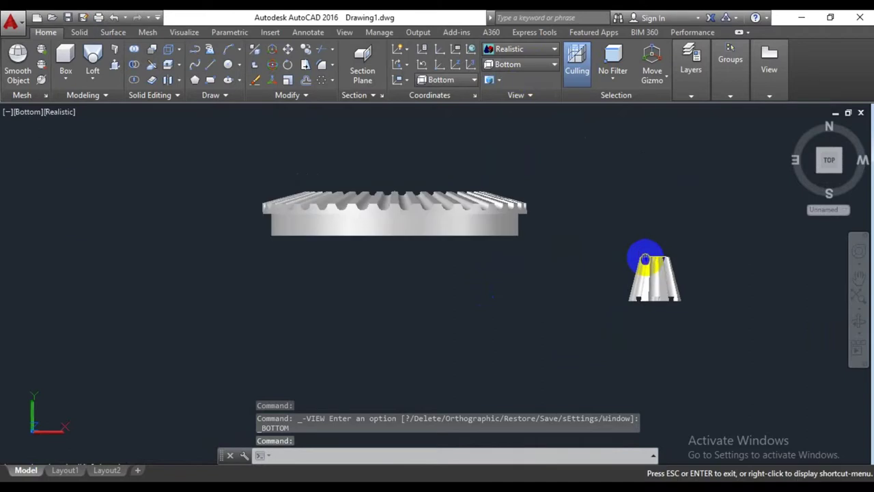
{"action": "scroll", "coordinate": [642, 258], "scroll_direction": "down", "scroll_amount": 1}
{"action": "left_click", "coordinate": [737, 279]}
{"action": "left_click", "coordinate": [604, 316]}
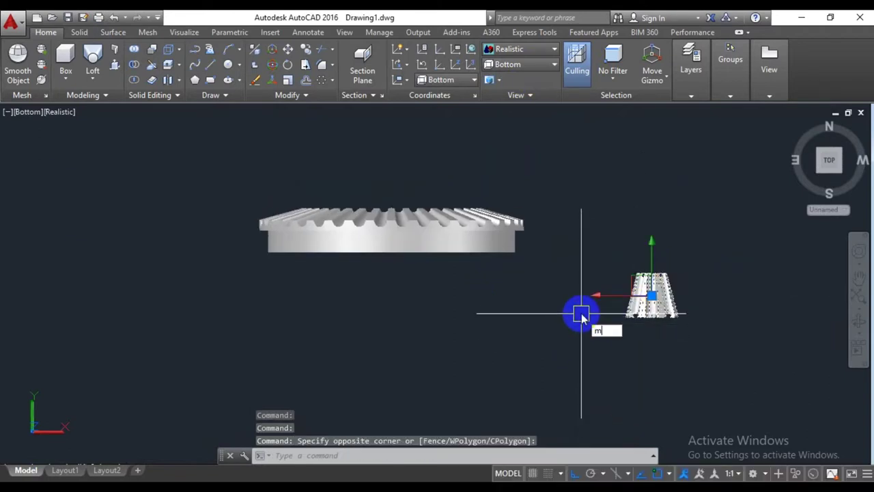
- Move the conical pinion to its new position beside the ring gear
{"action": "key", "text": "Return"}
{"action": "left_click", "coordinate": [630, 313]}
{"action": "scroll", "coordinate": [648, 228], "scroll_direction": "down", "scroll_amount": 4}
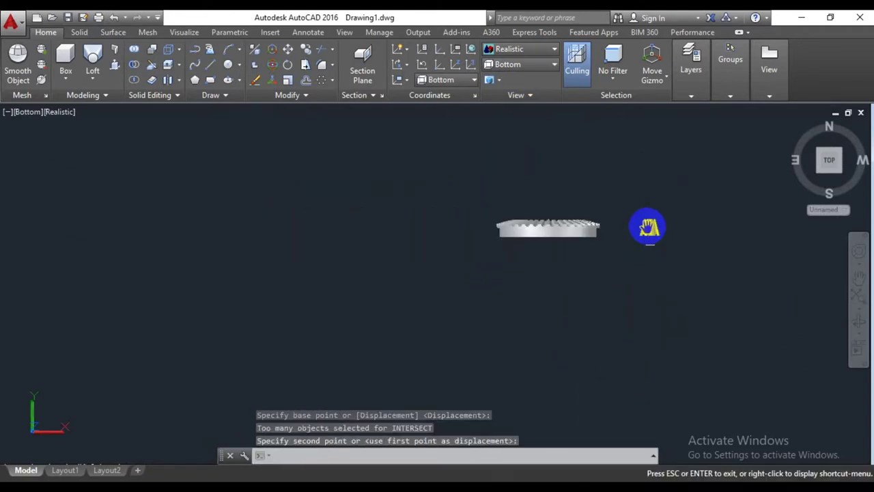
{"action": "left_click", "coordinate": [648, 228]}
{"action": "scroll", "coordinate": [656, 266], "scroll_direction": "up", "scroll_amount": 2}
{"action": "scroll", "coordinate": [663, 250], "scroll_direction": "up", "scroll_amount": 2}
{"action": "scroll", "coordinate": [663, 250], "scroll_direction": "up", "scroll_amount": 1}
- Window-select the leftover object beneath the pinion and delete it
{"action": "left_click", "coordinate": [596, 261]}
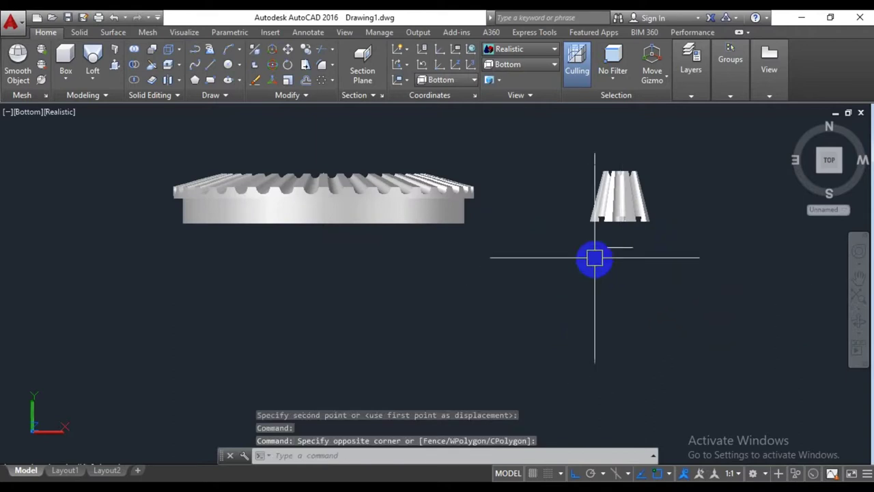
{"action": "left_click", "coordinate": [647, 245]}
{"action": "left_click", "coordinate": [614, 255]}
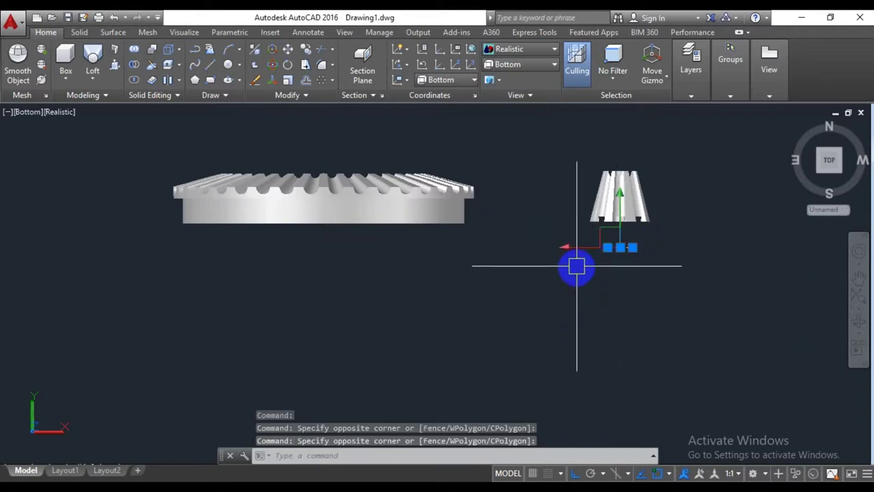
{"action": "key", "text": "Delete"}
{"action": "scroll", "coordinate": [585, 302], "scroll_direction": "down", "scroll_amount": 4}
{"action": "scroll", "coordinate": [578, 319], "scroll_direction": "up", "scroll_amount": 2}
{"action": "scroll", "coordinate": [578, 321], "scroll_direction": "up", "scroll_amount": 1}
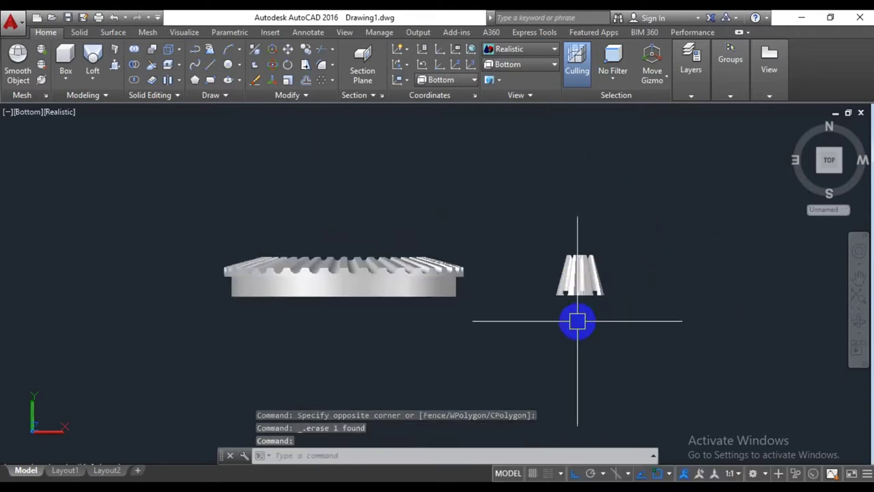
{"action": "key", "text": "Return"}
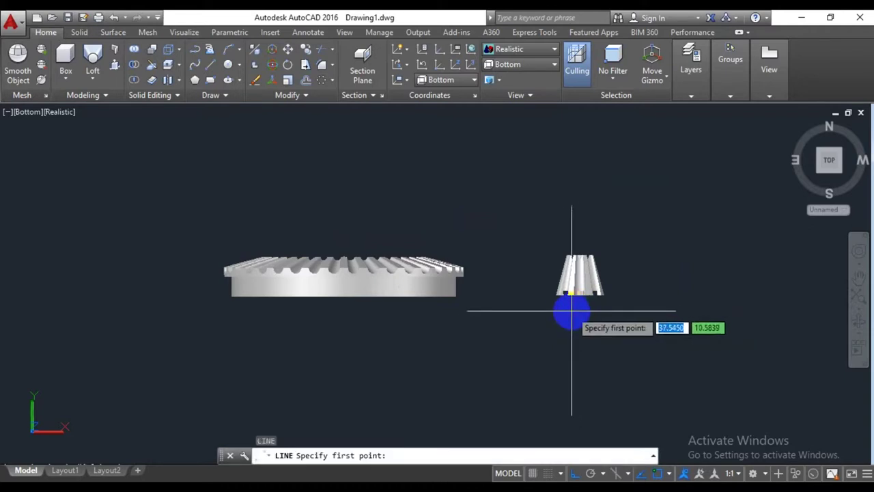
- Draw a closed 4-by-30 line rectangle below the pinion as the shaft outline
{"action": "left_click", "coordinate": [564, 322]}
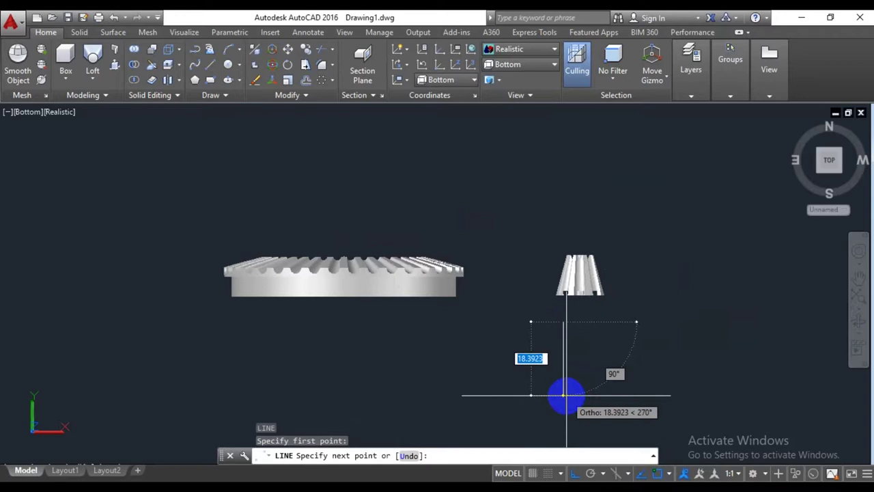
{"action": "key", "text": "Return"}
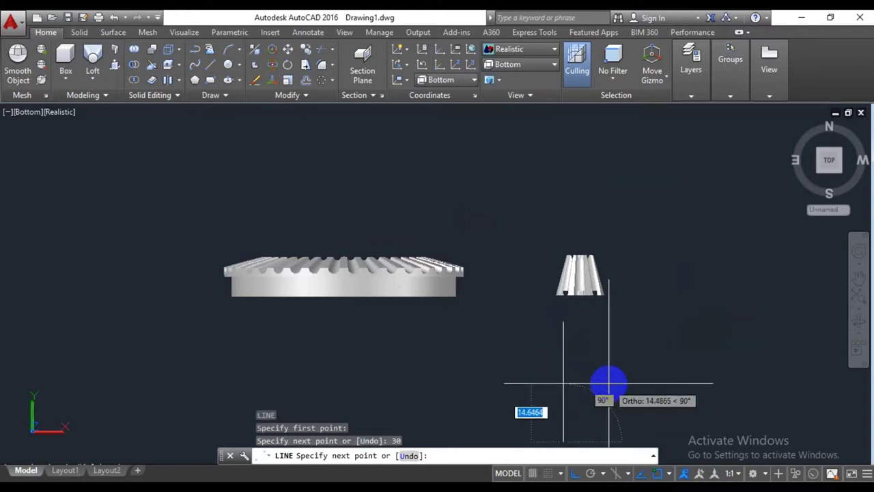
{"action": "scroll", "coordinate": [610, 381], "scroll_direction": "down", "scroll_amount": 3}
{"action": "scroll", "coordinate": [615, 373], "scroll_direction": "up", "scroll_amount": 1}
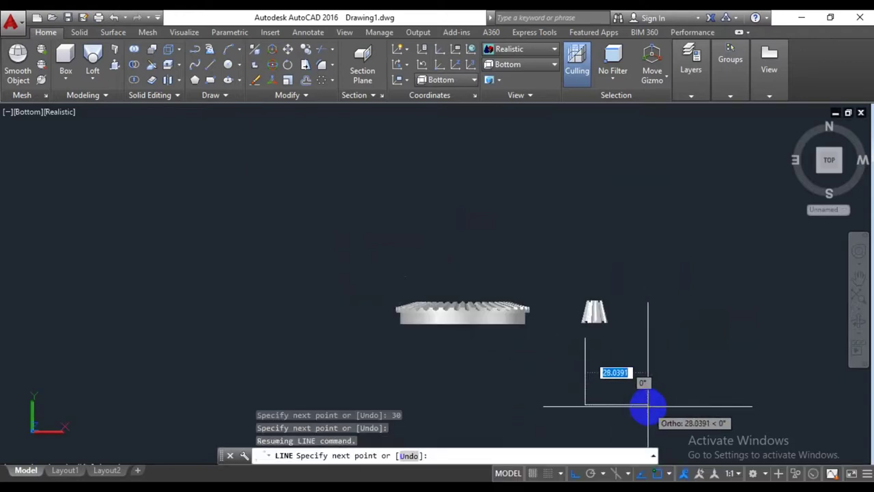
{"action": "type", "text": "4"}
{"action": "key", "text": "Return"}
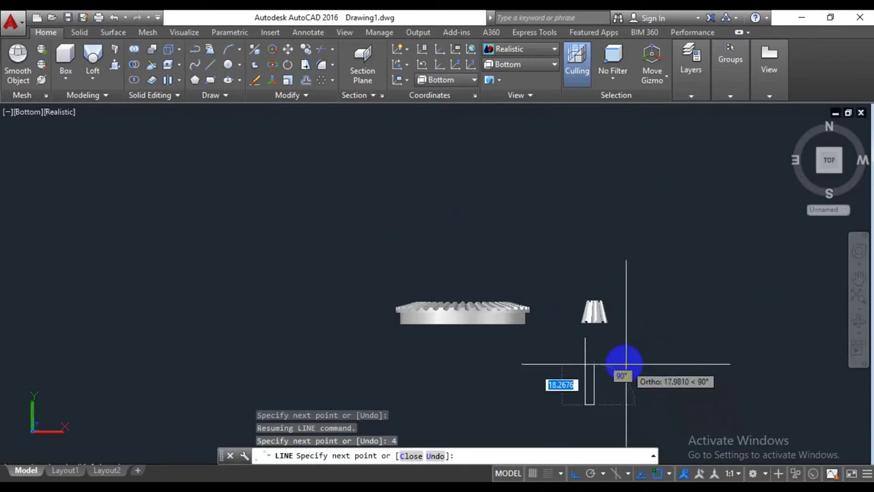
{"action": "scroll", "coordinate": [595, 353], "scroll_direction": "up", "scroll_amount": 3}
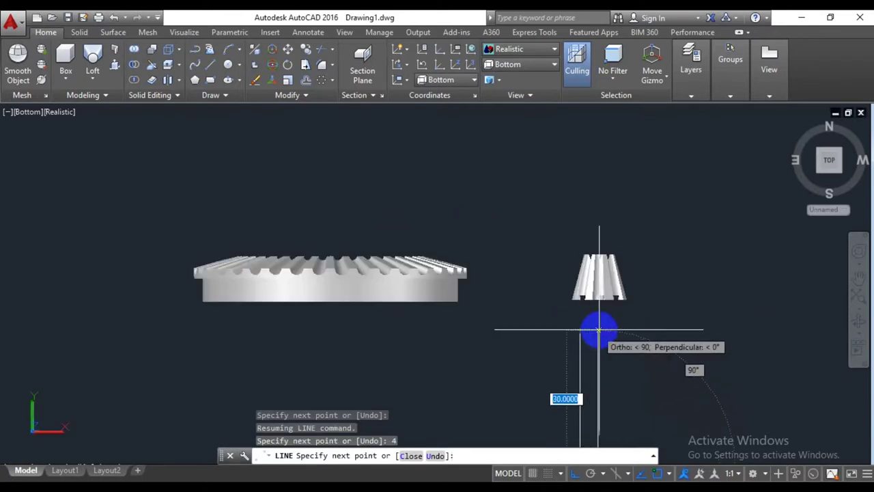
{"action": "left_click", "coordinate": [598, 330]}
{"action": "left_click", "coordinate": [580, 330]}
{"action": "key", "text": "Return"}
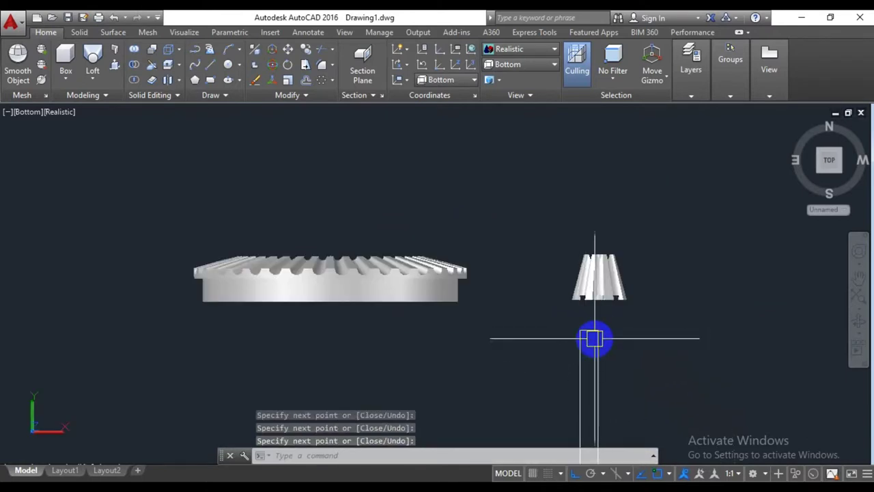
{"action": "scroll", "coordinate": [594, 338], "scroll_direction": "down", "scroll_amount": 1}
{"action": "middle_click_drag", "start_coordinate": [591, 342], "coordinate": [607, 299]}
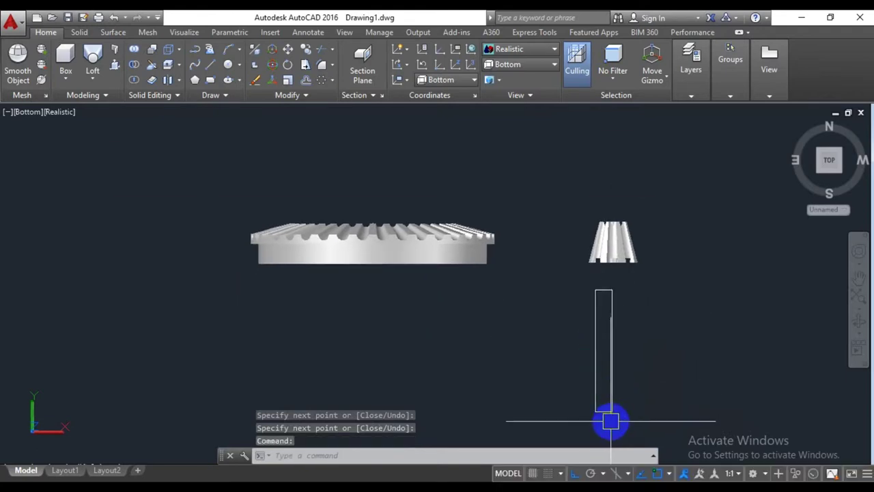
{"action": "scroll", "coordinate": [611, 422], "scroll_direction": "up", "scroll_amount": 3}
{"action": "type", "text": "o"}
{"action": "key", "text": "Return"}
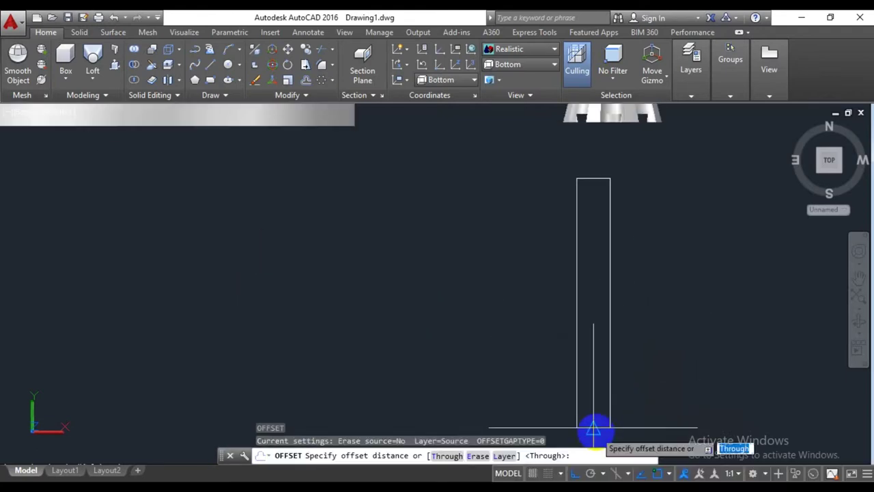
- Offset the rectangle's bottom edge inward by 4 and then by 2
{"action": "key", "text": "Return"}
{"action": "left_click", "coordinate": [595, 427]}
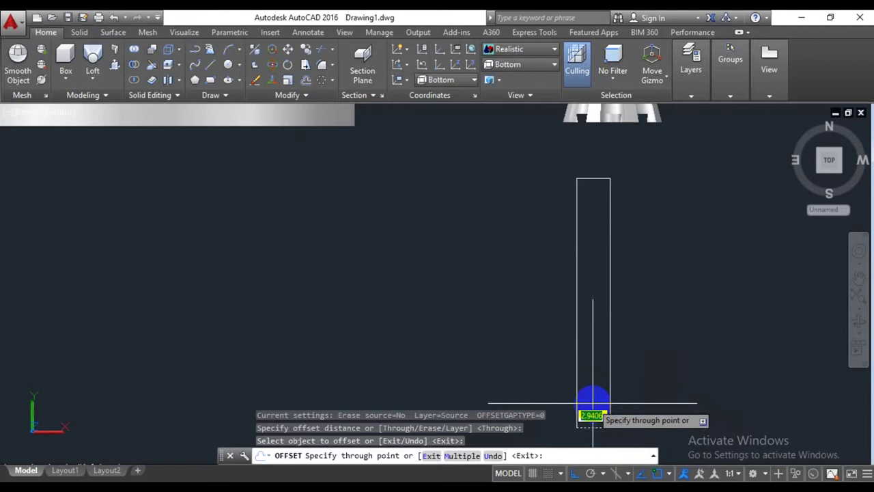
{"action": "type", "text": "4"}
{"action": "key", "text": "Return"}
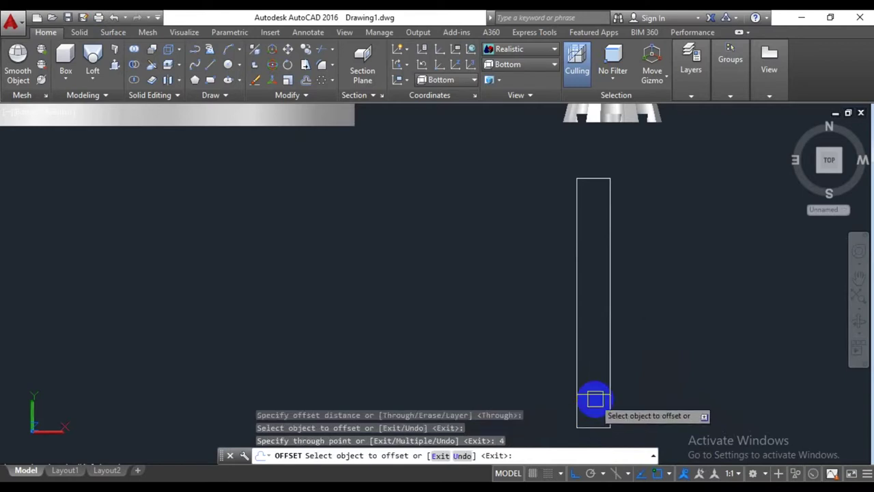
{"action": "left_click", "coordinate": [596, 396]}
{"action": "key", "text": "Return"}
{"action": "key", "text": "Return"}
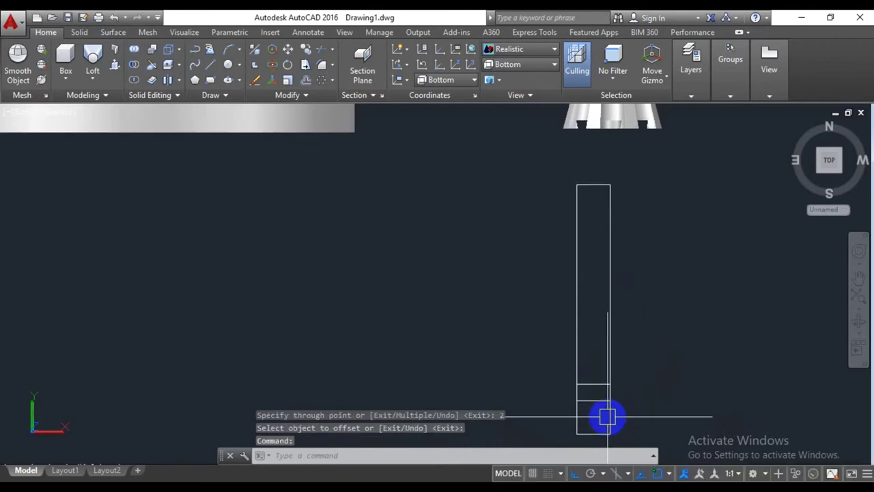
{"action": "type", "text": "o"}
{"action": "key", "text": "Return"}
{"action": "key", "text": "Return"}
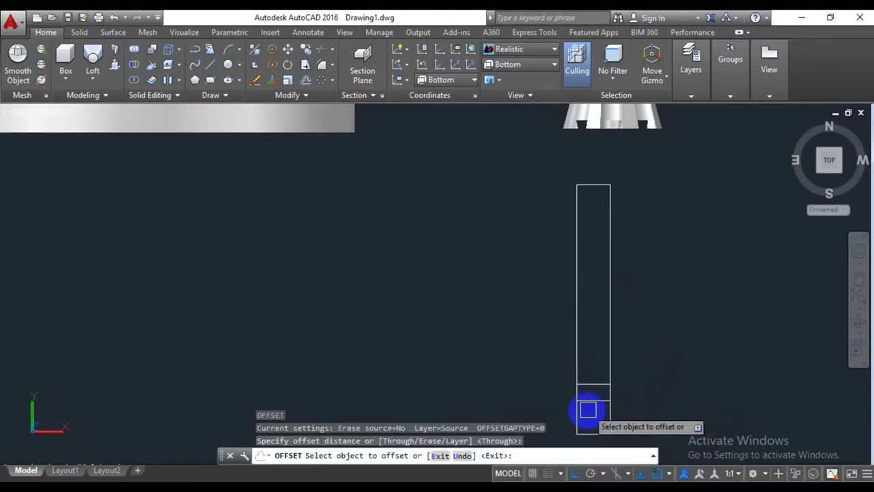
- Offset the rectangle's left edge 1 unit inward
{"action": "left_click", "coordinate": [575, 408]}
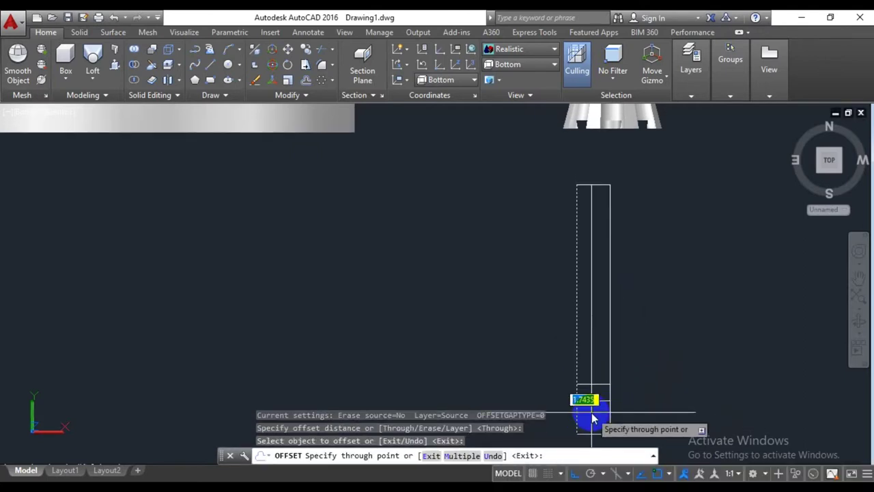
{"action": "type", "text": "1"}
{"action": "key", "text": "Return"}
{"action": "scroll", "coordinate": [593, 418], "scroll_direction": "up", "scroll_amount": 3}
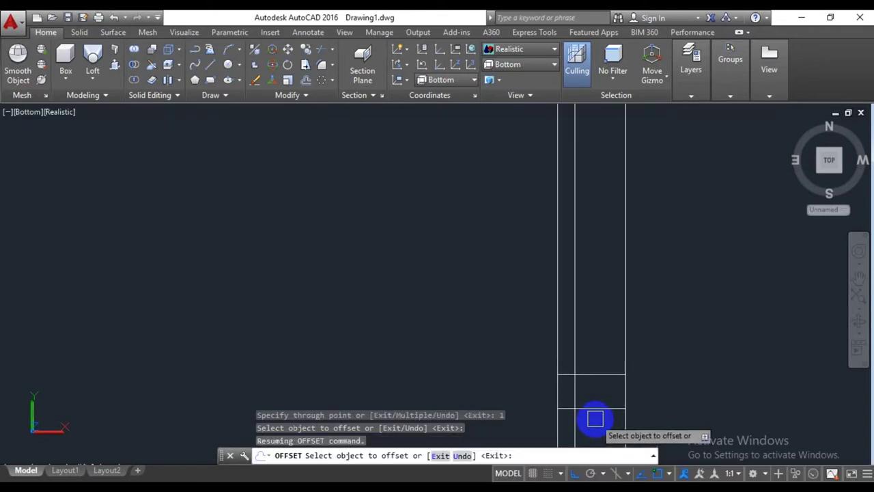
{"action": "type", "text": "tr"}
{"action": "key", "text": "Return"}
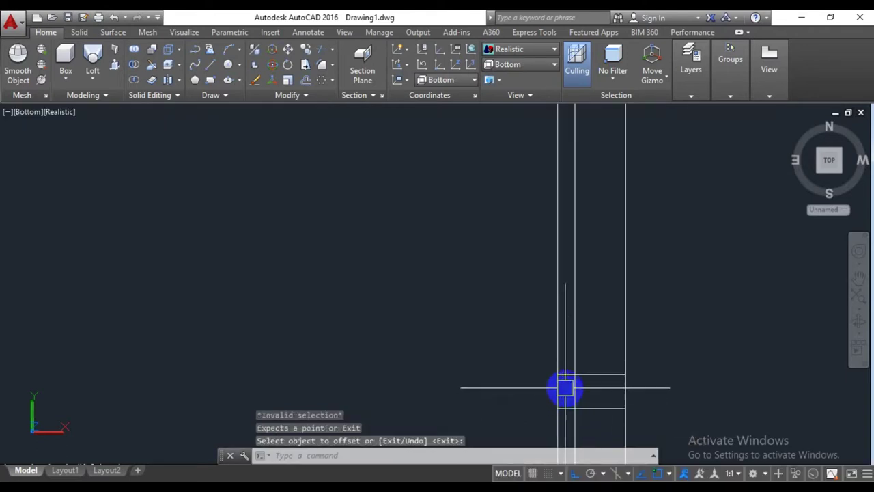
{"action": "key", "text": "Return"}
{"action": "key", "text": "Return"}
{"action": "key", "text": "Escape"}
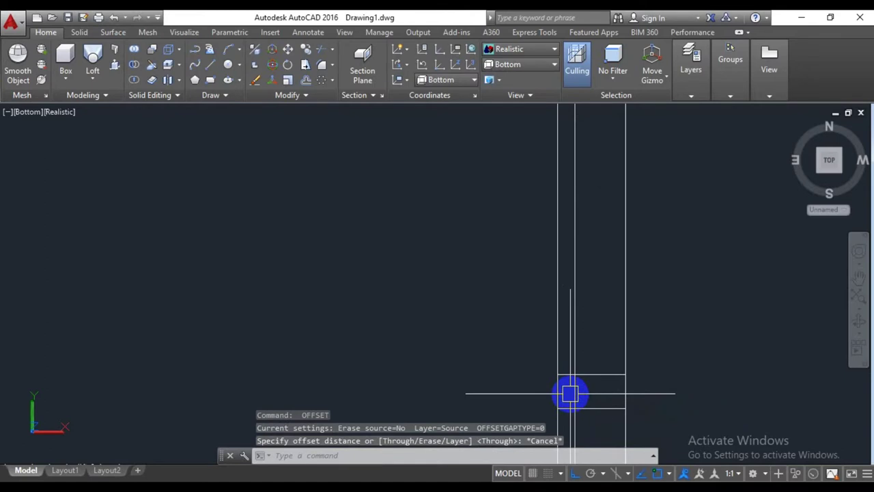
{"action": "type", "text": "TR"}
{"action": "key", "text": "Return"}
{"action": "key", "text": "Return"}
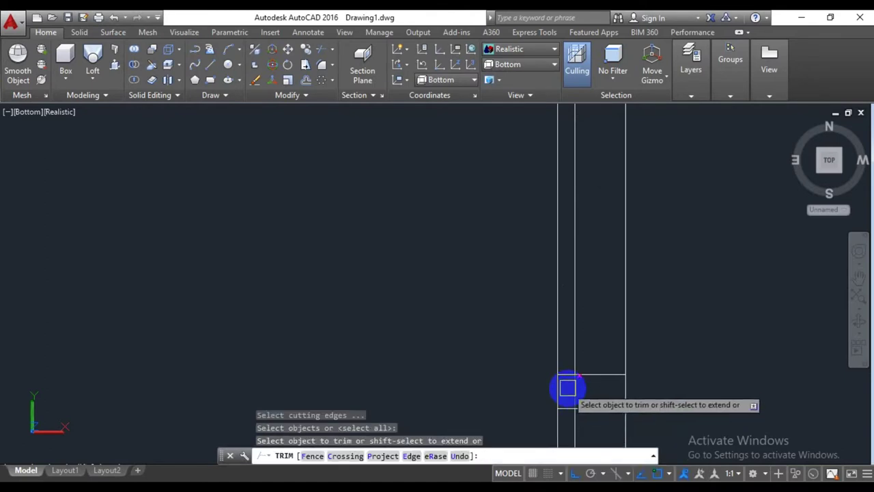
- Trim the inner vertical and bottom guide lines to form the small notch step
{"action": "left_click", "coordinate": [578, 357]}
{"action": "scroll", "coordinate": [586, 376], "scroll_direction": "down", "scroll_amount": 2}
{"action": "left_click", "coordinate": [596, 390]}
{"action": "left_click", "coordinate": [591, 404]}
{"action": "middle_click_drag", "start_coordinate": [595, 404], "coordinate": [605, 358]}
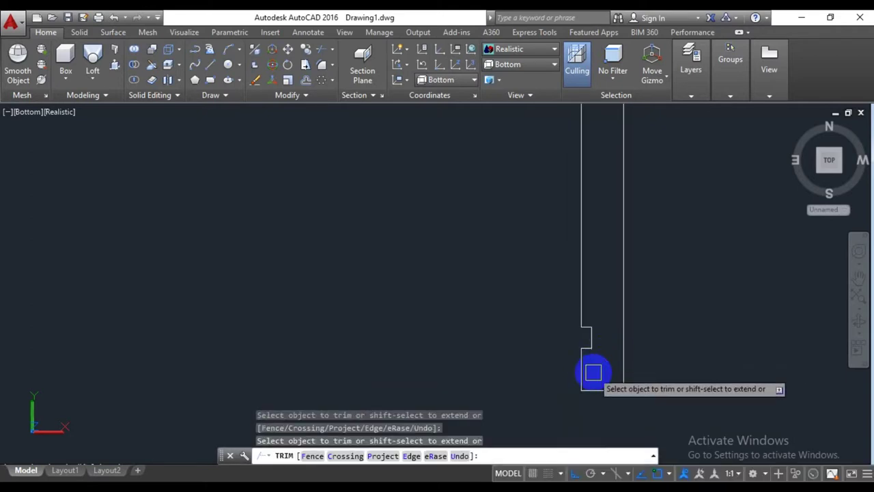
{"action": "scroll", "coordinate": [593, 373], "scroll_direction": "down", "scroll_amount": 2}
{"action": "key", "text": "Return"}
- Crossing-select the eight outline lines and JOIN them into one polyline
{"action": "scroll", "coordinate": [663, 341], "scroll_direction": "down", "scroll_amount": 2}
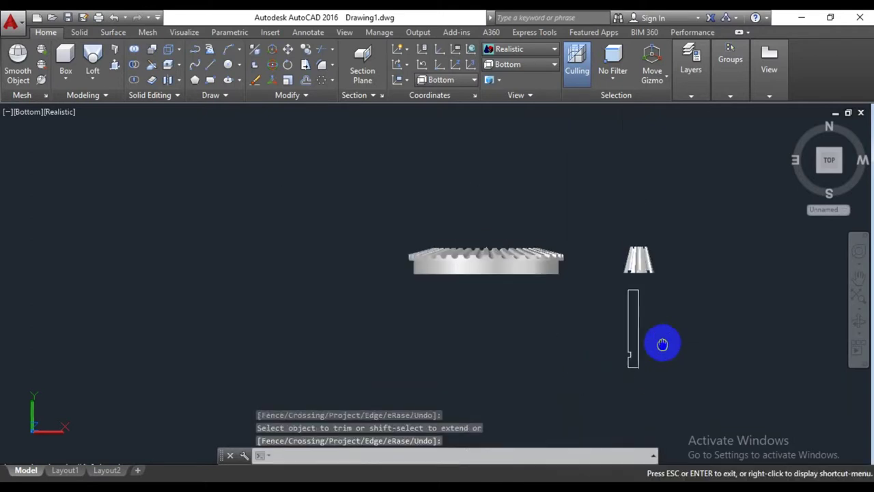
{"action": "left_click", "coordinate": [661, 289]}
{"action": "left_click", "coordinate": [602, 383]}
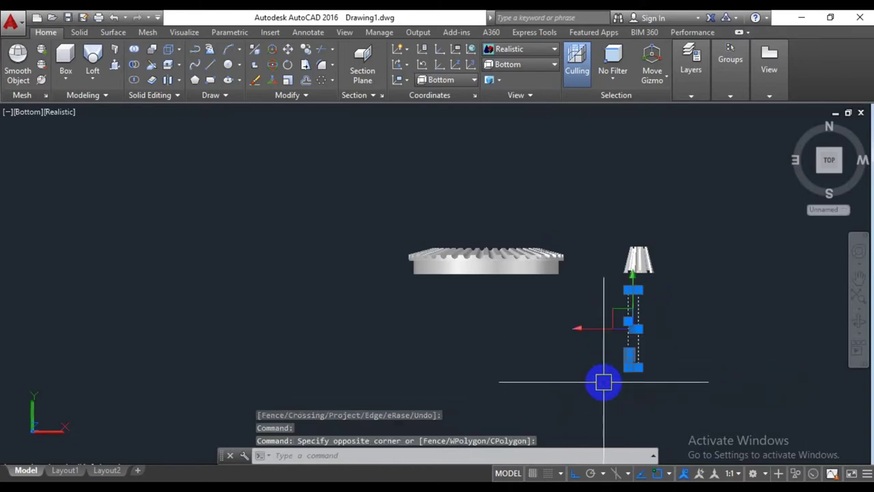
{"action": "key", "text": "Return"}
{"action": "type", "text": "rev"}
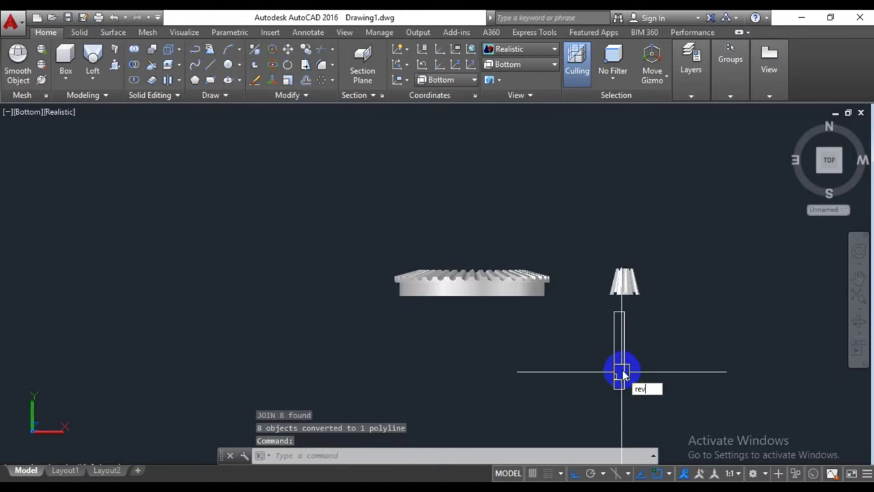
{"action": "key", "text": "Return"}
{"action": "left_click", "coordinate": [625, 360]}
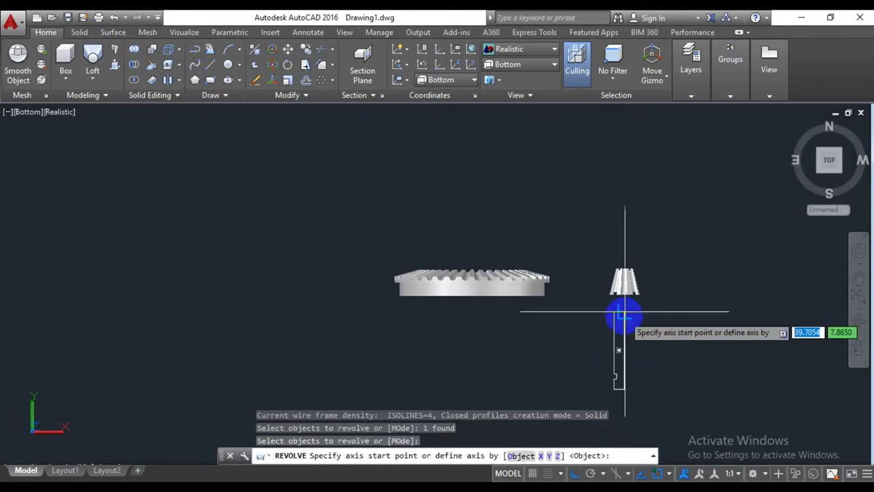
{"action": "left_click", "coordinate": [623, 314]}
{"action": "left_click", "coordinate": [624, 389]}
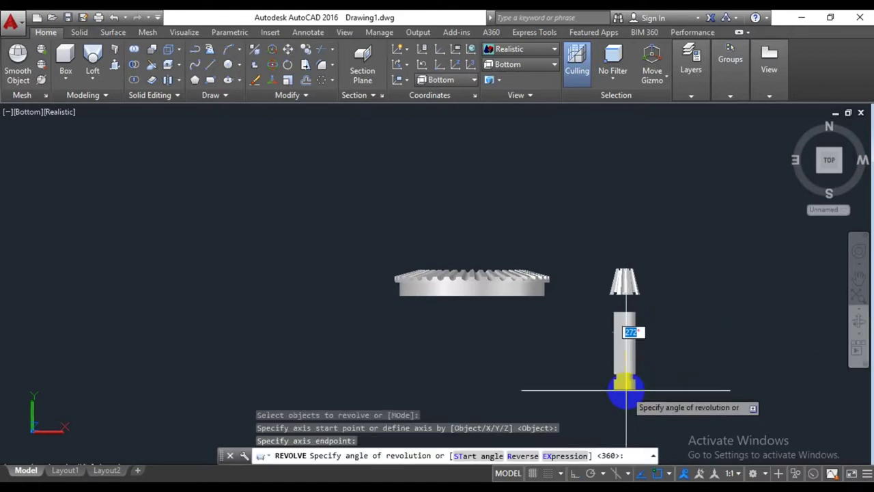
{"action": "key", "text": "Return"}
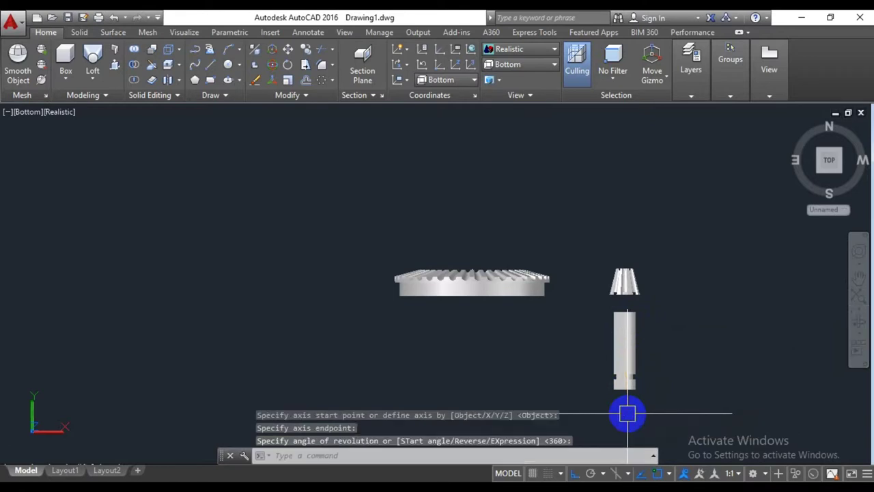
{"action": "mouse_move", "coordinate": [628, 384]}
{"action": "middle_mouse_down", "text": "shift"}
{"action": "mouse_move", "coordinate": [650, 381]}
{"action": "mouse_move", "coordinate": [644, 365]}
{"action": "mouse_move", "coordinate": [580, 362]}
{"action": "mouse_move", "coordinate": [628, 322]}
{"action": "mouse_move", "coordinate": [649, 319]}
{"action": "mouse_move", "coordinate": [648, 335]}
{"action": "middle_mouse_up", "text": "shift"}
{"action": "scroll", "coordinate": [624, 372], "scroll_direction": "up", "scroll_amount": 3}
{"action": "scroll", "coordinate": [624, 372], "scroll_direction": "up", "scroll_amount": 3}
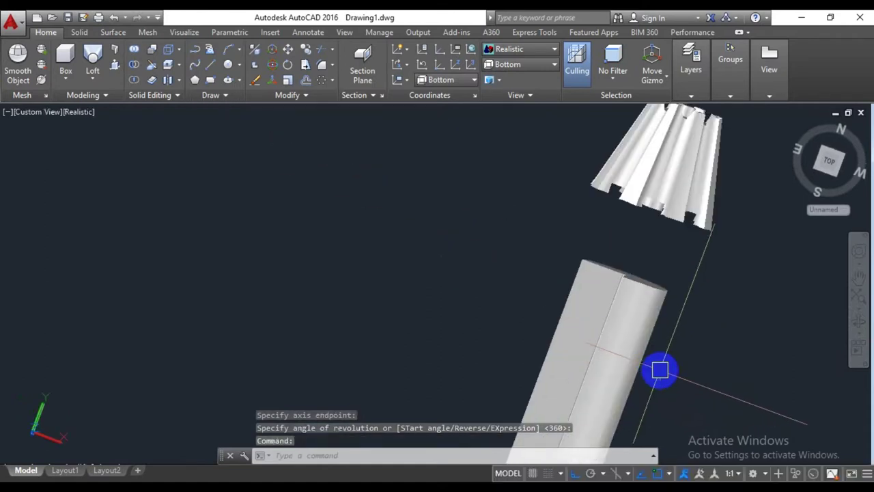
{"action": "scroll", "coordinate": [634, 313], "scroll_direction": "up", "scroll_amount": 2}
{"action": "scroll", "coordinate": [619, 293], "scroll_direction": "down", "scroll_amount": 3}
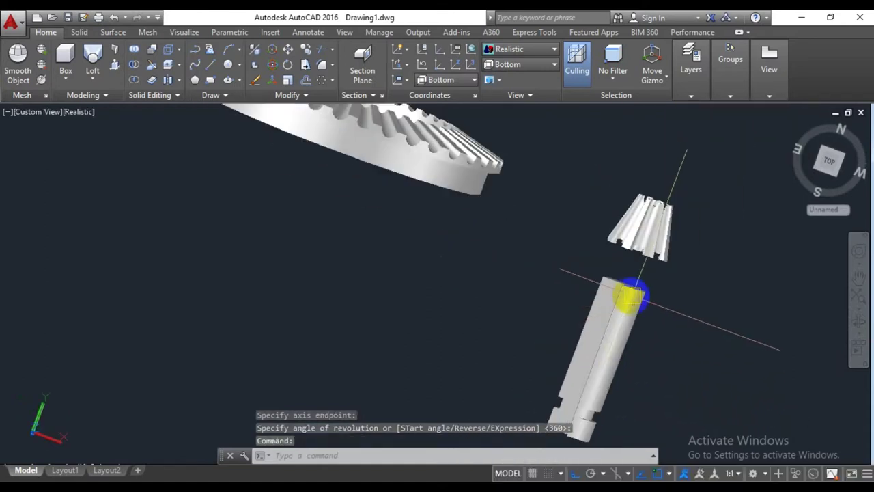
{"action": "key", "text": "ctrl+z"}
{"action": "key", "text": "ctrl+z"}
{"action": "key", "text": "ctrl+z"}
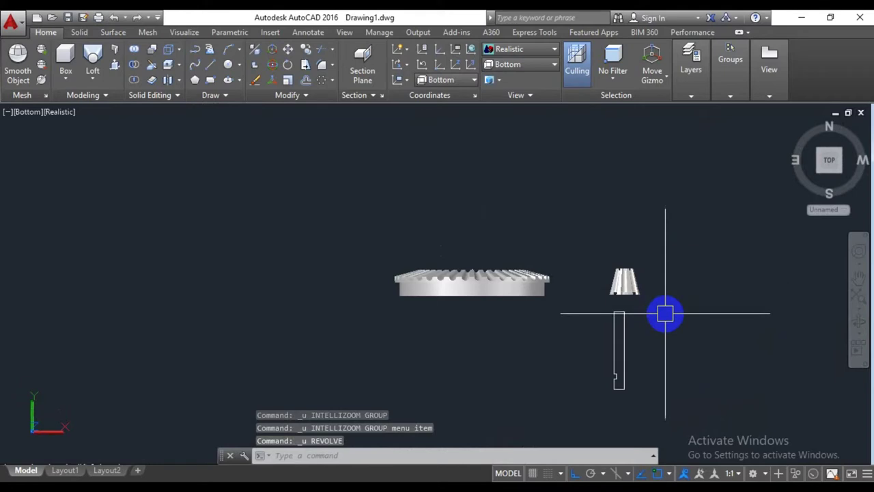
{"action": "scroll", "coordinate": [625, 352], "scroll_direction": "up", "scroll_amount": 2}
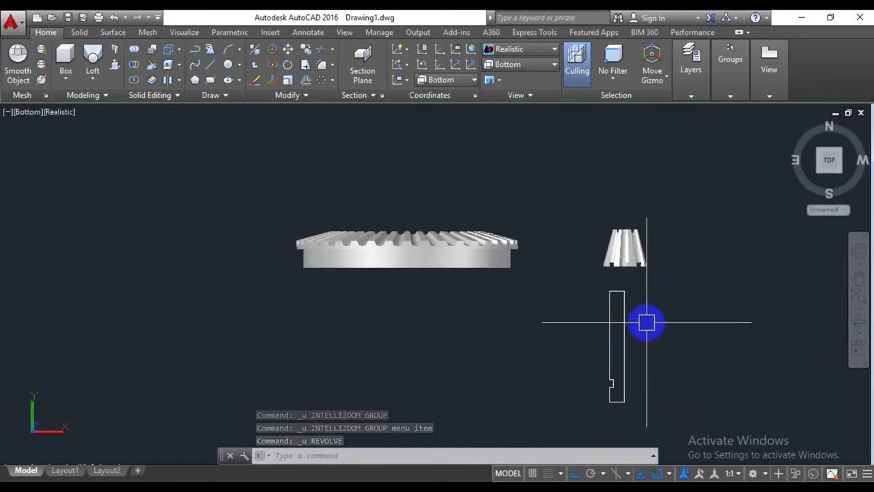
{"action": "scroll", "coordinate": [619, 293], "scroll_direction": "up", "scroll_amount": 4}
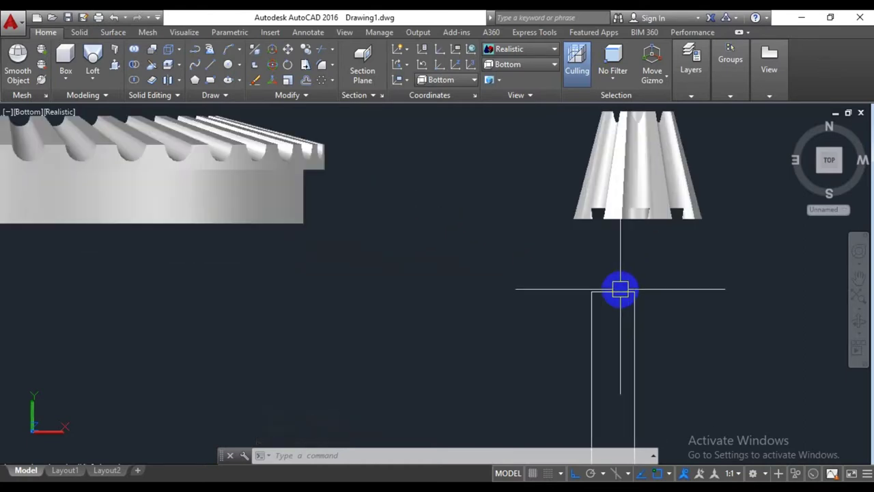
{"action": "scroll", "coordinate": [656, 313], "scroll_direction": "down", "scroll_amount": 3}
{"action": "key", "text": "Escape"}
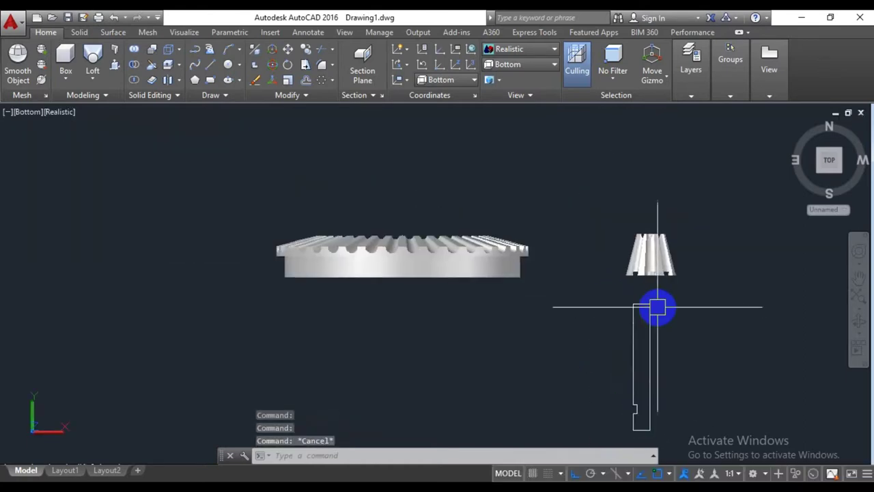
{"action": "type", "text": "v"}
{"action": "key", "text": "Return"}
{"action": "left_click", "coordinate": [650, 315]}
{"action": "key", "text": "Return"}
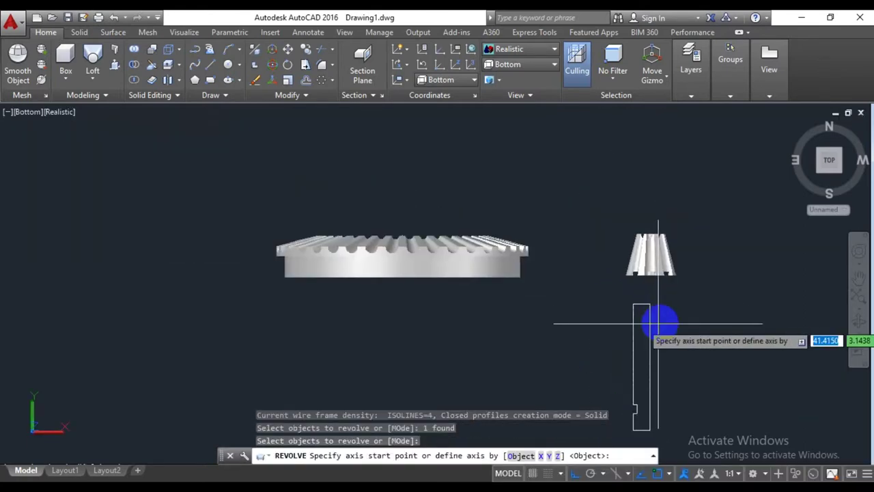
{"action": "left_click", "coordinate": [650, 305]}
{"action": "left_click", "coordinate": [649, 431]}
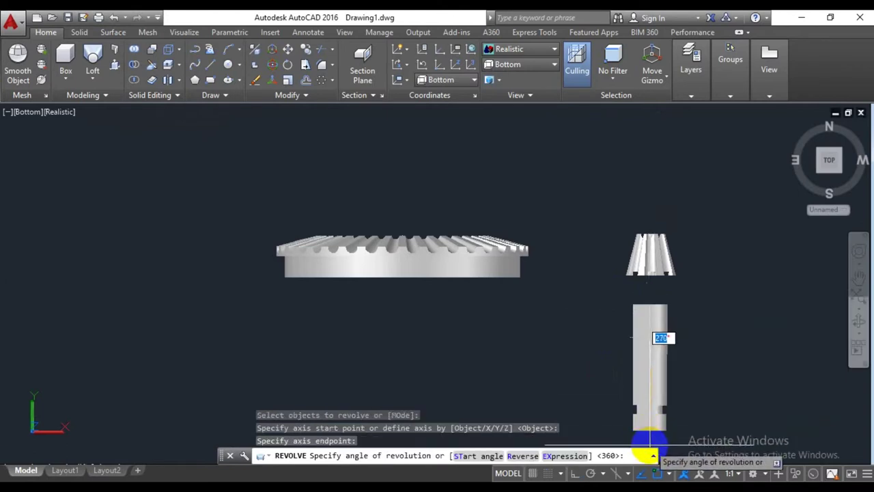
{"action": "key", "text": "Return"}
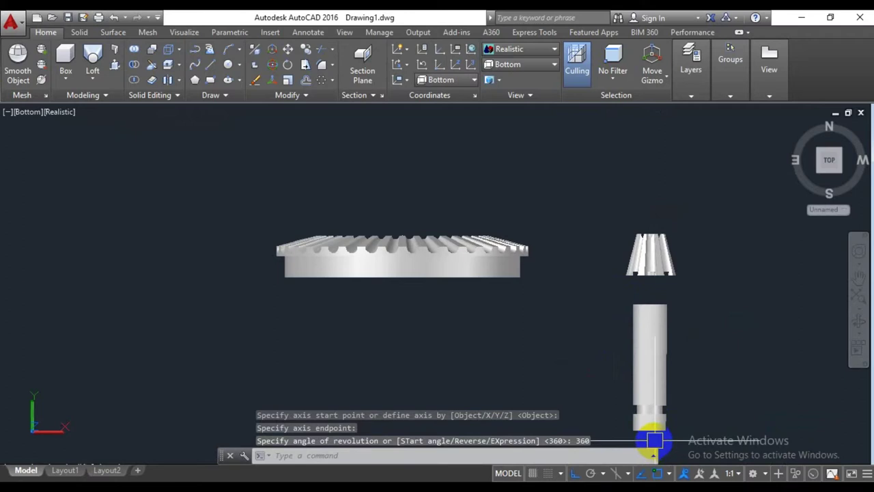
{"action": "scroll", "coordinate": [674, 401], "scroll_direction": "down", "scroll_amount": 2}
{"action": "middle_click_drag", "start_coordinate": [672, 397], "coordinate": [681, 389]}
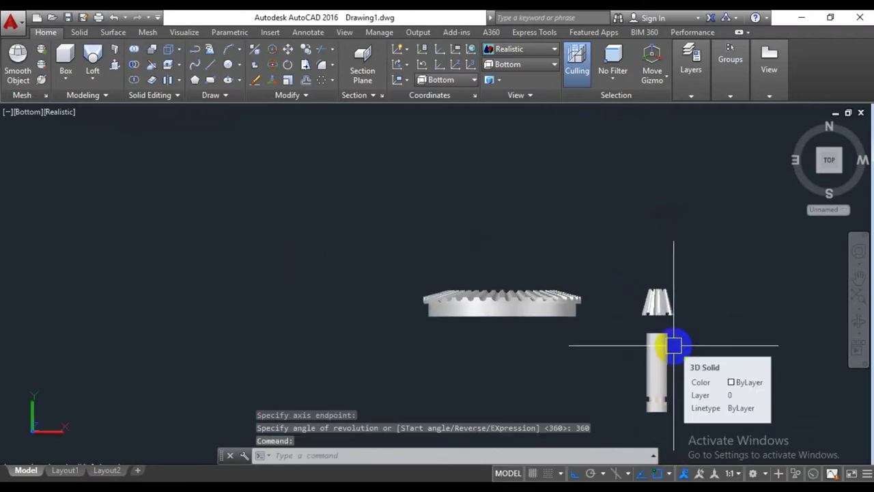
{"action": "scroll", "coordinate": [651, 360], "scroll_direction": "up", "scroll_amount": 2}
{"action": "scroll", "coordinate": [652, 356], "scroll_direction": "down", "scroll_amount": 3}
{"action": "key", "text": "ctrl+z"}
{"action": "key", "text": "ctrl+z"}
{"action": "key", "text": "ctrl+z"}
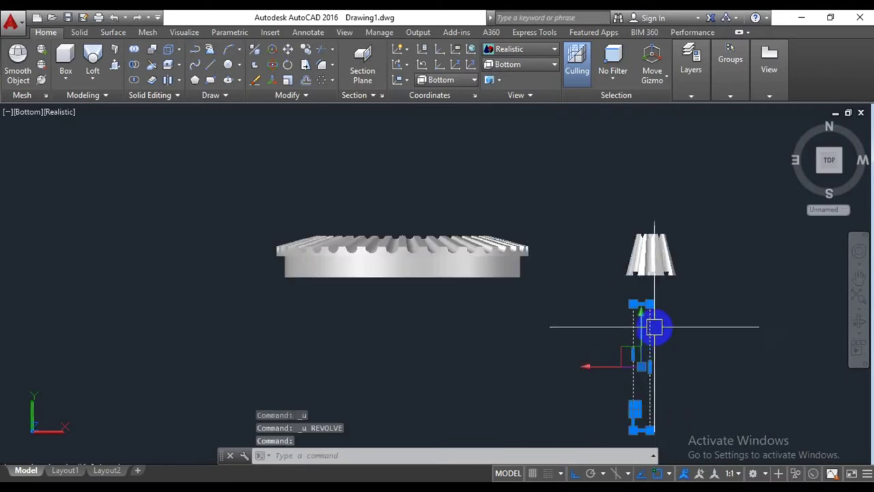
{"action": "scroll", "coordinate": [654, 327], "scroll_direction": "up", "scroll_amount": 2}
- Draw a line down the shaft outline from its top edge to its bottom edge
{"action": "middle_click", "coordinate": [651, 308]}
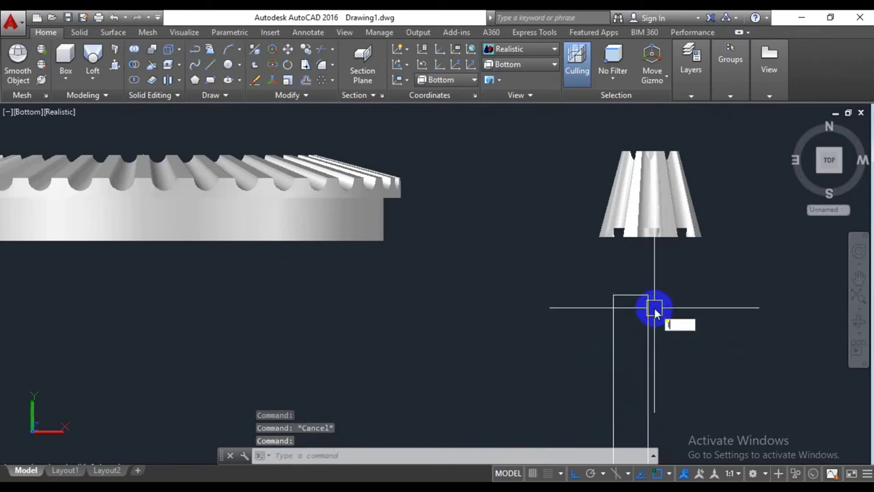
{"action": "type", "text": "l"}
{"action": "key", "text": "Return"}
{"action": "left_click", "coordinate": [627, 295]}
{"action": "scroll", "coordinate": [627, 295], "scroll_direction": "down", "scroll_amount": 1}
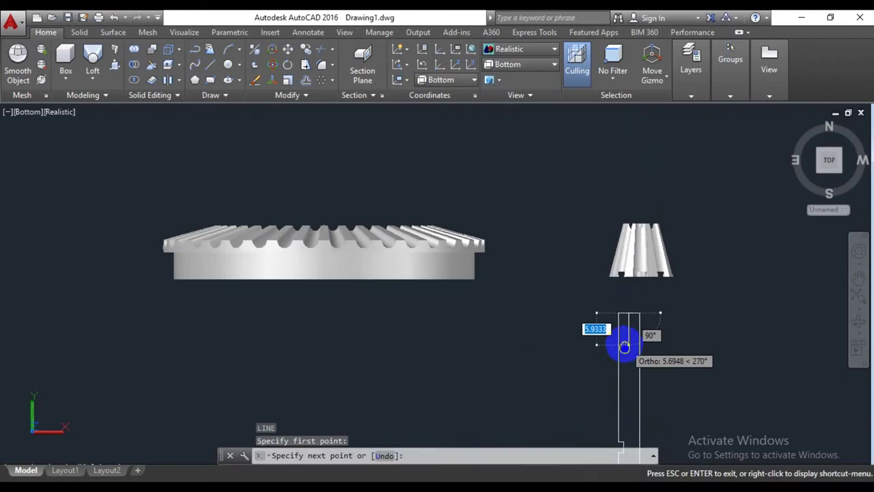
{"action": "left_click", "coordinate": [638, 429]}
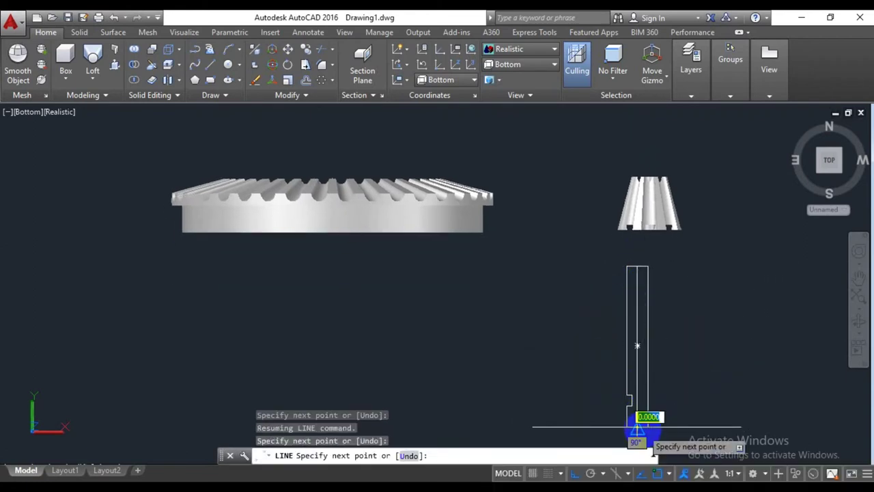
{"action": "key", "text": "Return"}
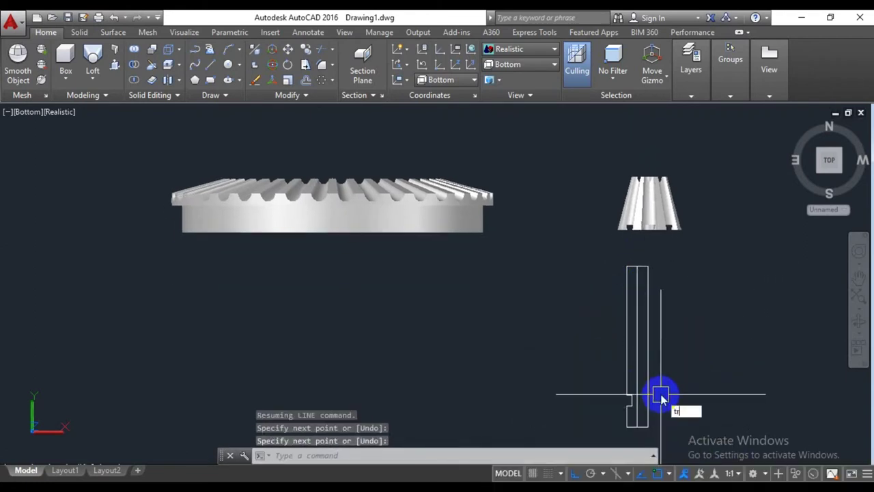
- Trim away the outline's right side against the new line and select the remaining profile
{"action": "key", "text": "Return"}
{"action": "key", "text": "Return"}
{"action": "left_click", "coordinate": [654, 342]}
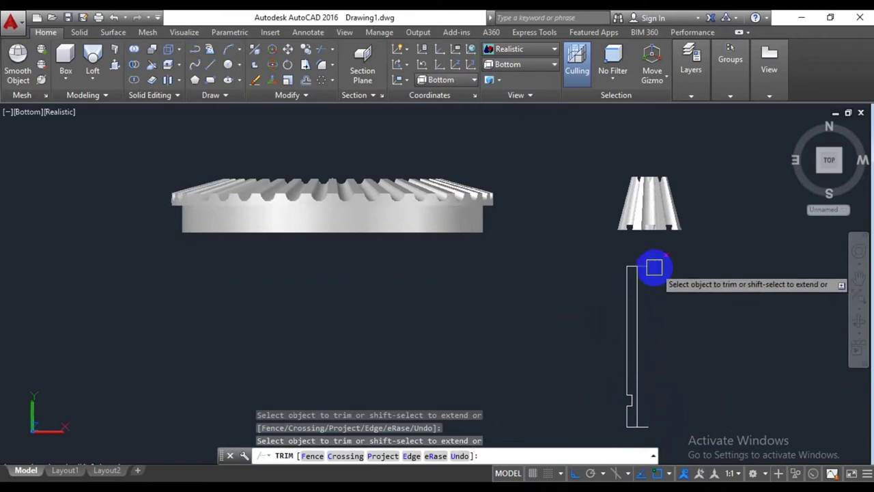
{"action": "key", "text": "Return"}
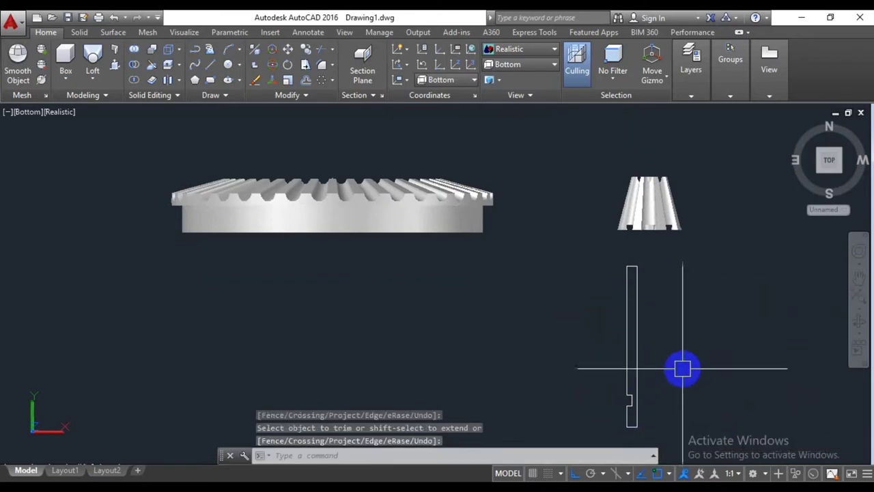
{"action": "middle_click_drag", "start_coordinate": [681, 367], "coordinate": [684, 379]}
{"action": "left_click", "coordinate": [632, 350]}
{"action": "left_click", "coordinate": [595, 384]}
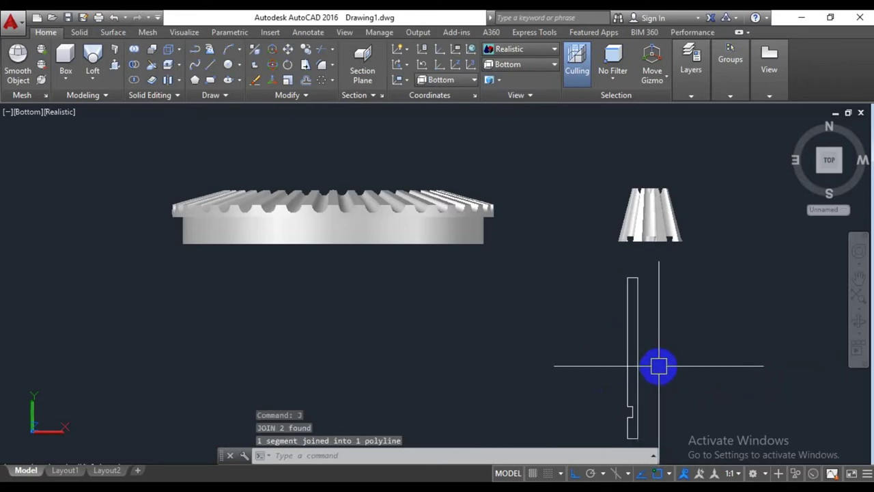
- Start a trial revolve of the window-selected profile with an axis, then cancel it
{"action": "type", "text": "c"}
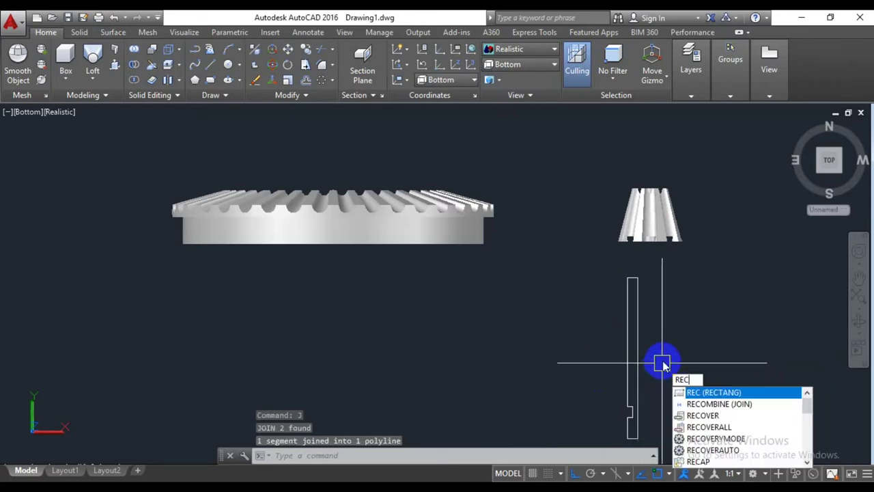
{"action": "key", "text": "Escape"}
{"action": "key", "text": "Return"}
{"action": "left_click", "coordinate": [665, 357]}
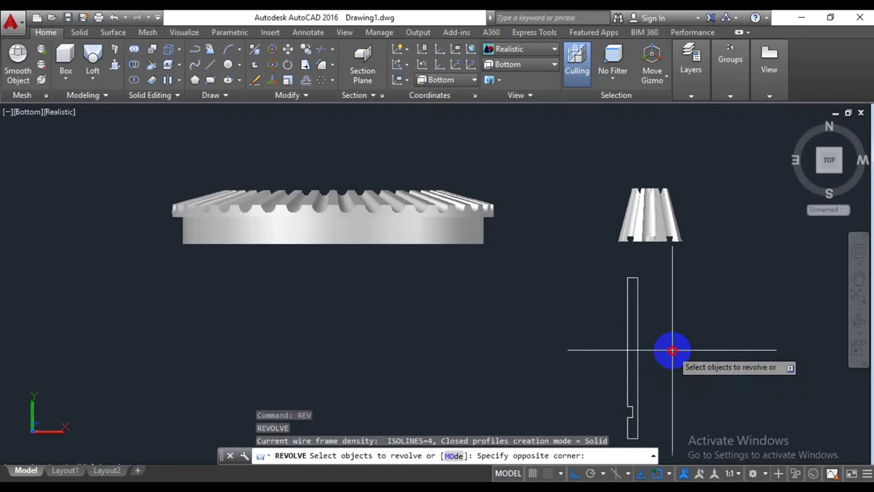
{"action": "left_click", "coordinate": [589, 396]}
{"action": "key", "text": "Return"}
{"action": "left_click", "coordinate": [639, 277]}
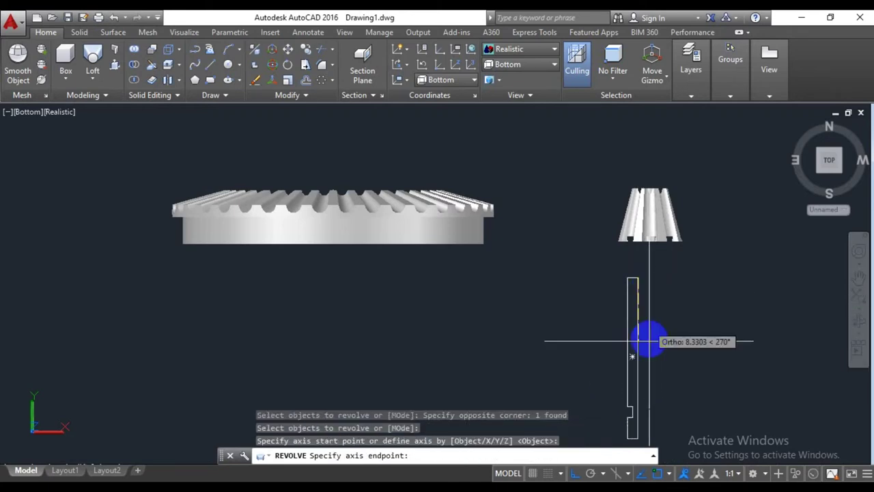
{"action": "scroll", "coordinate": [646, 308], "scroll_direction": "down", "scroll_amount": 2}
{"action": "left_click", "coordinate": [644, 365]}
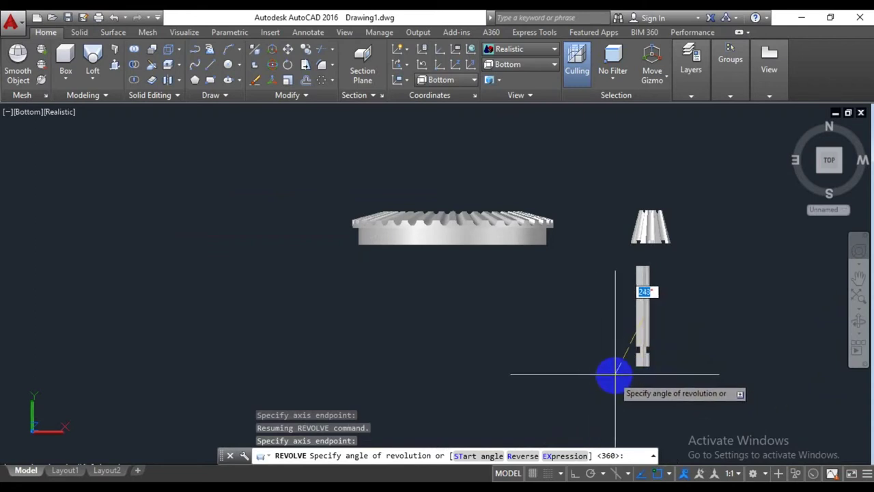
{"action": "key", "text": "Escape"}
- Grip-stretch the shaft profile's notch edge inward to make the step shallower
{"action": "scroll", "coordinate": [644, 357], "scroll_direction": "up", "scroll_amount": 2}
{"action": "scroll", "coordinate": [627, 352], "scroll_direction": "up", "scroll_amount": 3}
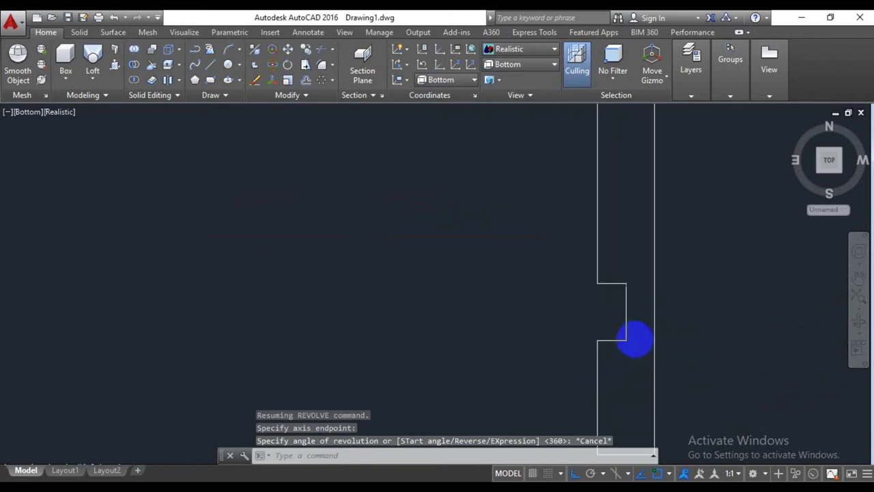
{"action": "left_click", "coordinate": [625, 316]}
{"action": "key", "text": "Escape"}
{"action": "left_click", "coordinate": [628, 314]}
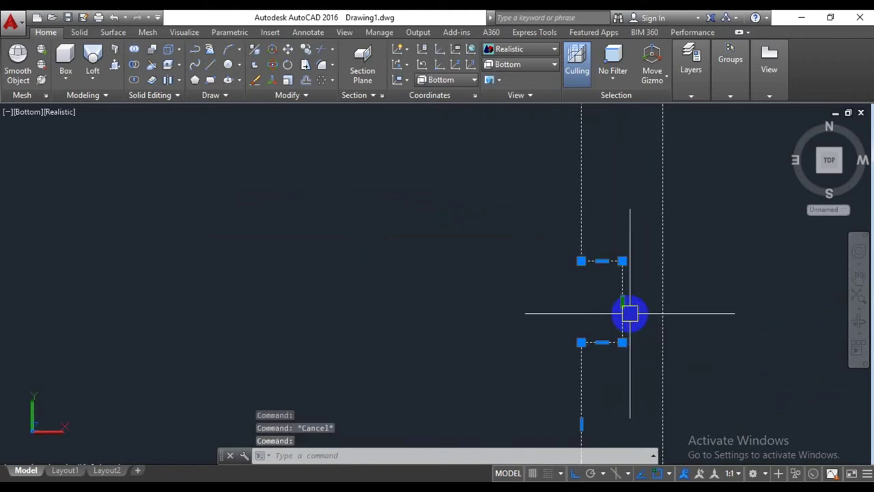
{"action": "key", "text": "Escape"}
{"action": "left_click", "coordinate": [628, 310]}
{"action": "left_click", "coordinate": [622, 302]}
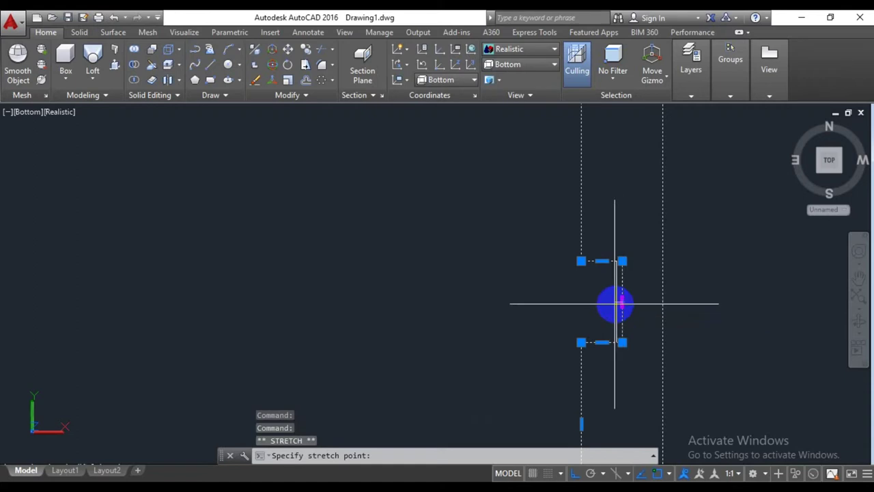
{"action": "left_click", "coordinate": [607, 301]}
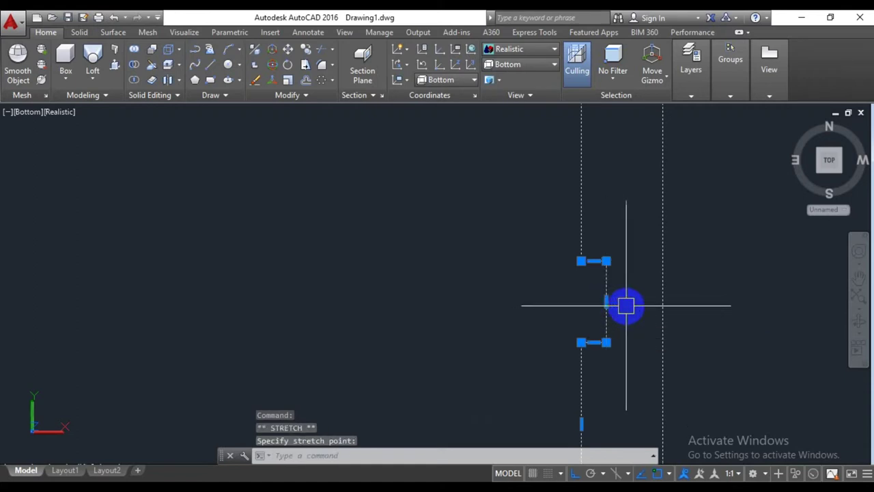
{"action": "left_click", "coordinate": [606, 302]}
{"action": "key", "text": "Escape"}
{"action": "middle_click_drag", "start_coordinate": [630, 299], "coordinate": [640, 356], "text": "shift"}
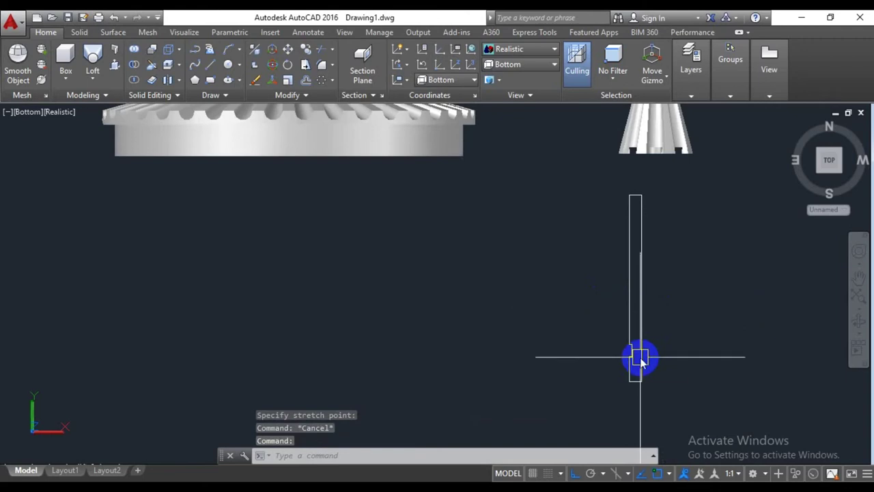
{"action": "type", "text": "revolve"}
{"action": "key", "text": "Return"}
- Revolve the profile 360° about its top-to-bottom axis and orbit to view the solid shaft
{"action": "left_click", "coordinate": [674, 336]}
{"action": "left_click", "coordinate": [601, 346]}
{"action": "key", "text": "Return"}
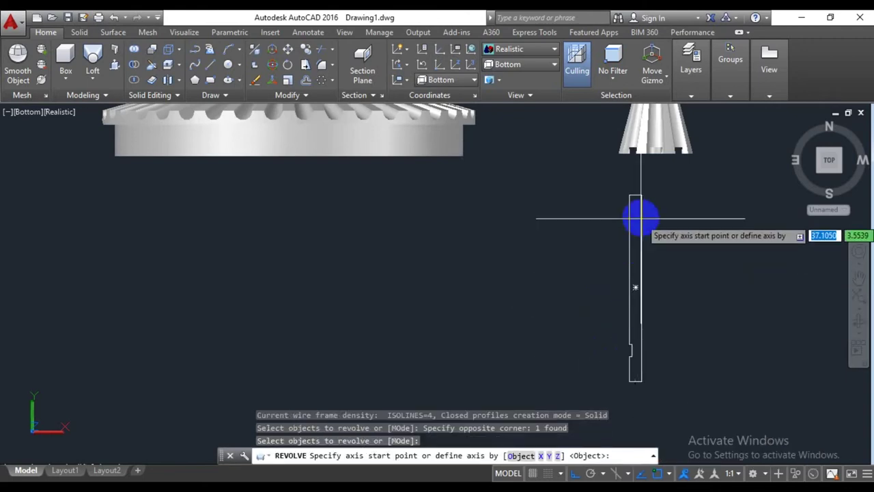
{"action": "left_click", "coordinate": [642, 195]}
{"action": "left_click", "coordinate": [640, 383]}
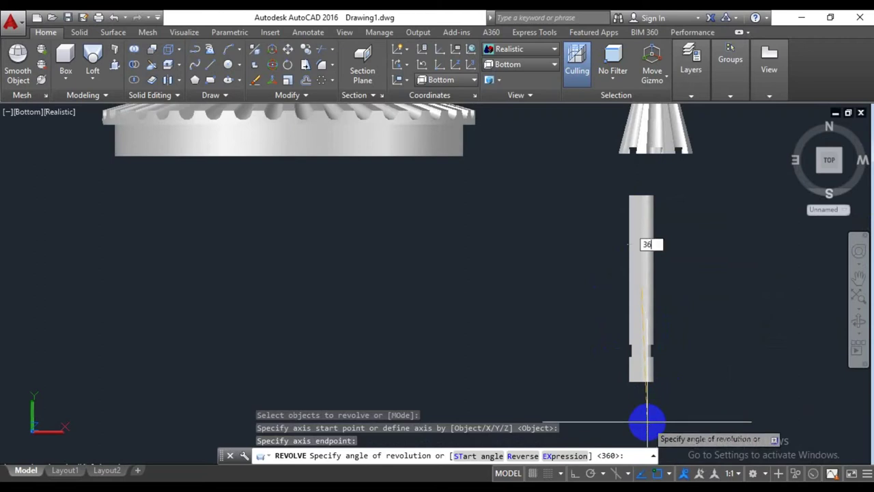
{"action": "key", "text": "Return"}
{"action": "scroll", "coordinate": [697, 382], "scroll_direction": "down", "scroll_amount": 4}
{"action": "mouse_move", "coordinate": [647, 388]}
{"action": "middle_mouse_down", "text": "shift"}
{"action": "mouse_move", "coordinate": [630, 373]}
{"action": "mouse_move", "coordinate": [742, 316]}
{"action": "mouse_move", "coordinate": [672, 354]}
{"action": "mouse_move", "coordinate": [654, 348]}
{"action": "middle_mouse_up", "text": "shift"}
{"action": "scroll", "coordinate": [683, 338], "scroll_direction": "up", "scroll_amount": 4}
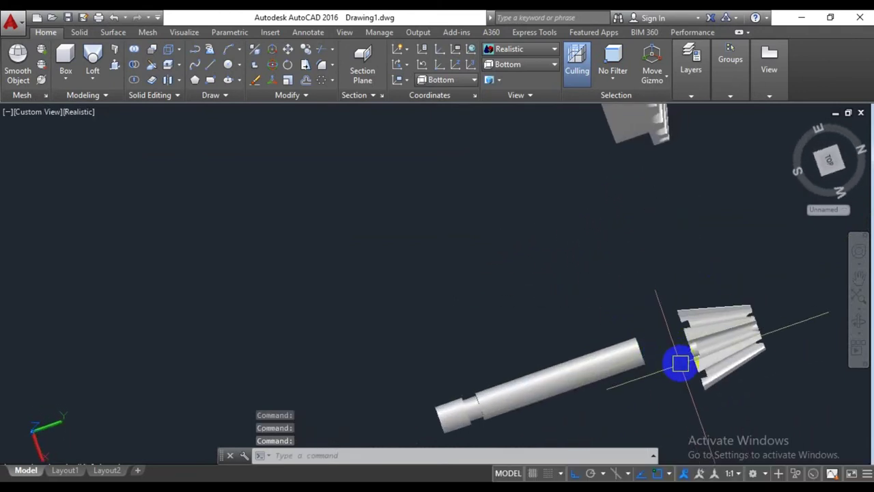
{"action": "mouse_move", "coordinate": [678, 348]}
{"action": "middle_mouse_down", "text": "shift"}
{"action": "mouse_move", "coordinate": [660, 347]}
{"action": "mouse_move", "coordinate": [636, 373]}
{"action": "middle_mouse_up", "text": "shift"}
- Switch the display to wireframe and begin moving the shaft from its end point
{"action": "type", "text": "s"}
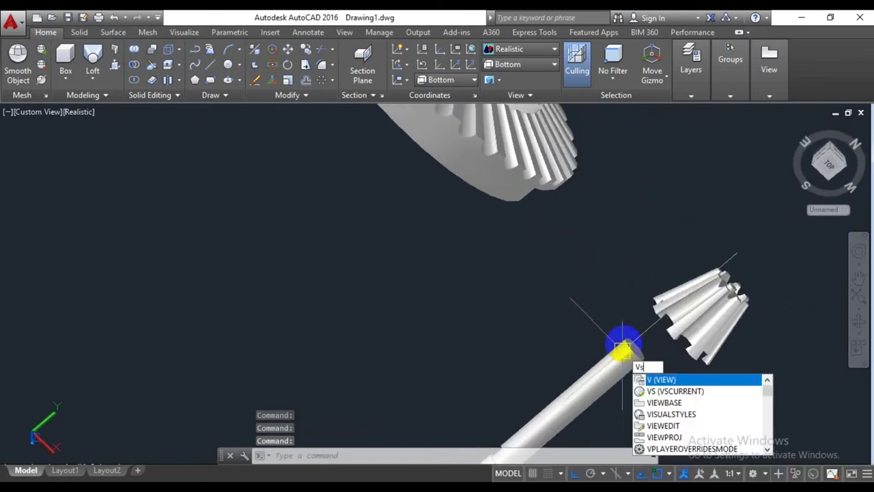
{"action": "key", "text": "Return"}
{"action": "key", "text": "Return"}
{"action": "middle_click_drag", "start_coordinate": [625, 336], "coordinate": [634, 361], "text": "shift"}
{"action": "type", "text": "m"}
{"action": "key", "text": "Return"}
{"action": "left_click", "coordinate": [635, 360]}
{"action": "key", "text": "Return"}
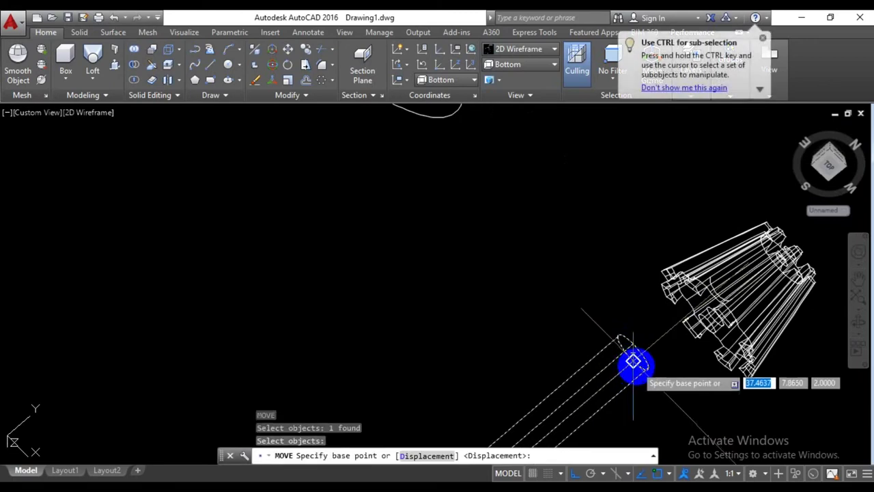
{"action": "left_click", "coordinate": [634, 353]}
- Orbit to where the shaft meets the pinion and apply the Shaded with edges style
{"action": "mouse_move", "coordinate": [669, 342]}
{"action": "middle_mouse_down", "text": "shift"}
{"action": "mouse_move", "coordinate": [630, 357]}
{"action": "mouse_move", "coordinate": [678, 350]}
{"action": "mouse_move", "coordinate": [631, 328]}
{"action": "mouse_move", "coordinate": [687, 293]}
{"action": "mouse_move", "coordinate": [611, 328]}
{"action": "mouse_move", "coordinate": [681, 295]}
{"action": "mouse_move", "coordinate": [765, 322]}
{"action": "middle_mouse_up", "text": "shift"}
{"action": "scroll", "coordinate": [737, 335], "scroll_direction": "up", "scroll_amount": 2}
{"action": "scroll", "coordinate": [660, 279], "scroll_direction": "up", "scroll_amount": 3}
{"action": "scroll", "coordinate": [658, 266], "scroll_direction": "up", "scroll_amount": 3}
{"action": "scroll", "coordinate": [658, 269], "scroll_direction": "down", "scroll_amount": 5}
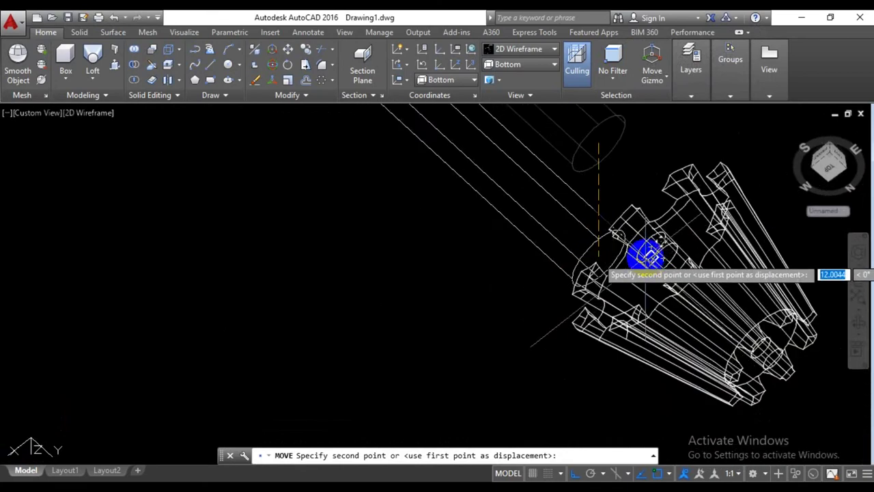
{"action": "scroll", "coordinate": [647, 247], "scroll_direction": "up", "scroll_amount": 4}
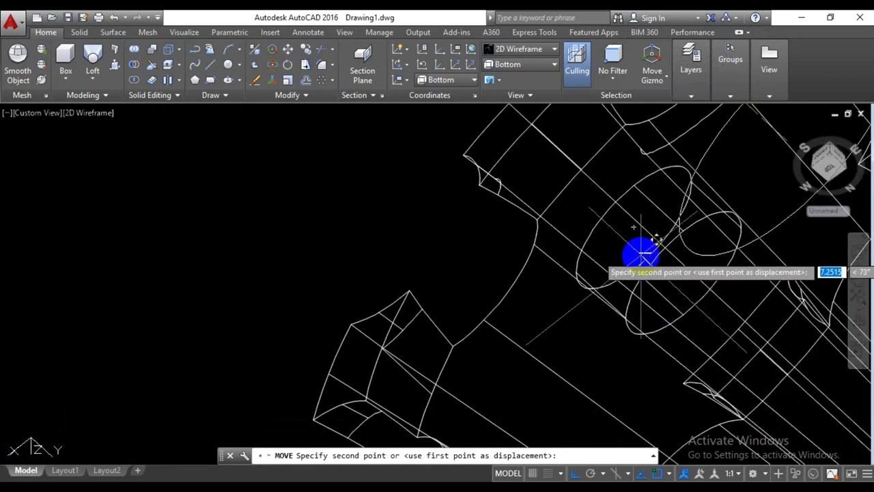
{"action": "scroll", "coordinate": [621, 321], "scroll_direction": "down", "scroll_amount": 5}
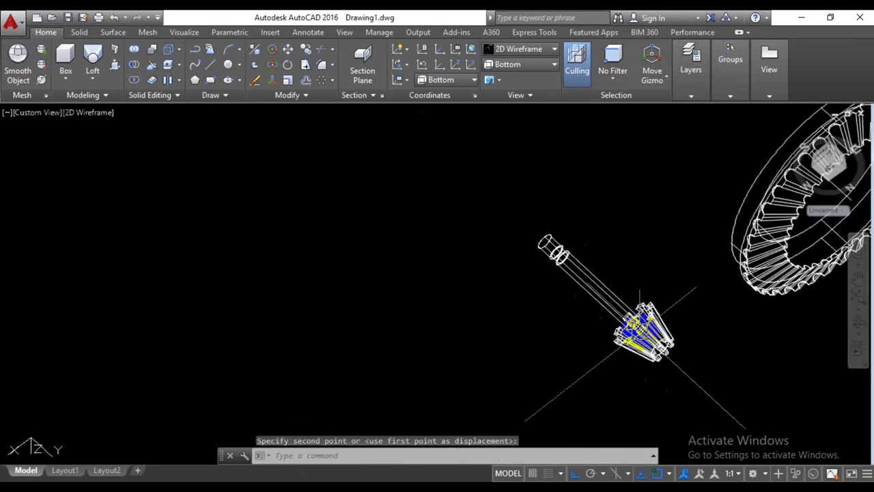
{"action": "key", "text": "Return"}
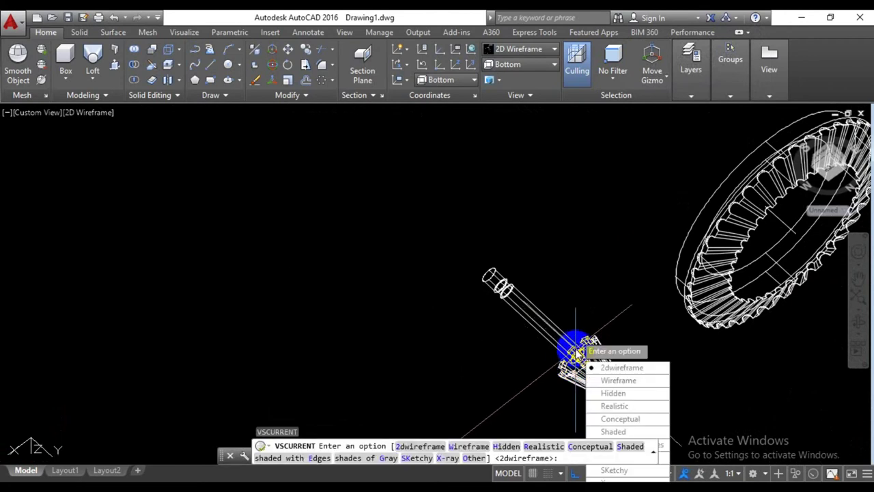
{"action": "type", "text": "e"}
{"action": "key", "text": "Return"}
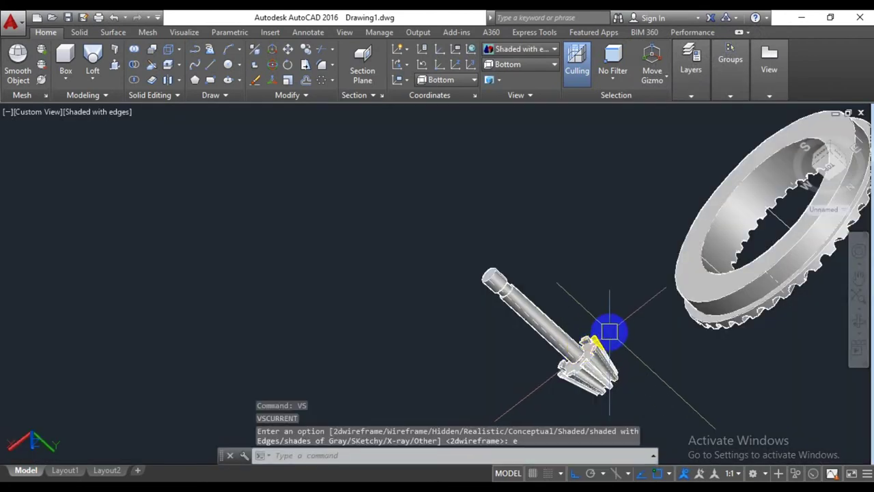
- Switch to the Realistic visual style and pan to recentre the gears
{"action": "type", "text": "v"}
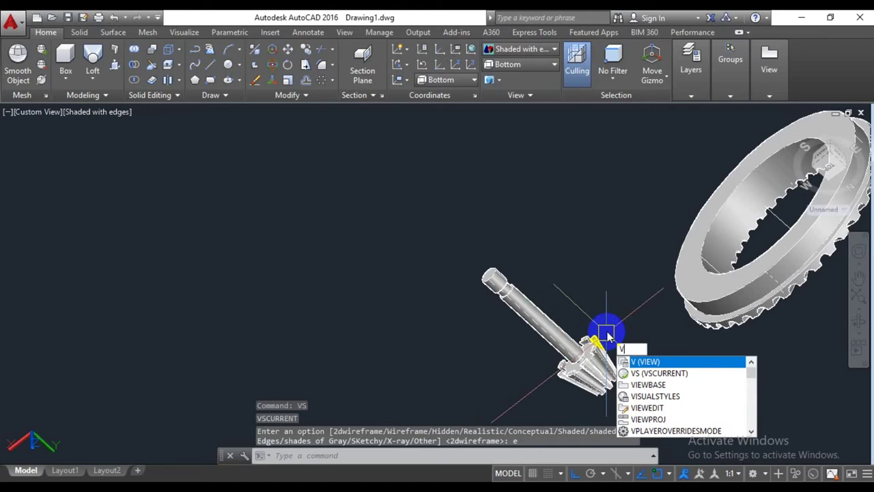
{"action": "key", "text": "Return"}
{"action": "type", "text": "r"}
{"action": "key", "text": "Return"}
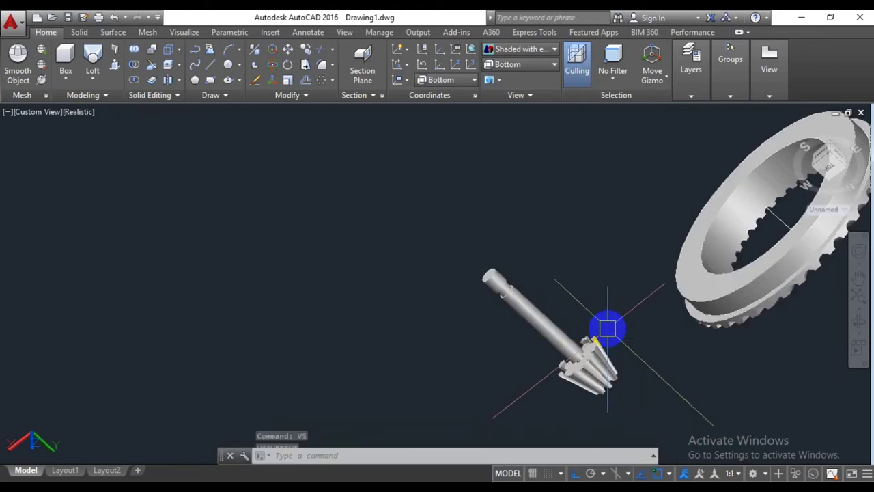
{"action": "mouse_move", "coordinate": [609, 325]}
{"action": "middle_mouse_down"}
{"action": "mouse_move", "coordinate": [552, 367]}
{"action": "mouse_move", "coordinate": [519, 351]}
{"action": "mouse_move", "coordinate": [388, 390]}
{"action": "mouse_move", "coordinate": [304, 372]}
{"action": "mouse_move", "coordinate": [318, 358]}
{"action": "mouse_move", "coordinate": [350, 373]}
{"action": "middle_mouse_up"}
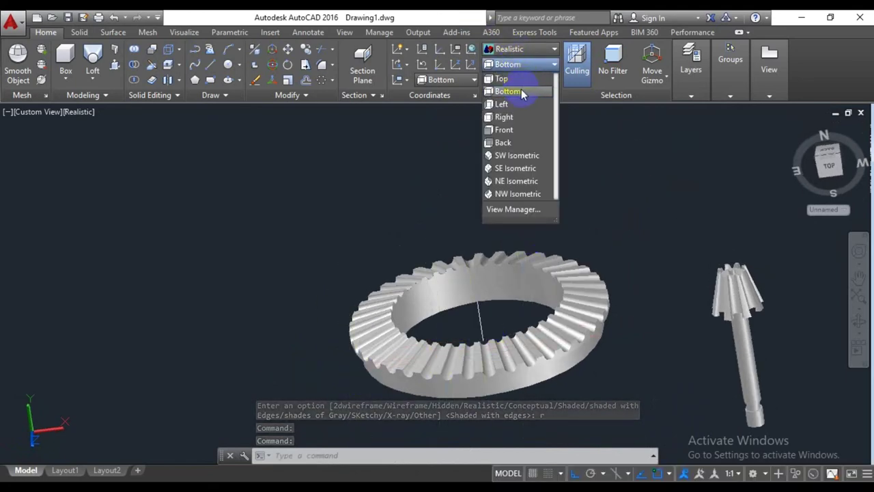
- From the Bottom view, rotate the window-selected pinion and shaft about a base point on the shaft
{"action": "left_click", "coordinate": [522, 91]}
{"action": "left_click", "coordinate": [676, 151]}
{"action": "left_click", "coordinate": [506, 260]}
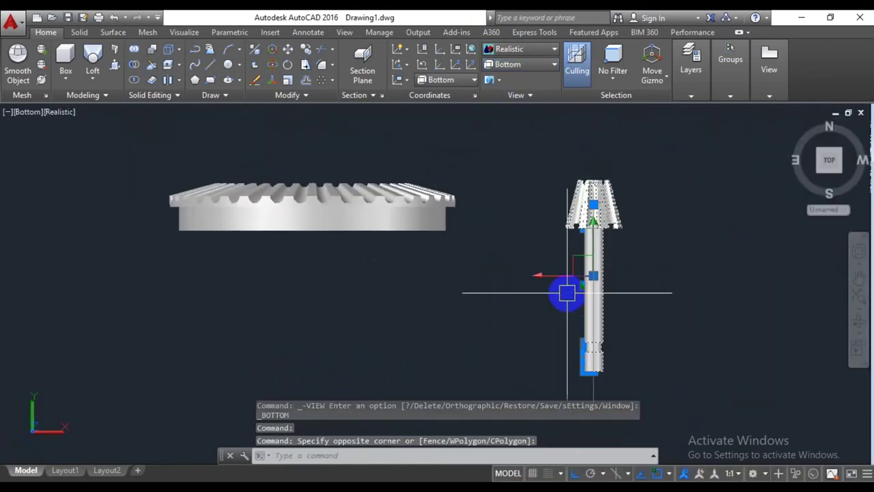
{"action": "type", "text": "o"}
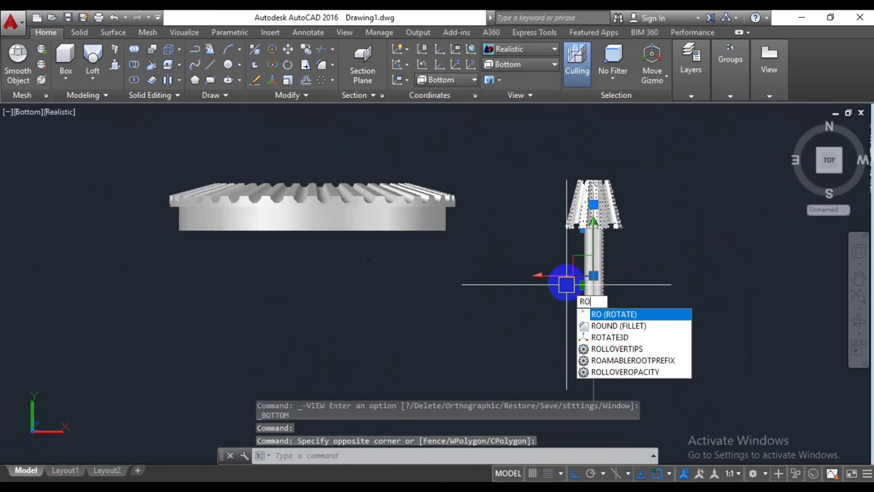
{"action": "key", "text": "Return"}
{"action": "left_click", "coordinate": [622, 293]}
{"action": "middle_click_drag", "start_coordinate": [631, 253], "coordinate": [566, 298], "text": "shift"}
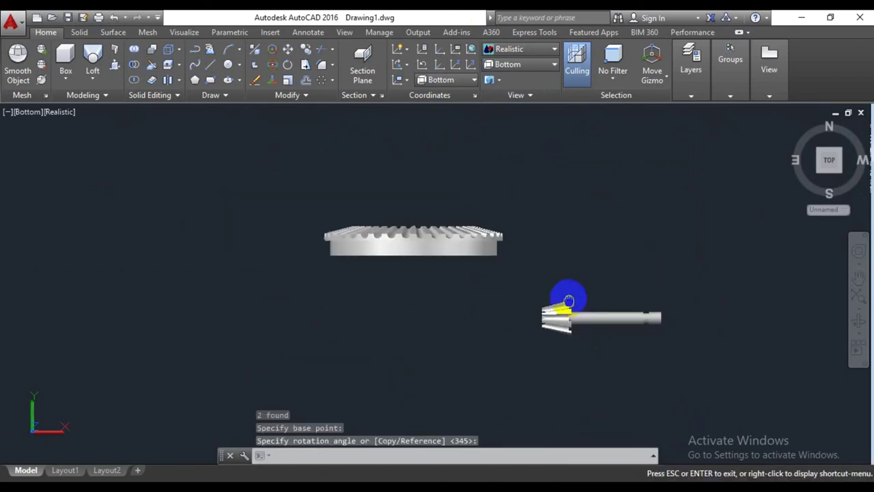
{"action": "mouse_move", "coordinate": [556, 351]}
{"action": "middle_mouse_down", "text": "shift"}
{"action": "mouse_move", "coordinate": [591, 331]}
{"action": "mouse_move", "coordinate": [561, 343]}
{"action": "mouse_move", "coordinate": [572, 348]}
{"action": "mouse_move", "coordinate": [575, 377]}
{"action": "mouse_move", "coordinate": [616, 373]}
{"action": "mouse_move", "coordinate": [629, 361]}
{"action": "mouse_move", "coordinate": [630, 378]}
{"action": "middle_mouse_up", "text": "shift"}
{"action": "scroll", "coordinate": [549, 320], "scroll_direction": "up", "scroll_amount": 4}
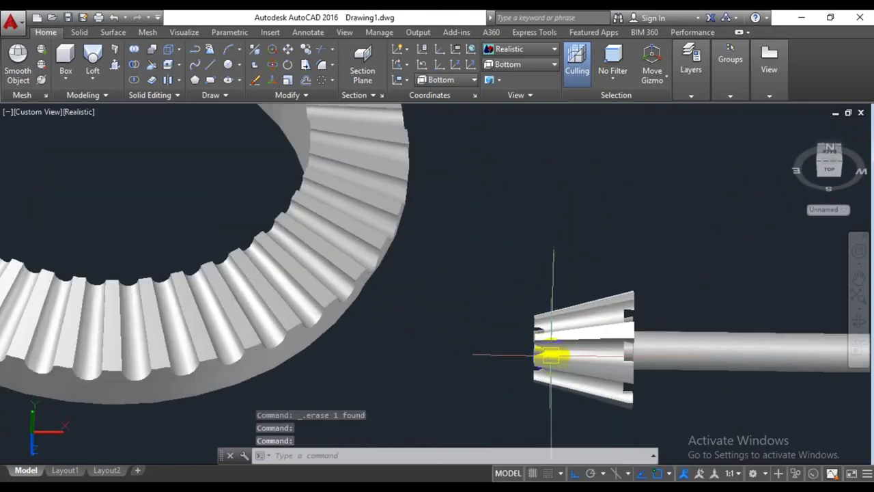
- Window-select the pinion and shaft as the objects to move
{"action": "scroll", "coordinate": [553, 357], "scroll_direction": "up", "scroll_amount": 3}
{"action": "middle_click_drag", "start_coordinate": [576, 367], "coordinate": [716, 396], "text": "shift"}
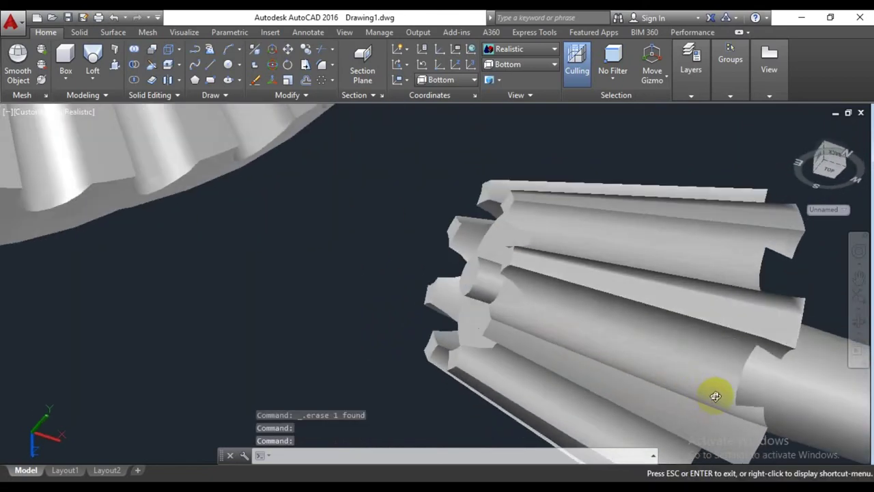
{"action": "scroll", "coordinate": [494, 367], "scroll_direction": "down", "scroll_amount": 5}
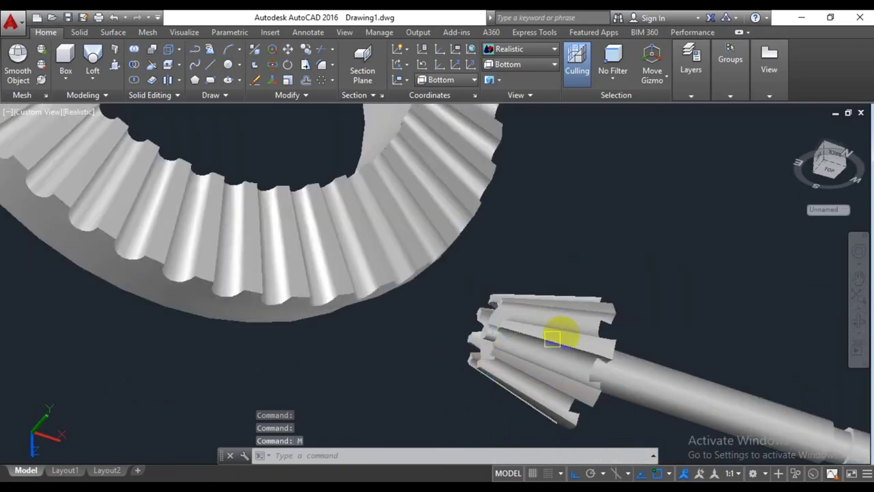
{"action": "key", "text": "Return"}
{"action": "left_click", "coordinate": [654, 283]}
{"action": "left_click", "coordinate": [472, 406]}
{"action": "key", "text": "Return"}
{"action": "scroll", "coordinate": [469, 349], "scroll_direction": "up", "scroll_amount": 4}
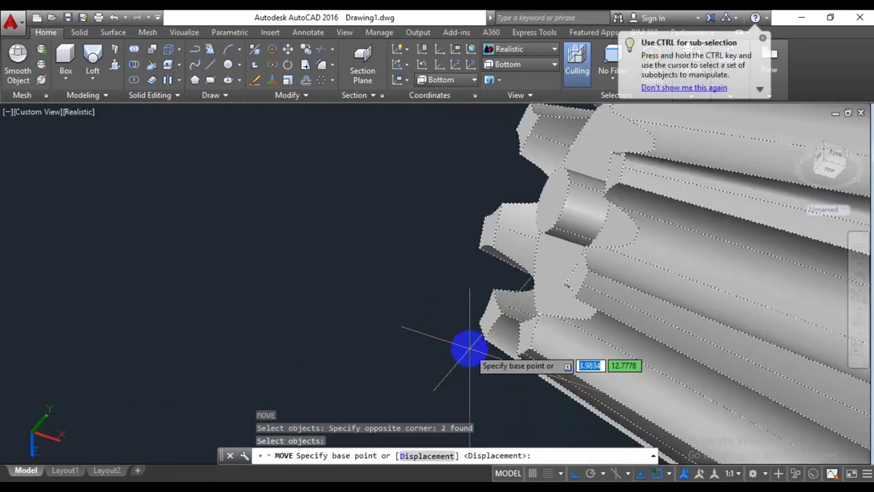
{"action": "scroll", "coordinate": [471, 341], "scroll_direction": "up", "scroll_amount": 2}
- Move the pinion from a tooth point onto the ring gear teeth so they mesh
{"action": "left_click", "coordinate": [478, 324]}
{"action": "scroll", "coordinate": [479, 321], "scroll_direction": "down", "scroll_amount": 4}
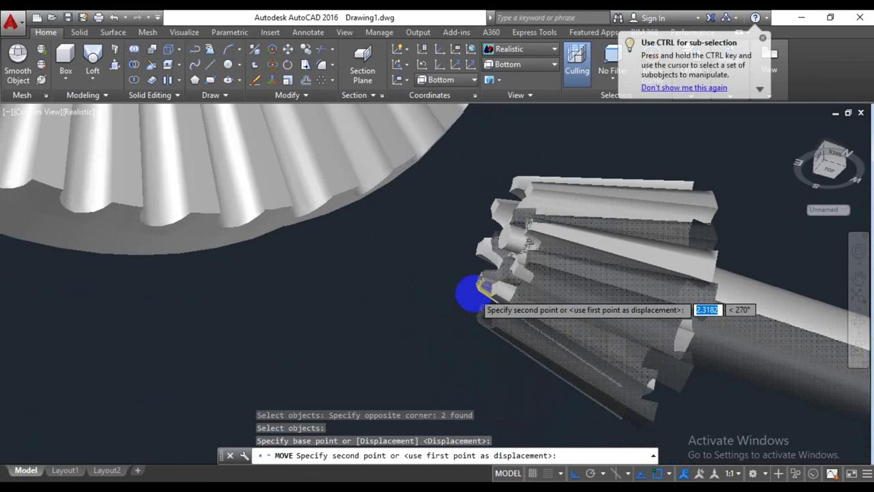
{"action": "scroll", "coordinate": [479, 293], "scroll_direction": "down", "scroll_amount": 3}
{"action": "middle_click_drag", "start_coordinate": [479, 293], "coordinate": [517, 371], "text": "shift"}
{"action": "scroll", "coordinate": [524, 256], "scroll_direction": "up", "scroll_amount": 3}
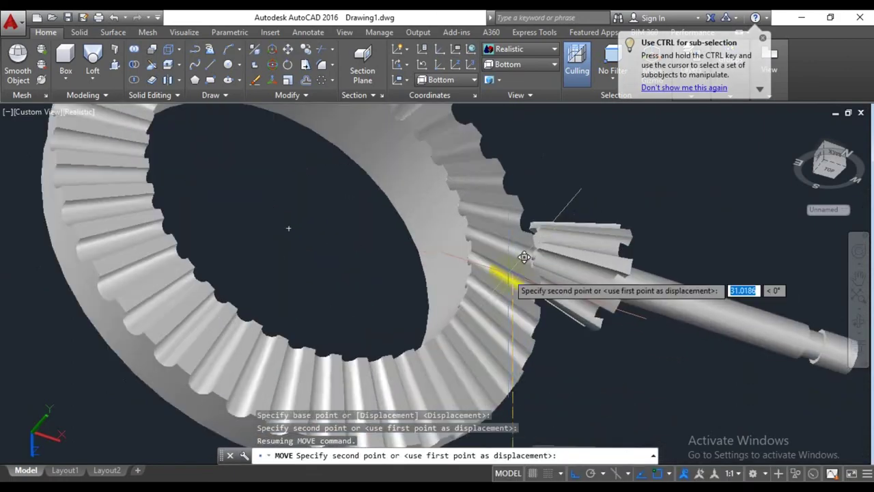
{"action": "scroll", "coordinate": [524, 257], "scroll_direction": "up", "scroll_amount": 3}
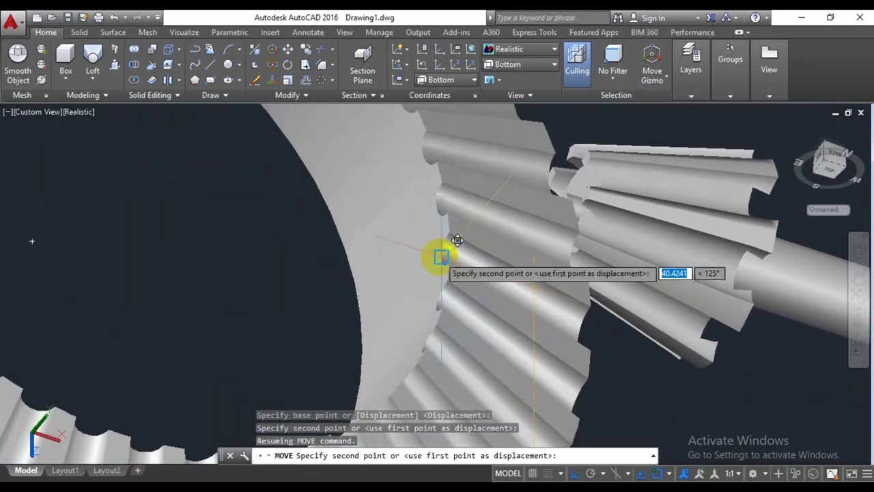
{"action": "left_click", "coordinate": [442, 256]}
{"action": "scroll", "coordinate": [478, 267], "scroll_direction": "down", "scroll_amount": 3}
{"action": "scroll", "coordinate": [425, 307], "scroll_direction": "down", "scroll_amount": 2}
{"action": "mouse_move", "coordinate": [504, 311]}
{"action": "middle_mouse_down", "text": "shift"}
{"action": "mouse_move", "coordinate": [488, 303]}
{"action": "mouse_move", "coordinate": [464, 263]}
{"action": "mouse_move", "coordinate": [455, 266]}
{"action": "mouse_move", "coordinate": [490, 302]}
{"action": "mouse_move", "coordinate": [482, 244]}
{"action": "middle_mouse_up", "text": "shift"}
{"action": "scroll", "coordinate": [418, 265], "scroll_direction": "up", "scroll_amount": 3}
{"action": "mouse_move", "coordinate": [503, 327]}
{"action": "middle_mouse_down", "text": "shift"}
{"action": "mouse_move", "coordinate": [537, 375]}
{"action": "mouse_move", "coordinate": [537, 362]}
{"action": "mouse_move", "coordinate": [552, 364]}
{"action": "mouse_move", "coordinate": [537, 328]}
{"action": "mouse_move", "coordinate": [552, 336]}
{"action": "mouse_move", "coordinate": [552, 354]}
{"action": "middle_mouse_up", "text": "shift"}
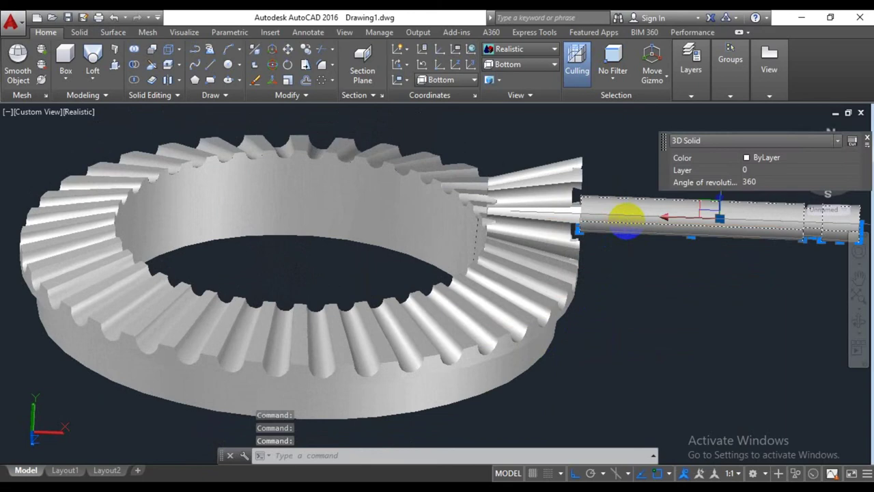
- Union the shaft and the pinion into a single solid
{"action": "left_click", "coordinate": [747, 160]}
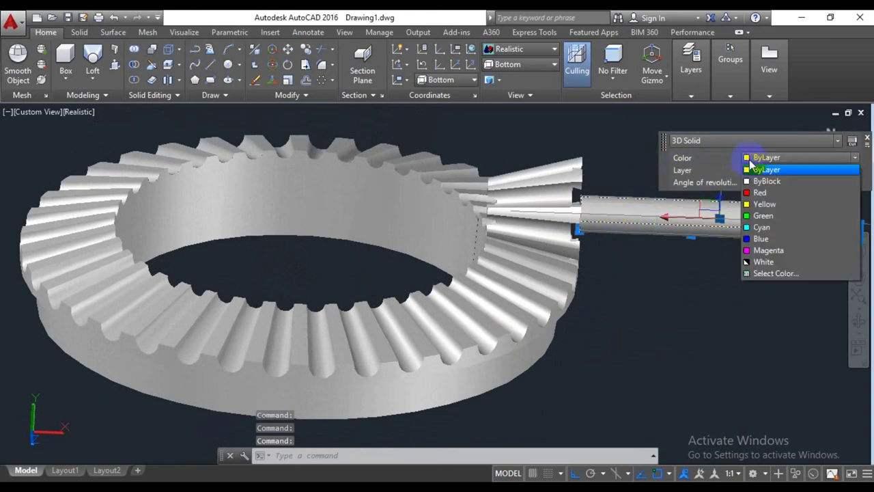
{"action": "left_click", "coordinate": [733, 168]}
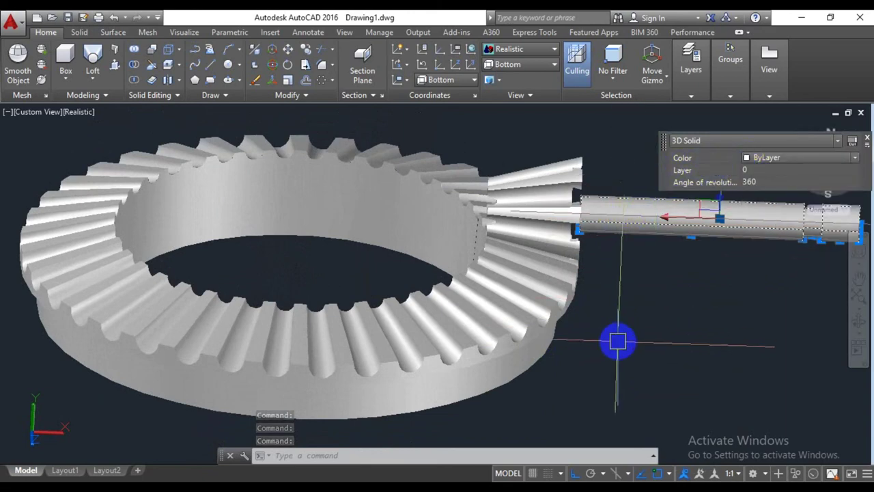
{"action": "type", "text": "U"}
{"action": "left_click", "coordinate": [656, 391]}
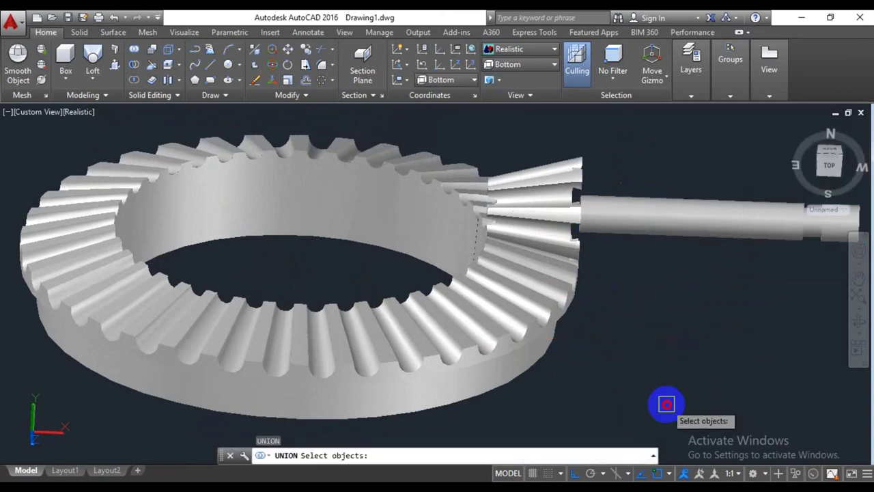
{"action": "left_click", "coordinate": [623, 222]}
{"action": "left_click", "coordinate": [556, 191]}
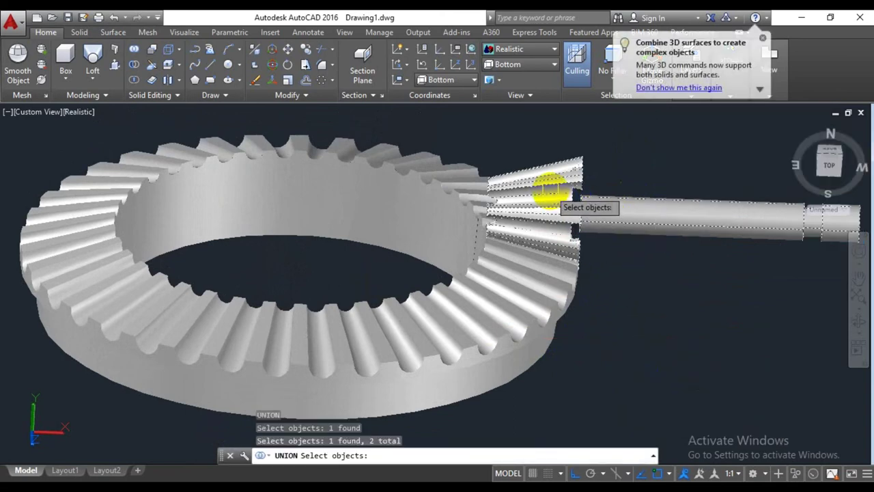
{"action": "key", "text": "Return"}
- Set the colour of the combined pinion-shaft and the ring gear to Yellow
{"action": "left_click", "coordinate": [634, 215]}
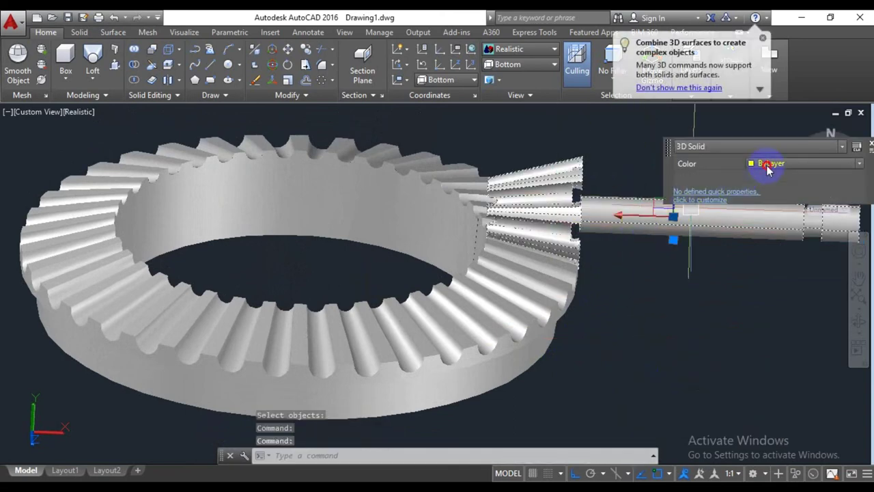
{"action": "left_click", "coordinate": [767, 169]}
{"action": "left_click", "coordinate": [770, 211]}
{"action": "key", "text": "Escape"}
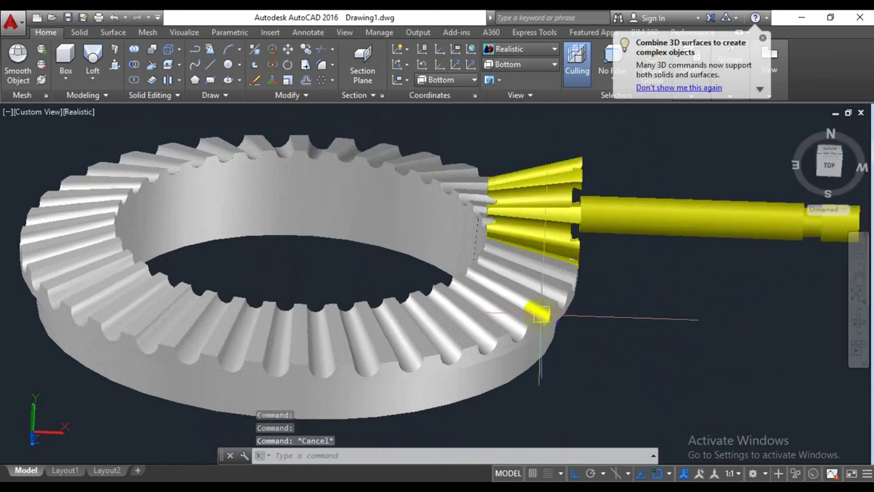
{"action": "left_click", "coordinate": [540, 314]}
{"action": "left_click", "coordinate": [654, 233]}
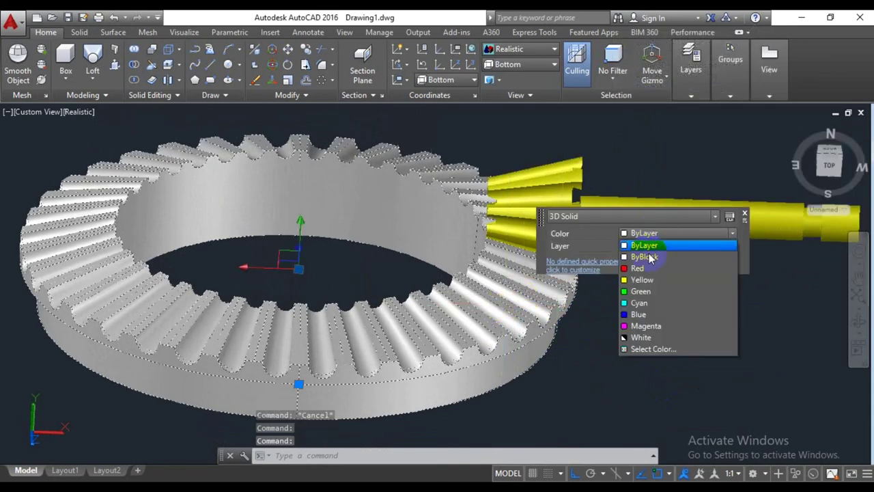
{"action": "left_click", "coordinate": [526, 292]}
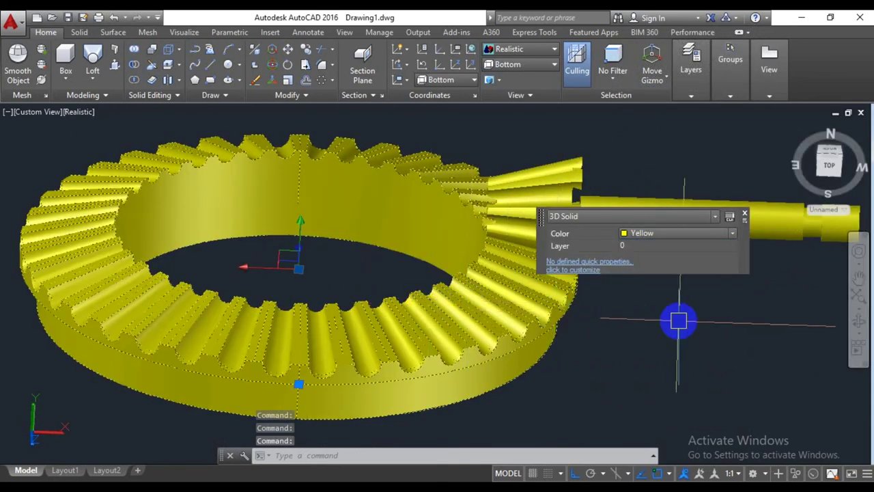
{"action": "key", "text": "Escape"}
- Zoom and orbit around the yellow gear assembly to inspect it
{"action": "scroll", "coordinate": [654, 316], "scroll_direction": "down", "scroll_amount": 4}
{"action": "middle_click_drag", "start_coordinate": [654, 317], "coordinate": [607, 327]}
{"action": "scroll", "coordinate": [577, 270], "scroll_direction": "up", "scroll_amount": 3}
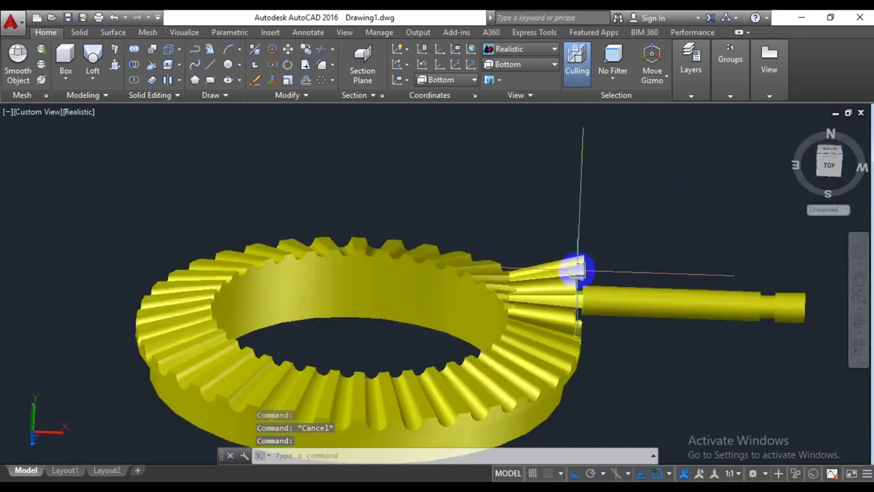
{"action": "scroll", "coordinate": [577, 270], "scroll_direction": "up", "scroll_amount": 2}
{"action": "scroll", "coordinate": [618, 294], "scroll_direction": "up", "scroll_amount": 1}
{"action": "scroll", "coordinate": [622, 301], "scroll_direction": "up", "scroll_amount": 1}
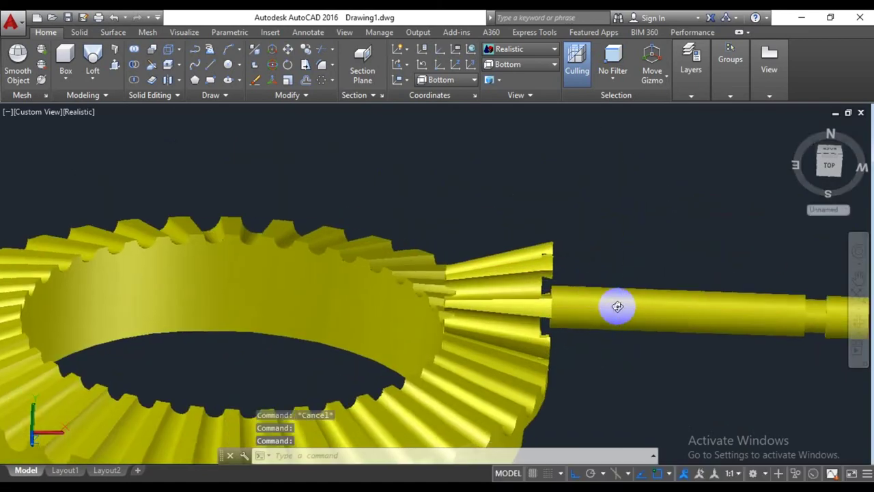
{"action": "middle_click_drag", "start_coordinate": [618, 307], "coordinate": [584, 344], "text": "shift"}
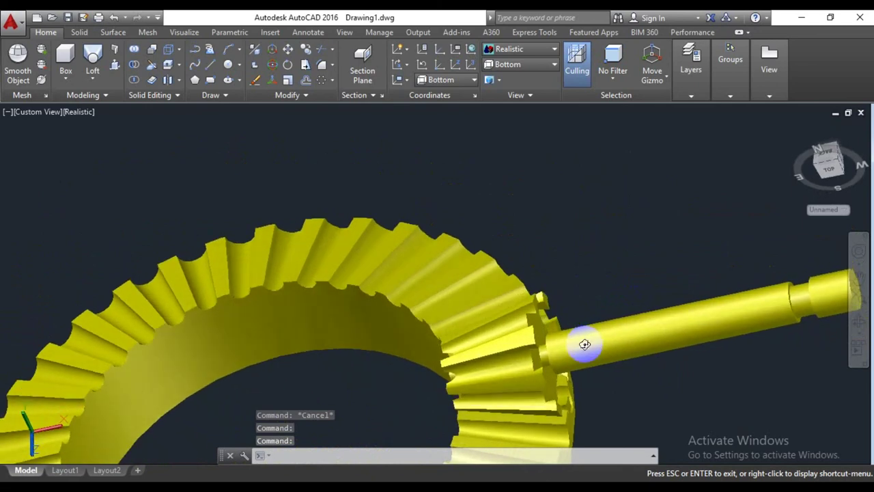
{"action": "middle_click_drag", "start_coordinate": [584, 344], "coordinate": [581, 354], "text": "shift"}
{"action": "scroll", "coordinate": [530, 346], "scroll_direction": "down", "scroll_amount": 3}
{"action": "mouse_move", "coordinate": [530, 347]}
{"action": "middle_mouse_down", "text": "shift"}
{"action": "mouse_move", "coordinate": [556, 278]}
{"action": "mouse_move", "coordinate": [539, 286]}
{"action": "middle_mouse_up", "text": "shift"}
{"action": "middle_click_drag", "start_coordinate": [588, 321], "coordinate": [536, 299], "text": "shift"}
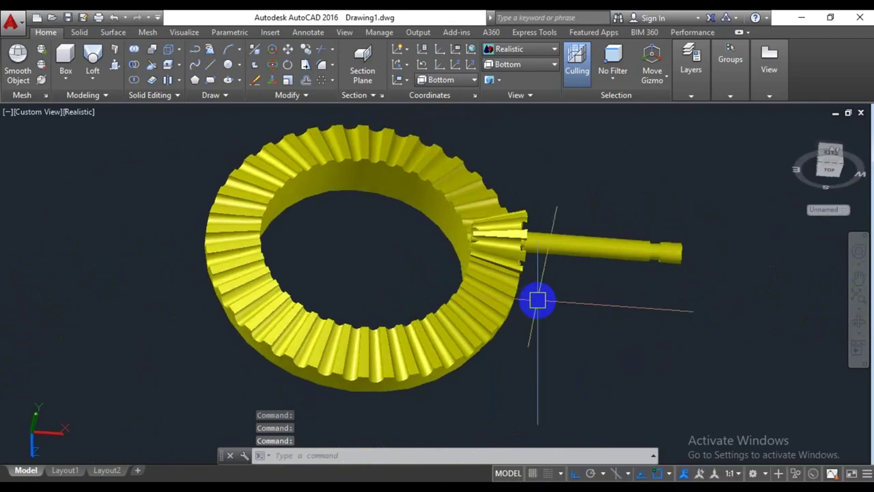